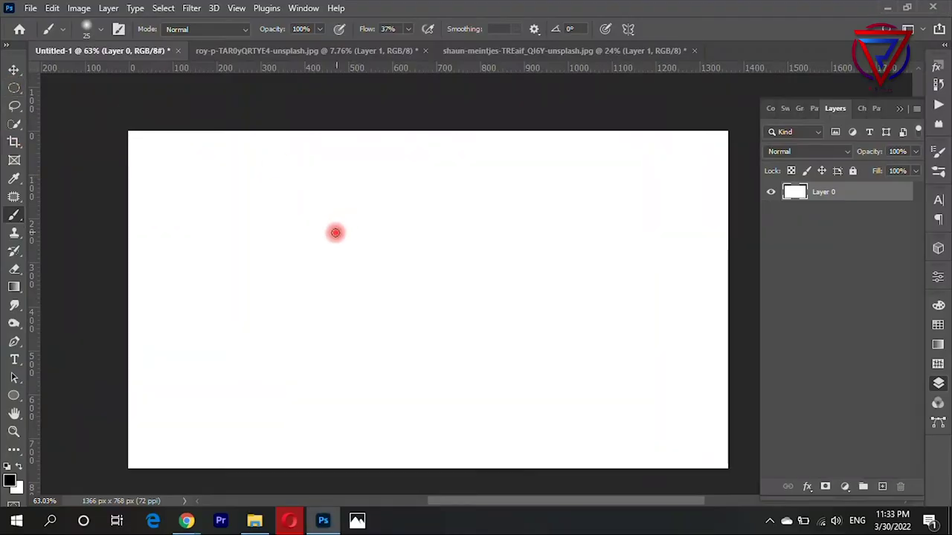
# Draw a circular elliptical selection on the left side of Layer 1
pyautogui.click(14, 70)
pyautogui.click(14, 88)
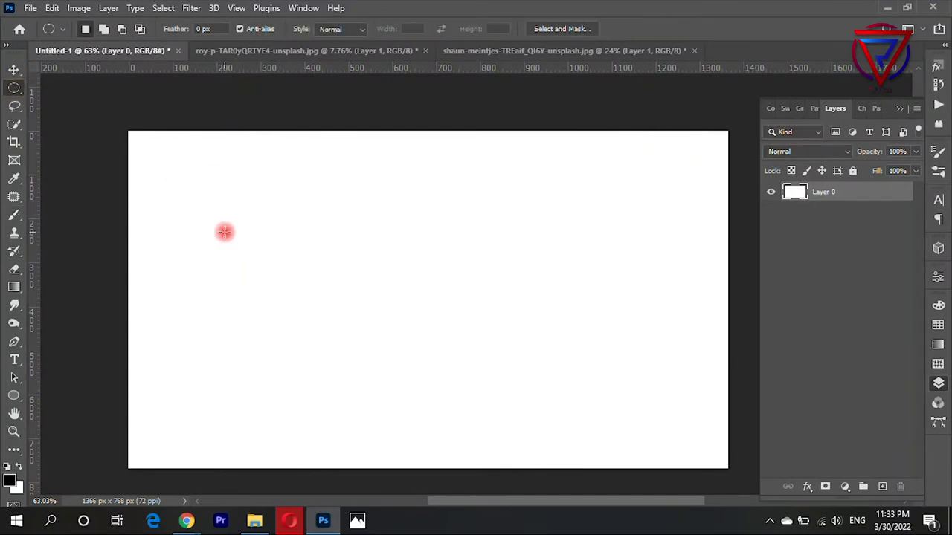
pyautogui.moveTo(224, 232); pyautogui.dragTo(539, 352)
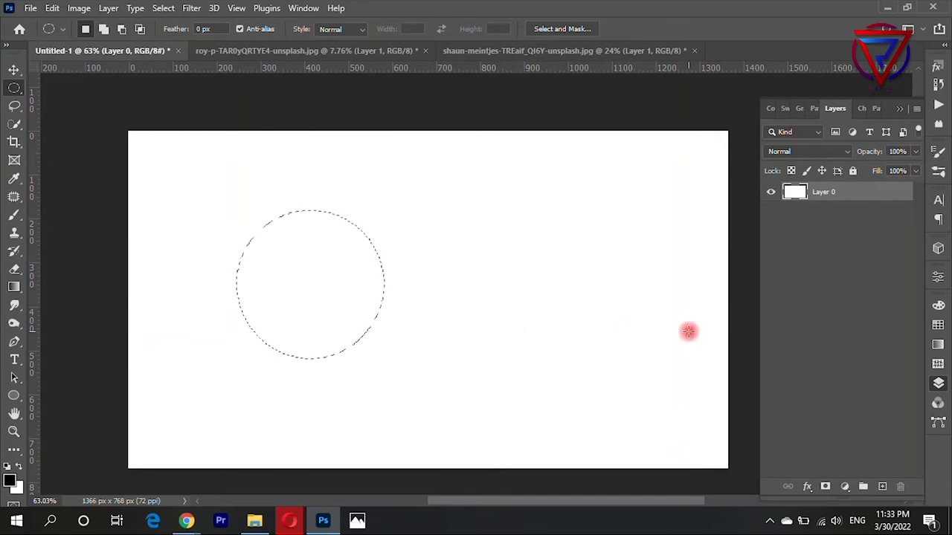
# Fill the circular selection with the dark red colour
pyautogui.click(16, 490)
pyautogui.click(883, 123)
pyautogui.hotkey('ctrl', 'x')
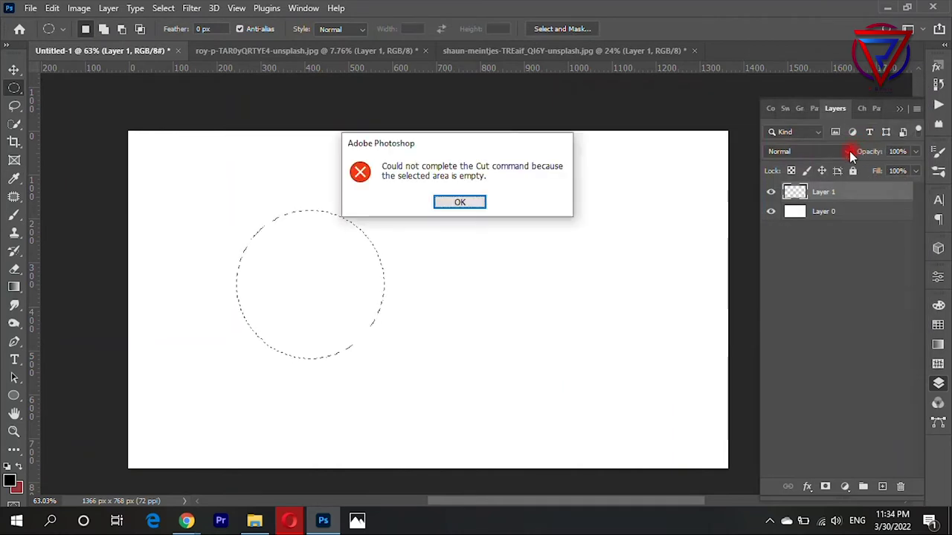
pyautogui.press('Return')
pyautogui.hotkey('ctrl', 'BackSpace')
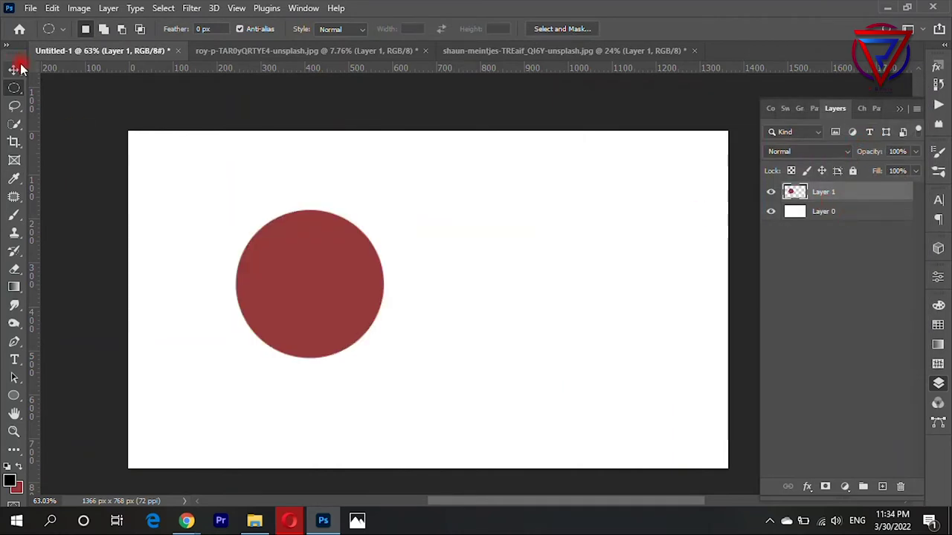
# Duplicate the circle to the right and fill the copy bright red
pyautogui.click(14, 69)
pyautogui.moveTo(315, 284); pyautogui.dragTo(545, 307)
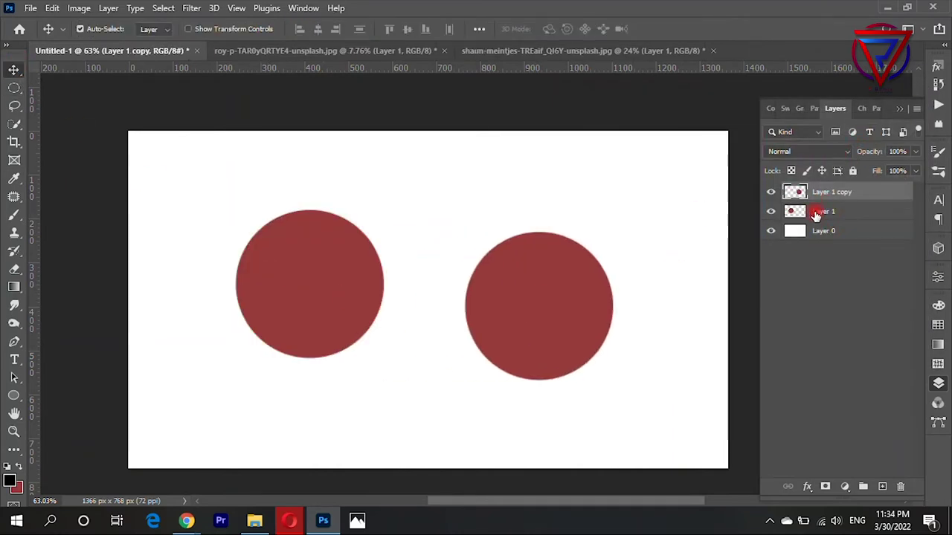
pyautogui.click(15, 491)
pyautogui.click(674, 142)
pyautogui.click(882, 123)
pyautogui.hotkey('ctrl', 'BackSpace')
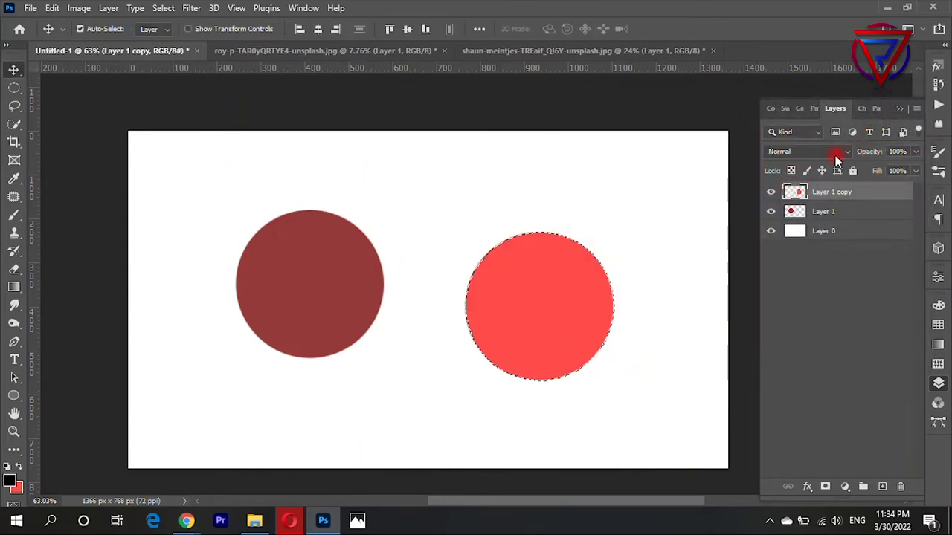
# Enlarge the bright red circle to about 161% on the right
pyautogui.scroll(-1, 402, 319)
pyautogui.moveTo(351, 234); pyautogui.dragTo(410, 181)
pyautogui.moveTo(584, 279); pyautogui.dragTo(472, 296)
pyautogui.hotkey('ctrl', 't')
pyautogui.moveTo(527, 286); pyautogui.dragTo(622, 278)
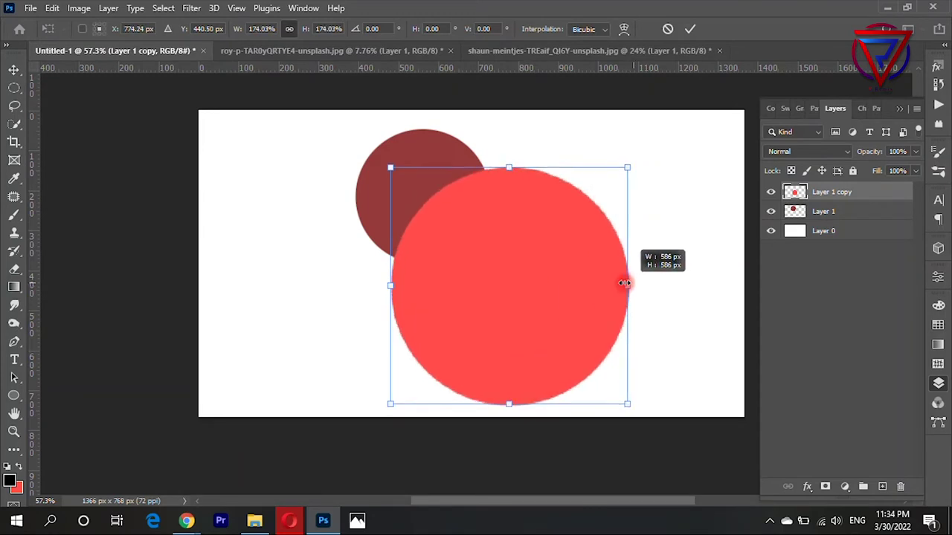
pyautogui.moveTo(446, 312)
pyautogui.mouseDown()
pyautogui.moveTo(382, 315)
pyautogui.moveTo(477, 260)
pyautogui.mouseUp()
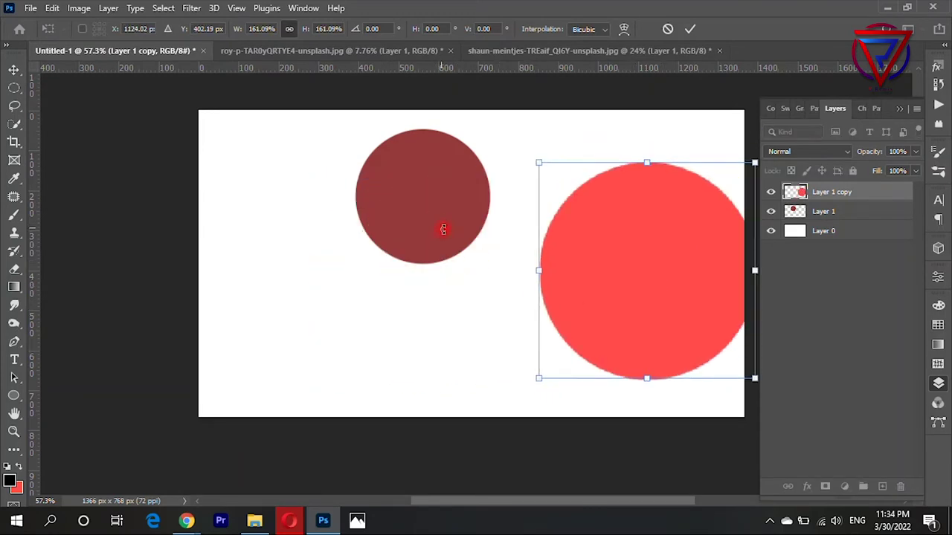
pyautogui.press('Return')
# Duplicate the dark circle below, shrink it to about 41%, and place it near the bottom
pyautogui.moveTo(424, 198); pyautogui.dragTo(424, 342)
pyautogui.hotkey('ctrl', 't')
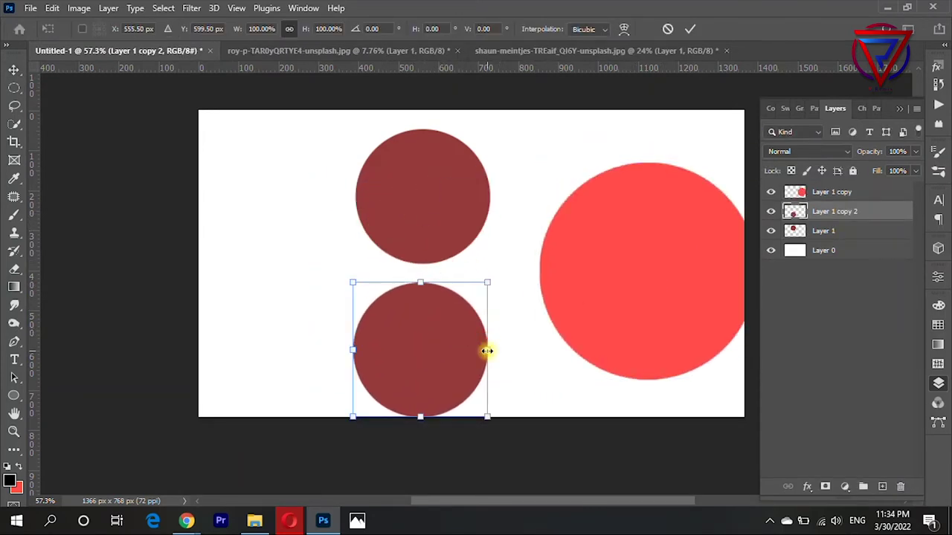
pyautogui.moveTo(487, 351); pyautogui.dragTo(406, 350)
pyautogui.moveTo(389, 349)
pyautogui.mouseDown()
pyautogui.moveTo(476, 374)
pyautogui.moveTo(462, 420)
pyautogui.mouseUp()
pyautogui.press('Return')
pyautogui.scroll(1, 421, 343)
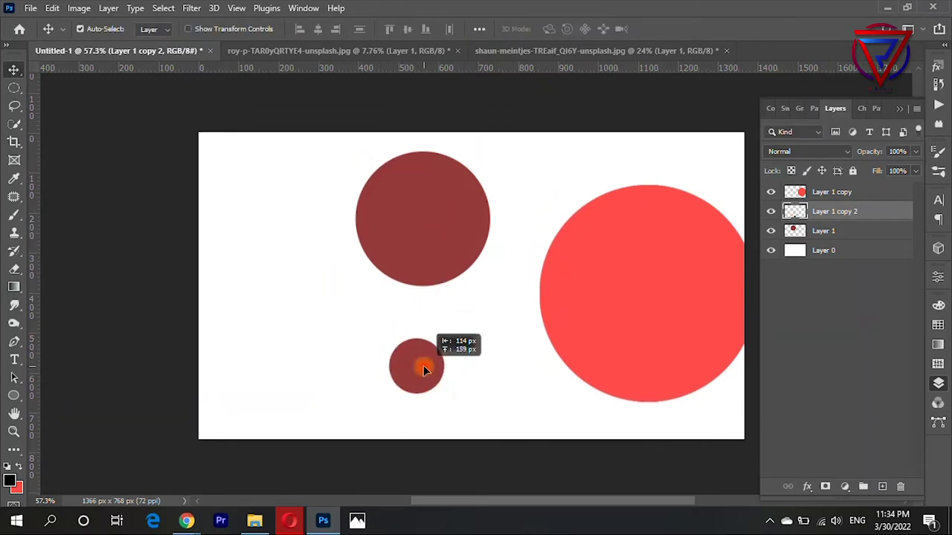
pyautogui.moveTo(423, 370); pyautogui.dragTo(430, 378)
pyautogui.moveTo(261, 131); pyautogui.dragTo(468, 413)
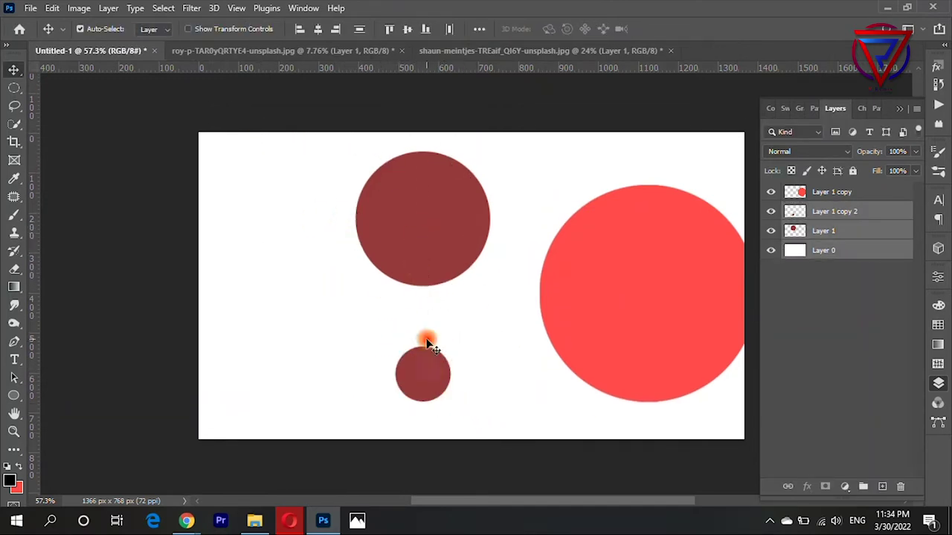
pyautogui.click(830, 214)
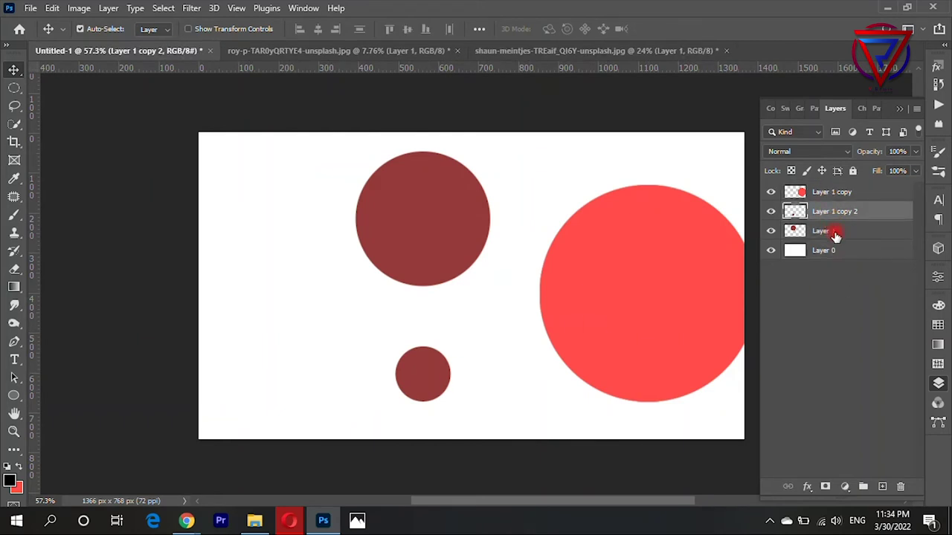
# Squash both dark red circles together into wide flat ellipses
pyautogui.keyDown('ctrl'); pyautogui.click(835, 232); pyautogui.keyUp('ctrl')
pyautogui.hotkey('ctrl', 't')
pyautogui.moveTo(424, 152); pyautogui.dragTo(423, 286)
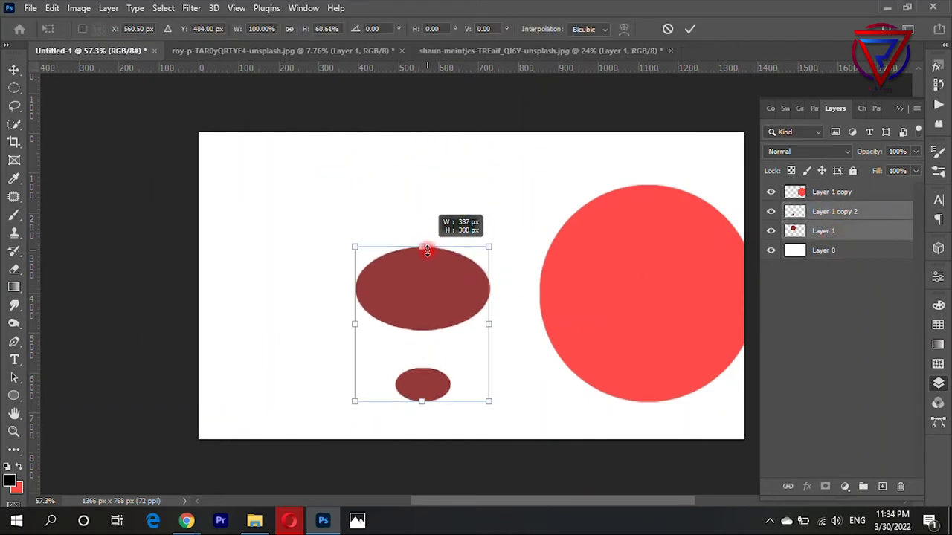
pyautogui.moveTo(488, 287)
pyautogui.mouseDown()
pyautogui.moveTo(558, 223)
pyautogui.moveTo(441, 232)
pyautogui.mouseUp()
pyautogui.moveTo(519, 163); pyautogui.dragTo(512, 189)
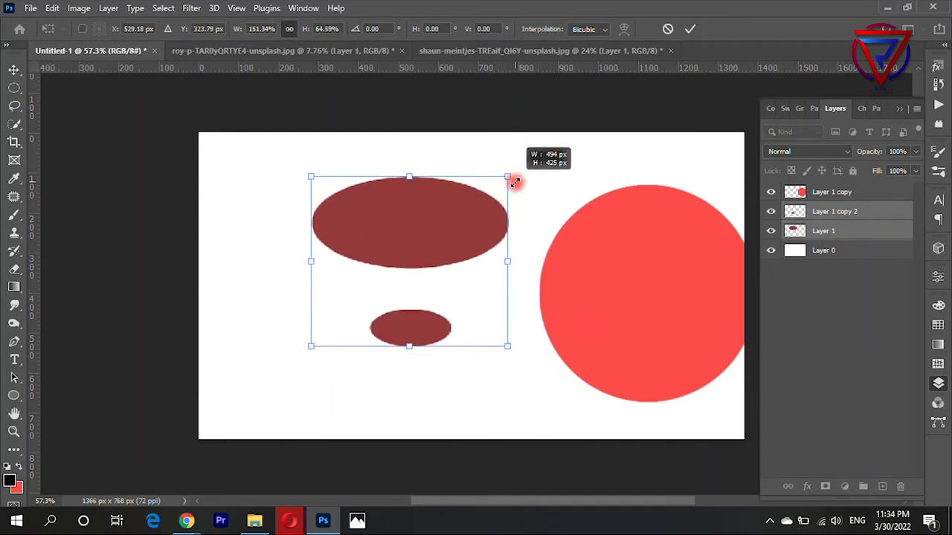
pyautogui.press('Return')
pyautogui.moveTo(407, 334)
pyautogui.mouseDown()
pyautogui.moveTo(429, 338)
pyautogui.moveTo(432, 388)
pyautogui.mouseUp()
# Adjust the two ellipses and centre the bright red circle over them
pyautogui.click(438, 340)
pyautogui.moveTo(430, 260); pyautogui.dragTo(429, 253)
pyautogui.moveTo(431, 396); pyautogui.dragTo(431, 383)
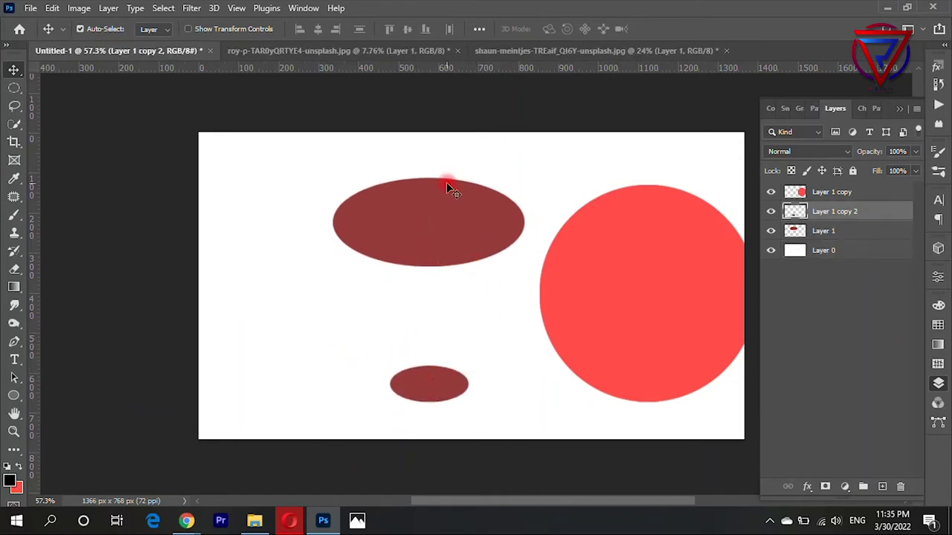
pyautogui.keyDown('ctrl'); pyautogui.click(823, 235); pyautogui.keyUp('ctrl')
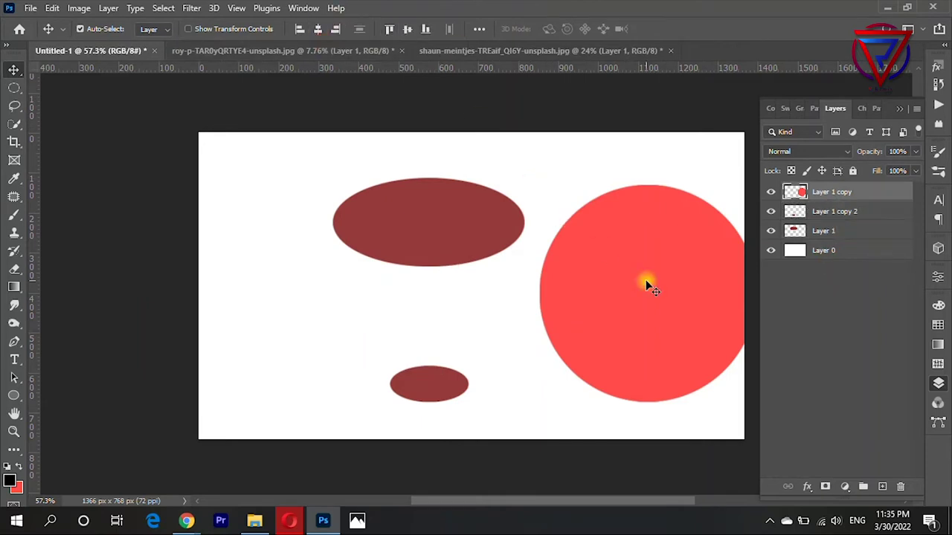
pyautogui.moveTo(646, 281)
pyautogui.mouseDown()
pyautogui.moveTo(587, 298)
pyautogui.moveTo(442, 290)
pyautogui.mouseUp()
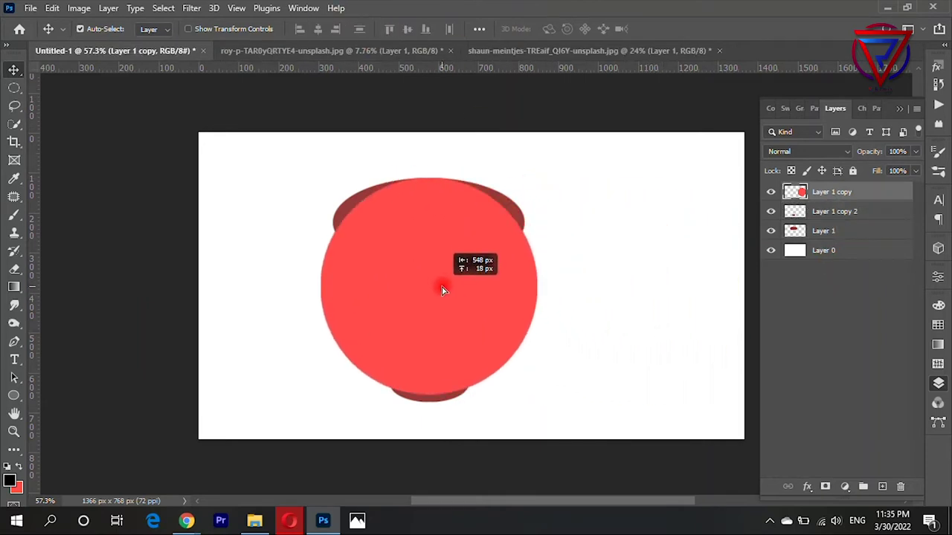
pyautogui.click(591, 230)
pyautogui.click(811, 229)
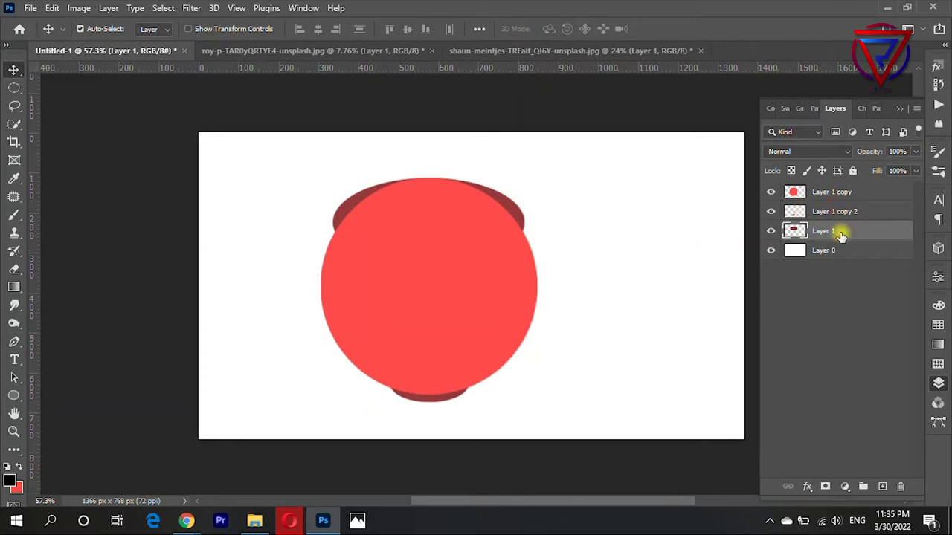
# Stack the dark rim ellipse above the red body and lower it onto the circle's top
pyautogui.moveTo(840, 235); pyautogui.dragTo(837, 193)
pyautogui.scroll(-2, 383, 278)
pyautogui.moveTo(431, 213); pyautogui.dragTo(430, 213)
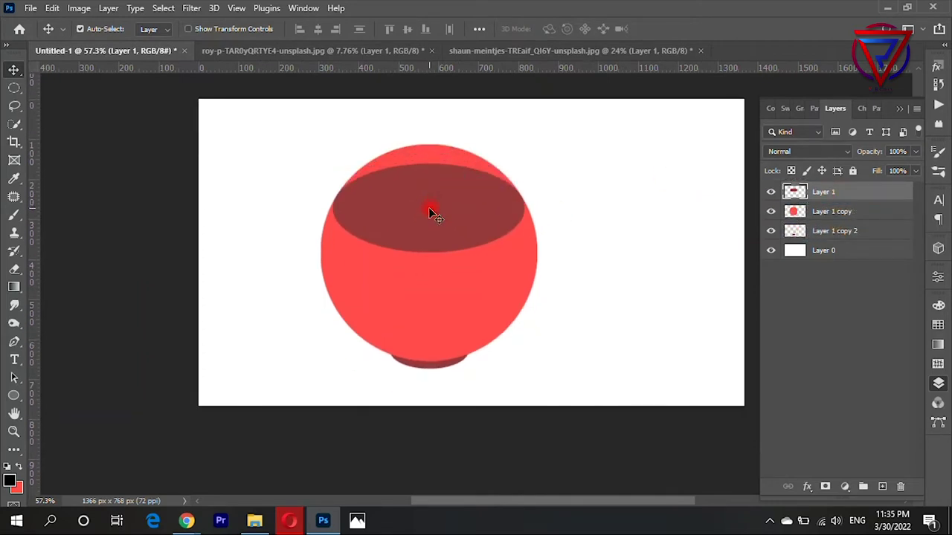
pyautogui.keyDown('shift'); pyautogui.click(822, 223); pyautogui.keyUp('shift')
pyautogui.click(825, 210)
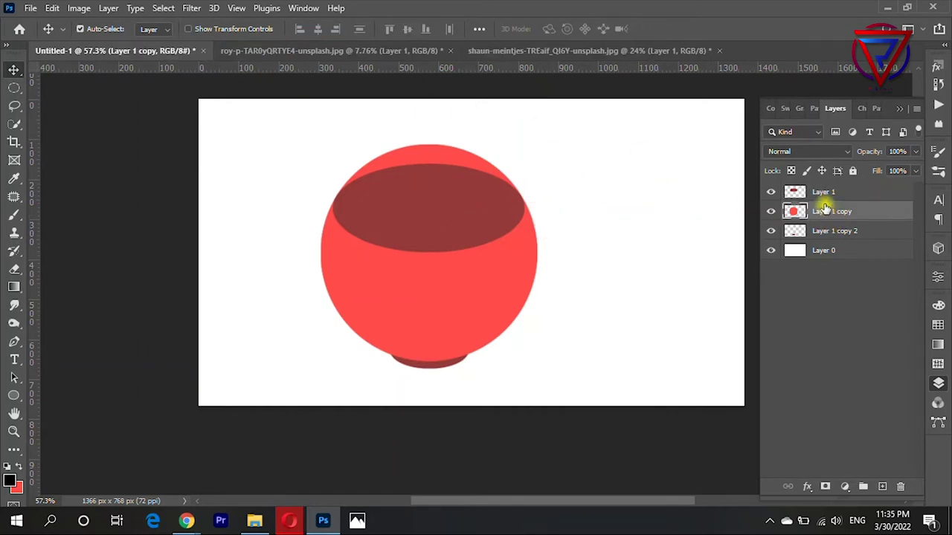
pyautogui.scroll(2, 413, 202)
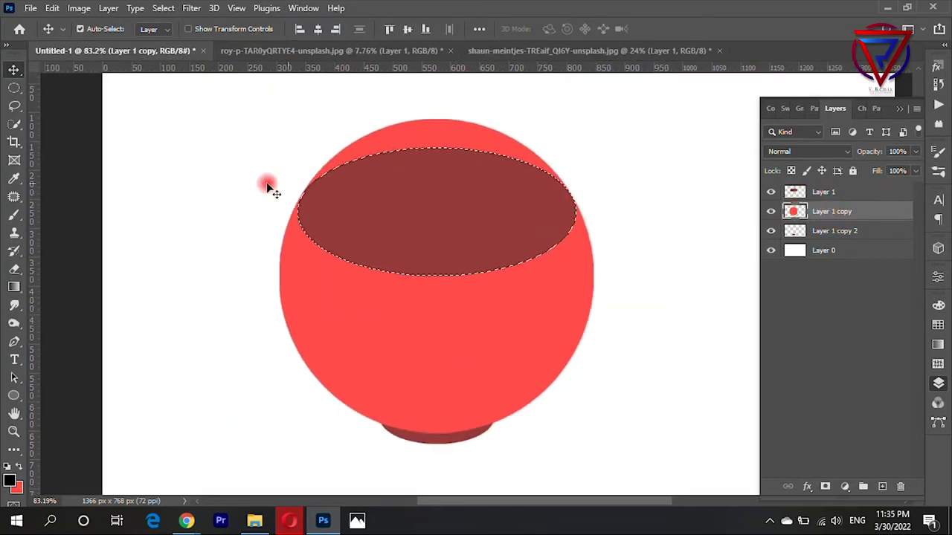
# Erase the red body above the rim to form a bowl
pyautogui.click(14, 272)
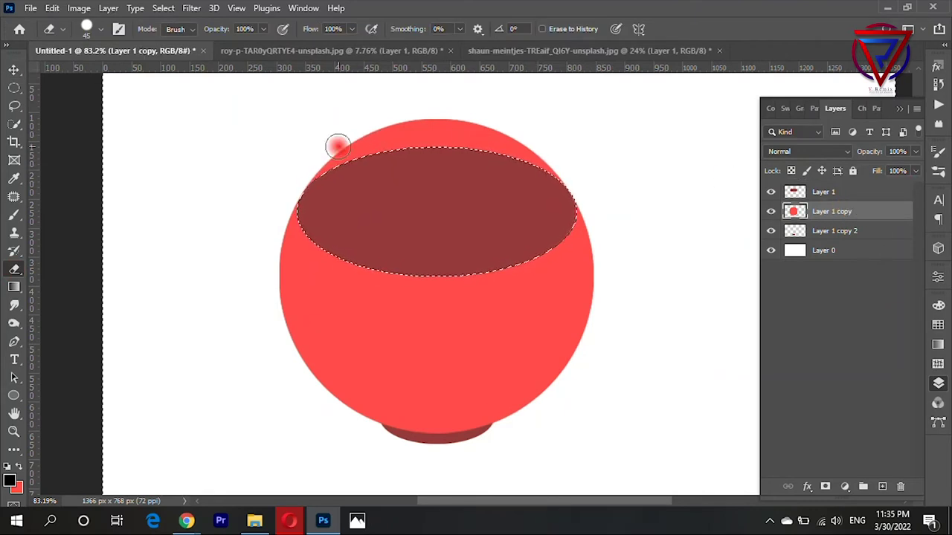
pyautogui.moveTo(337, 146)
pyautogui.mouseDown()
pyautogui.moveTo(485, 131)
pyautogui.moveTo(409, 153)
pyautogui.moveTo(483, 122)
pyautogui.mouseUp()
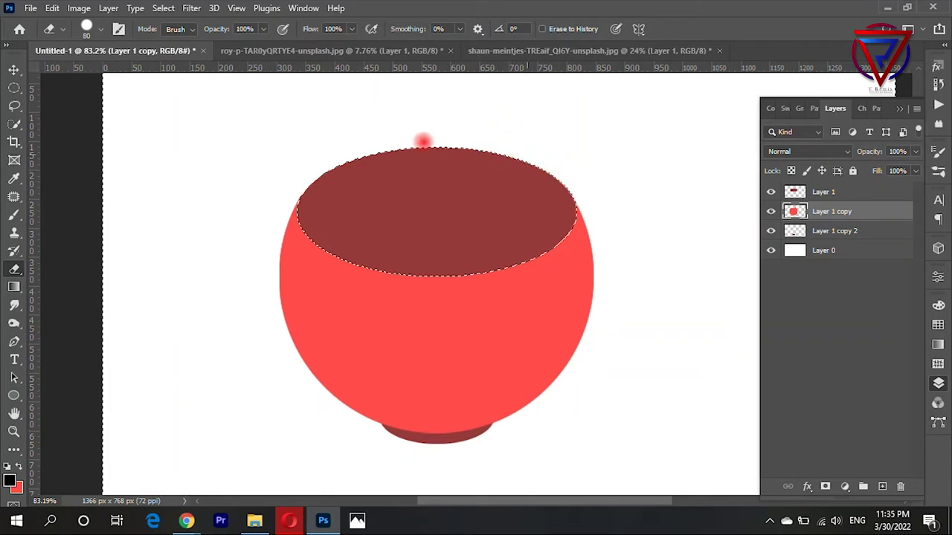
pyautogui.hotkey('ctrl', 'z')
pyautogui.hotkey('ctrl', 'z')
pyautogui.moveTo(325, 162); pyautogui.dragTo(491, 134)
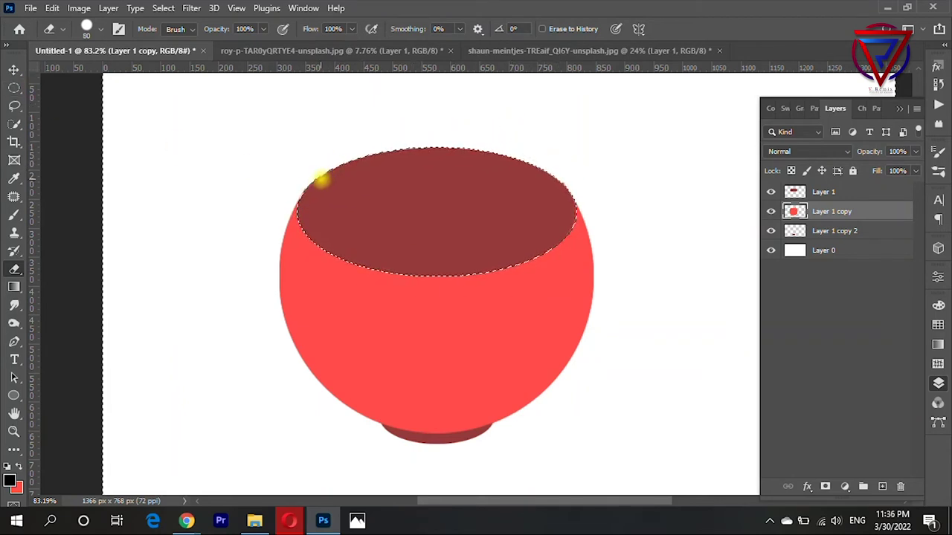
pyautogui.scroll(-5, 481, 185)
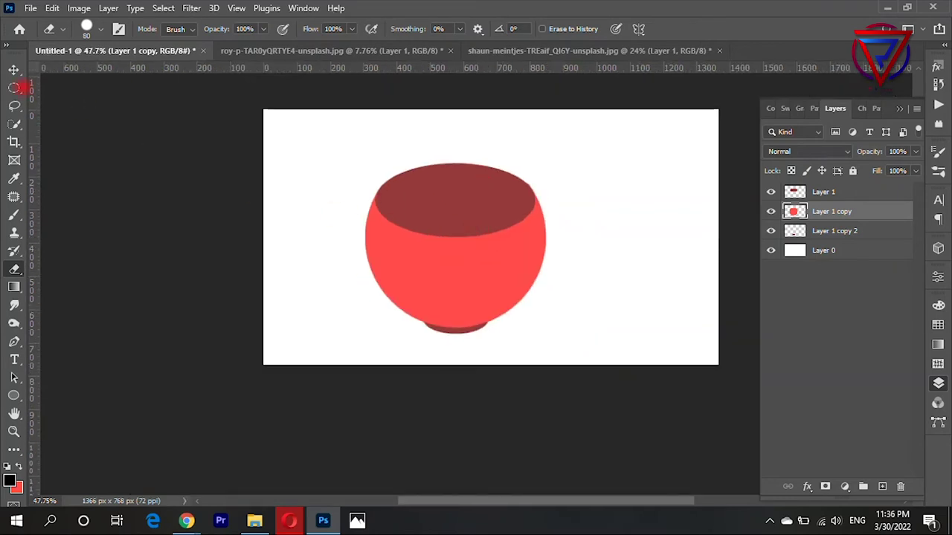
# Reselect the cup foot and red body layers while switching between Move and Eraser
pyautogui.click(13, 69)
pyautogui.scroll(2, 550, 230)
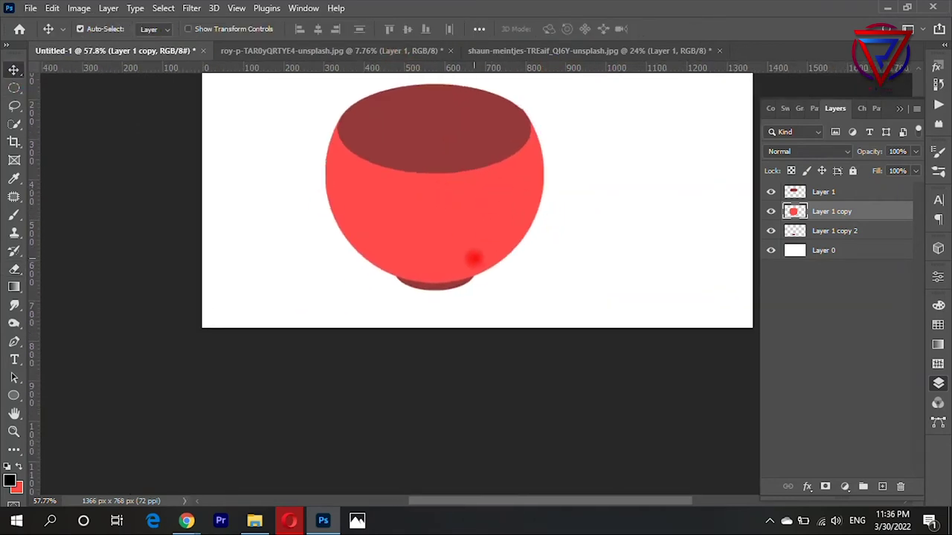
pyautogui.click(439, 285)
pyautogui.scroll(2, 496, 218)
pyautogui.scroll(6, 532, 164)
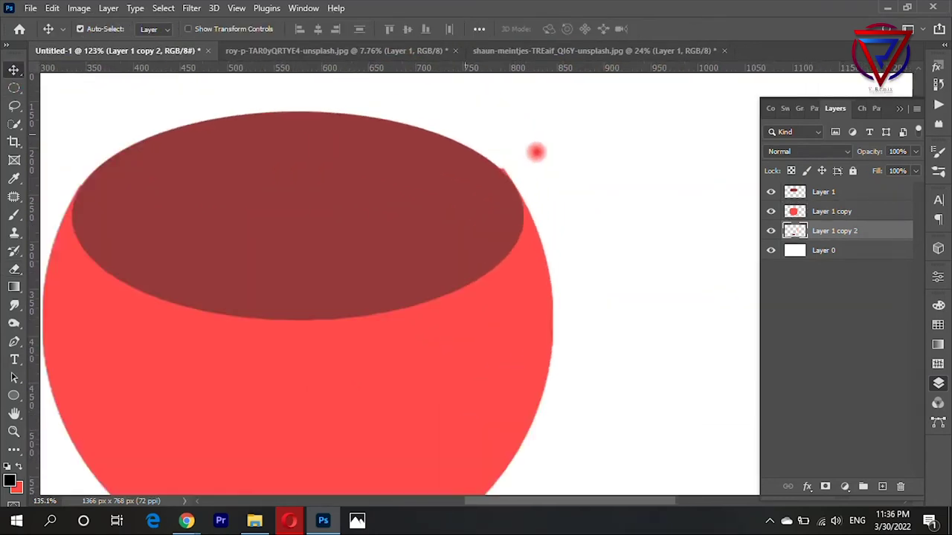
pyautogui.scroll(3, 536, 152)
pyautogui.click(15, 271)
pyautogui.click(831, 211)
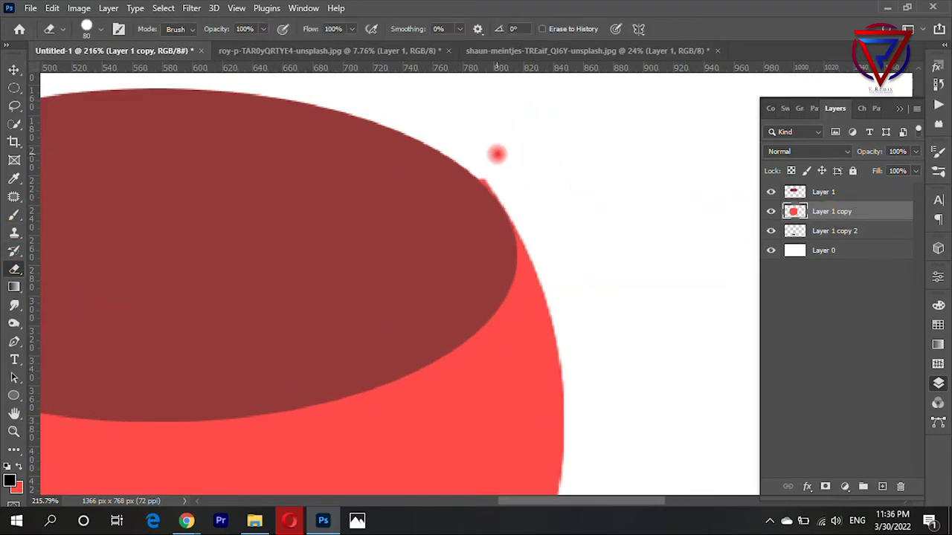
pyautogui.scroll(-6, 665, 215)
# Copy the lime photo into the cup document as Layer 2 and scale it to 33% over the cup
pyautogui.click(15, 67)
pyautogui.click(320, 50)
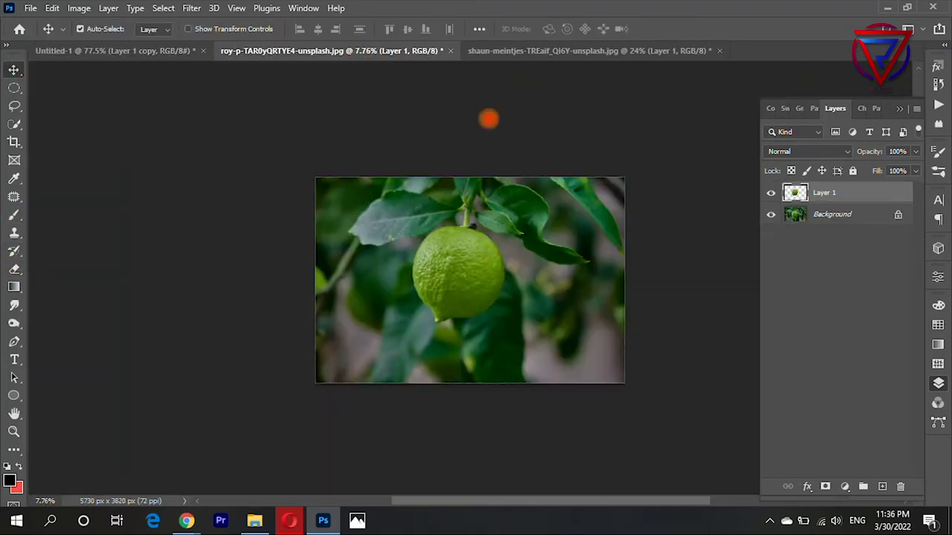
pyautogui.moveTo(481, 253); pyautogui.dragTo(344, 285)
pyautogui.scroll(-5, 345, 284)
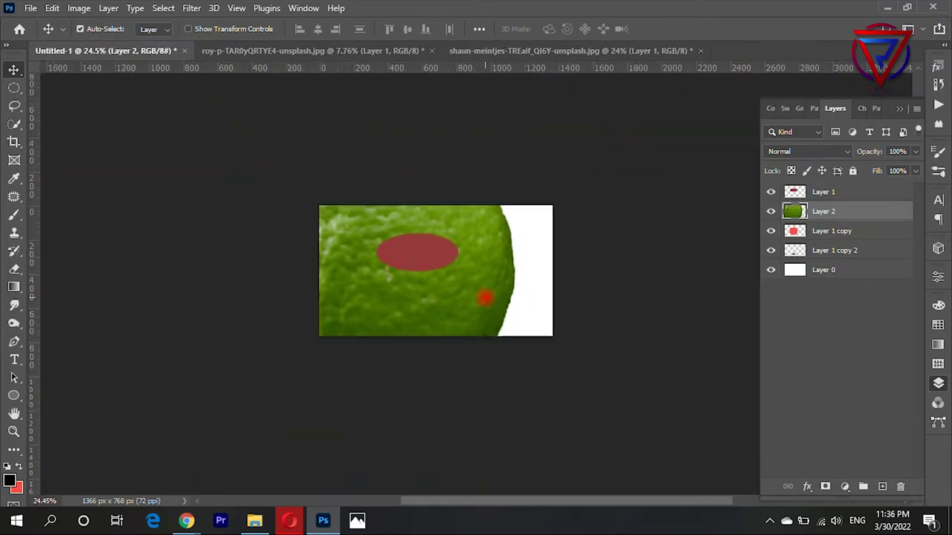
pyautogui.moveTo(485, 298); pyautogui.dragTo(516, 290)
pyautogui.hotkey('ctrl', 't')
pyautogui.moveTo(252, 278)
pyautogui.mouseDown()
pyautogui.moveTo(357, 296)
pyautogui.moveTo(442, 340)
pyautogui.moveTo(452, 361)
pyautogui.moveTo(430, 296)
pyautogui.moveTo(460, 310)
pyautogui.mouseUp()
pyautogui.scroll(3, 415, 274)
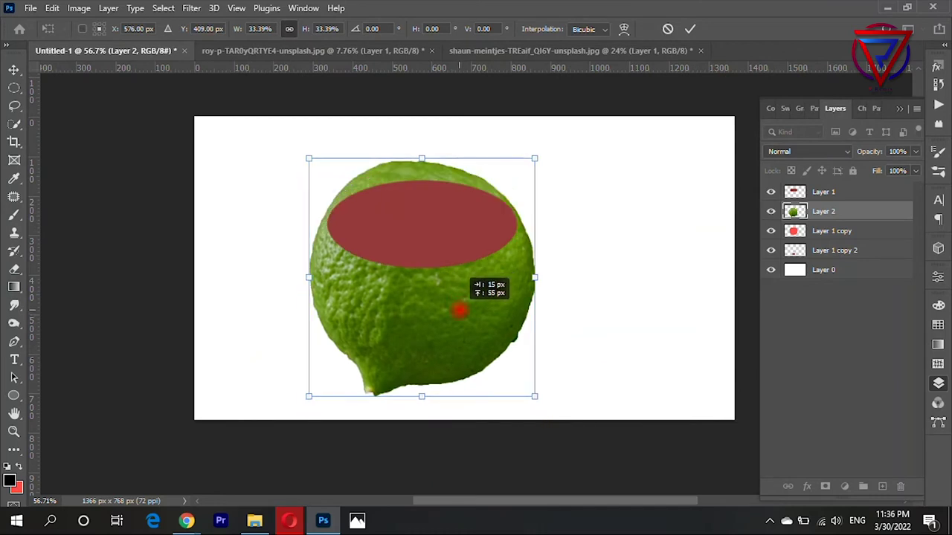
pyautogui.press('Return')
# Merge the round cup body and Layer 1 copy 2 into one layer
pyautogui.keyDown('ctrl'); pyautogui.click(794, 230); pyautogui.keyUp('ctrl')
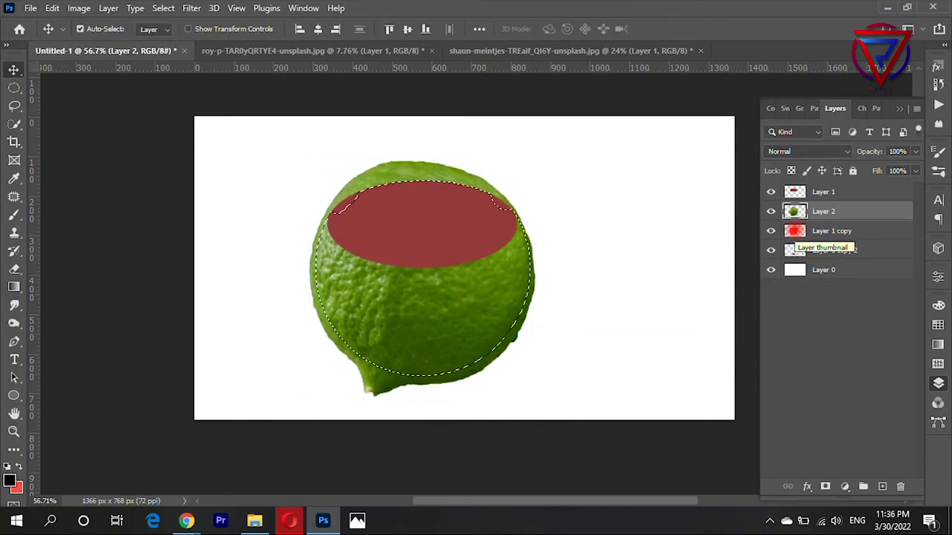
pyautogui.hotkey('ctrl', 'shift', 'i')
pyautogui.press('Delete')
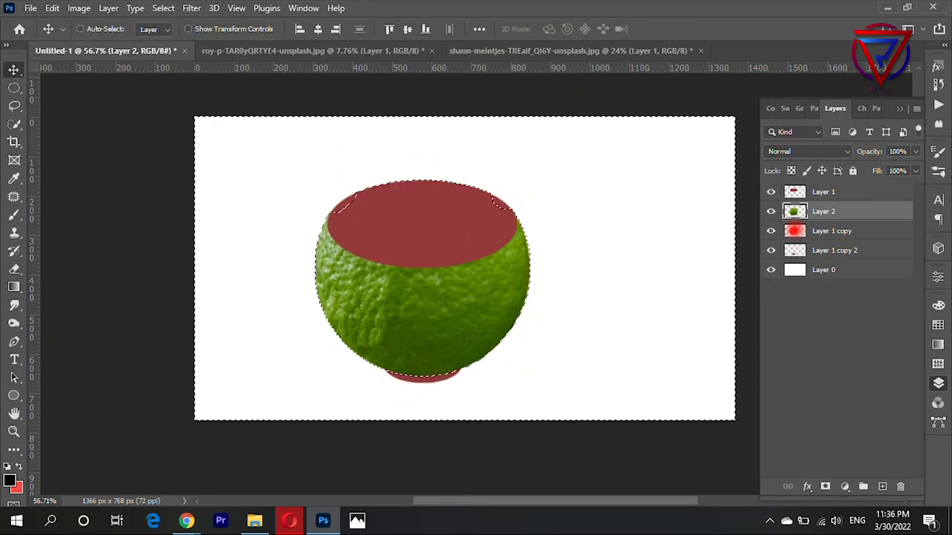
pyautogui.hotkey('ctrl', 'z')
pyautogui.click(832, 230)
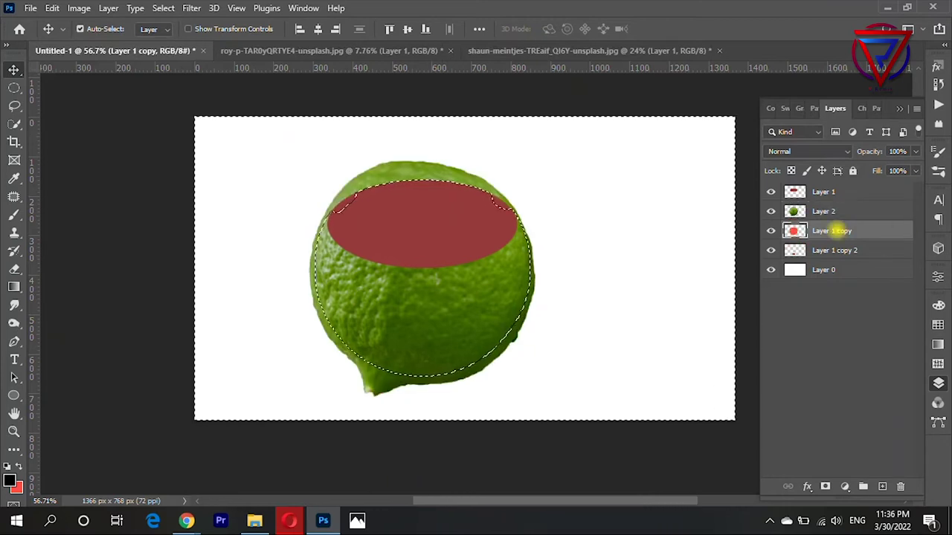
pyautogui.hotkey('ctrl', 'd')
pyautogui.keyDown('ctrl'); pyautogui.click(827, 251); pyautogui.keyUp('ctrl')
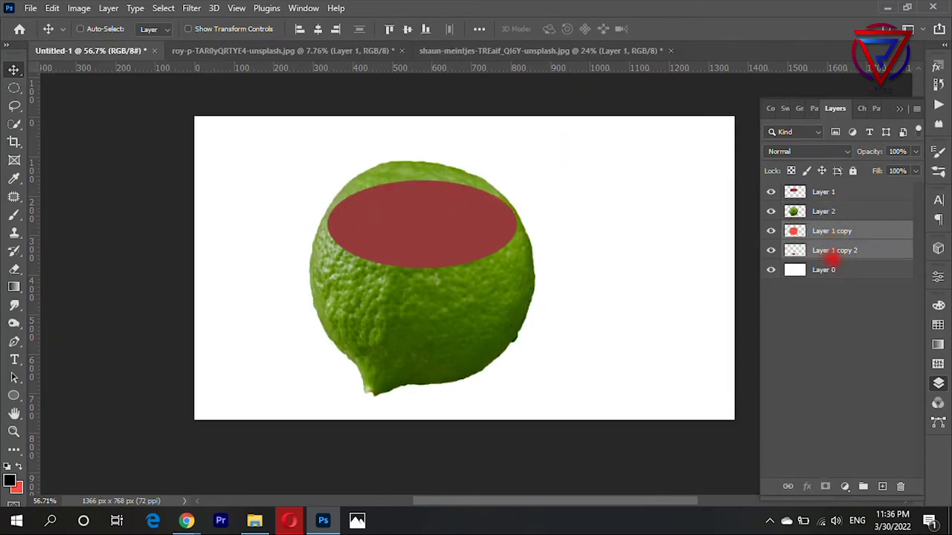
pyautogui.hotkey('ctrl', 'e')
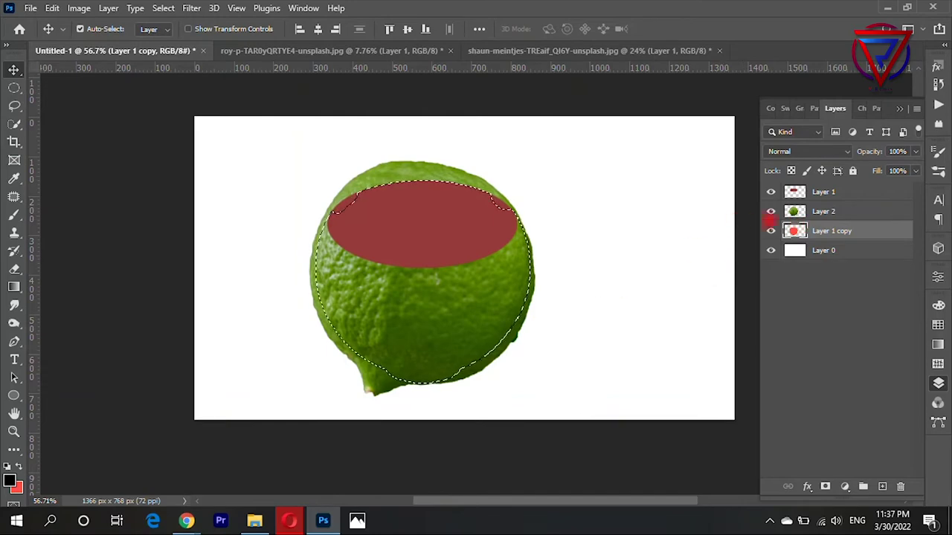
# Delete the lime texture outside the cup body on Layer 2
pyautogui.click(831, 211)
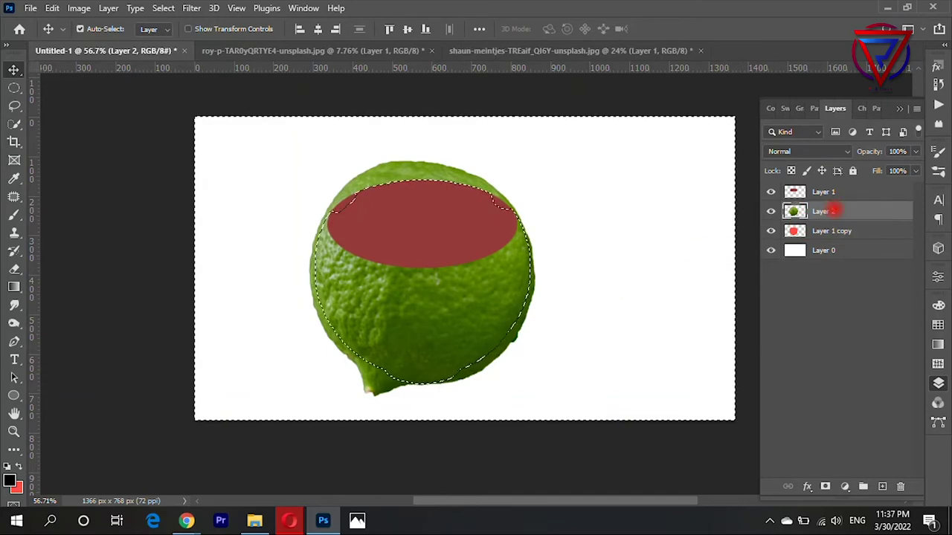
pyautogui.press('Delete')
pyautogui.hotkey('ctrl', 'd')
pyautogui.scroll(3, 414, 273)
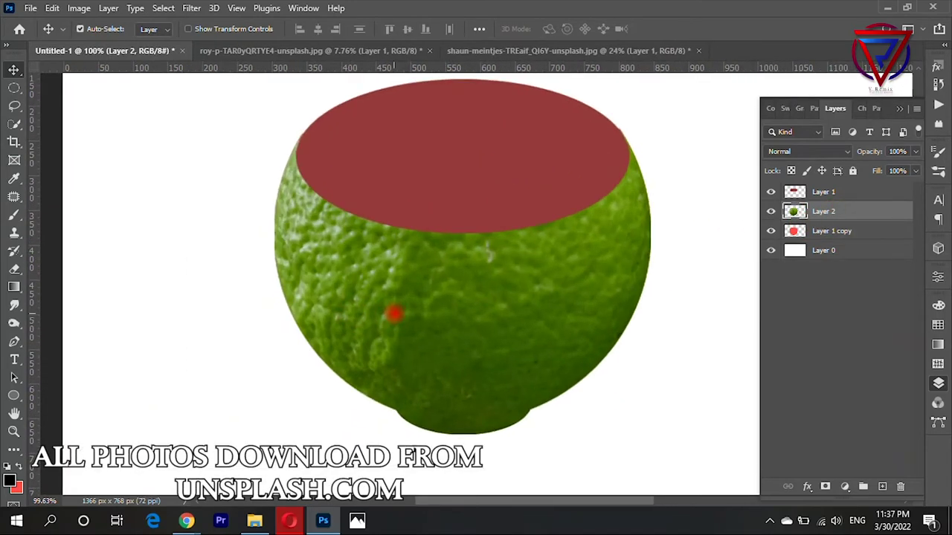
pyautogui.scroll(1, 393, 314)
pyautogui.scroll(-2, 353, 272)
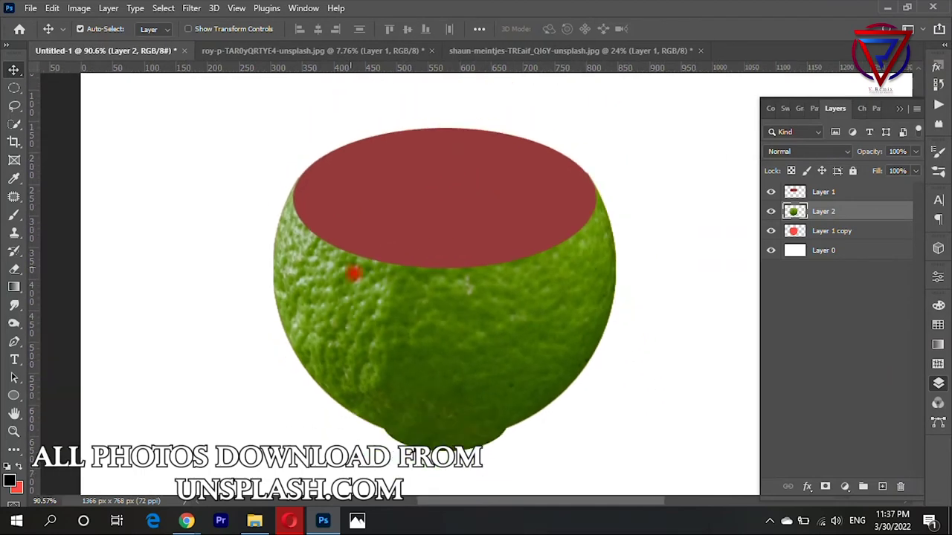
pyautogui.click(476, 51)
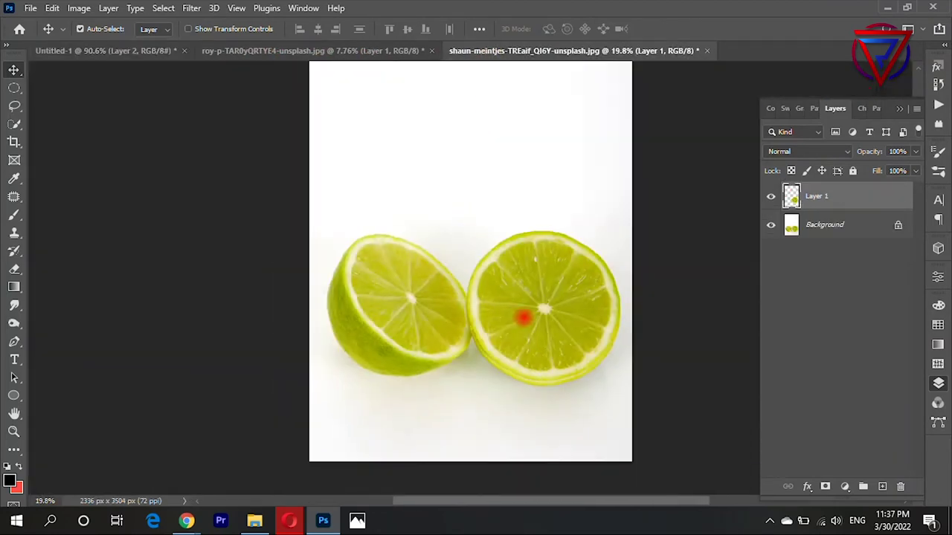
# Shrink the lime slice as Layer 3, stack it on top, and move it over the cup
pyautogui.click(112, 50)
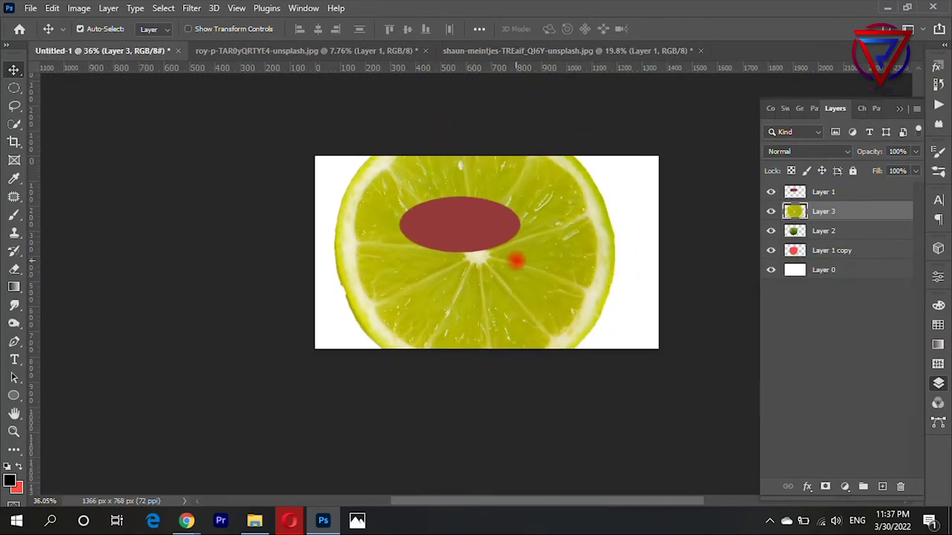
pyautogui.hotkey('ctrl', 't')
pyautogui.moveTo(614, 386)
pyautogui.mouseDown()
pyautogui.moveTo(501, 274)
pyautogui.moveTo(552, 287)
pyautogui.moveTo(501, 240)
pyautogui.mouseUp()
pyautogui.moveTo(435, 170); pyautogui.dragTo(461, 215)
pyautogui.scroll(3, 461, 215)
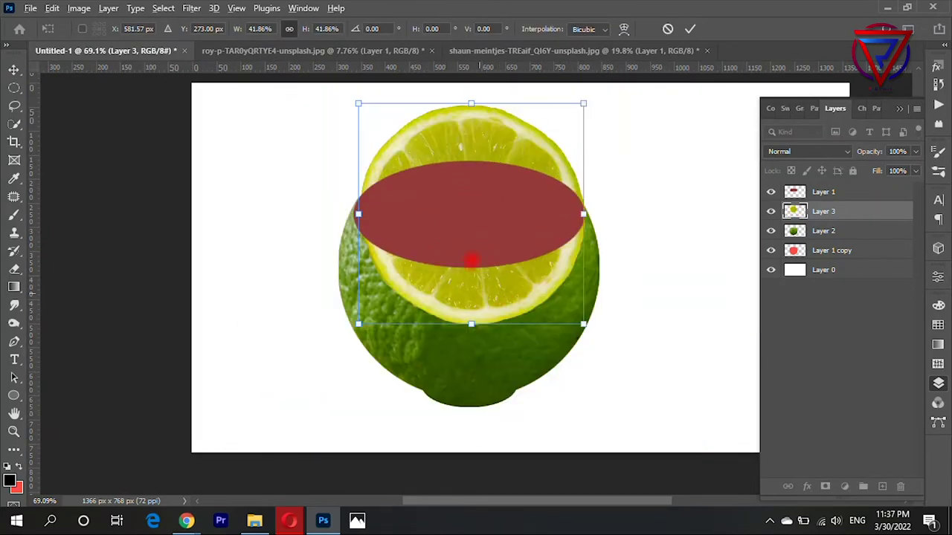
pyautogui.moveTo(816, 204); pyautogui.dragTo(825, 187)
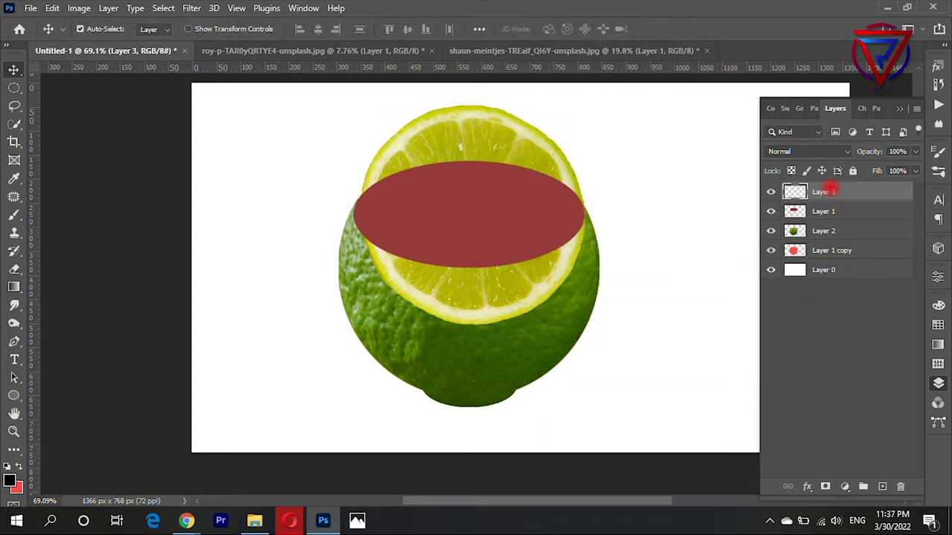
pyautogui.scroll(2, 487, 236)
pyautogui.moveTo(487, 235)
pyautogui.mouseDown()
pyautogui.moveTo(465, 263)
pyautogui.moveTo(483, 256)
pyautogui.mouseUp()
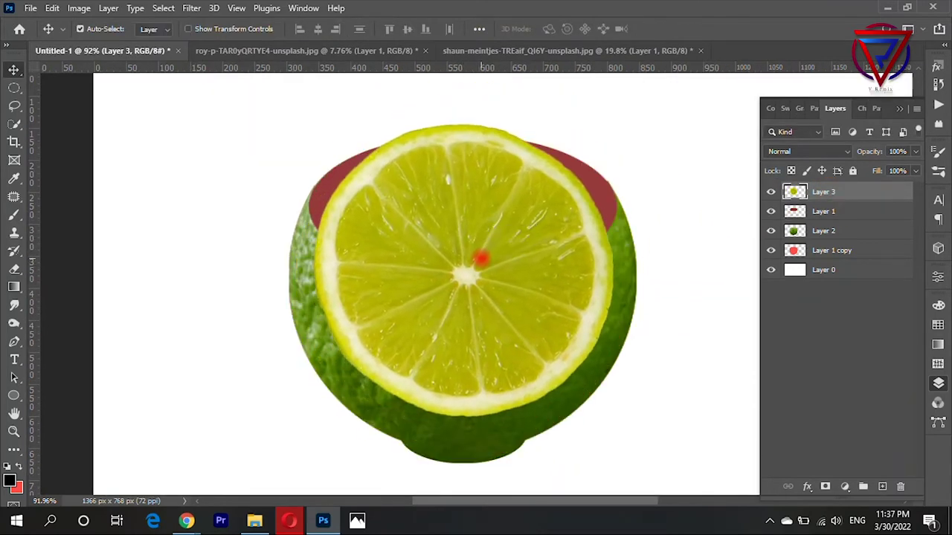
# Tilt and flatten the lime slice by lowering its top corners onto the rim
pyautogui.hotkey('ctrl', 't')
pyautogui.moveTo(616, 125); pyautogui.dragTo(511, 153)
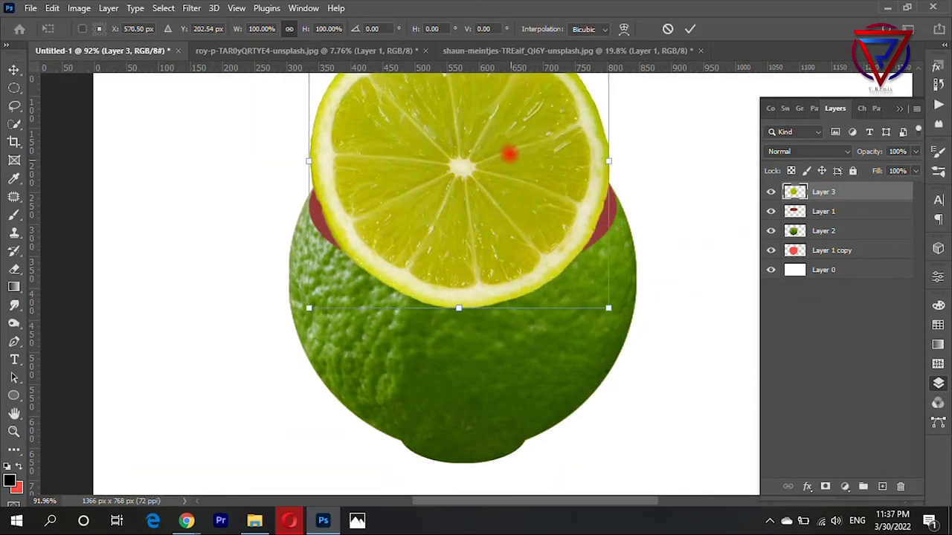
pyautogui.scroll(2, 609, 169)
pyautogui.moveTo(609, 135); pyautogui.dragTo(604, 226)
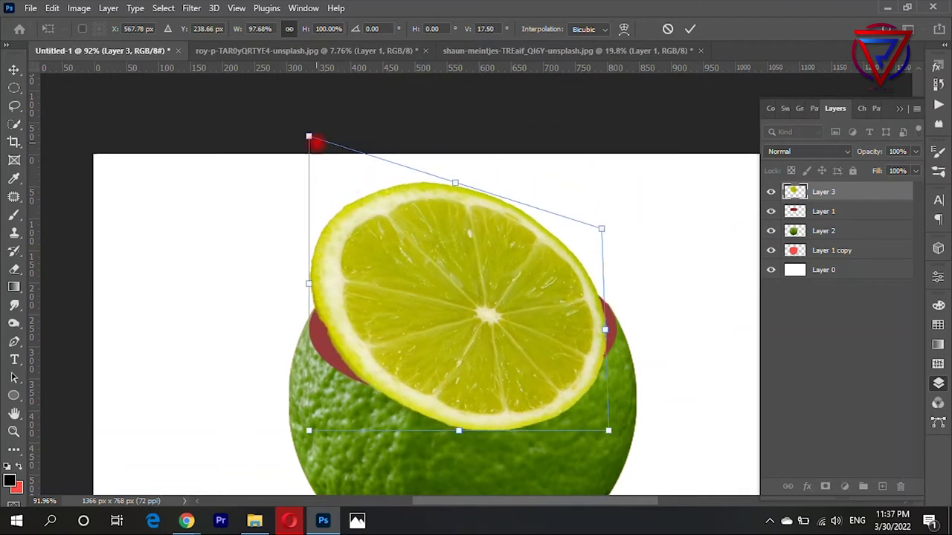
pyautogui.moveTo(309, 137)
pyautogui.mouseDown()
pyautogui.moveTo(308, 233)
pyautogui.moveTo(322, 258)
pyautogui.mouseUp()
pyautogui.moveTo(601, 228)
pyautogui.mouseDown()
pyautogui.moveTo(607, 260)
pyautogui.moveTo(622, 238)
pyautogui.moveTo(644, 243)
pyautogui.moveTo(609, 263)
pyautogui.mouseUp()
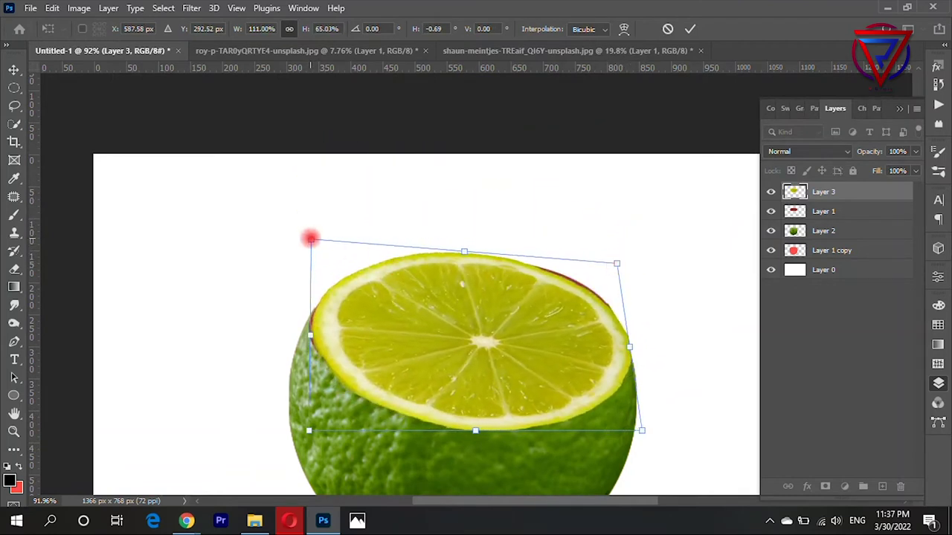
pyautogui.moveTo(310, 239); pyautogui.dragTo(319, 277)
pyautogui.moveTo(616, 264); pyautogui.dragTo(614, 289)
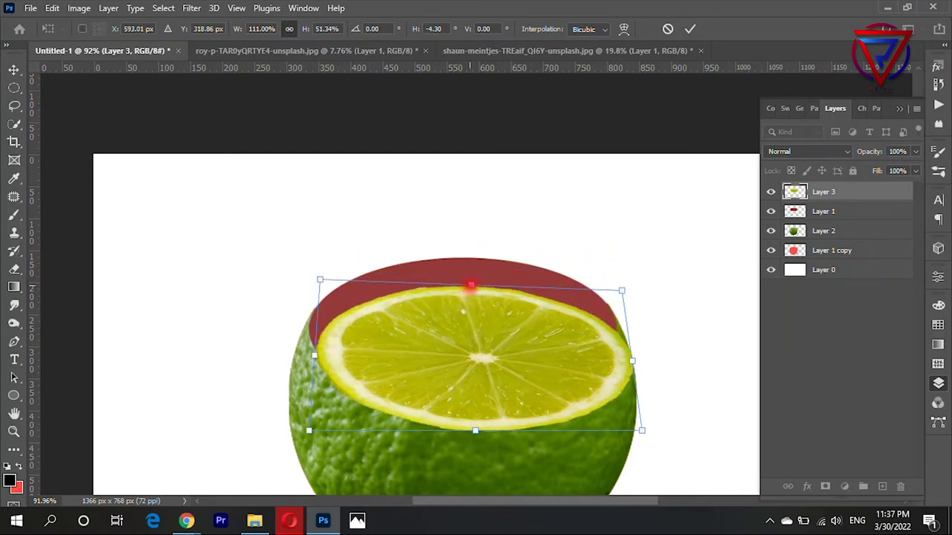
pyautogui.moveTo(485, 306)
pyautogui.mouseDown()
pyautogui.moveTo(481, 279)
pyautogui.moveTo(477, 286)
pyautogui.mouseUp()
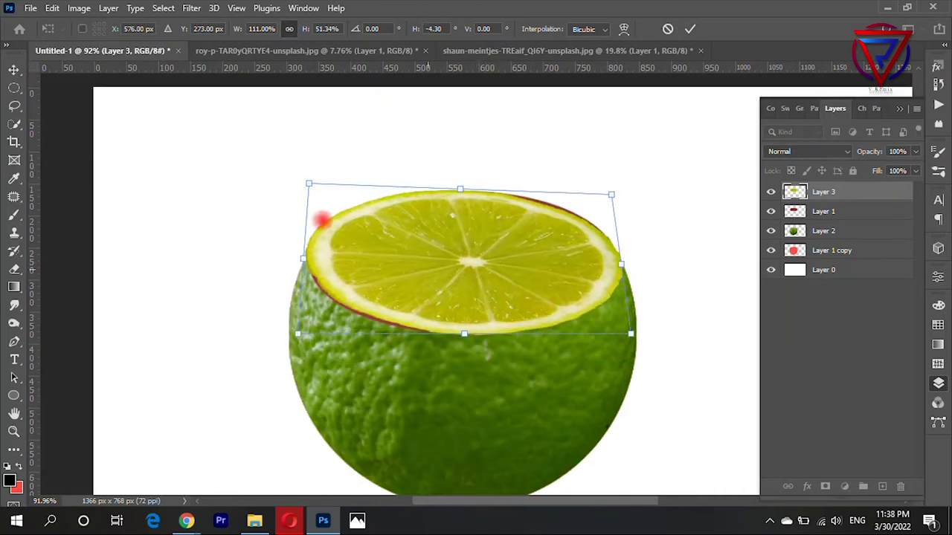
# Skew and enlarge the flattened slice to match the rim's width
pyautogui.moveTo(308, 184); pyautogui.dragTo(310, 209)
pyautogui.moveTo(610, 195); pyautogui.dragTo(610, 202)
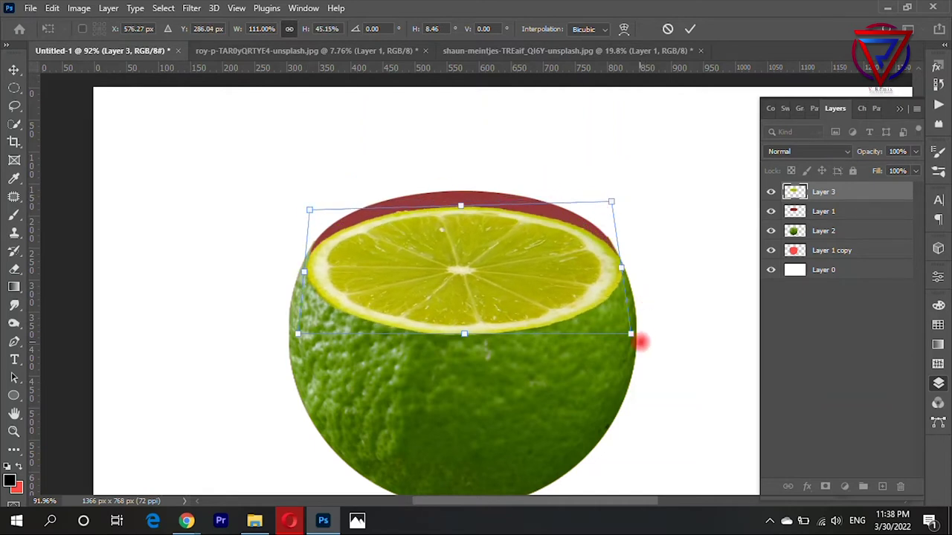
pyautogui.moveTo(631, 336); pyautogui.dragTo(644, 340)
pyautogui.moveTo(551, 269); pyautogui.dragTo(544, 256)
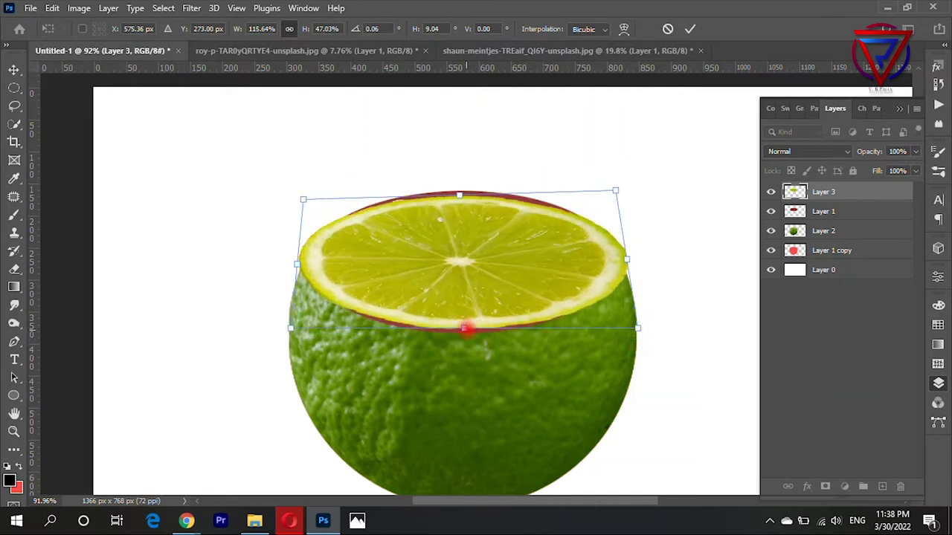
pyautogui.moveTo(463, 327); pyautogui.dragTo(466, 337)
pyautogui.moveTo(618, 188); pyautogui.dragTo(612, 198)
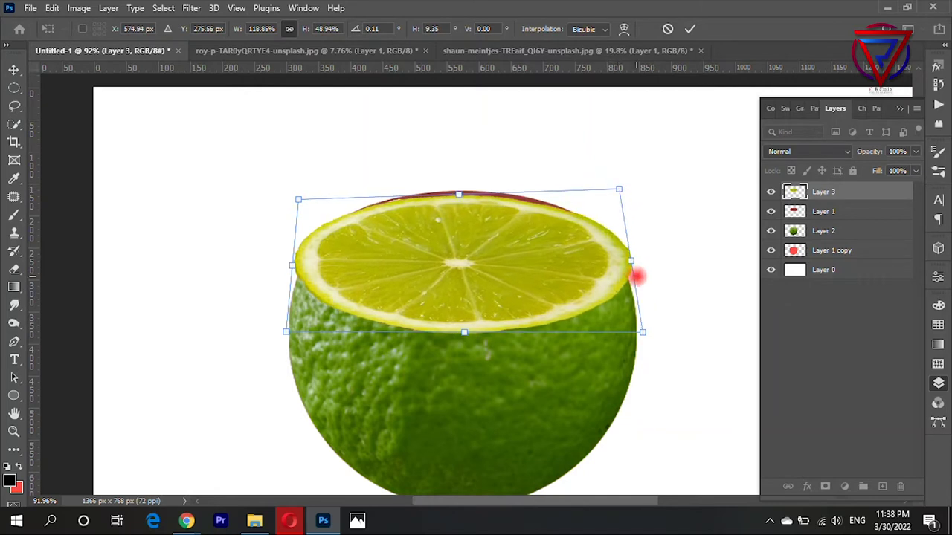
pyautogui.moveTo(629, 315)
pyautogui.mouseDown()
pyautogui.moveTo(615, 341)
pyautogui.moveTo(627, 366)
pyautogui.mouseUp()
pyautogui.moveTo(297, 199); pyautogui.dragTo(323, 184)
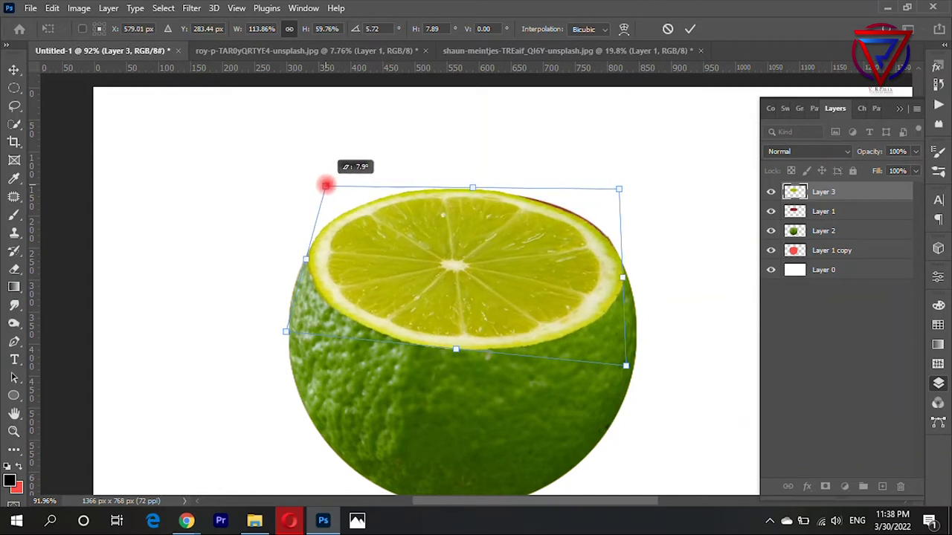
pyautogui.moveTo(622, 189); pyautogui.dragTo(620, 189)
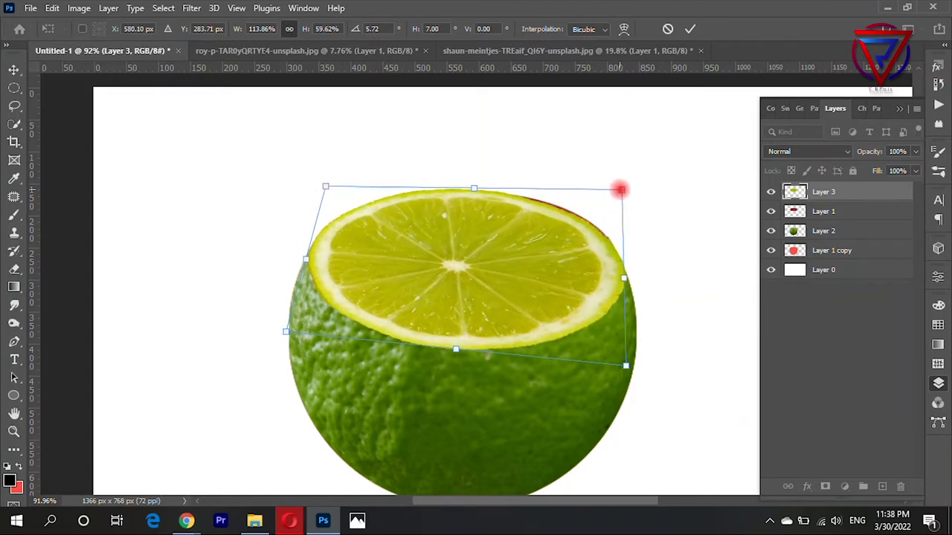
# Refine the slice's corners so its oval outline follows the cup rim
pyautogui.scroll(-3, 563, 216)
pyautogui.scroll(1, 513, 238)
pyautogui.scroll(2, 521, 213)
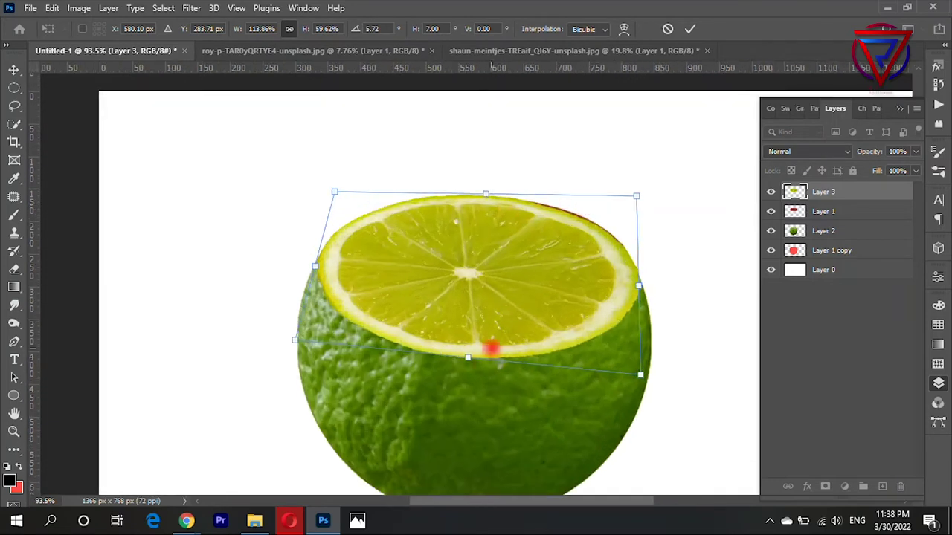
pyautogui.moveTo(467, 362); pyautogui.dragTo(468, 366)
pyautogui.moveTo(484, 321); pyautogui.dragTo(484, 305)
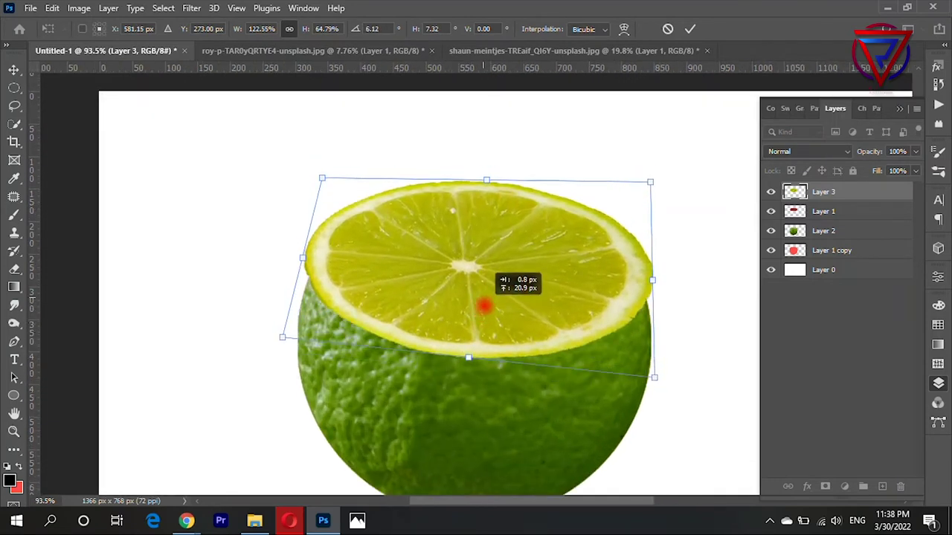
pyautogui.moveTo(651, 181); pyautogui.dragTo(641, 190)
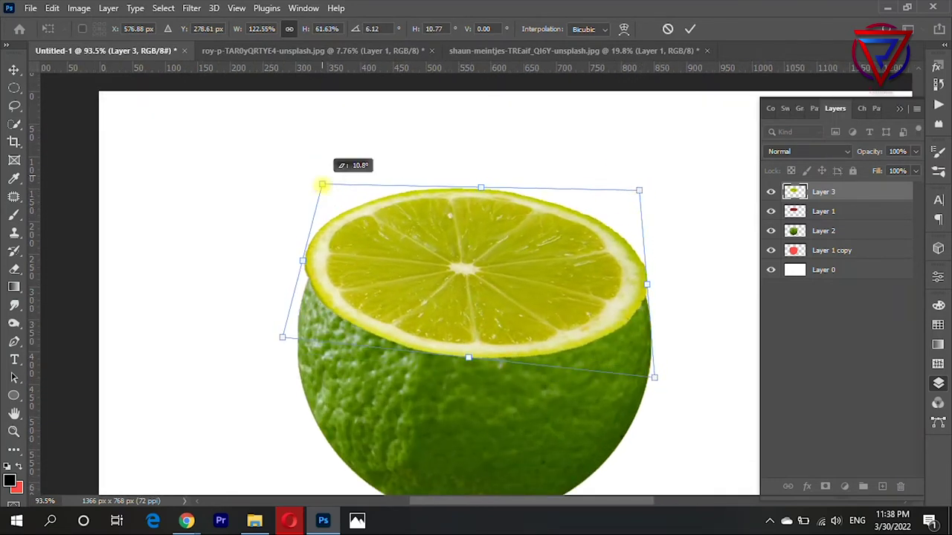
pyautogui.moveTo(323, 187); pyautogui.dragTo(355, 200)
pyautogui.moveTo(638, 190); pyautogui.dragTo(609, 196)
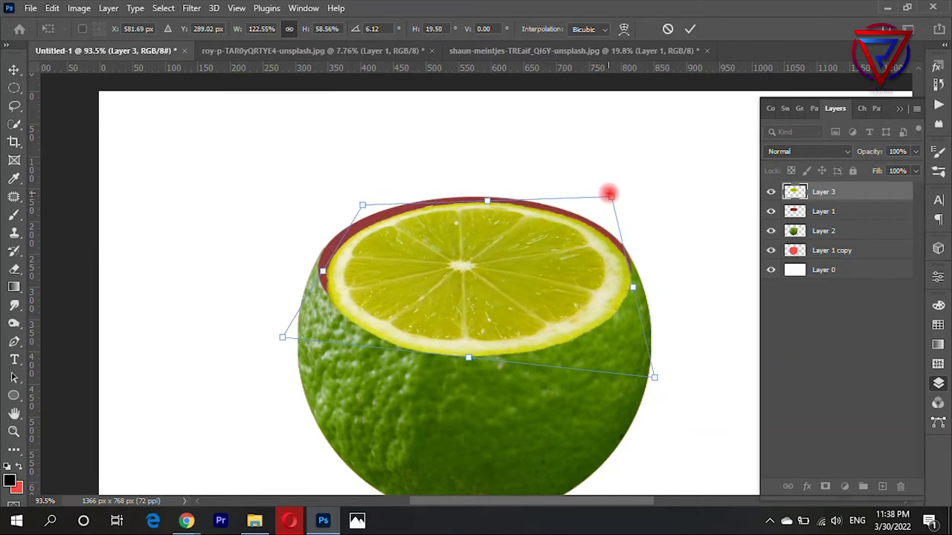
pyautogui.moveTo(615, 197); pyautogui.dragTo(644, 170)
# Centre the slice on the rim, make final corner tweaks, and apply the transform
pyautogui.moveTo(574, 235); pyautogui.dragTo(558, 241)
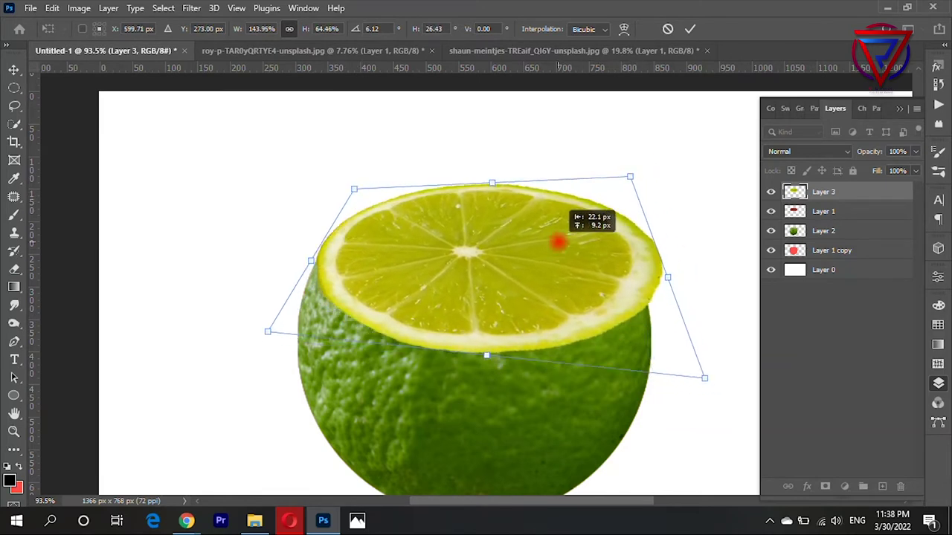
pyautogui.moveTo(705, 379)
pyautogui.mouseDown()
pyautogui.moveTo(697, 372)
pyautogui.moveTo(688, 383)
pyautogui.mouseUp()
pyautogui.moveTo(629, 181); pyautogui.dragTo(623, 198)
pyautogui.moveTo(350, 196)
pyautogui.mouseDown()
pyautogui.moveTo(371, 191)
pyautogui.moveTo(354, 190)
pyautogui.mouseUp()
pyautogui.scroll(-3, 525, 260)
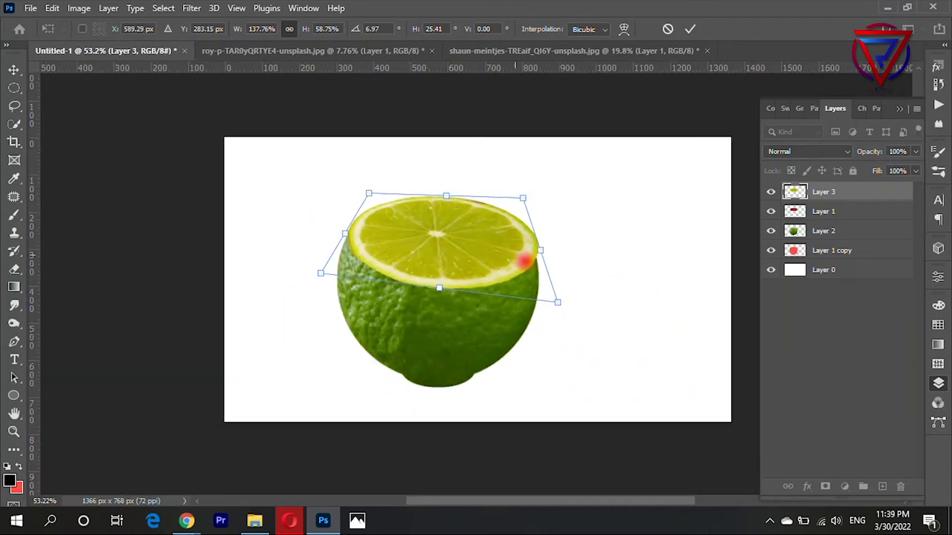
pyautogui.moveTo(558, 302); pyautogui.dragTo(551, 290)
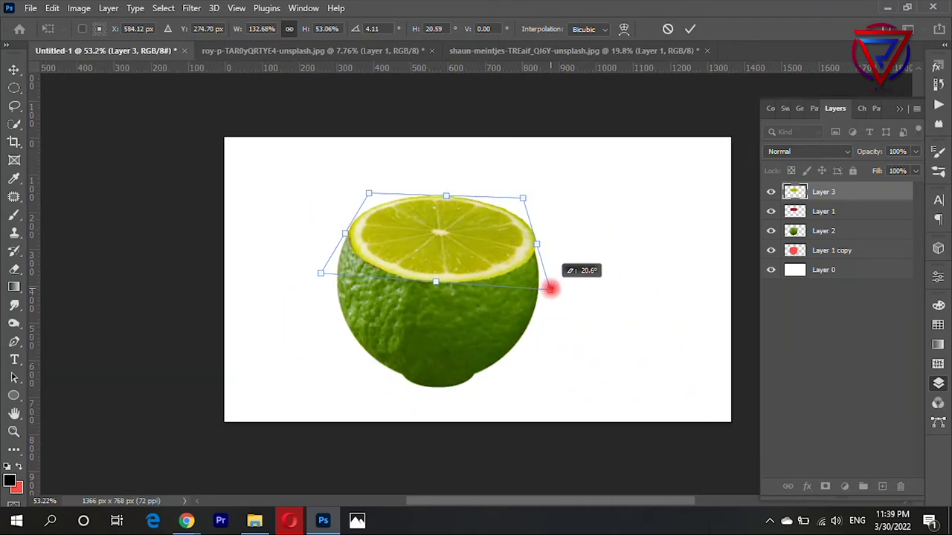
pyautogui.scroll(3, 422, 274)
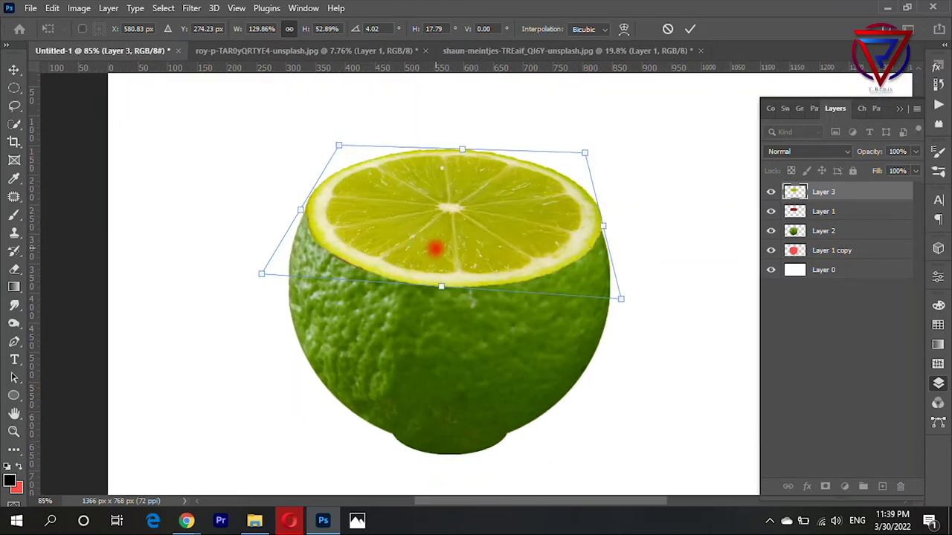
pyautogui.moveTo(435, 249); pyautogui.dragTo(445, 241)
pyautogui.moveTo(581, 157); pyautogui.dragTo(586, 152)
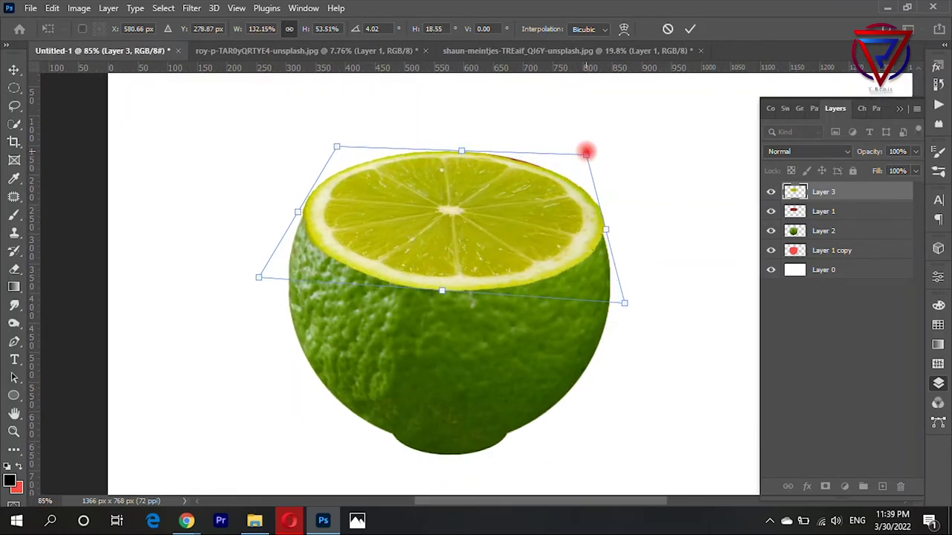
pyautogui.press('Return')
# Load the Layer 3 lime slice as a selection and contract it by 3 px twice
pyautogui.keyDown('ctrl'); pyautogui.click(794, 230); pyautogui.keyUp('ctrl')
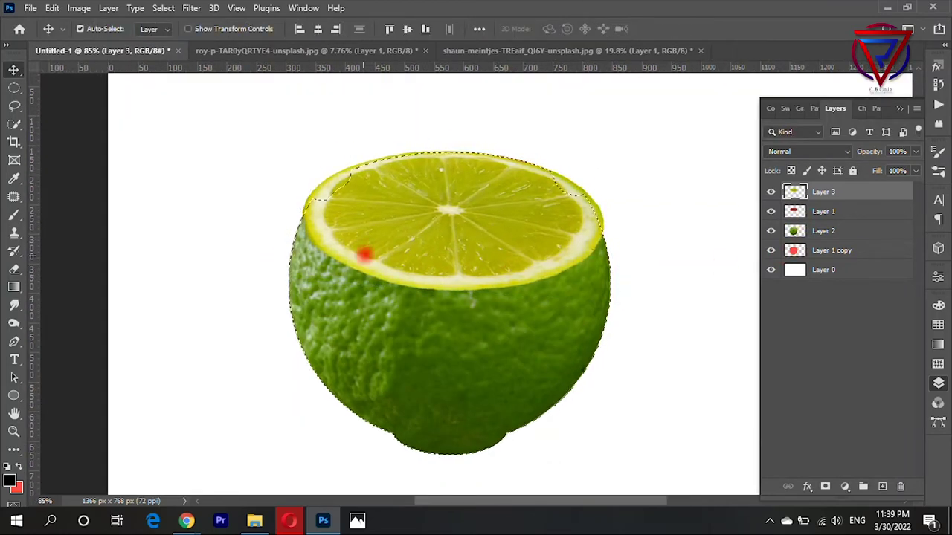
pyautogui.scroll(3, 350, 221)
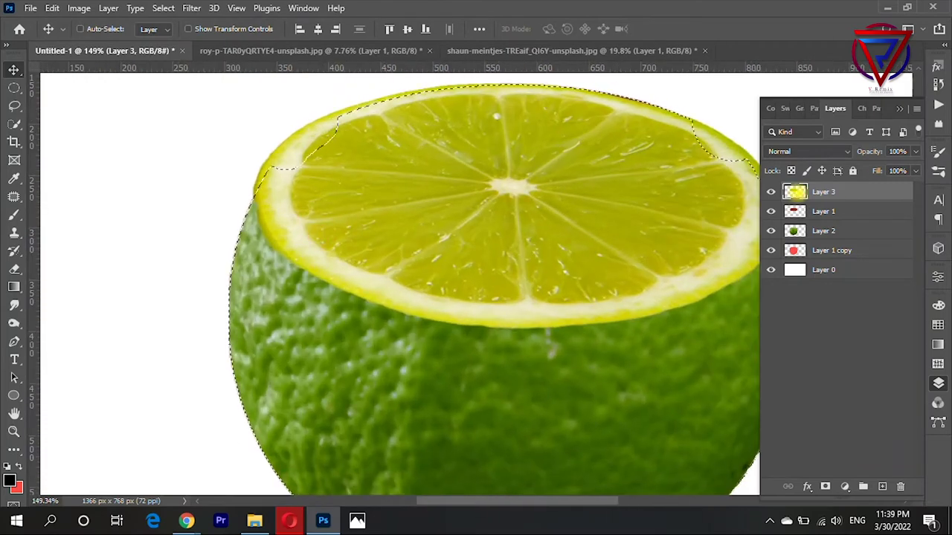
pyautogui.keyDown('ctrl'); pyautogui.click(794, 192); pyautogui.keyUp('ctrl')
pyautogui.scroll(-3, 318, 261)
pyautogui.scroll(3, 448, 255)
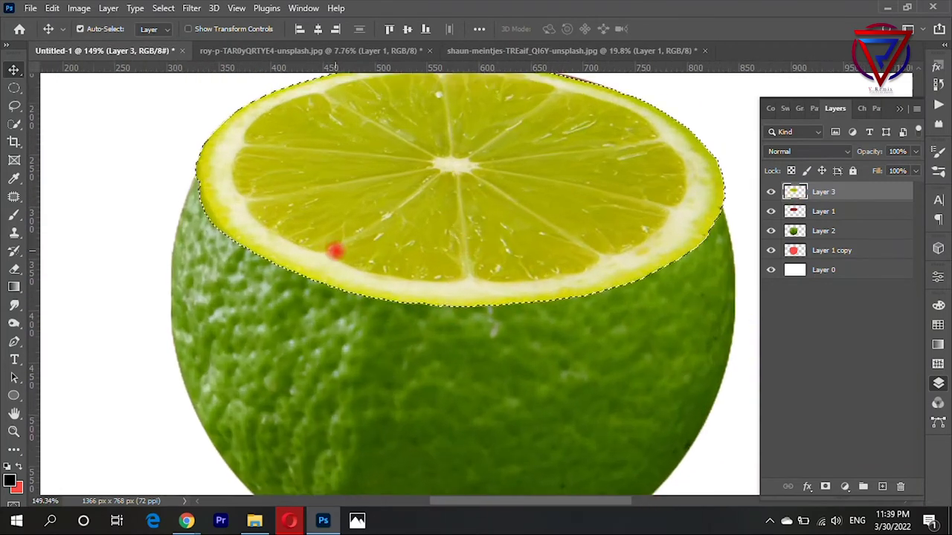
pyautogui.scroll(1, 333, 250)
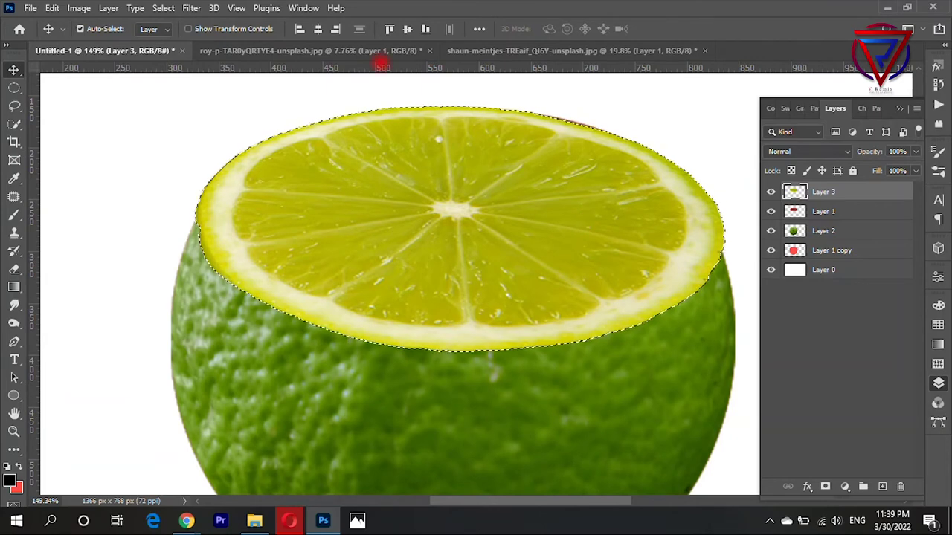
pyautogui.click(162, 8)
pyautogui.moveTo(216, 218)
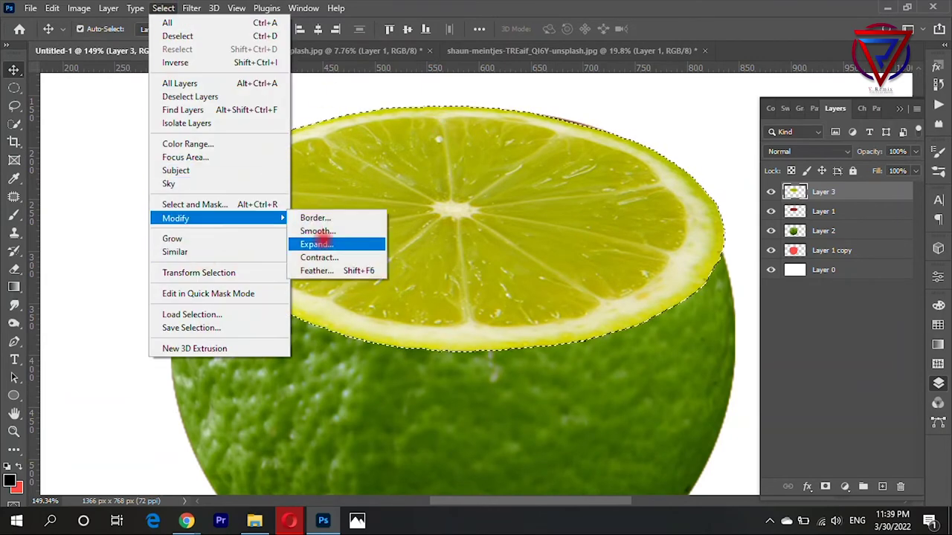
pyautogui.click(327, 253)
pyautogui.write('3')
pyautogui.click(540, 156)
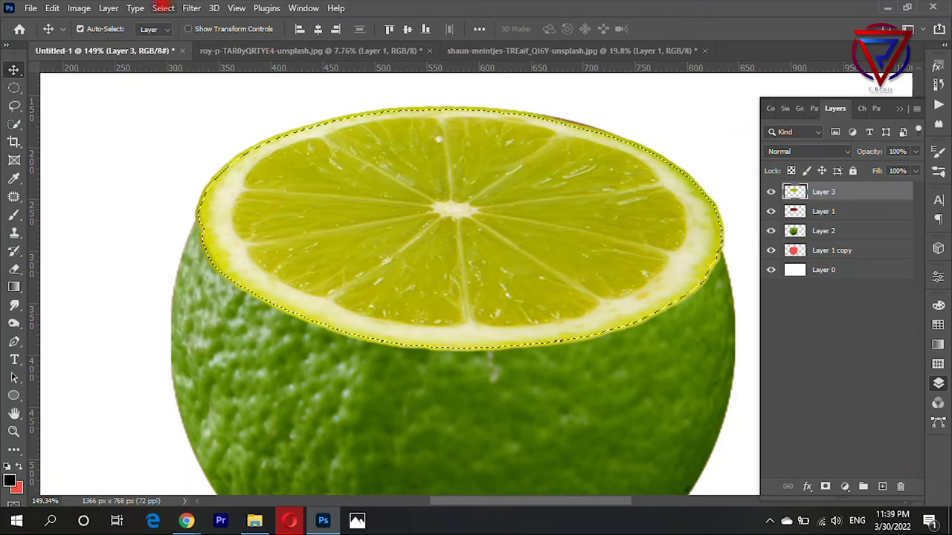
pyautogui.click(163, 8)
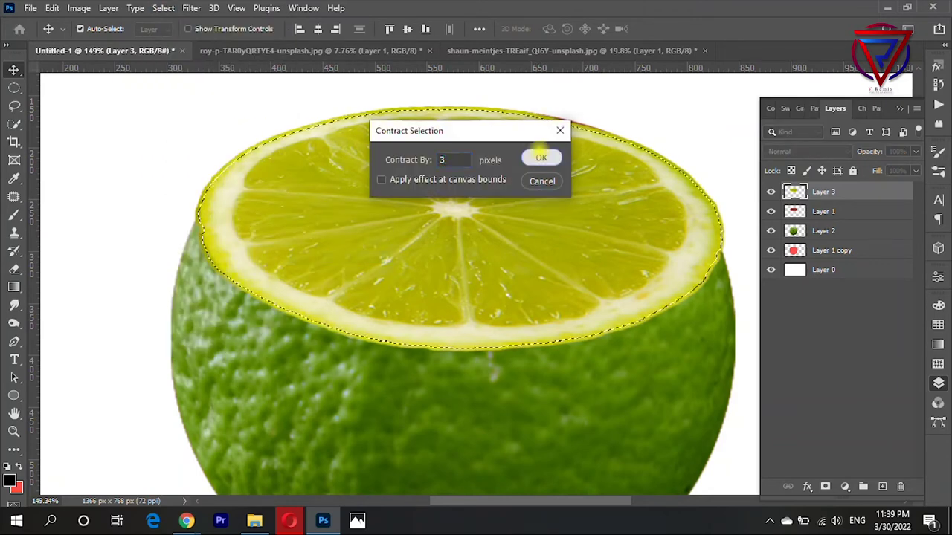
pyautogui.click(541, 158)
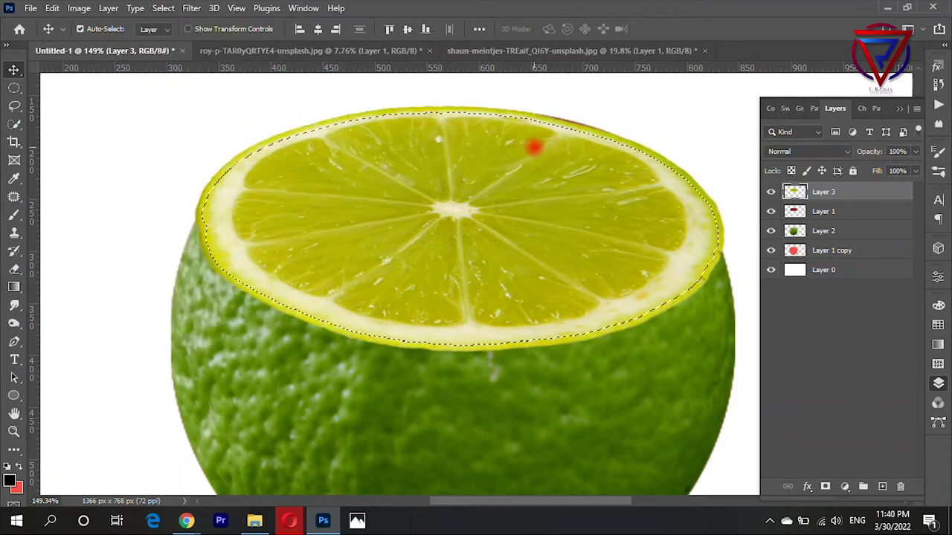
# Invert the selection, delete the slice's outer rim, and deselect
pyautogui.press('ctrl')
pyautogui.hotkey('ctrl', 'shift', 'i')
pyautogui.press('Delete')
pyautogui.hotkey('ctrl', 'd')
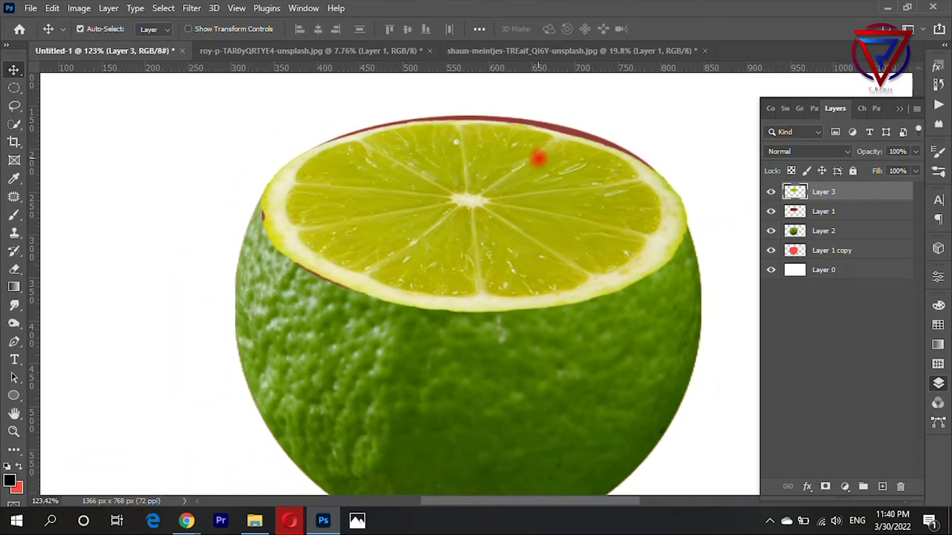
# Warp the Layer 3 lime slice, then drag Layer 3 below Layer 2 in the Layers panel
pyautogui.scroll(3, 310, 272)
pyautogui.hotkey('ctrl', 't')
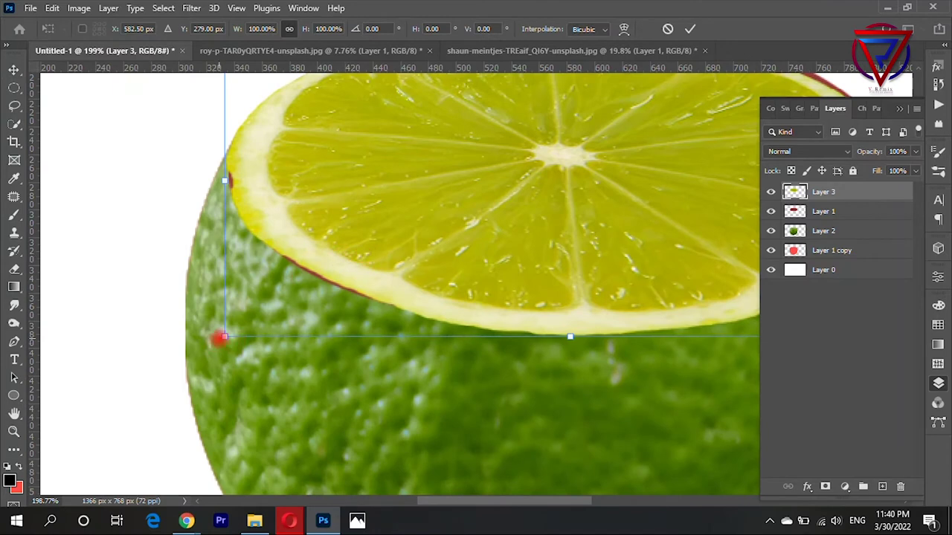
pyautogui.rightClick(321, 257)
pyautogui.click(339, 307)
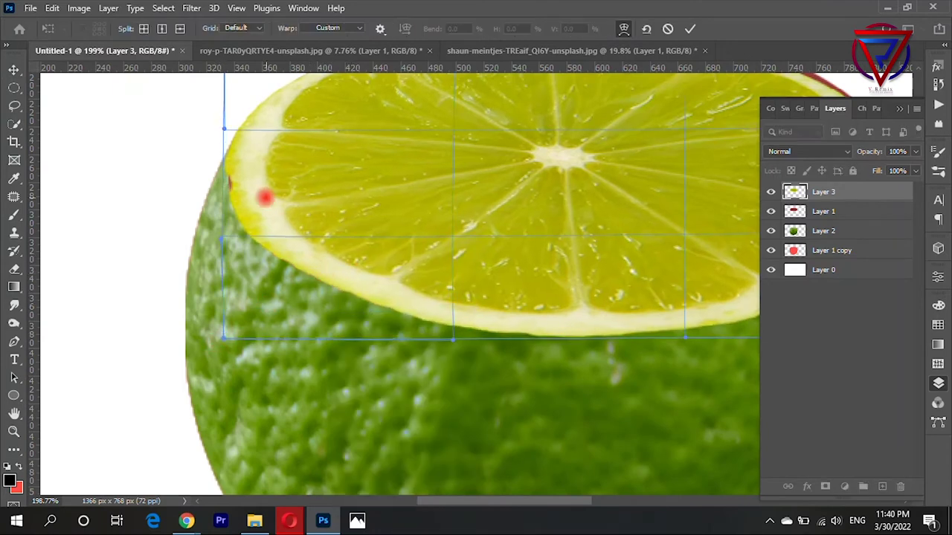
pyautogui.scroll(-3, 325, 232)
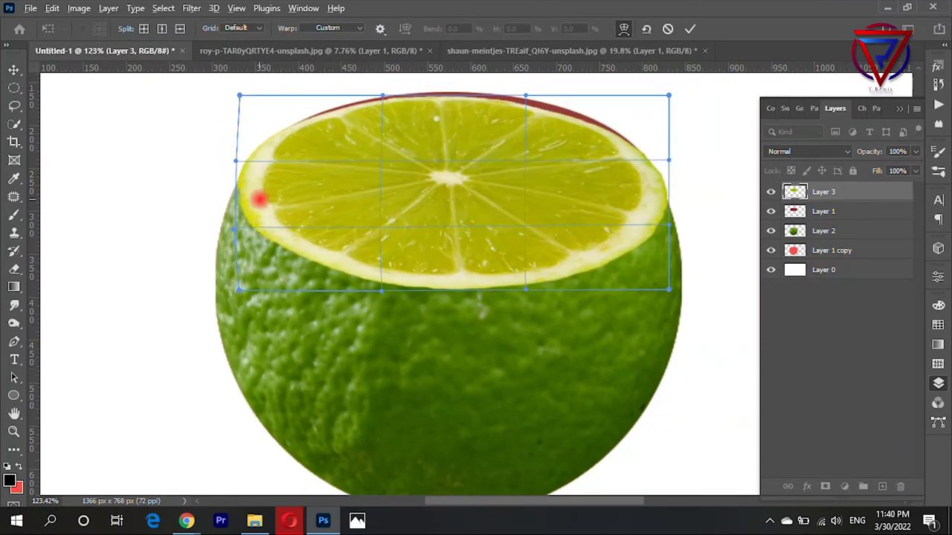
pyautogui.scroll(3, 627, 253)
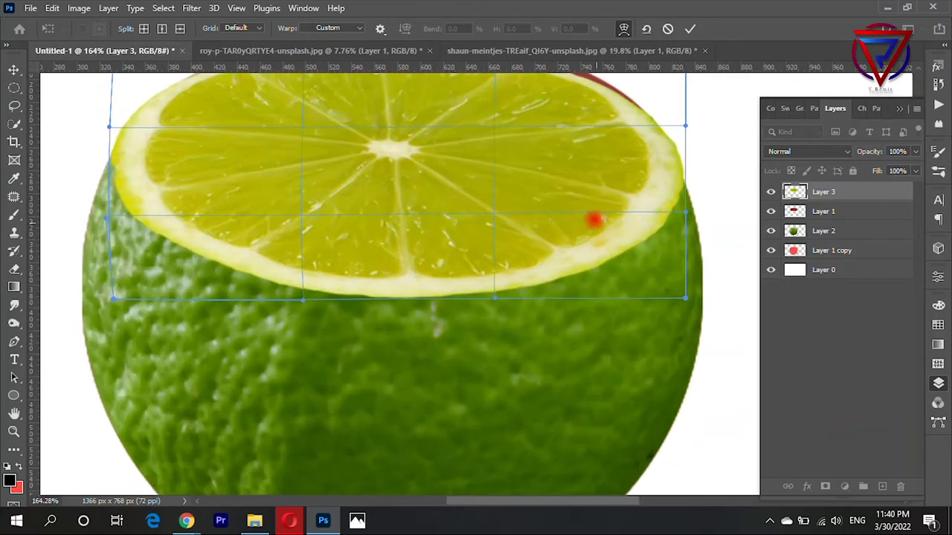
pyautogui.moveTo(862, 192); pyautogui.dragTo(862, 246)
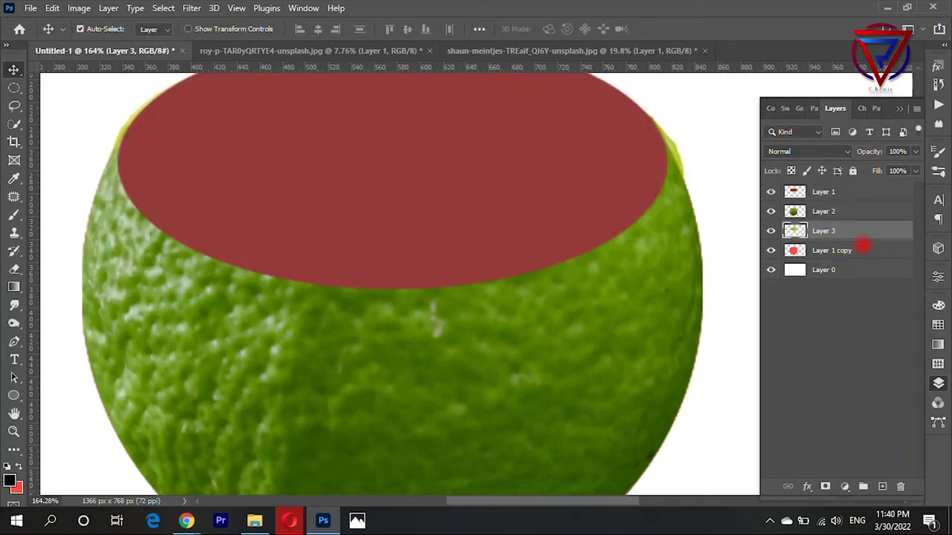
# Hide Layer 1 and delete its ellipse-shaped area from the Layer 2 lime skin
pyautogui.click(771, 192)
pyautogui.scroll(-3, 739, 209)
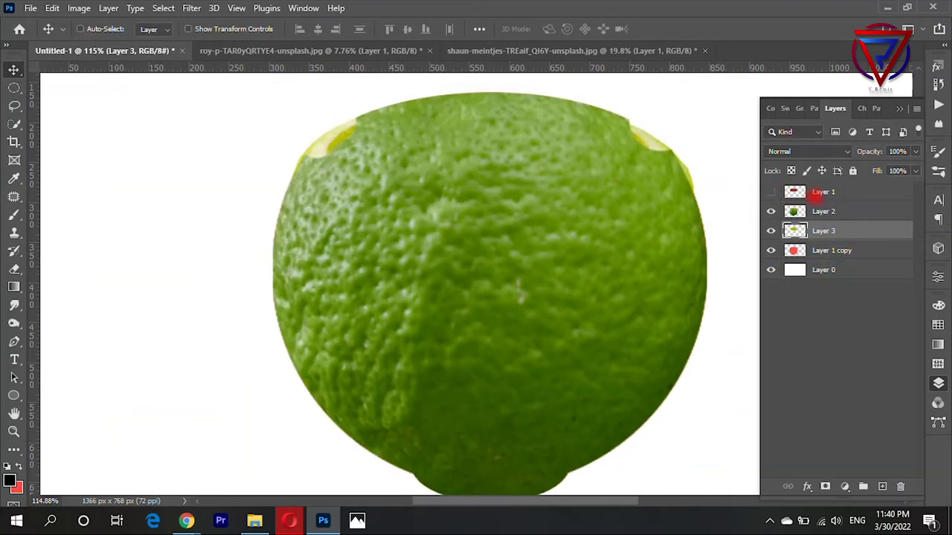
pyautogui.keyDown('ctrl'); pyautogui.click(794, 194); pyautogui.keyUp('ctrl')
pyautogui.click(822, 211)
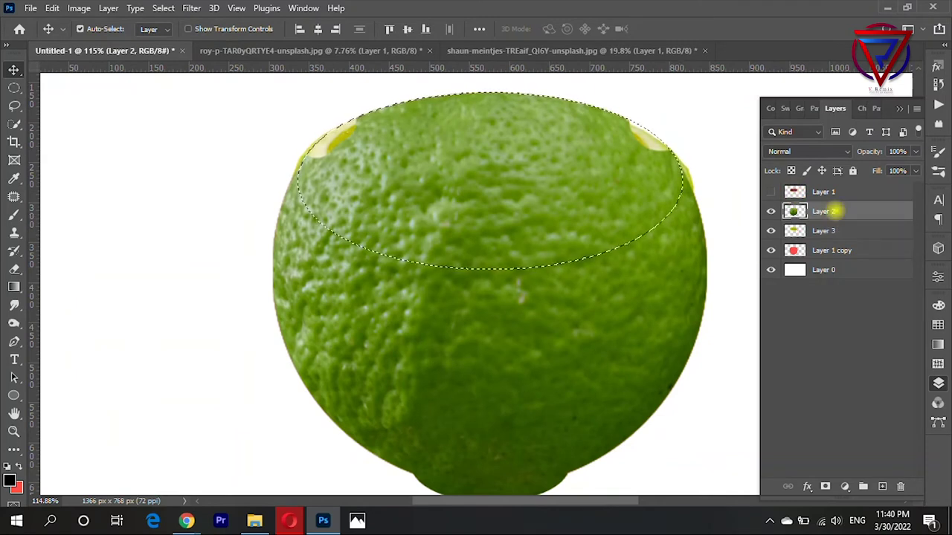
pyautogui.press('Delete')
pyautogui.hotkey('ctrl', 'd')
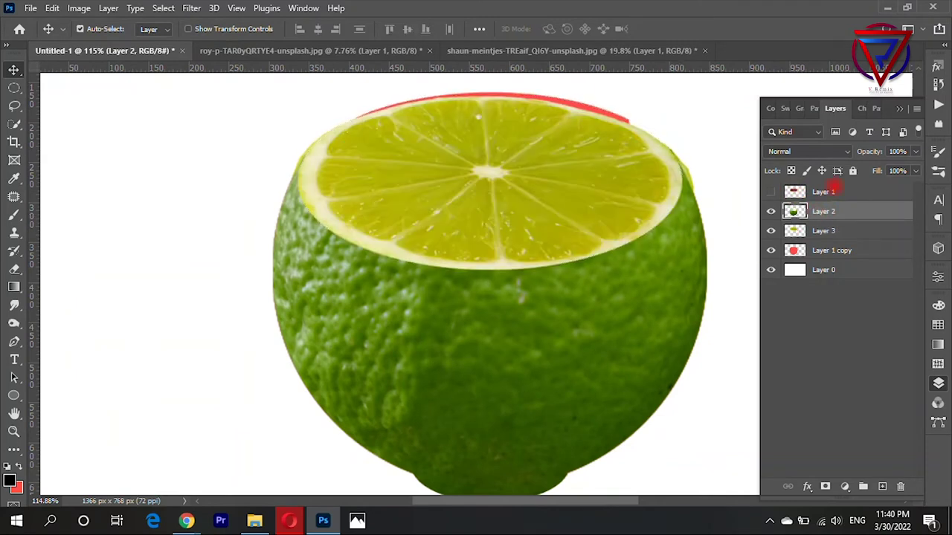
# Keep both Layer 1 and Layer 1 copy ellipses hidden, then load Layer 2 as a selection
pyautogui.click(770, 192)
pyautogui.click(770, 191)
pyautogui.scroll(1, 510, 171)
pyautogui.click(770, 250)
pyautogui.scroll(-2, 506, 318)
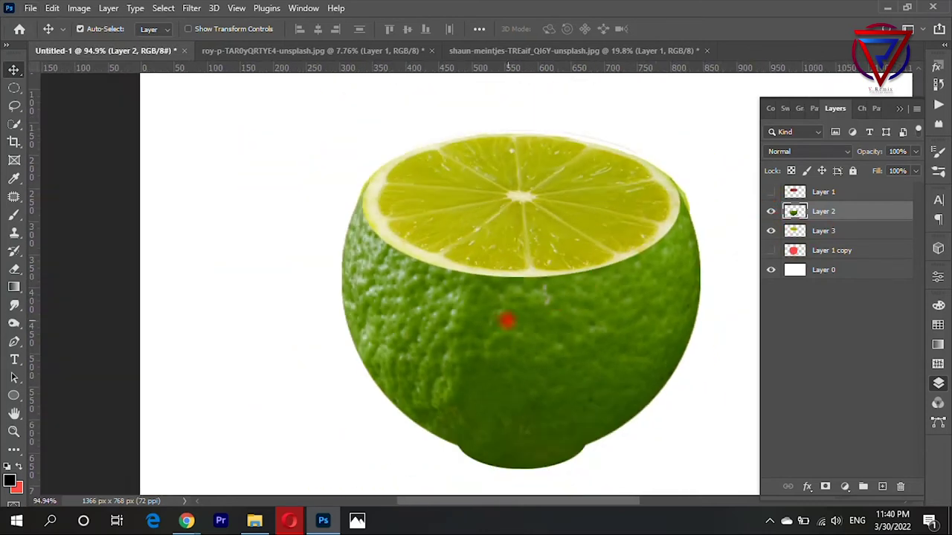
pyautogui.scroll(-2, 557, 266)
pyautogui.scroll(2, 391, 164)
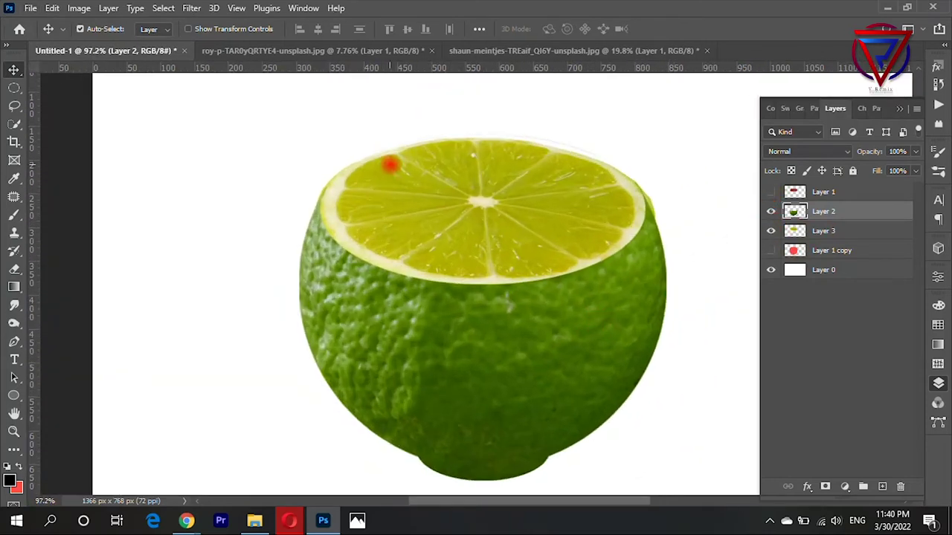
pyautogui.scroll(2, 599, 170)
pyautogui.scroll(1, 600, 170)
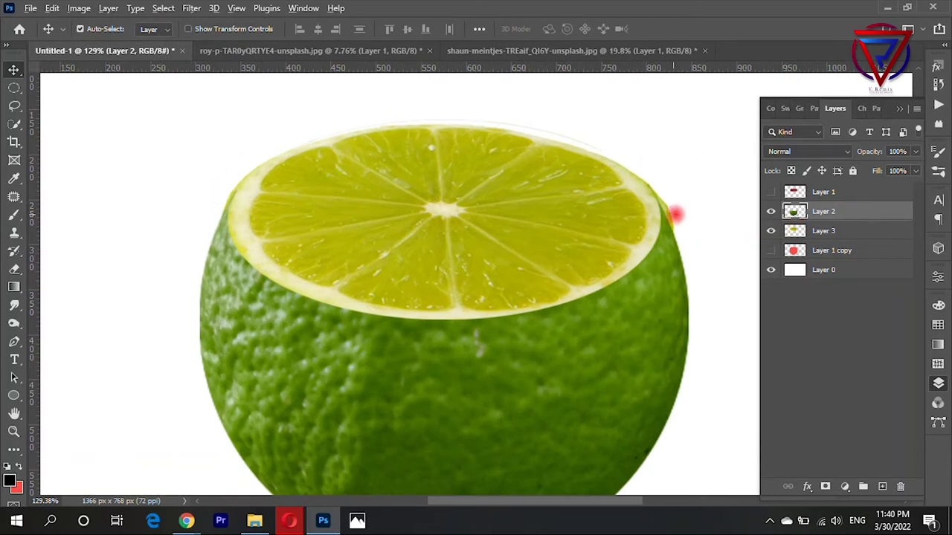
pyautogui.scroll(2, 676, 215)
pyautogui.scroll(-1, 674, 215)
pyautogui.scroll(1, 672, 215)
pyautogui.scroll(2, 674, 215)
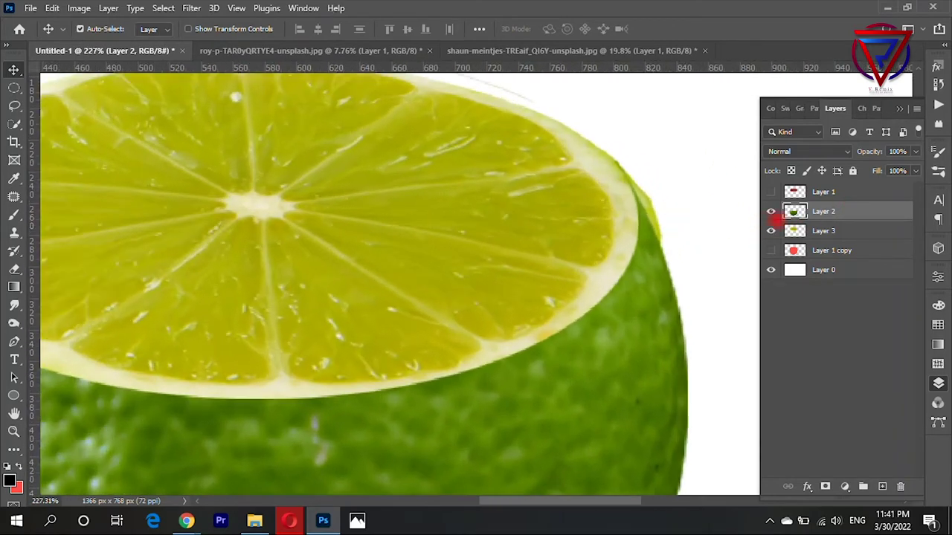
pyautogui.keyDown('ctrl'); pyautogui.click(793, 215); pyautogui.keyUp('ctrl')
# Pick the Eraser tool and work on the lime slice Layer 3 edges
pyautogui.scroll(1, 722, 221)
pyautogui.press('e')
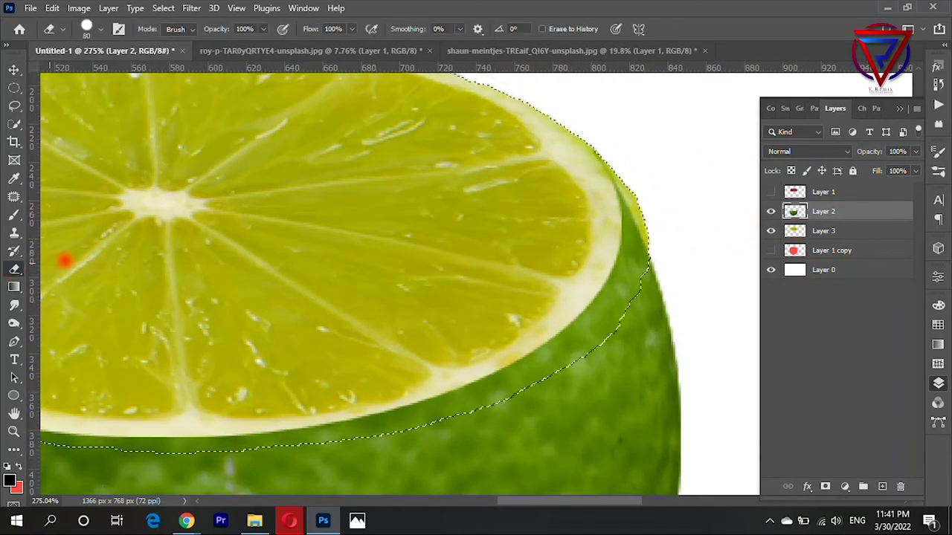
pyautogui.scroll(-2, 323, 278)
pyautogui.scroll(2, 521, 213)
pyautogui.scroll(1, 452, 221)
pyautogui.scroll(1, 467, 178)
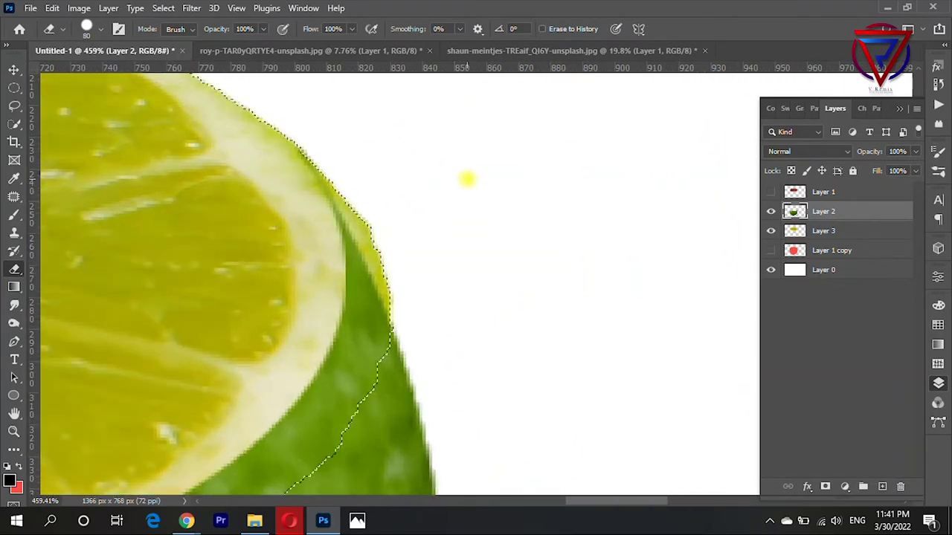
pyautogui.click(824, 230)
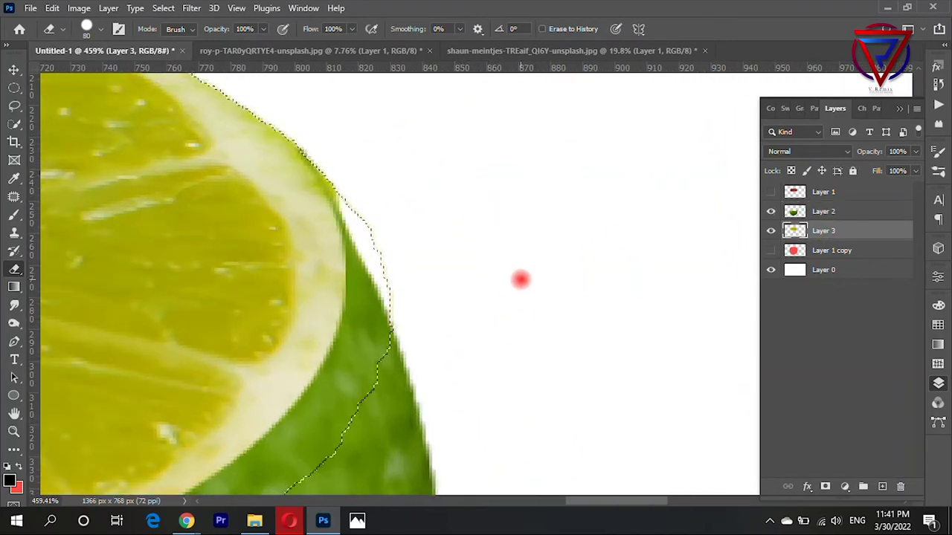
pyautogui.scroll(-3, 521, 280)
pyautogui.scroll(-1, 662, 278)
pyautogui.scroll(-3, 325, 276)
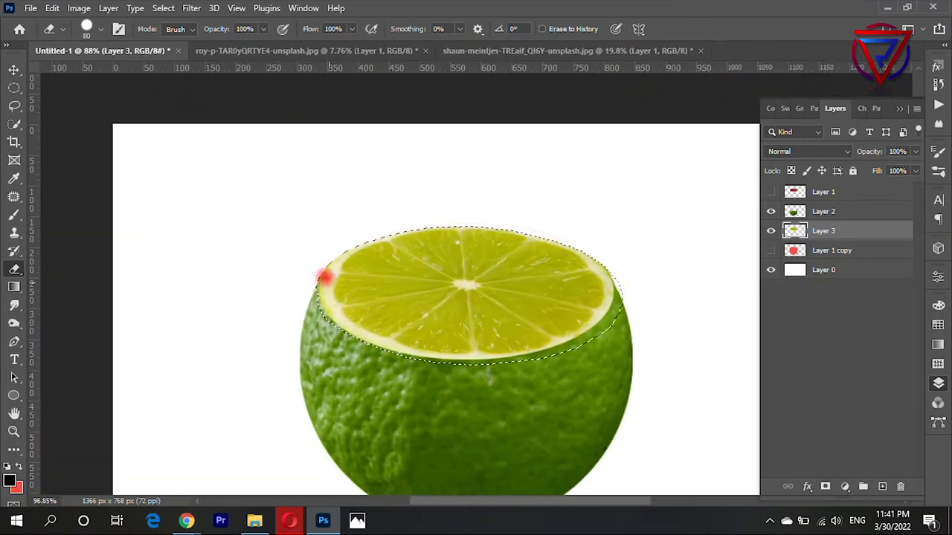
pyautogui.scroll(4, 325, 277)
pyautogui.scroll(1, 271, 288)
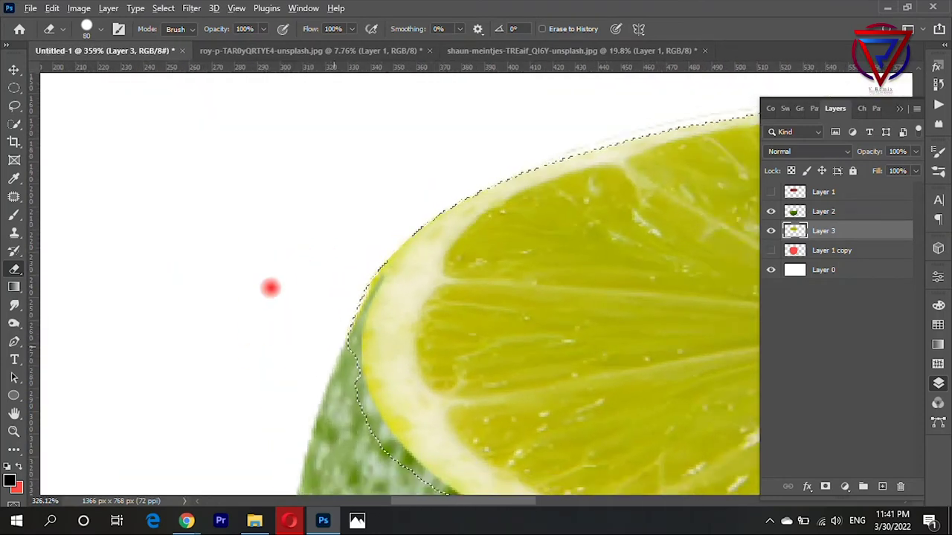
pyautogui.scroll(-3, 271, 288)
pyautogui.scroll(-2, 296, 293)
pyautogui.scroll(1, 431, 308)
pyautogui.scroll(1, 584, 273)
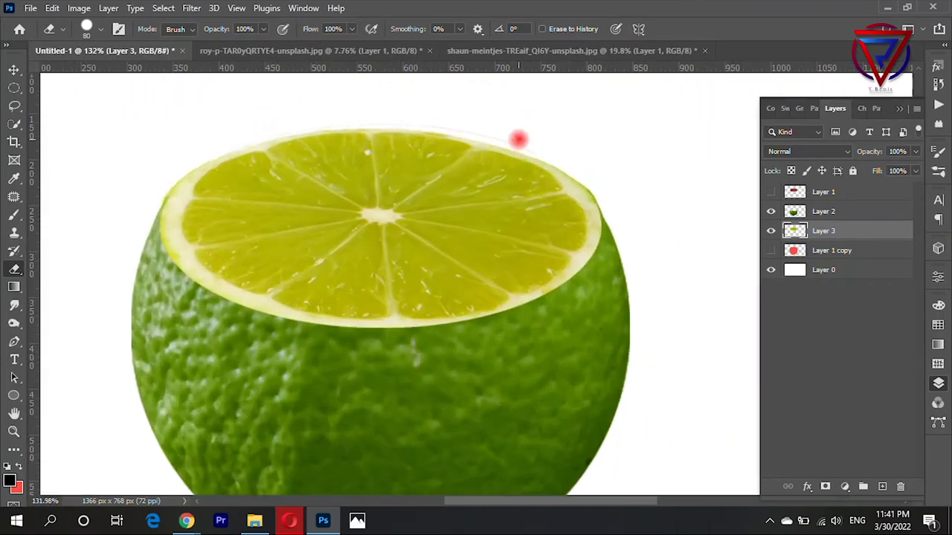
pyautogui.scroll(2, 518, 139)
pyautogui.scroll(2, 489, 212)
# Make Layer 2 active and switch to the Move tool to check the lime's cut top
pyautogui.click(825, 210)
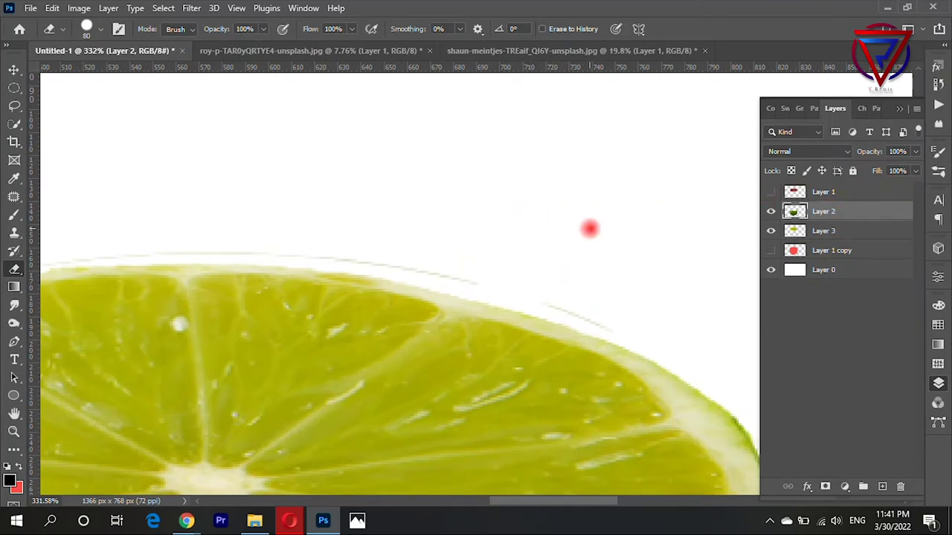
pyautogui.scroll(-2, 640, 248)
pyautogui.scroll(-1, 537, 238)
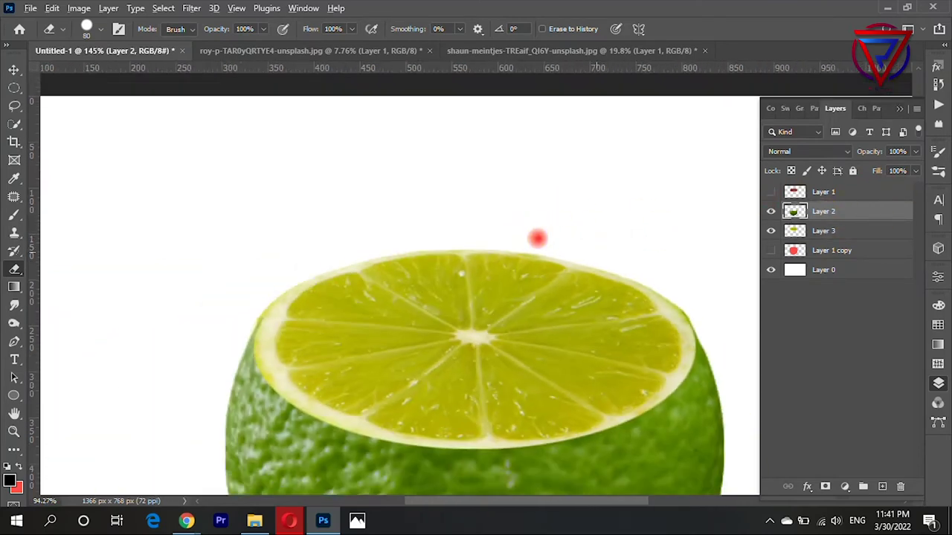
pyautogui.scroll(-1, 632, 327)
pyautogui.scroll(-1, 559, 365)
pyautogui.scroll(1, 573, 357)
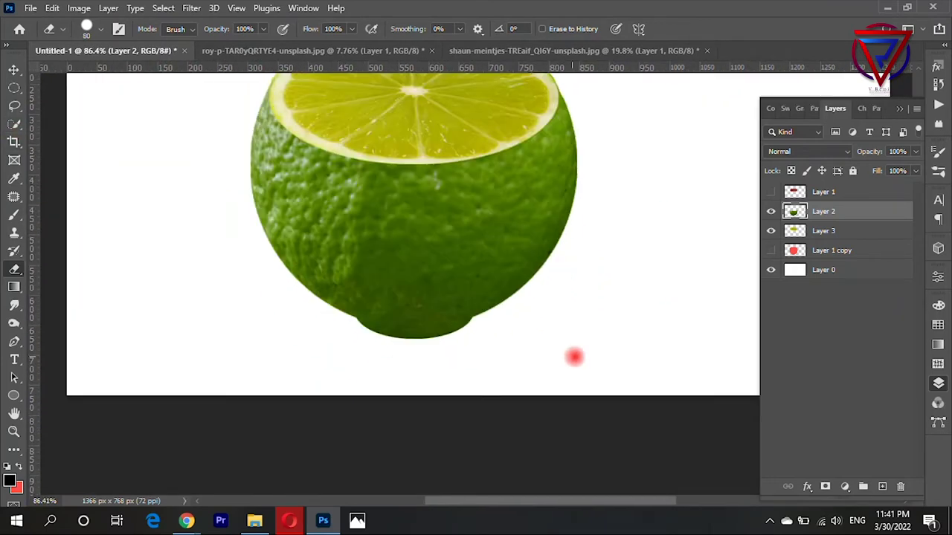
pyautogui.scroll(1, 574, 357)
pyautogui.click(14, 69)
pyautogui.scroll(-1, 387, 336)
pyautogui.scroll(1, 371, 377)
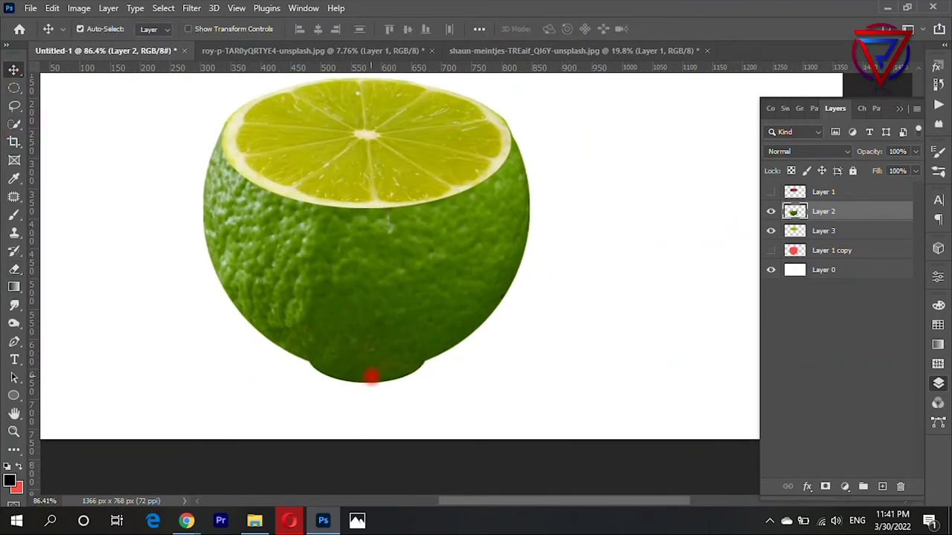
pyautogui.scroll(-1, 514, 279)
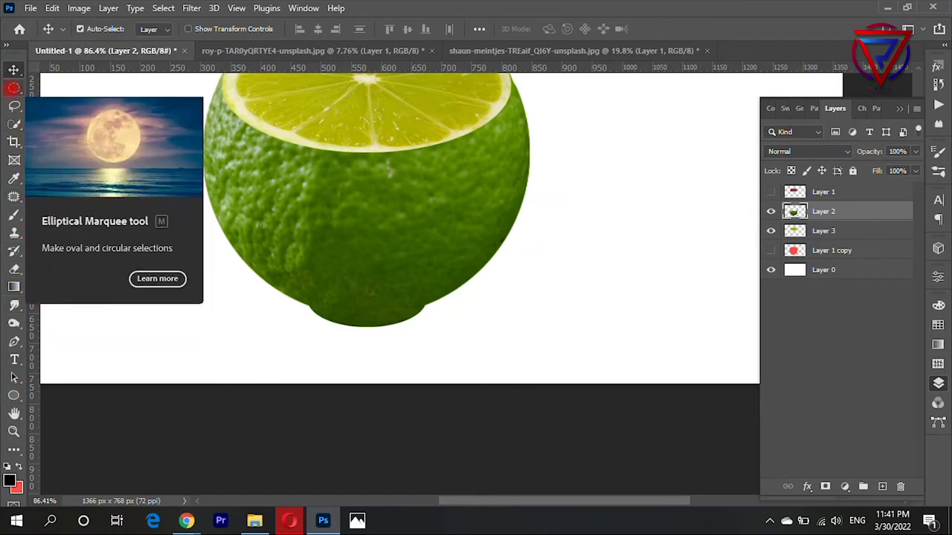
# Select the Elliptical Marquee tool and add a new empty Layer 4 above the lime
pyautogui.rightClick(13, 89)
pyautogui.click(78, 101)
pyautogui.scroll(-2, 622, 287)
pyautogui.scroll(1, 622, 287)
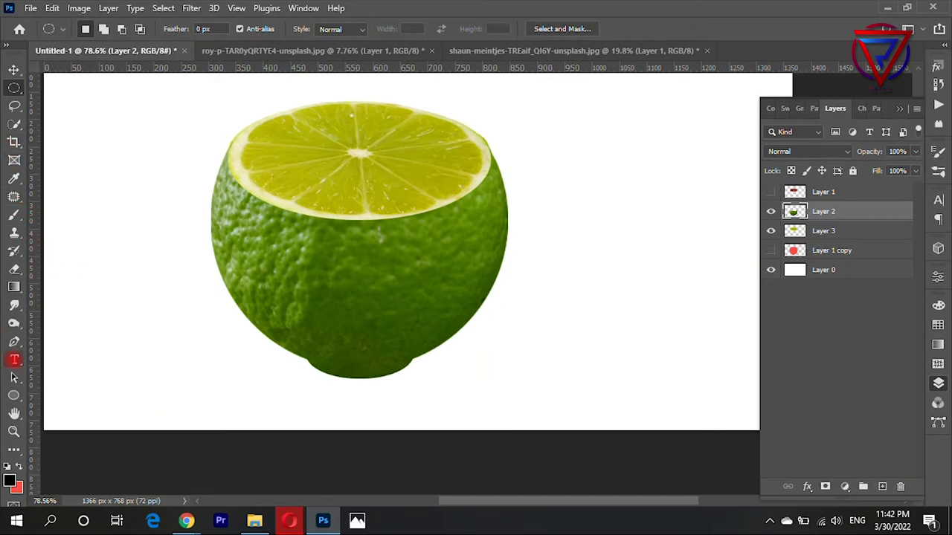
pyautogui.click(13, 342)
pyautogui.scroll(-1, 210, 308)
pyautogui.scroll(-1, 334, 291)
pyautogui.scroll(1, 333, 291)
# Draw a closed, curved handle-shaped Pen path to the right of the lime
pyautogui.click(882, 486)
pyautogui.scroll(-1, 722, 340)
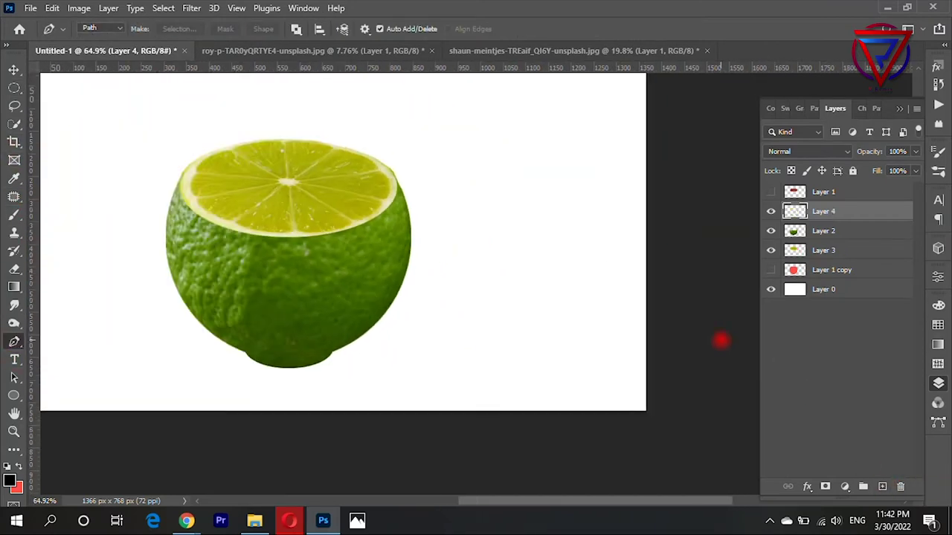
pyautogui.scroll(1, 721, 341)
pyautogui.click(525, 198)
pyautogui.moveTo(572, 334)
pyautogui.mouseDown()
pyautogui.moveTo(518, 433)
pyautogui.moveTo(470, 462)
pyautogui.mouseUp()
pyautogui.hotkey('ctrl', 'z')
pyautogui.moveTo(536, 351)
pyautogui.mouseDown()
pyautogui.moveTo(484, 384)
pyautogui.moveTo(423, 483)
pyautogui.moveTo(414, 450)
pyautogui.moveTo(444, 429)
pyautogui.mouseUp()
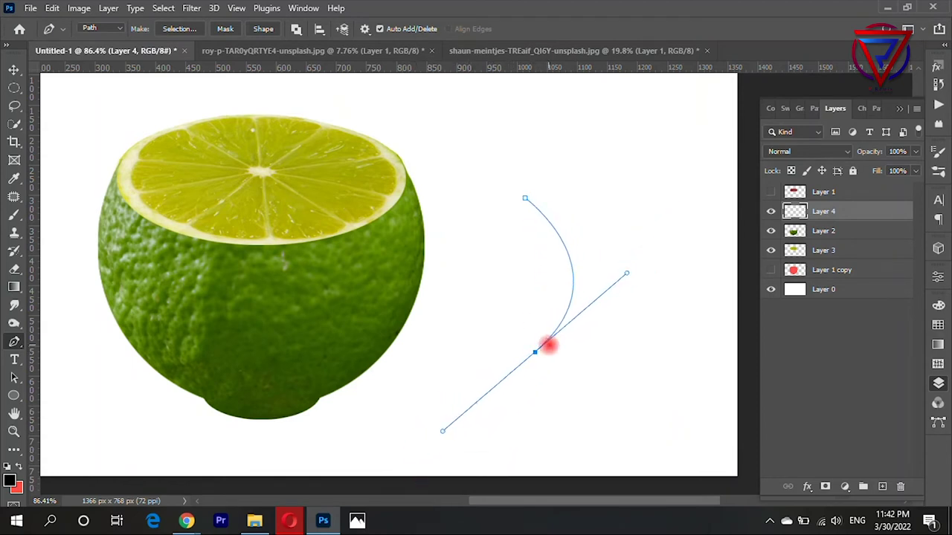
pyautogui.click(535, 351)
pyautogui.moveTo(490, 219); pyautogui.dragTo(403, 217)
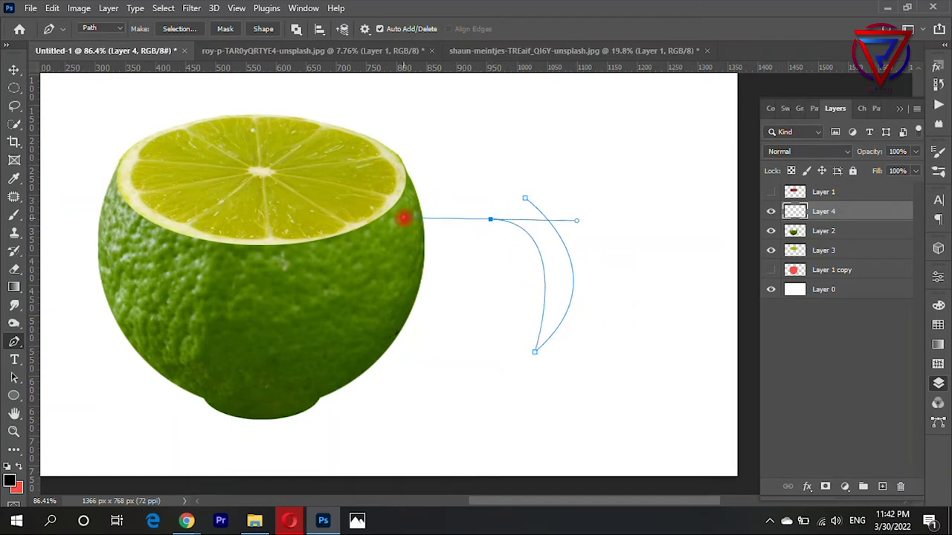
pyautogui.moveTo(525, 199); pyautogui.dragTo(551, 226)
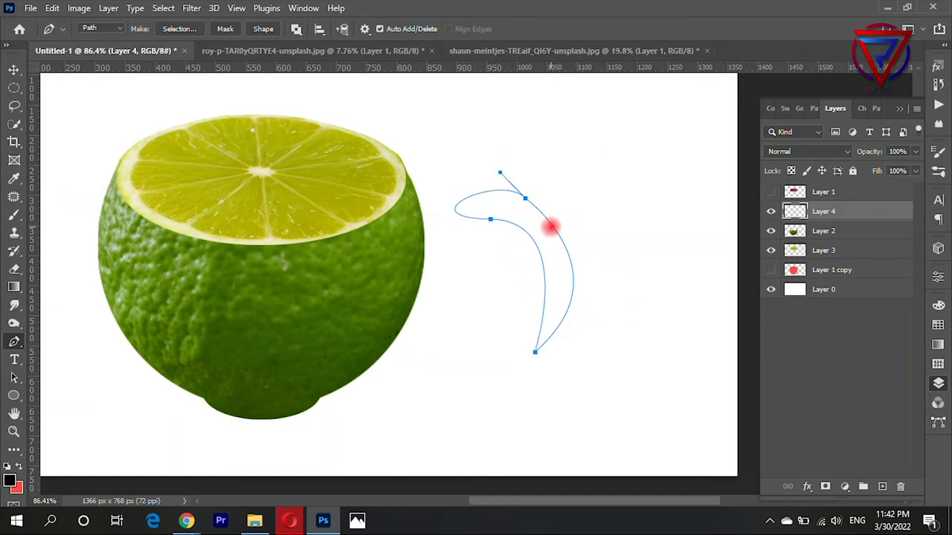
# With the Move tool, shift the white background back into place
pyautogui.click(14, 69)
pyautogui.scroll(2, 550, 277)
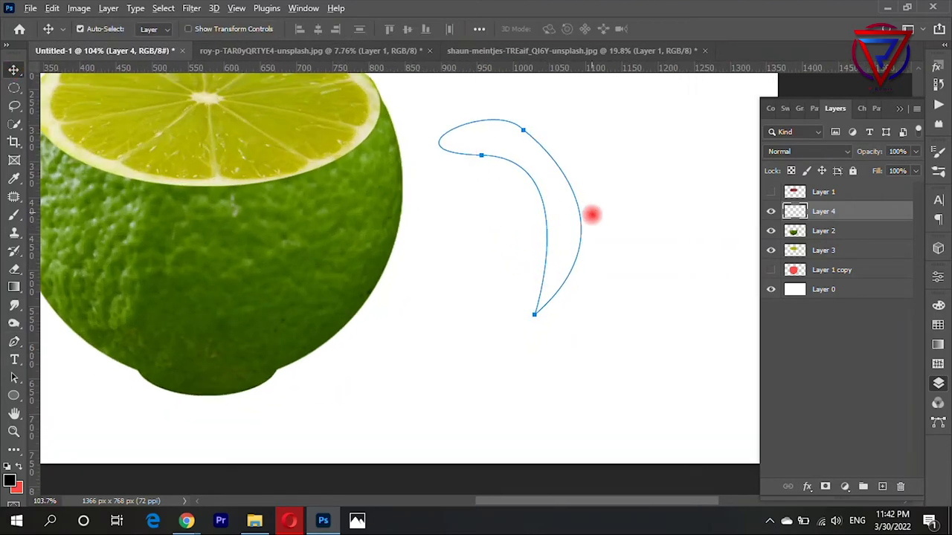
pyautogui.scroll(-2, 592, 215)
pyautogui.scroll(-1, 607, 205)
pyautogui.moveTo(557, 178); pyautogui.dragTo(580, 193)
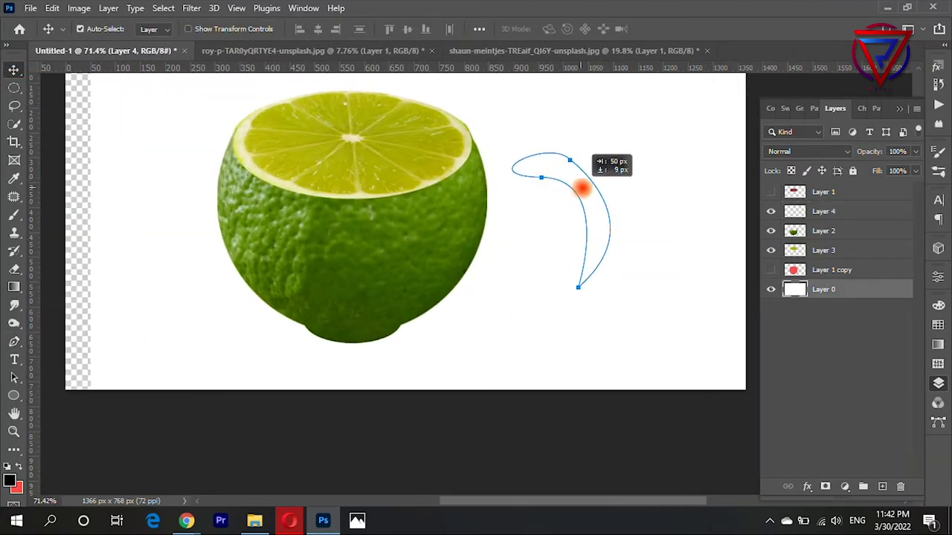
pyautogui.moveTo(558, 287); pyautogui.dragTo(578, 281)
pyautogui.scroll(-2, 621, 301)
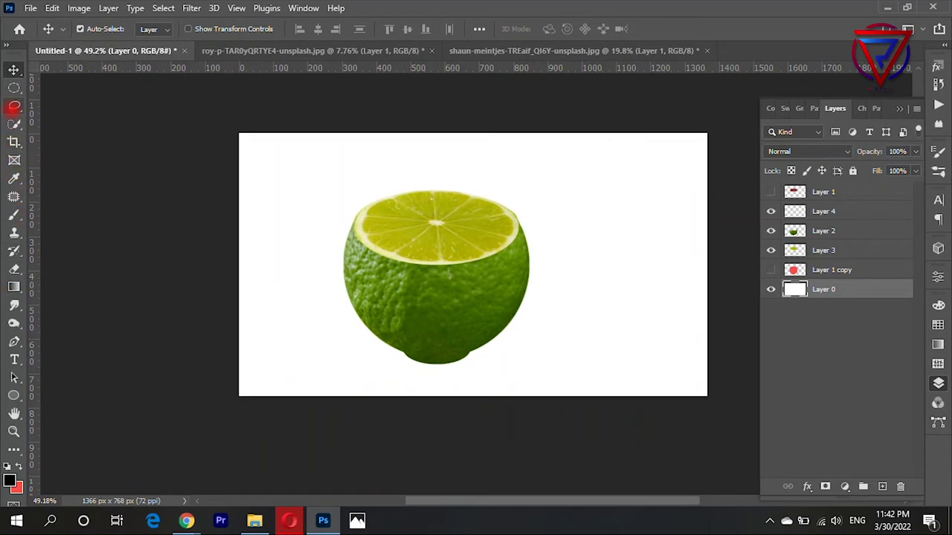
# Draw a black circle right of the lime and duplicate it slightly to the left
pyautogui.rightClick(13, 396)
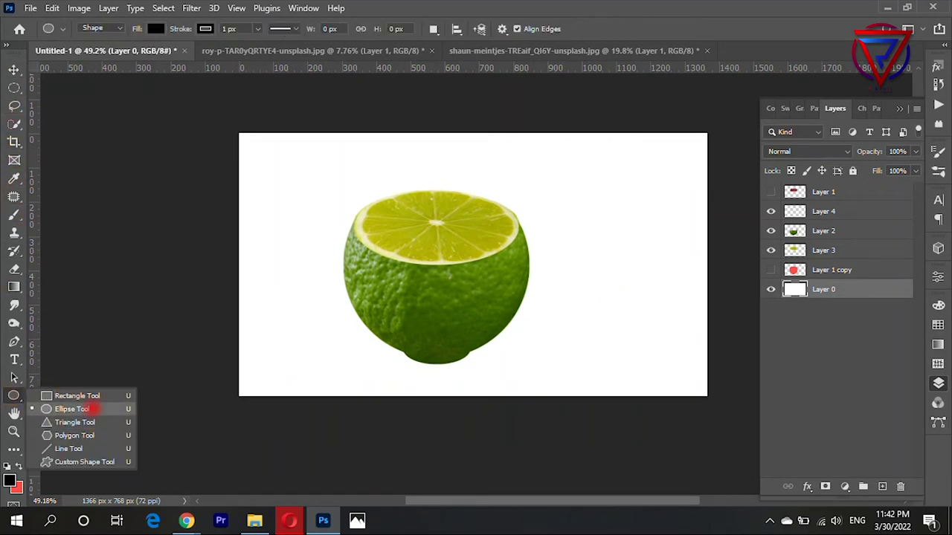
pyautogui.click(94, 410)
pyautogui.scroll(-2, 476, 334)
pyautogui.scroll(5, 476, 335)
pyautogui.moveTo(436, 168); pyautogui.dragTo(562, 301)
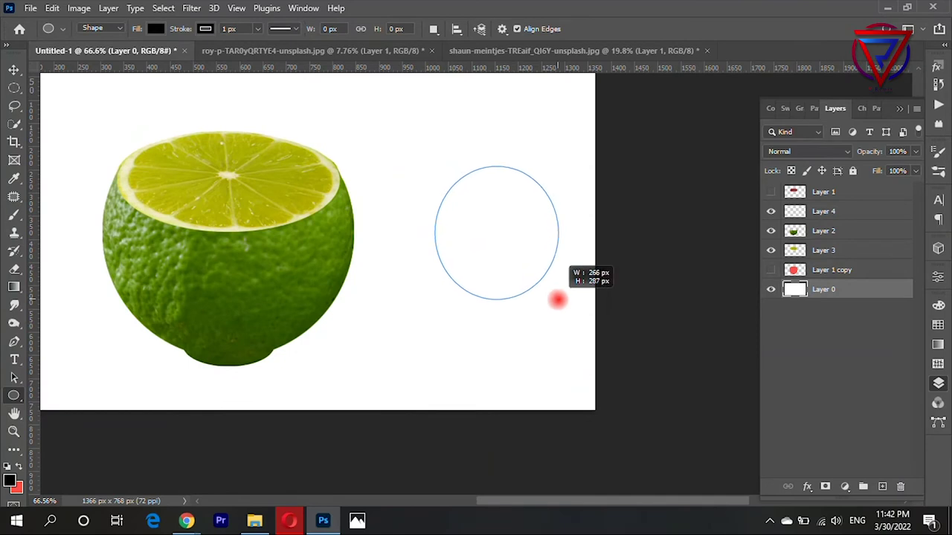
pyautogui.click(14, 69)
pyautogui.moveTo(522, 253); pyautogui.dragTo(501, 254)
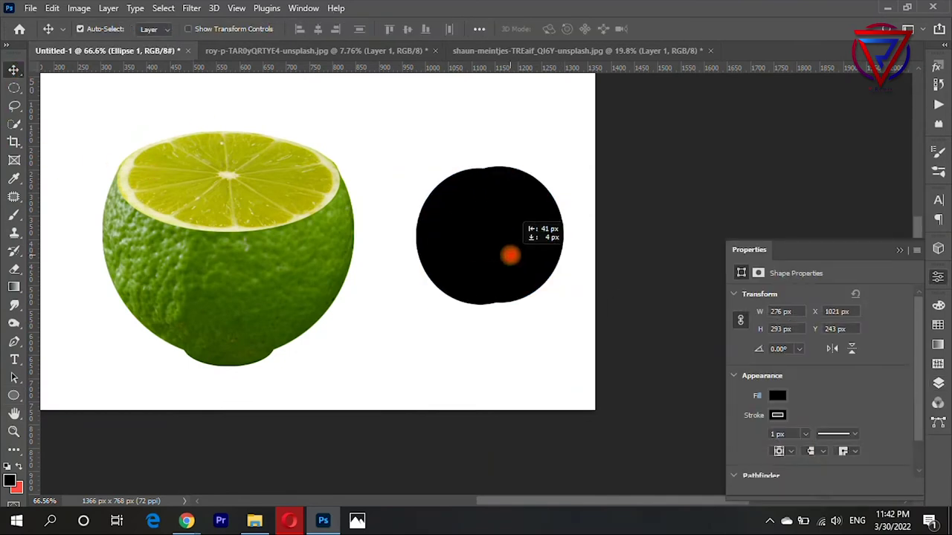
# Give the copy a brown-red fill, scale it to about 95%, and nudge it into place
pyautogui.click(778, 396)
pyautogui.click(752, 342)
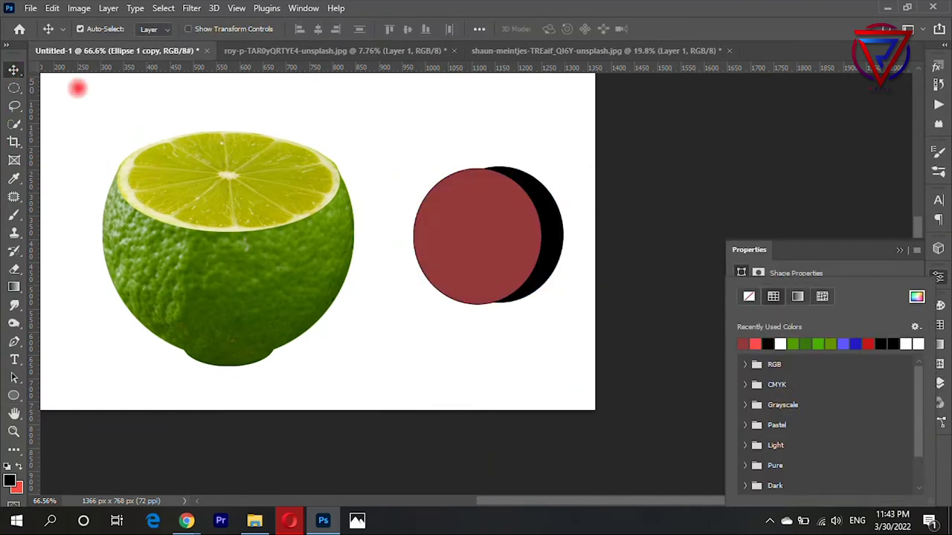
pyautogui.click(14, 69)
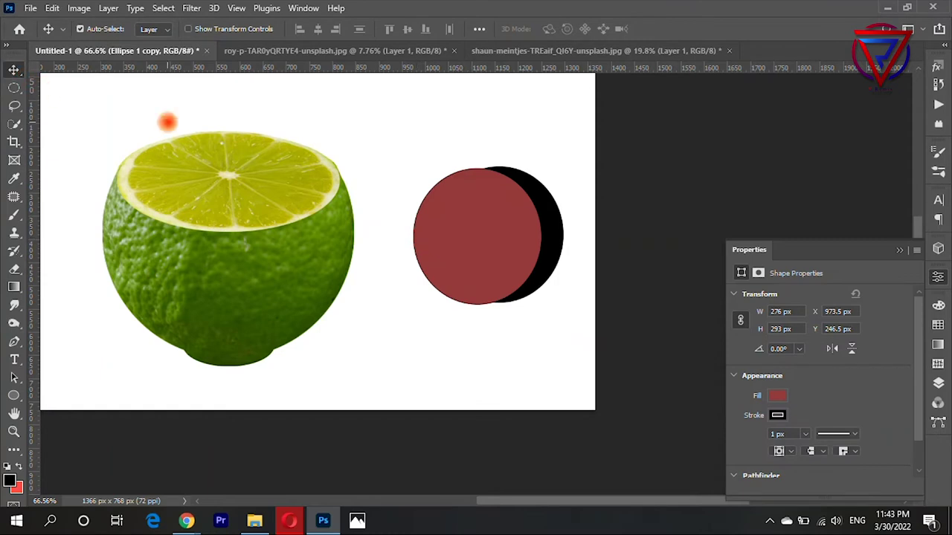
pyautogui.hotkey('ctrl', 't')
pyautogui.moveTo(541, 165); pyautogui.dragTo(535, 175)
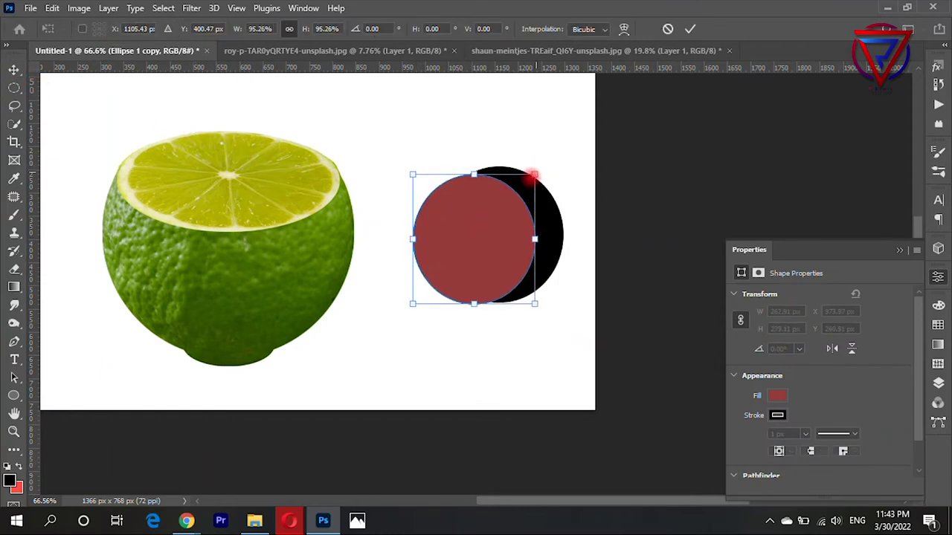
pyautogui.moveTo(494, 223); pyautogui.dragTo(503, 221)
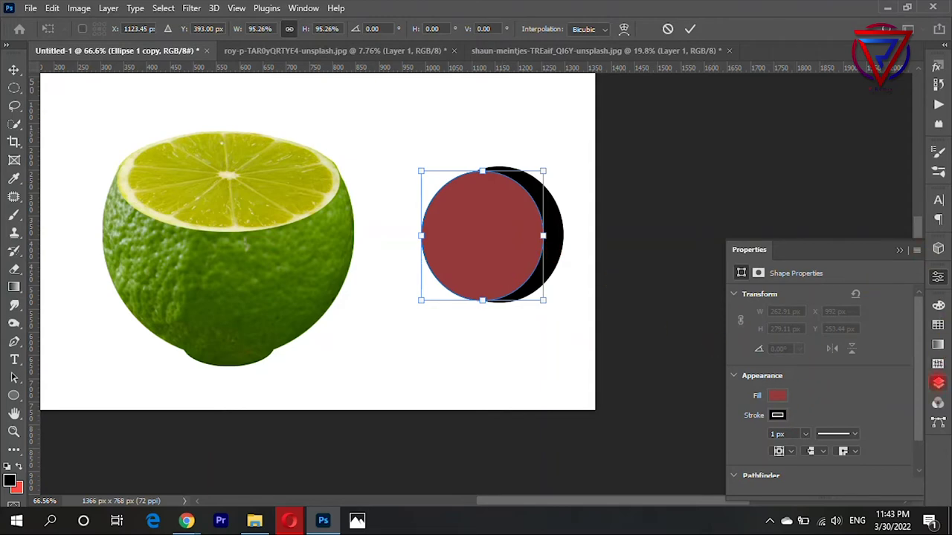
# Rasterize both circle layers and load the red circle as a selection
pyautogui.click(938, 383)
pyautogui.rightClick(822, 290)
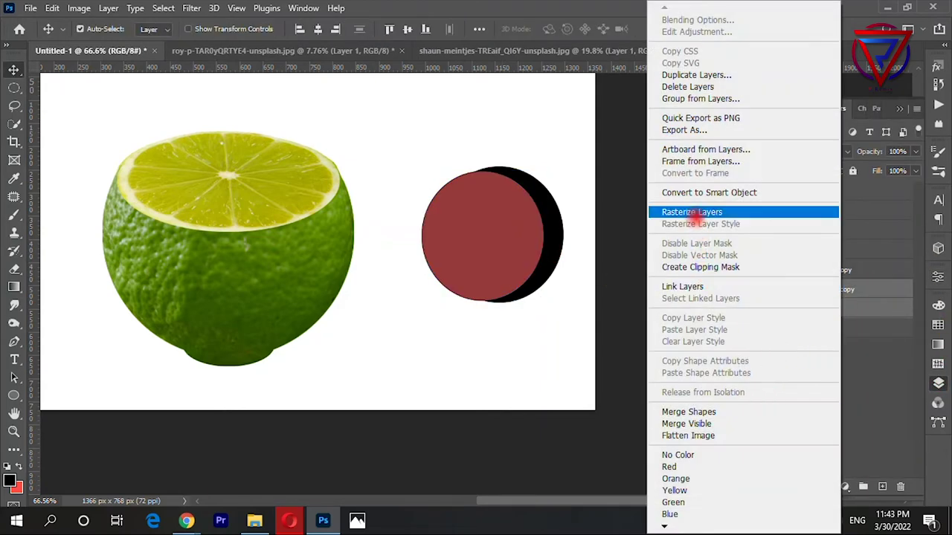
pyautogui.click(691, 213)
pyautogui.click(824, 308)
# Cut the red circle's shape out of Ellipse 1 and delete the Ellipse 1 copy layer
pyautogui.keyDown('ctrl'); pyautogui.click(796, 309); pyautogui.keyUp('ctrl')
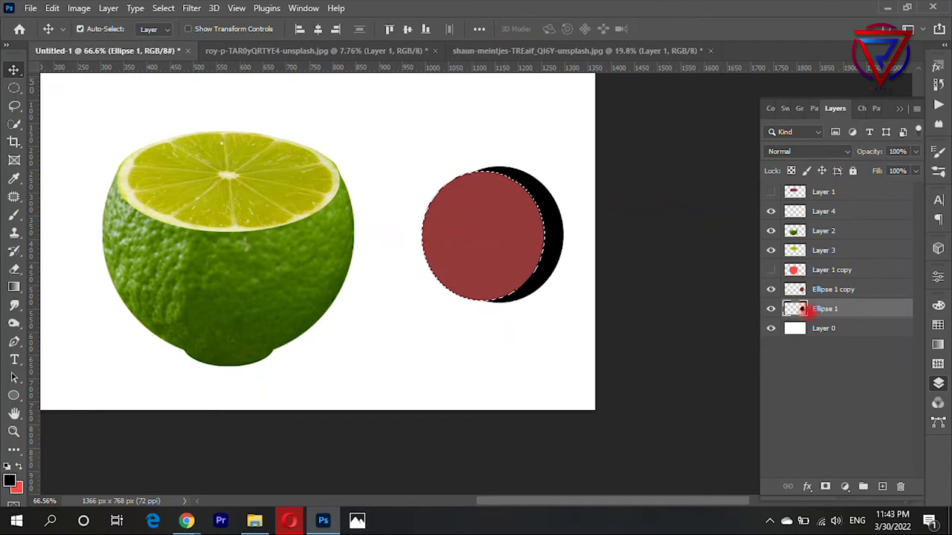
pyautogui.hotkey('ctrl', 'd')
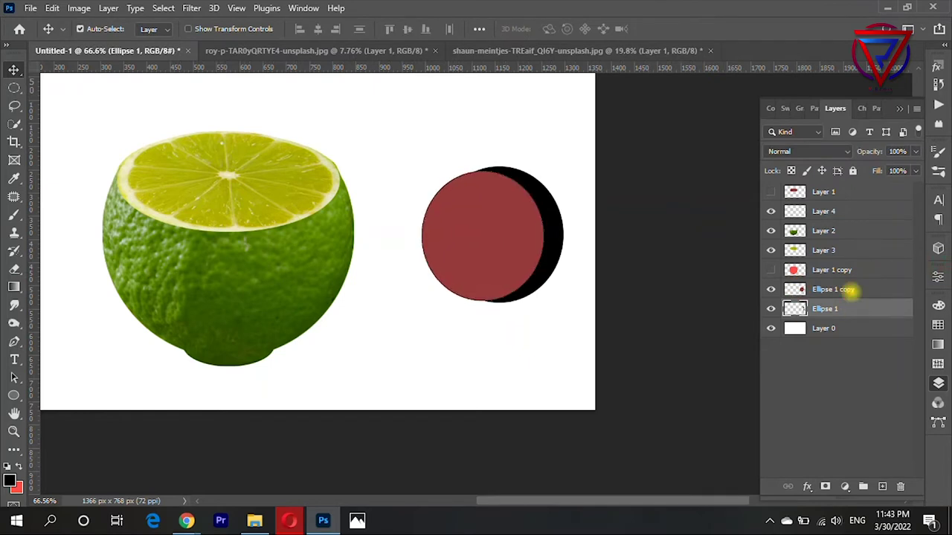
pyautogui.click(848, 290)
pyautogui.press('Delete')
pyautogui.scroll(-2, 514, 255)
pyautogui.moveTo(550, 214)
pyautogui.mouseDown()
pyautogui.moveTo(401, 238)
pyautogui.moveTo(412, 238)
pyautogui.mouseUp()
pyautogui.keyDown('alt'); pyautogui.scroll(-1, 521, 240); pyautogui.keyUp('alt')
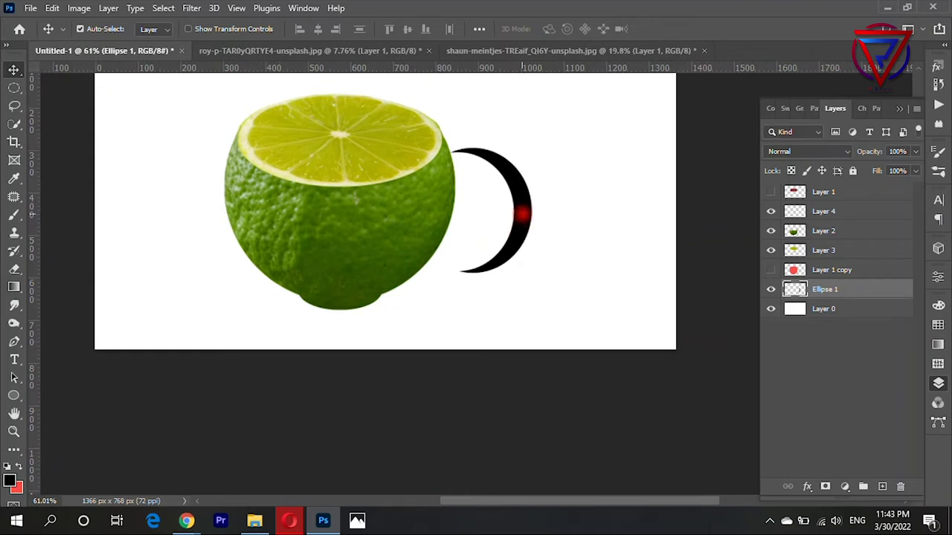
# Scale the crescent to about 87% height, rotate it 17° clockwise, and place it right of the lime
pyautogui.hotkey('ctrl', 't')
pyautogui.moveTo(493, 147); pyautogui.dragTo(495, 163)
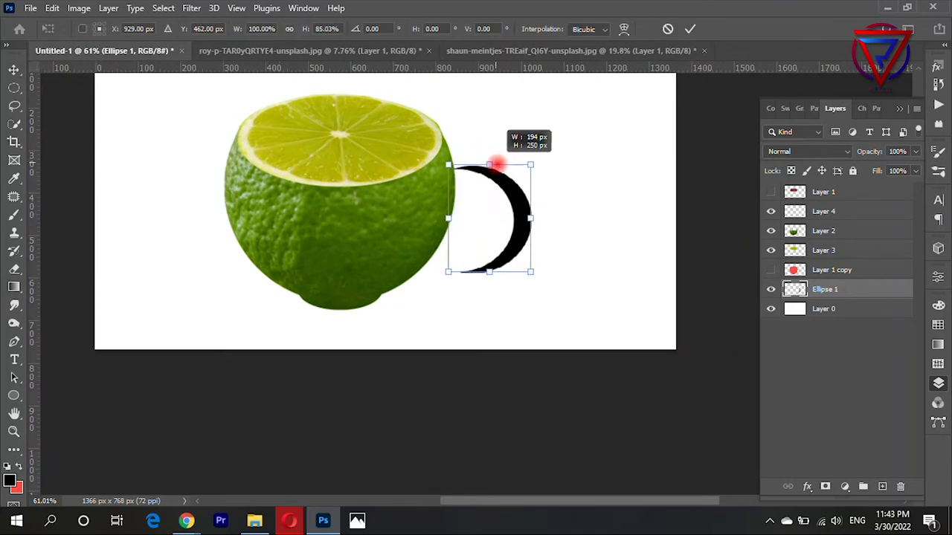
pyautogui.moveTo(536, 211); pyautogui.dragTo(505, 199)
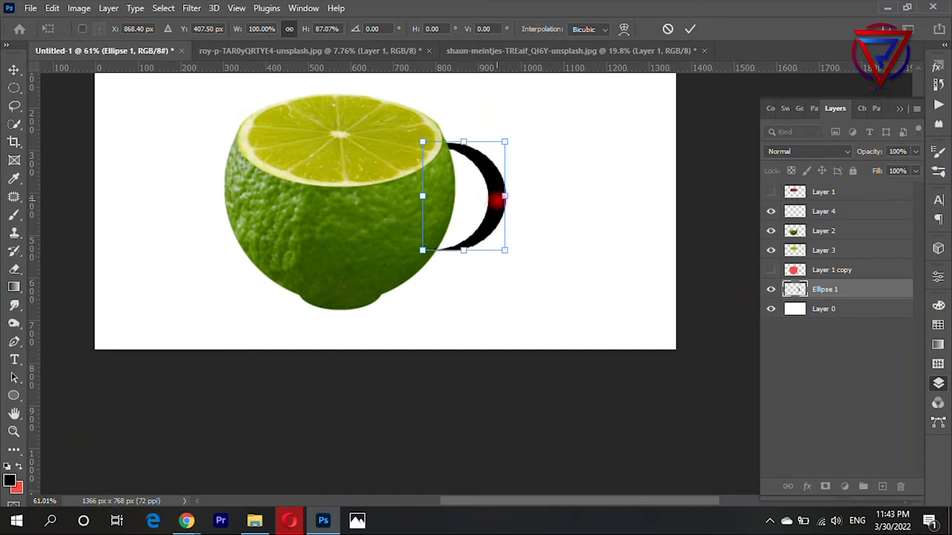
pyautogui.moveTo(497, 200)
pyautogui.mouseDown()
pyautogui.moveTo(520, 241)
pyautogui.moveTo(484, 207)
pyautogui.moveTo(537, 215)
pyautogui.mouseUp()
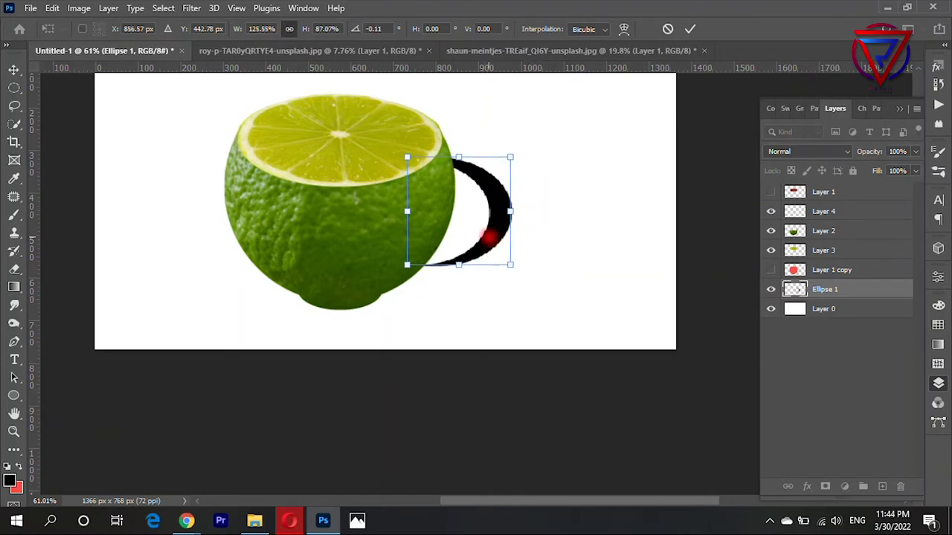
pyautogui.moveTo(488, 237)
pyautogui.mouseDown()
pyautogui.moveTo(579, 236)
pyautogui.moveTo(606, 224)
pyautogui.mouseUp()
pyautogui.rightClick(595, 261)
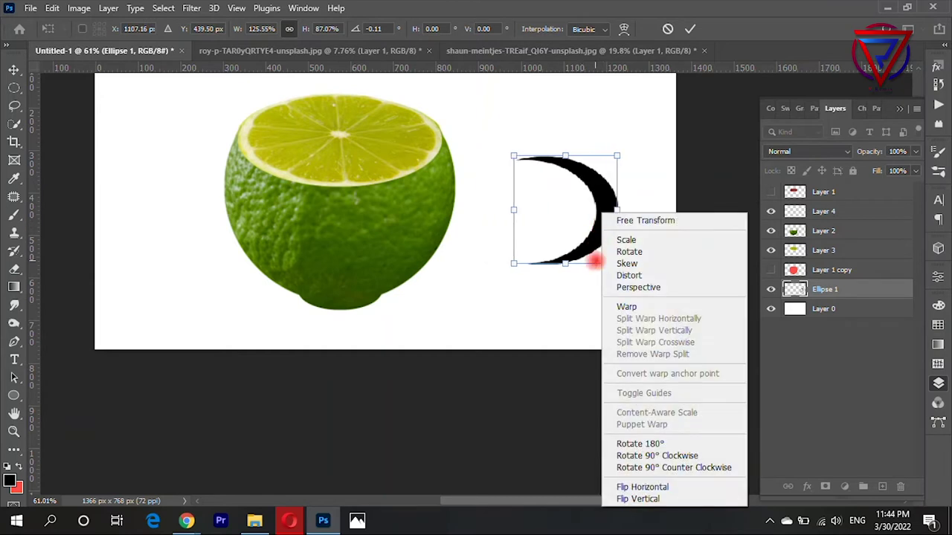
pyautogui.click(622, 197)
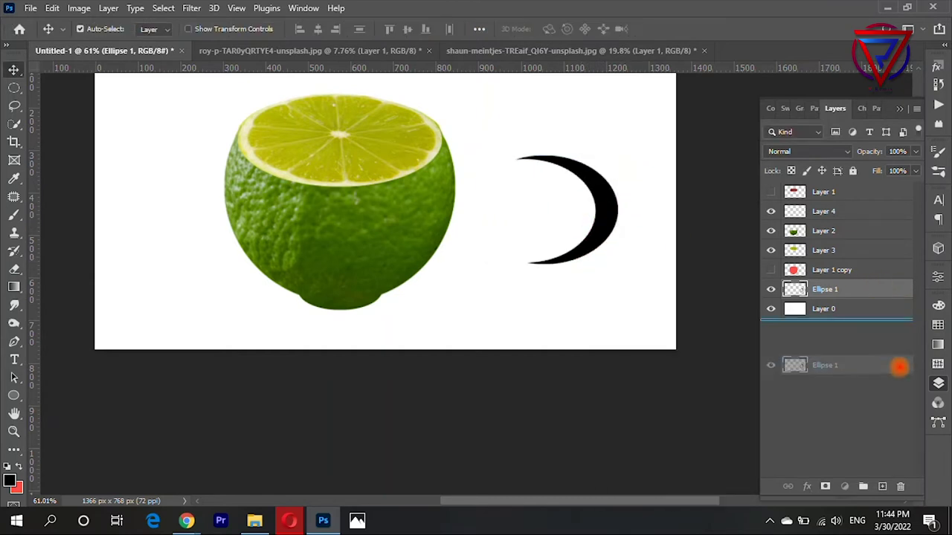
# Duplicate the black crescent, flip the copy horizontally and rotate it about 122 degrees
pyautogui.moveTo(882, 290); pyautogui.dragTo(882, 487)
pyautogui.hotkey('ctrl', 't')
pyautogui.rightClick(595, 205)
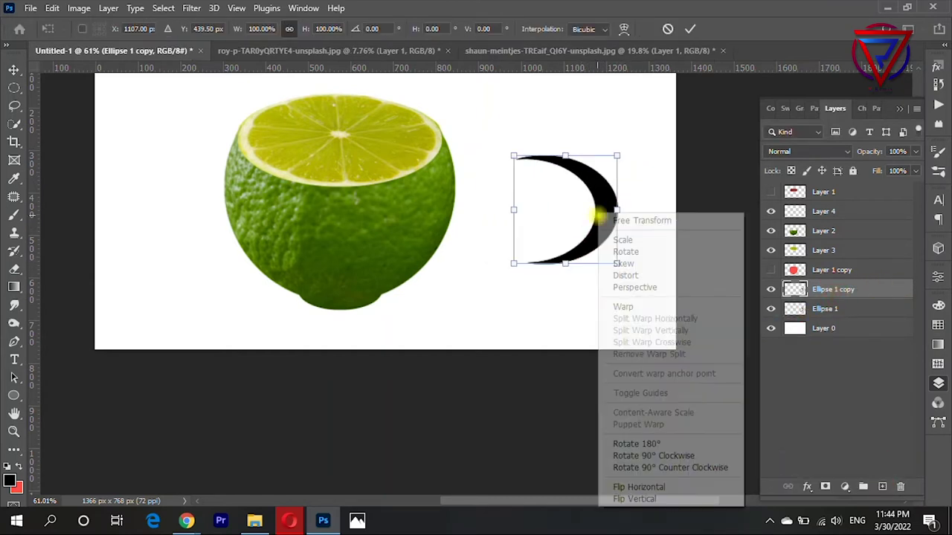
pyautogui.click(632, 490)
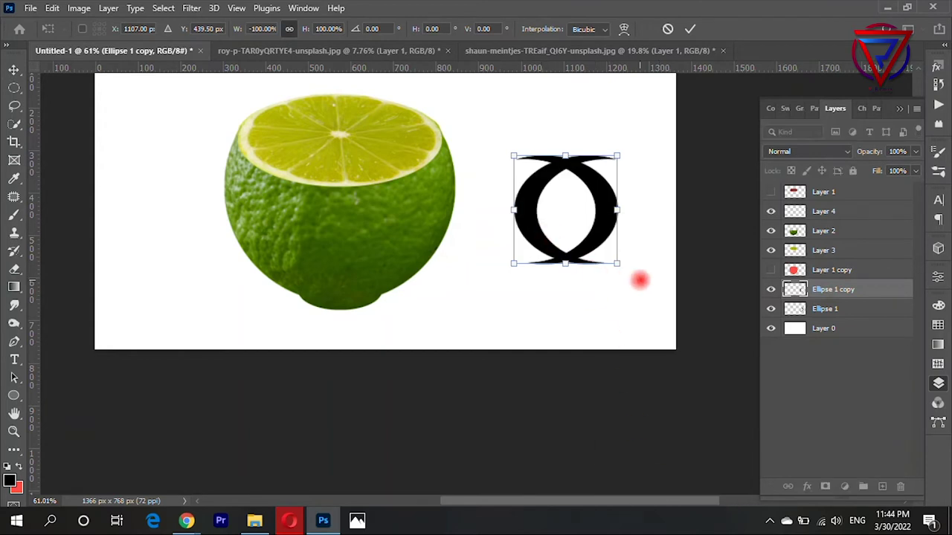
pyautogui.moveTo(640, 280); pyautogui.dragTo(654, 186)
pyautogui.moveTo(539, 251)
pyautogui.mouseDown()
pyautogui.moveTo(548, 256)
pyautogui.moveTo(536, 248)
pyautogui.mouseUp()
pyautogui.scroll(2, 548, 256)
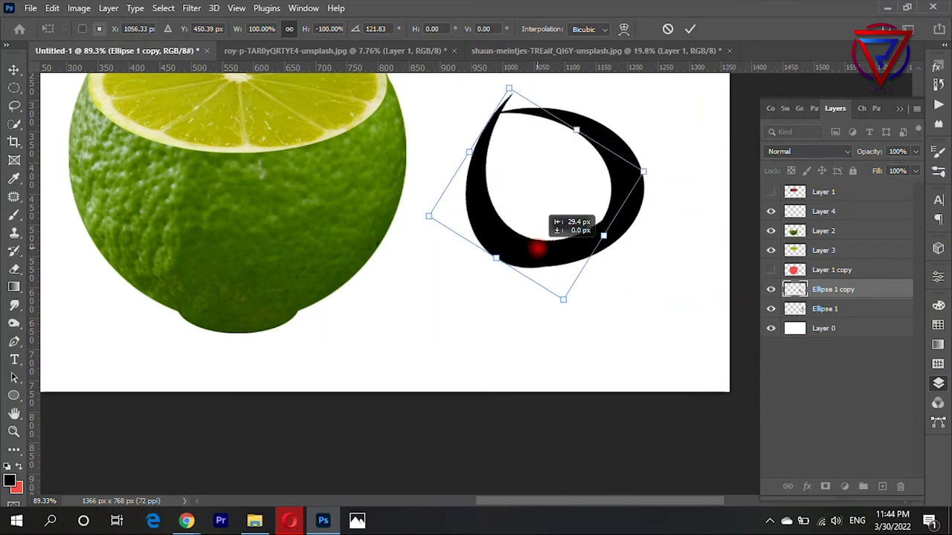
pyautogui.scroll(-2, 638, 267)
pyautogui.scroll(1, 637, 267)
pyautogui.hotkey('alt', 'space')
pyautogui.click(524, 310)
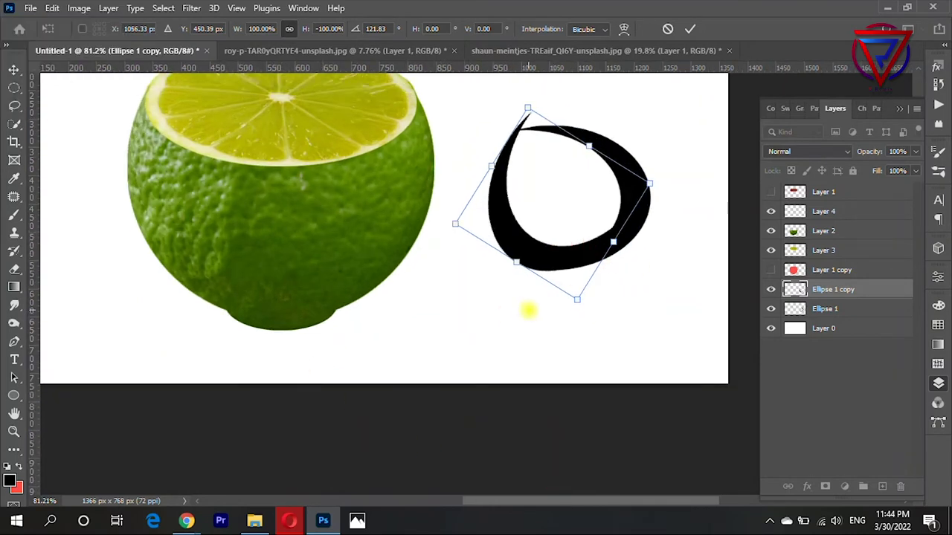
pyautogui.press('Return')
# Erase the left part of the black ring and merge Ellipse 1 with Ellipse 1 copy
pyautogui.click(15, 266)
pyautogui.moveTo(520, 110)
pyautogui.mouseDown()
pyautogui.moveTo(502, 198)
pyautogui.moveTo(514, 229)
pyautogui.moveTo(497, 276)
pyautogui.mouseUp()
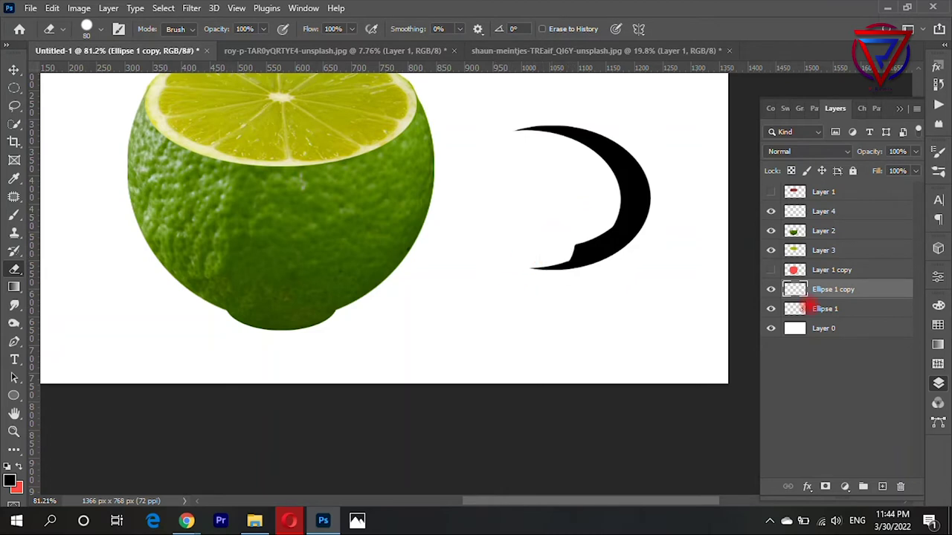
pyautogui.click(803, 308)
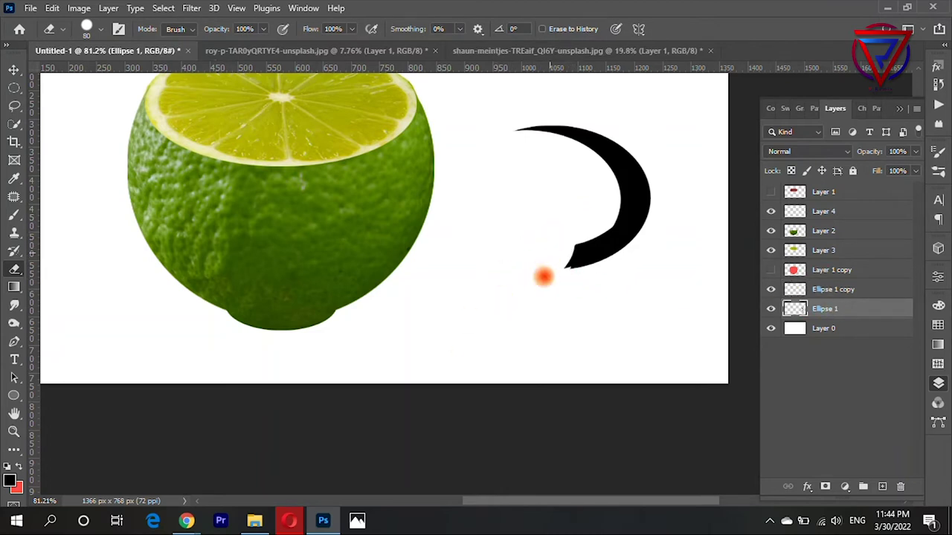
pyautogui.keyDown('shift'); pyautogui.click(825, 290); pyautogui.keyUp('shift')
pyautogui.hotkey('ctrl', 'e')
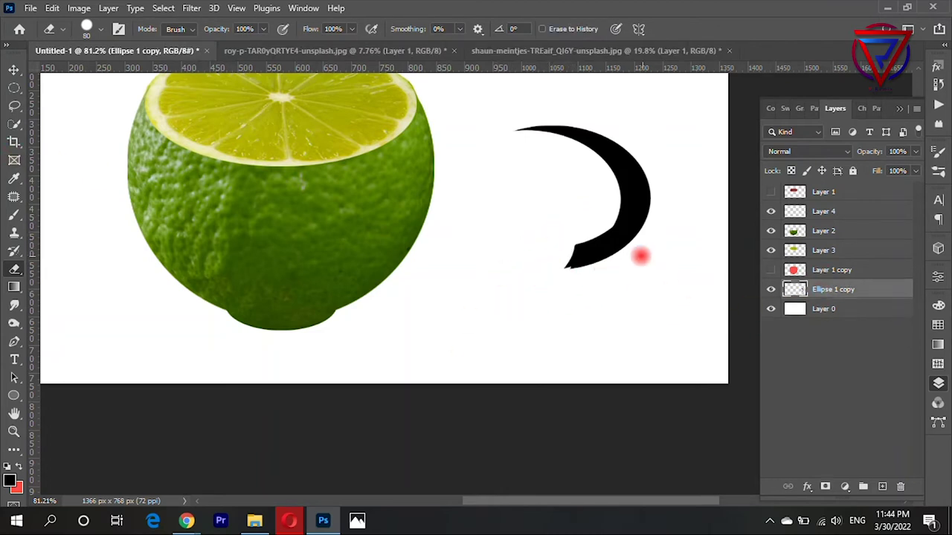
# Flip the crescent vertically, rotate it to about -9 degrees, and fit it against the lime's right side
pyautogui.press('v')
pyautogui.moveTo(612, 221)
pyautogui.mouseDown()
pyautogui.moveTo(532, 243)
pyautogui.moveTo(557, 228)
pyautogui.moveTo(533, 220)
pyautogui.mouseUp()
pyautogui.hotkey('ctrl', 't')
pyautogui.rightClick(533, 220)
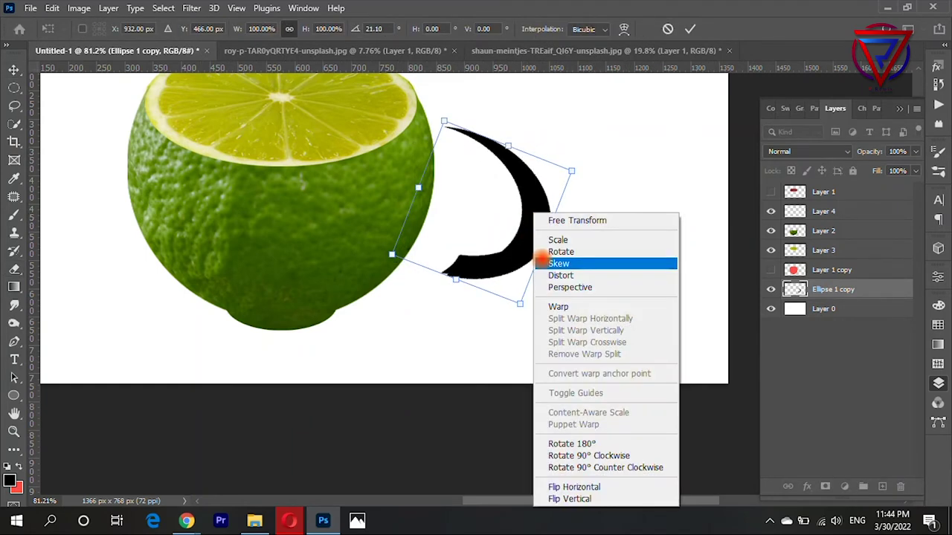
pyautogui.click(565, 498)
pyautogui.moveTo(539, 366); pyautogui.dragTo(612, 264)
pyautogui.moveTo(490, 223)
pyautogui.mouseDown()
pyautogui.moveTo(512, 228)
pyautogui.moveTo(484, 214)
pyautogui.mouseUp()
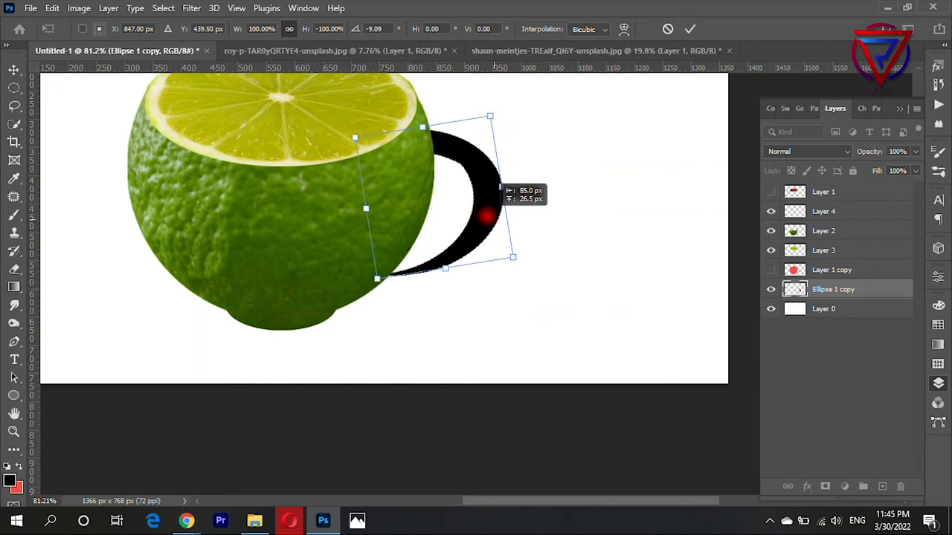
pyautogui.scroll(-2, 652, 285)
pyautogui.scroll(1, 593, 230)
pyautogui.moveTo(548, 244); pyautogui.dragTo(546, 238)
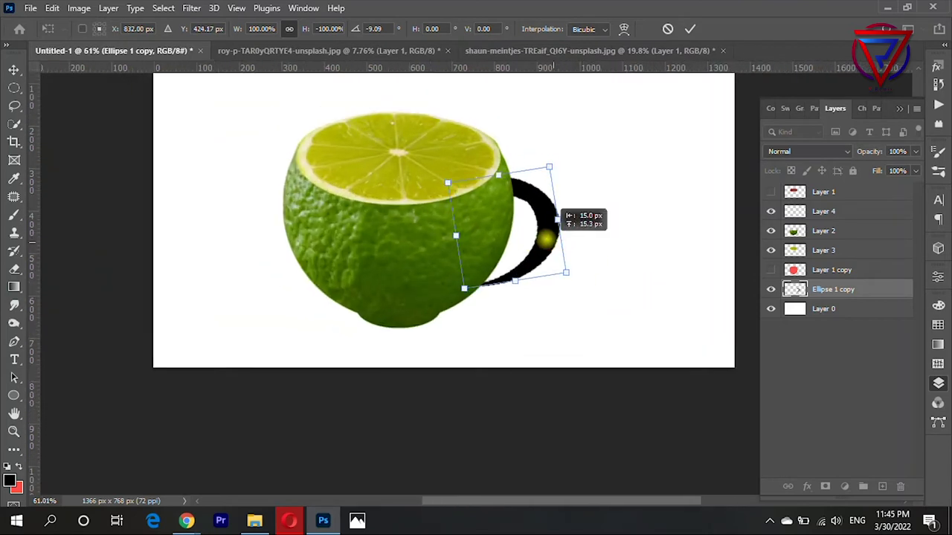
pyautogui.press('Return')
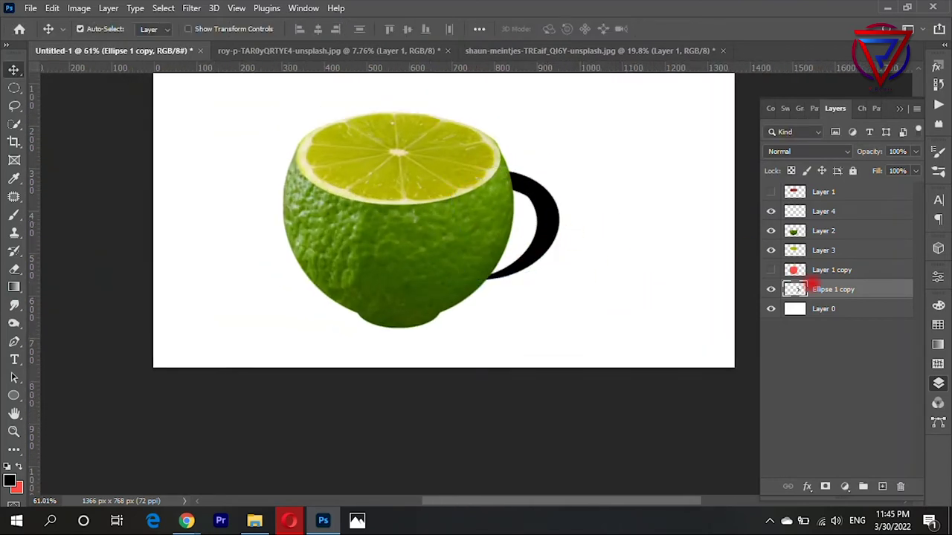
# Duplicate the lime layer, then rotate and position the copy over the handle
pyautogui.moveTo(565, 243); pyautogui.dragTo(558, 215)
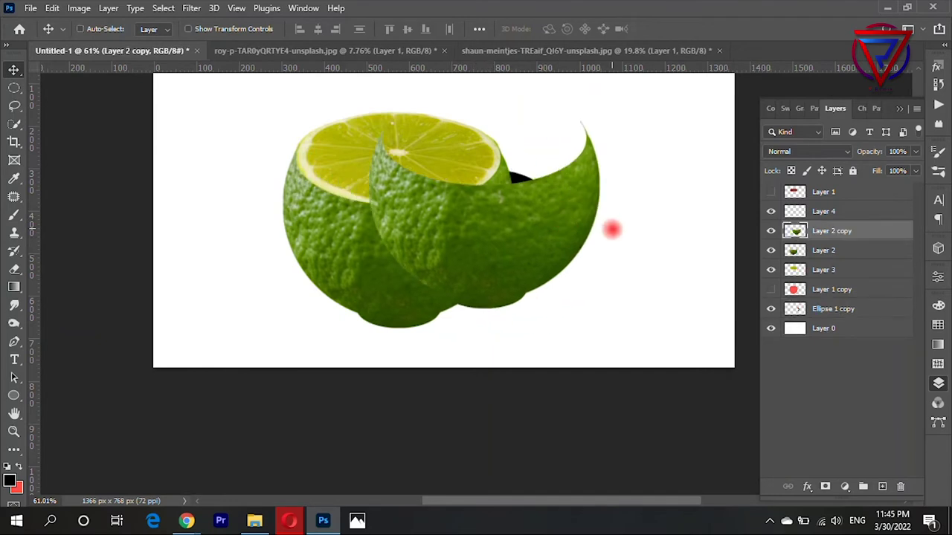
pyautogui.hotkey('ctrl', 't')
pyautogui.moveTo(612, 228); pyautogui.dragTo(579, 84)
pyautogui.moveTo(525, 221); pyautogui.dragTo(539, 266)
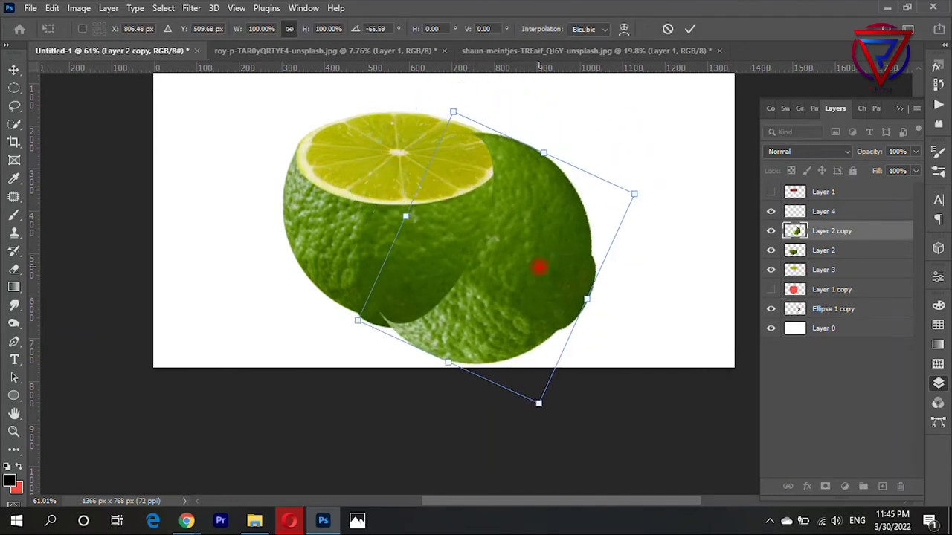
pyautogui.press('Return')
# Trim the lime copy to the handle shape and delete the black Ellipse 1 copy layer
pyautogui.keyDown('ctrl'); pyautogui.click(794, 308); pyautogui.keyUp('ctrl')
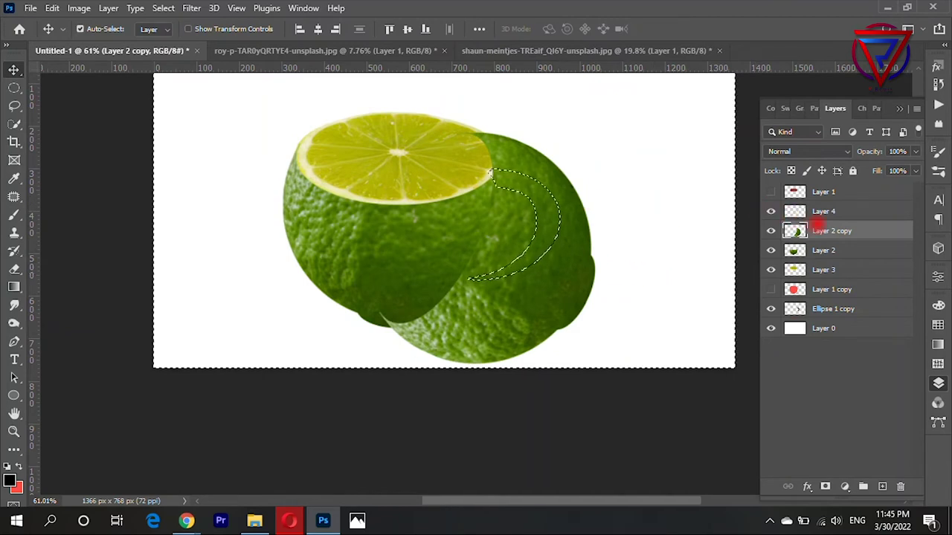
pyautogui.hotkey('ctrl', 'shift', 'i')
pyautogui.press('Delete')
pyautogui.hotkey('ctrl', 'd')
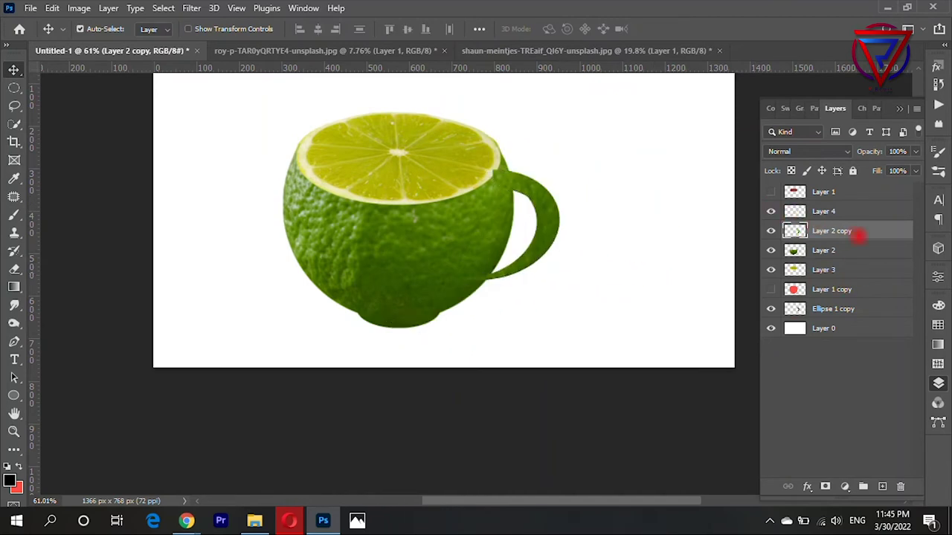
pyautogui.press('Delete')
pyautogui.hotkey('ctrl', 'z')
pyautogui.click(831, 308)
pyautogui.press('Delete')
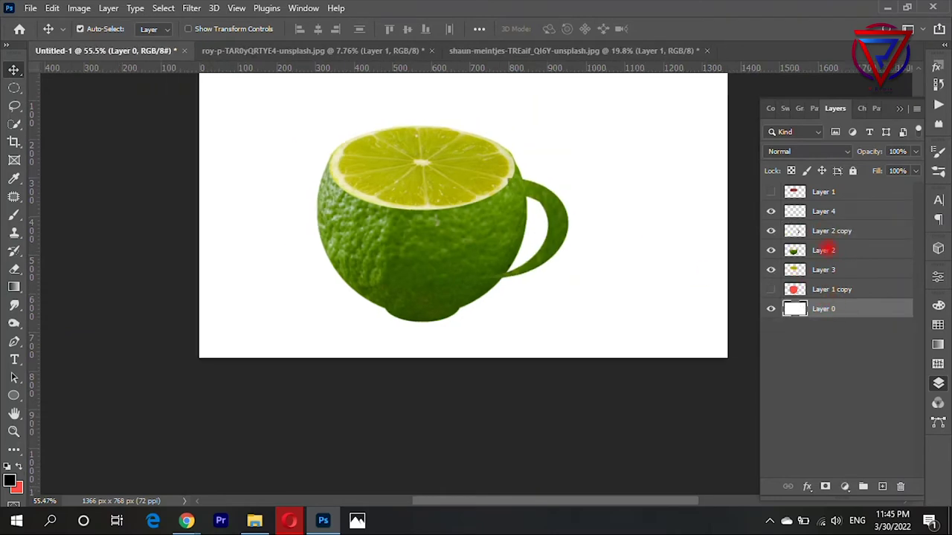
# Move Layer 2 copy below Layer 2 and nudge the green handle slightly lower
pyautogui.moveTo(820, 231); pyautogui.dragTo(846, 260)
pyautogui.scroll(5, 521, 227)
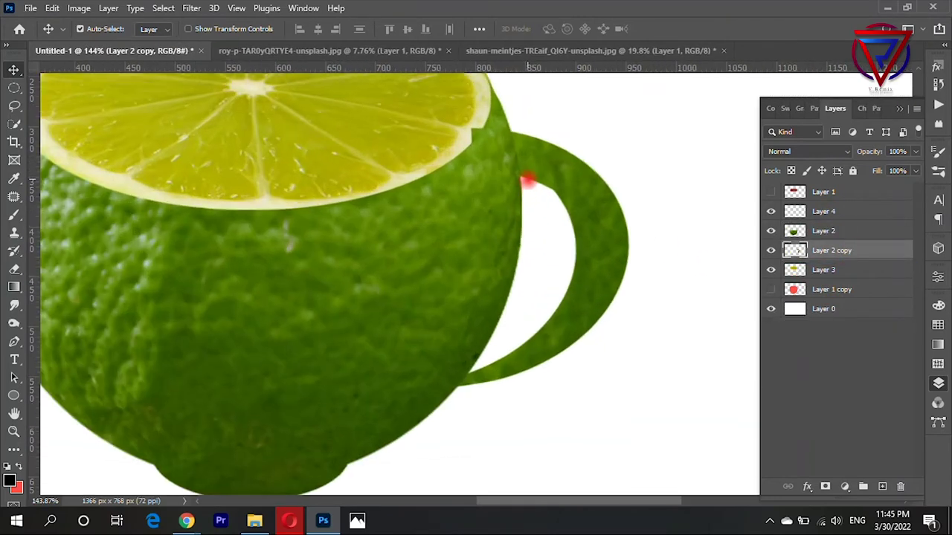
pyautogui.scroll(-2, 543, 152)
pyautogui.scroll(-2, 609, 163)
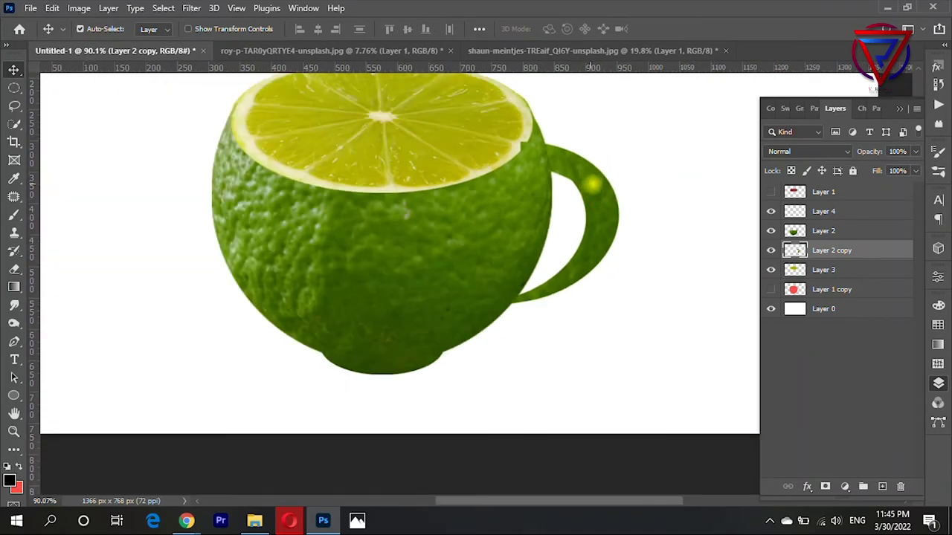
pyautogui.moveTo(593, 185); pyautogui.dragTo(601, 195)
pyautogui.scroll(-2, 618, 181)
# Warp the handle, pulling its lower-left end in and pushing its right side outward
pyautogui.hotkey('ctrl', 't')
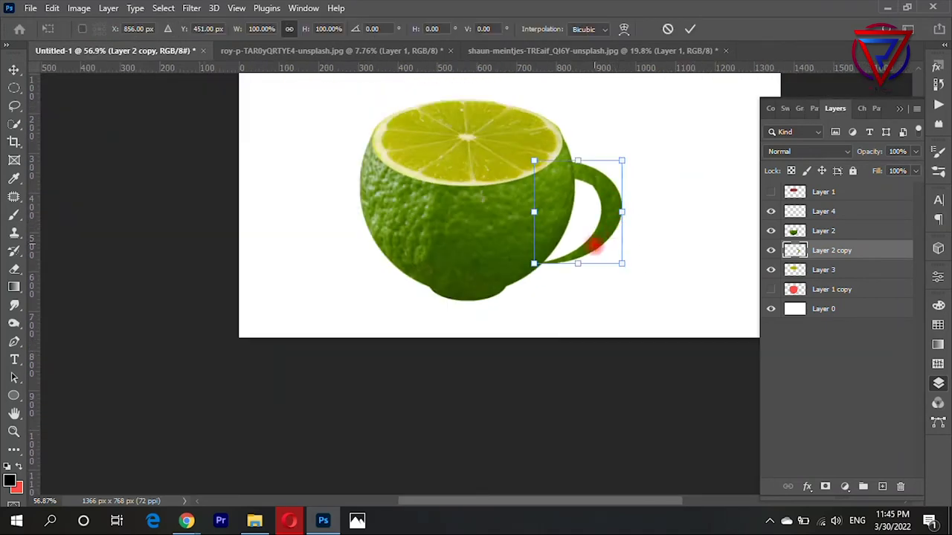
pyautogui.scroll(2, 591, 223)
pyautogui.rightClick(608, 215)
pyautogui.click(626, 299)
pyautogui.moveTo(525, 253); pyautogui.dragTo(510, 246)
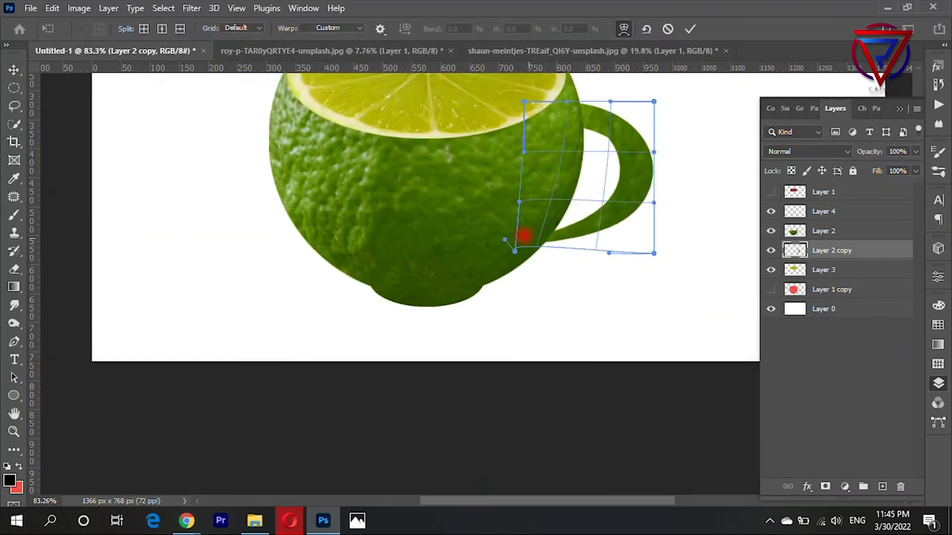
pyautogui.moveTo(653, 252)
pyautogui.mouseDown()
pyautogui.moveTo(622, 231)
pyautogui.moveTo(617, 249)
pyautogui.moveTo(637, 189)
pyautogui.moveTo(645, 121)
pyautogui.mouseUp()
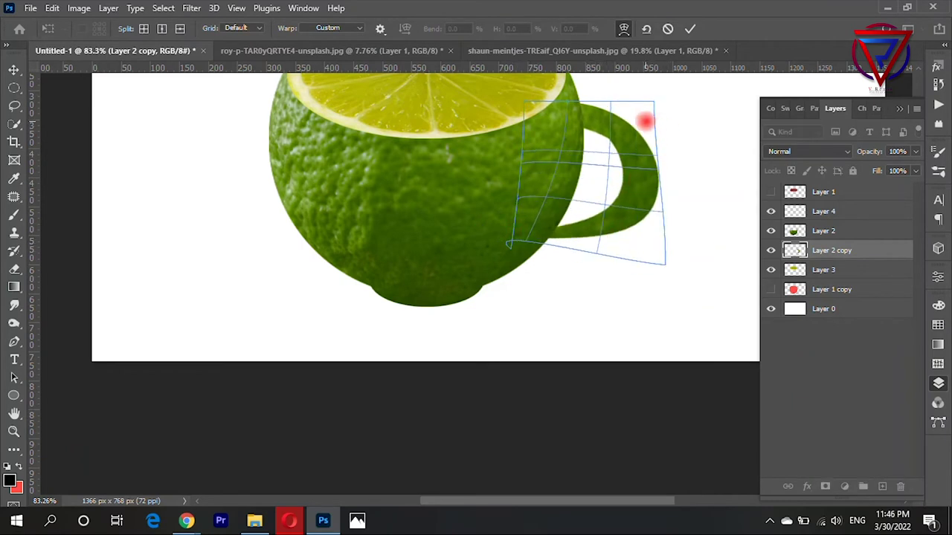
pyautogui.scroll(-3, 652, 134)
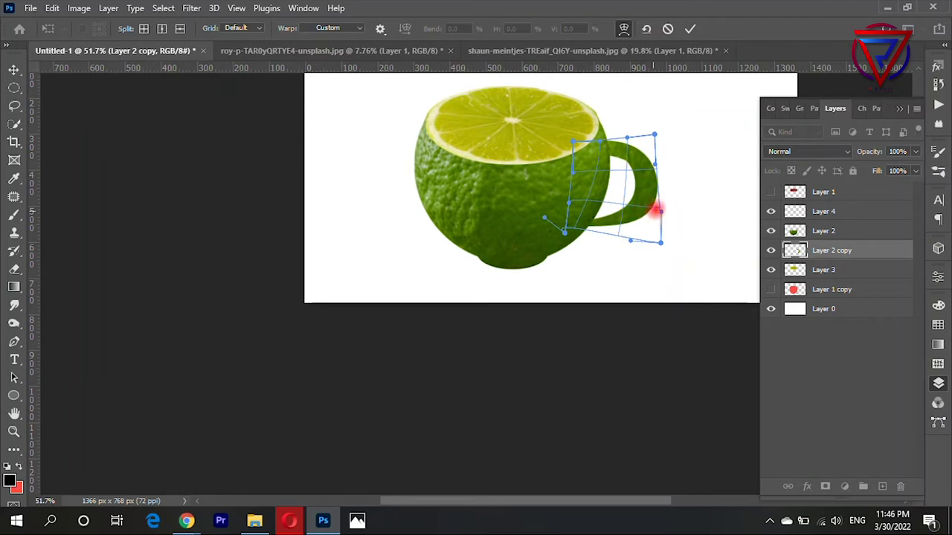
pyautogui.press('Return')
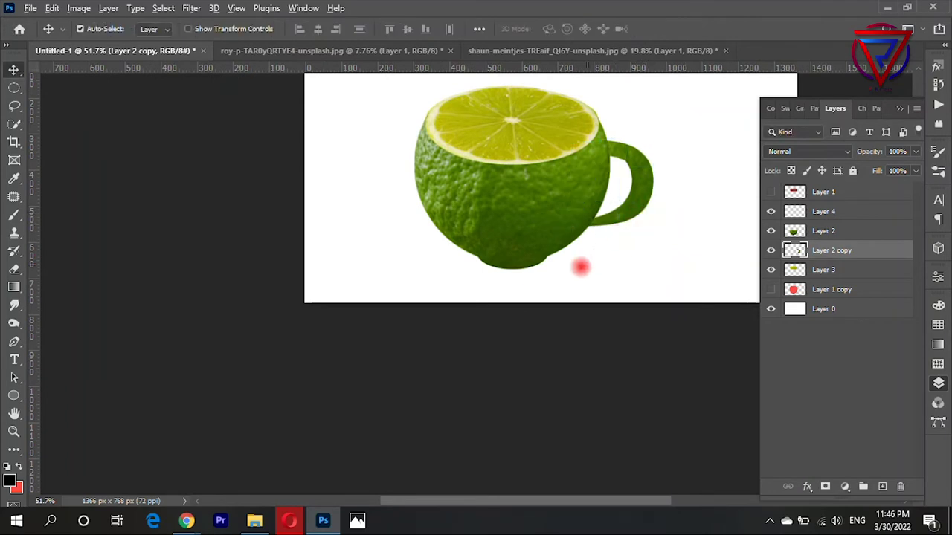
pyautogui.scroll(3, 620, 212)
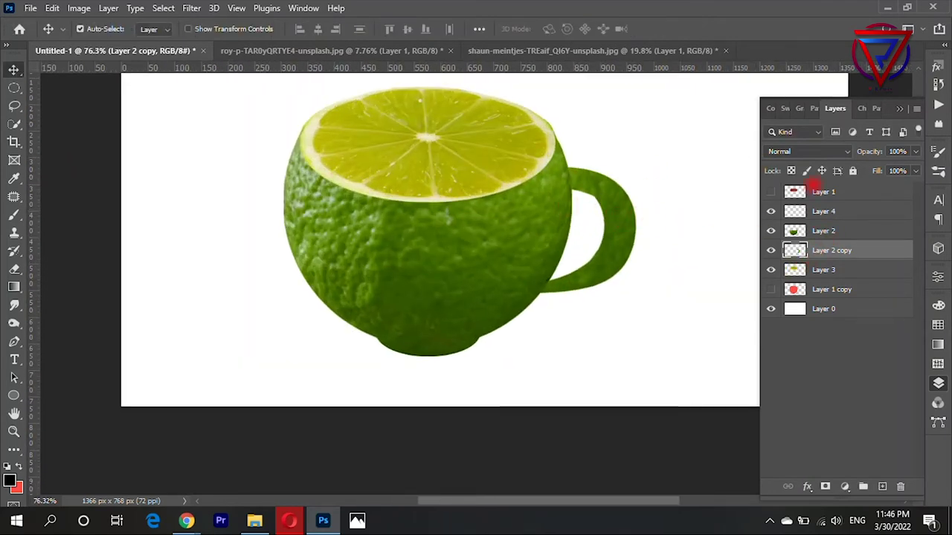
# Set up a larger brush with 26% opacity and 27% flow
pyautogui.click(14, 215)
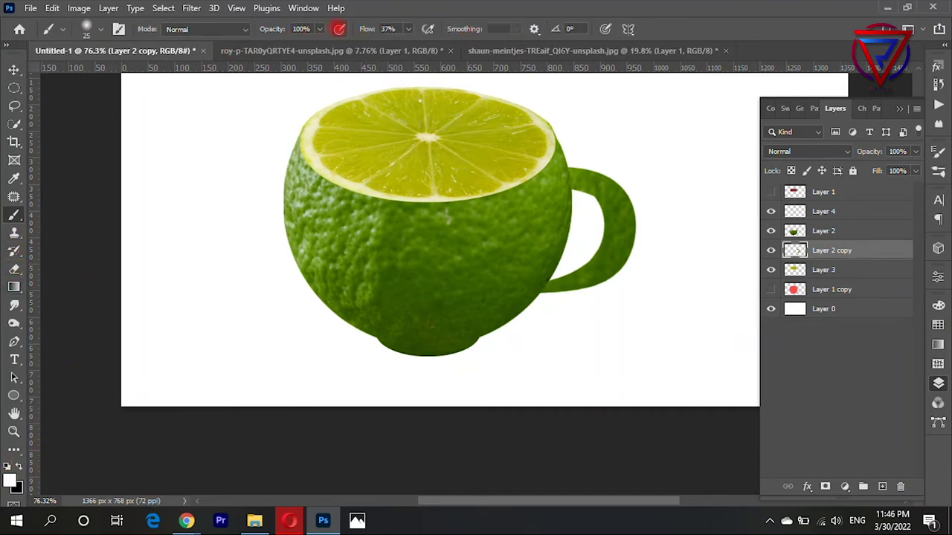
pyautogui.moveTo(319, 29); pyautogui.dragTo(283, 47)
pyautogui.moveTo(399, 23); pyautogui.dragTo(390, 45)
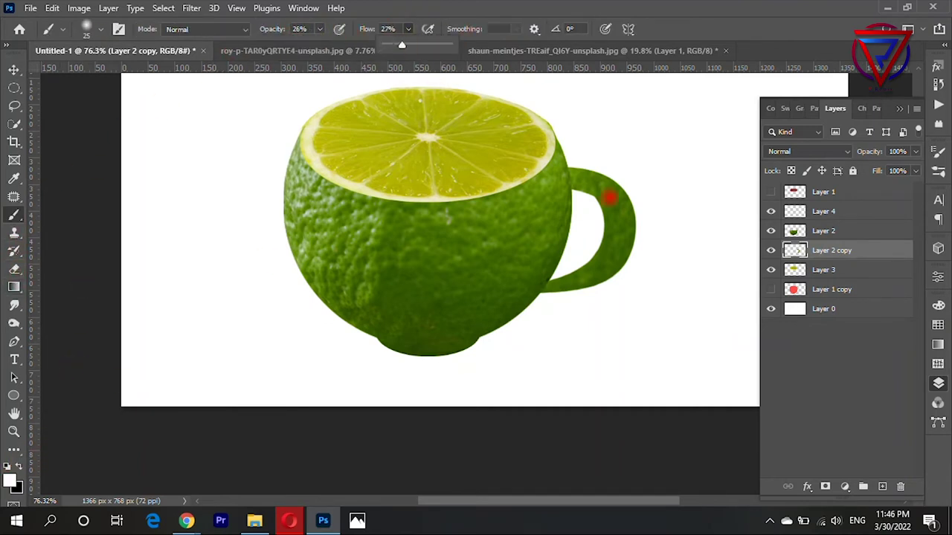
pyautogui.rightClick(608, 197)
pyautogui.press(']')
pyautogui.press('Return')
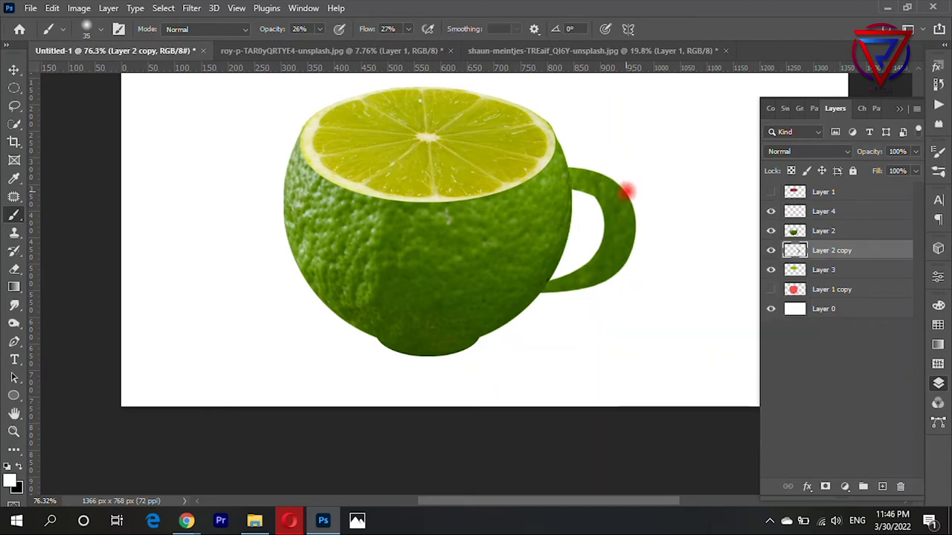
# Merge Layer 2 copy into Layer 2 and load the lime cup as a selection
pyautogui.hotkey('alt', ']')
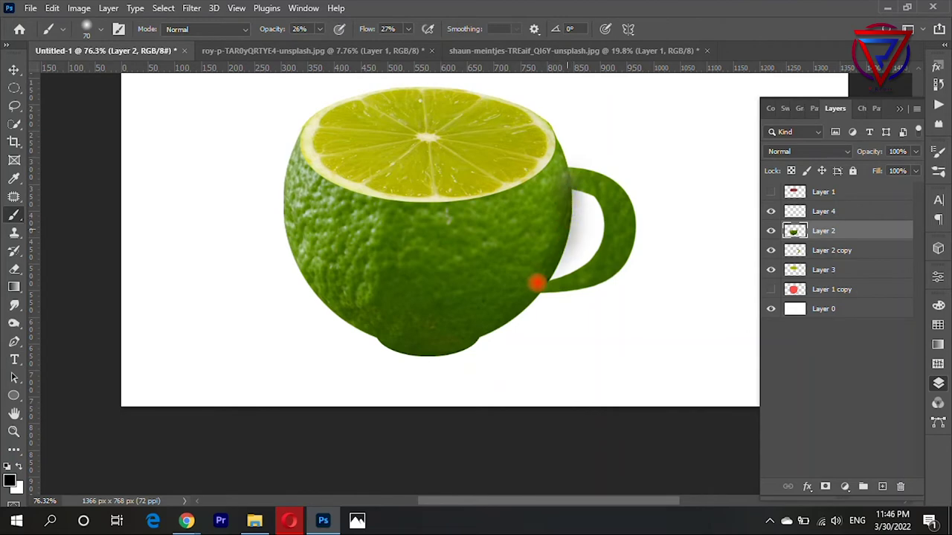
pyautogui.scroll(3, 582, 198)
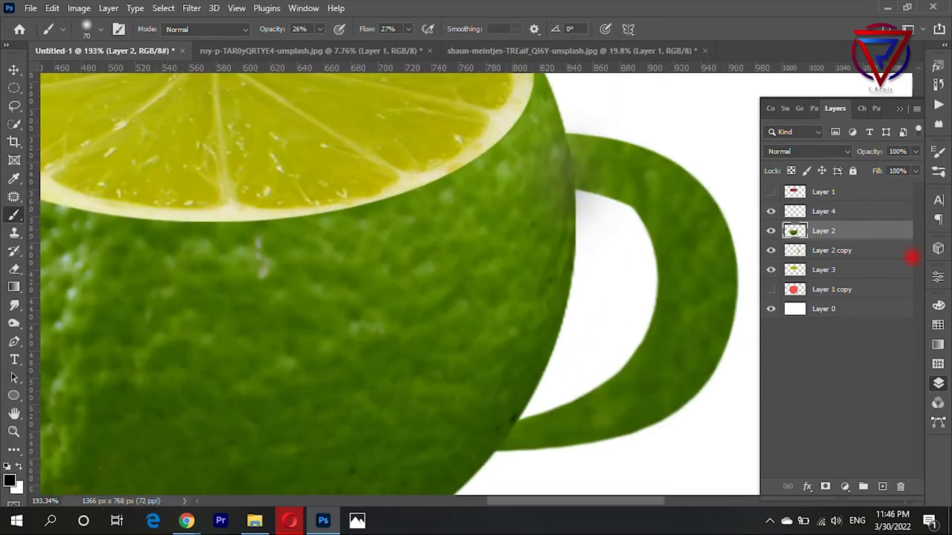
pyautogui.keyDown('shift'); pyautogui.click(848, 249); pyautogui.keyUp('shift')
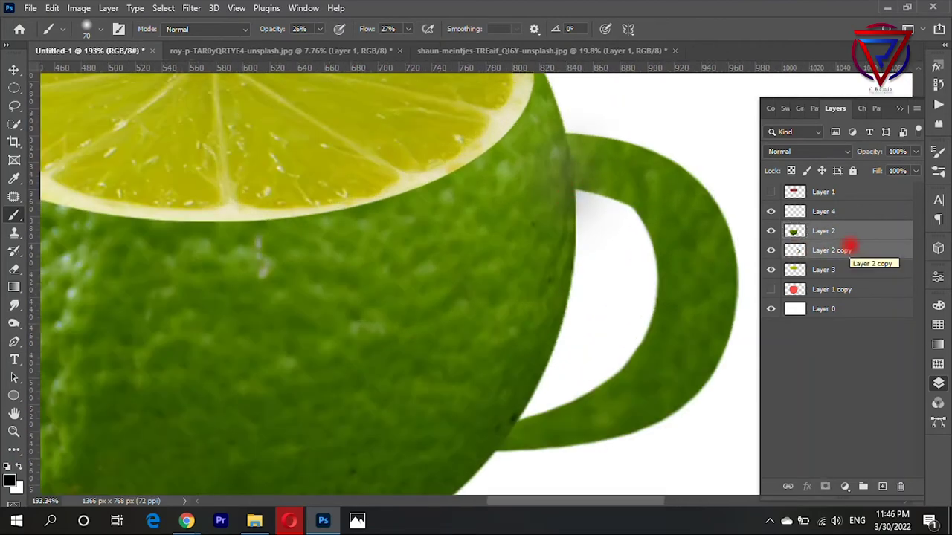
pyautogui.hotkey('ctrl', 'e')
pyautogui.keyDown('ctrl'); pyautogui.click(795, 232); pyautogui.keyUp('ctrl')
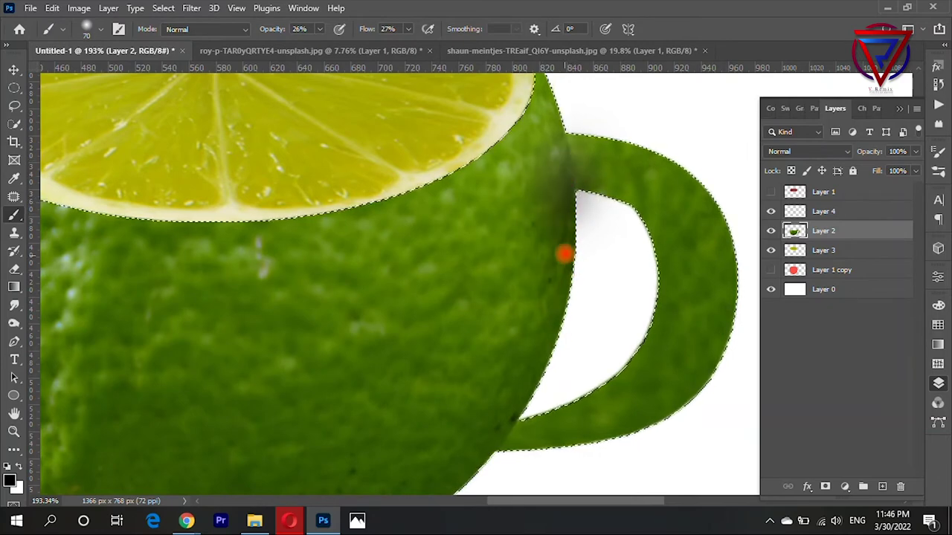
# Shade the cup's right edge, switching the brush to 49% opacity and size 47
pyautogui.moveTo(565, 254)
pyautogui.mouseDown()
pyautogui.moveTo(542, 372)
pyautogui.moveTo(548, 398)
pyautogui.moveTo(548, 378)
pyautogui.mouseUp()
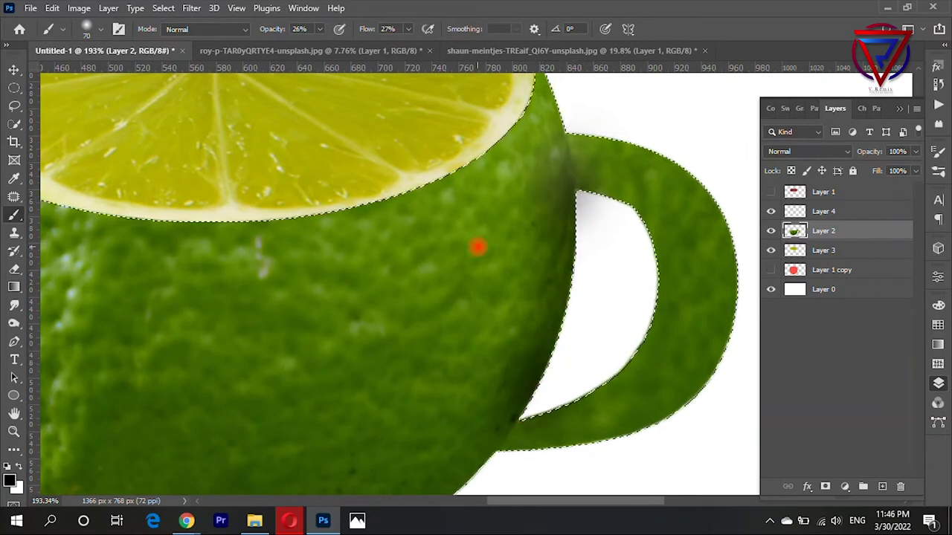
pyautogui.click(319, 29)
pyautogui.moveTo(317, 46); pyautogui.dragTo(334, 46)
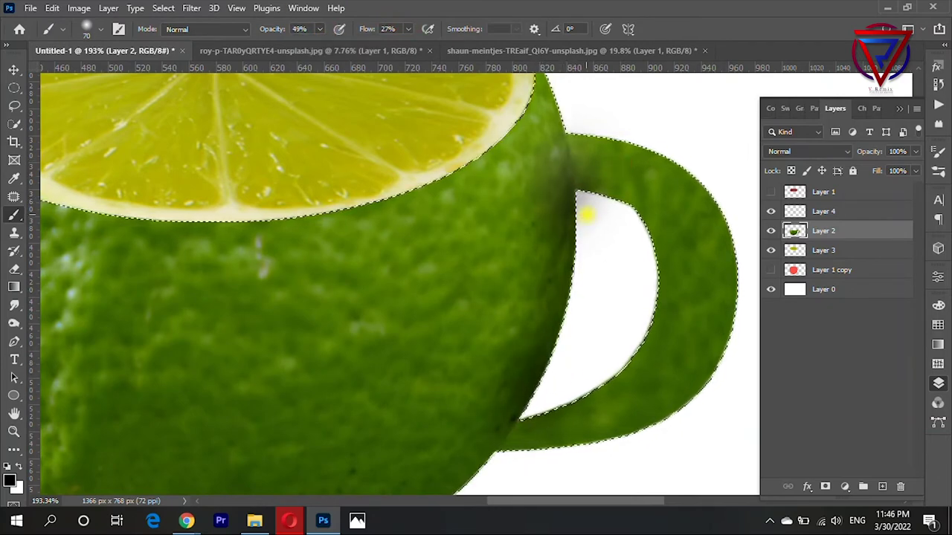
pyautogui.rightClick(577, 250)
pyautogui.moveTo(677, 255); pyautogui.dragTo(665, 255)
pyautogui.click(573, 193)
pyautogui.moveTo(573, 193)
pyautogui.mouseDown()
pyautogui.moveTo(577, 247)
pyautogui.moveTo(548, 325)
pyautogui.moveTo(552, 304)
pyautogui.mouseUp()
# With a smaller brush, shade the handle's inner and top edges and the cup body beside it
pyautogui.scroll(2, 558, 290)
pyautogui.press('[')
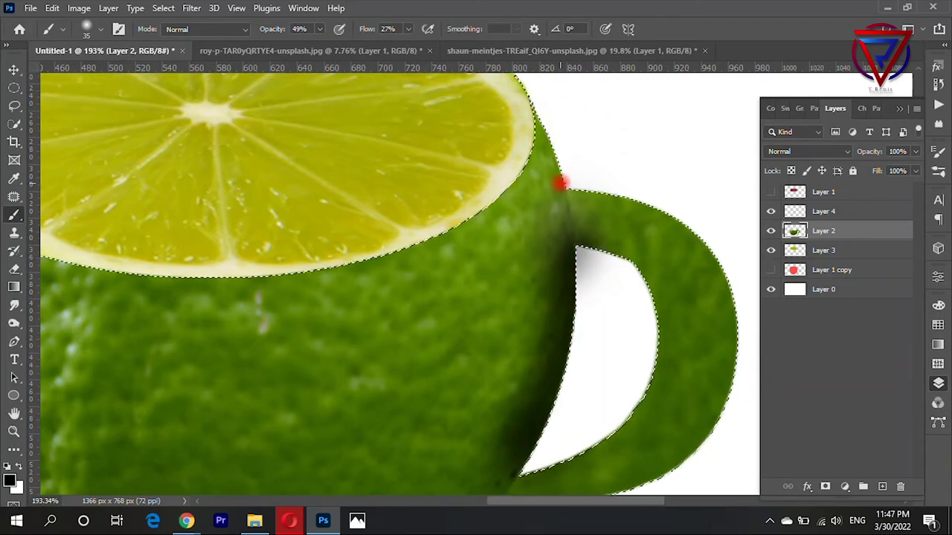
pyautogui.press('[')
pyautogui.scroll(-1, 601, 201)
pyautogui.scroll(-2, 609, 186)
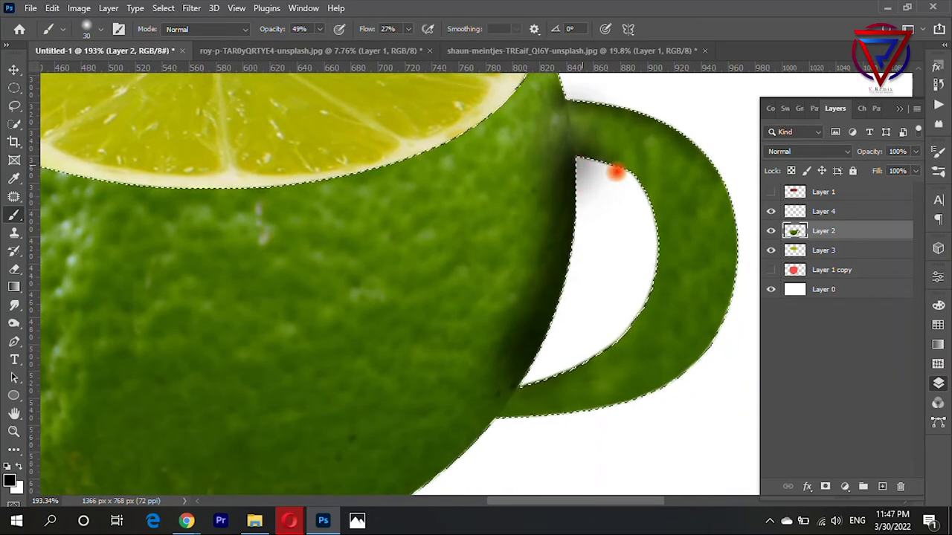
pyautogui.moveTo(617, 173)
pyautogui.mouseDown()
pyautogui.moveTo(654, 233)
pyautogui.moveTo(631, 312)
pyautogui.moveTo(545, 366)
pyautogui.mouseUp()
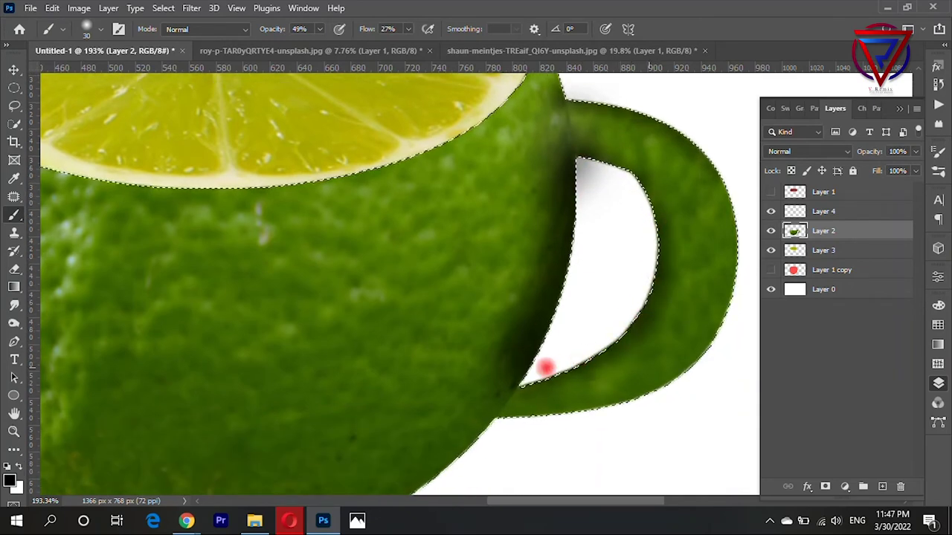
pyautogui.moveTo(580, 149); pyautogui.dragTo(644, 206)
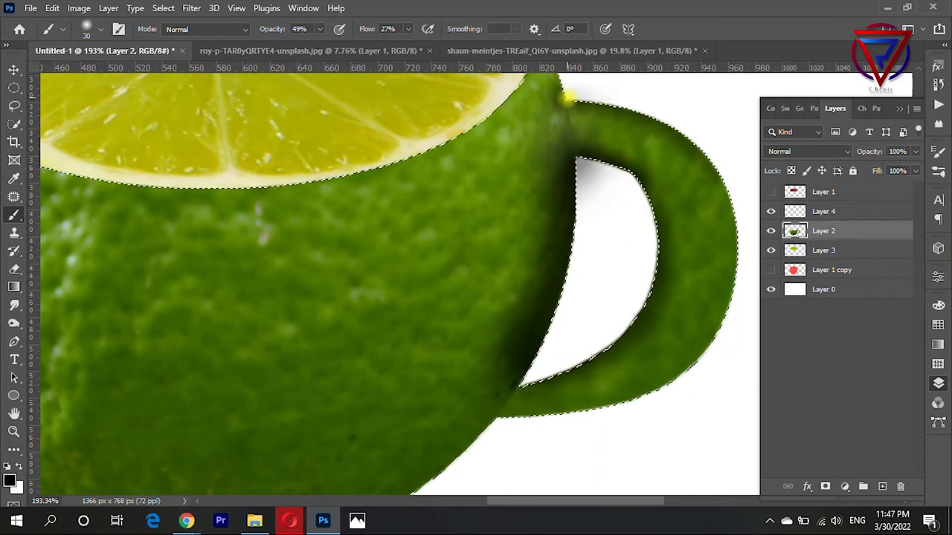
pyautogui.moveTo(567, 98)
pyautogui.mouseDown()
pyautogui.moveTo(570, 261)
pyautogui.moveTo(485, 414)
pyautogui.moveTo(576, 377)
pyautogui.moveTo(539, 412)
pyautogui.moveTo(692, 384)
pyautogui.moveTo(675, 378)
pyautogui.moveTo(725, 329)
pyautogui.moveTo(651, 389)
pyautogui.mouseUp()
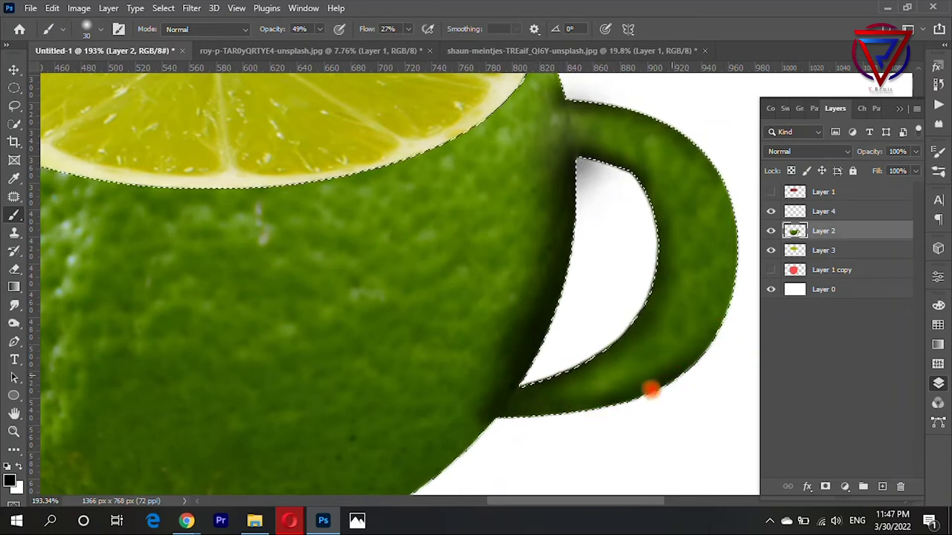
# With a larger brush, darken the cup's lower edge, the lime's left edge and the handle joint
pyautogui.scroll(-3, 566, 372)
pyautogui.moveTo(597, 336)
pyautogui.mouseDown()
pyautogui.moveTo(498, 283)
pyautogui.moveTo(487, 293)
pyautogui.mouseUp()
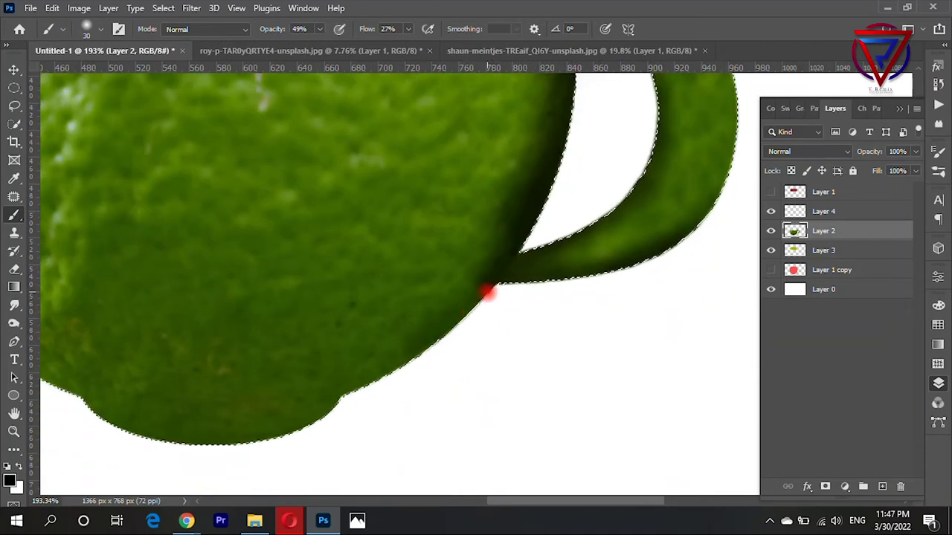
pyautogui.press(']')
pyautogui.scroll(-2, 642, 300)
pyautogui.moveTo(439, 264)
pyautogui.mouseDown()
pyautogui.moveTo(263, 371)
pyautogui.moveTo(250, 346)
pyautogui.moveTo(378, 374)
pyautogui.mouseUp()
pyautogui.hscroll(-5, 378, 374)
pyautogui.scroll(-1, 379, 374)
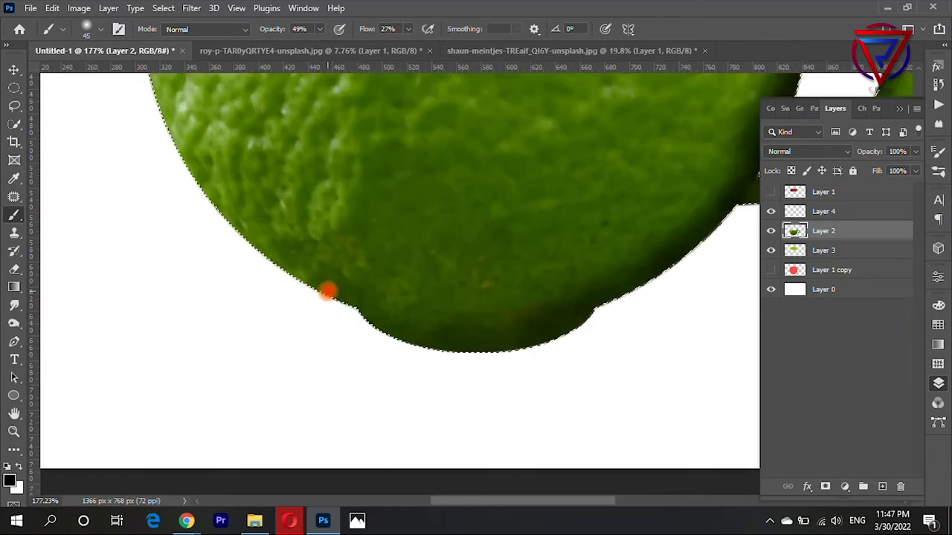
pyautogui.moveTo(327, 292); pyautogui.dragTo(559, 340)
pyautogui.scroll(-5, 570, 355)
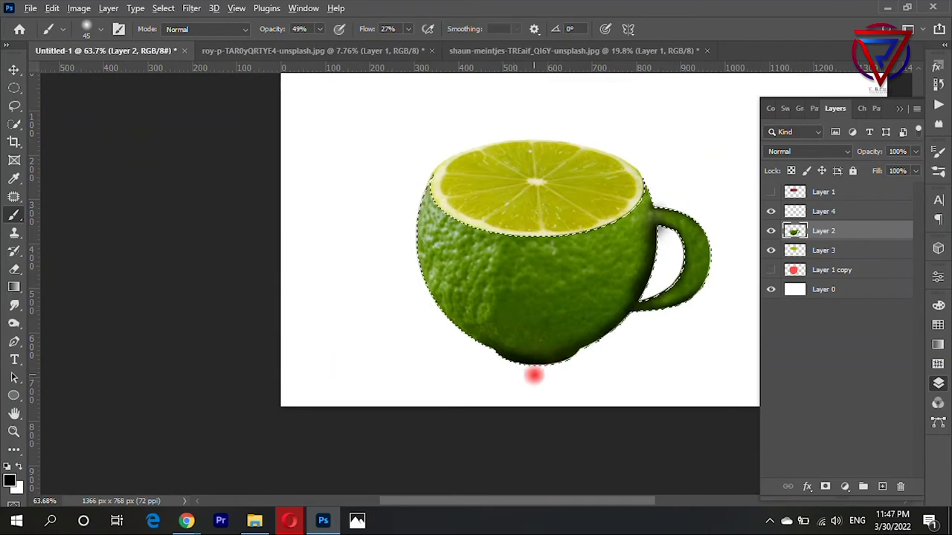
pyautogui.scroll(2, 565, 368)
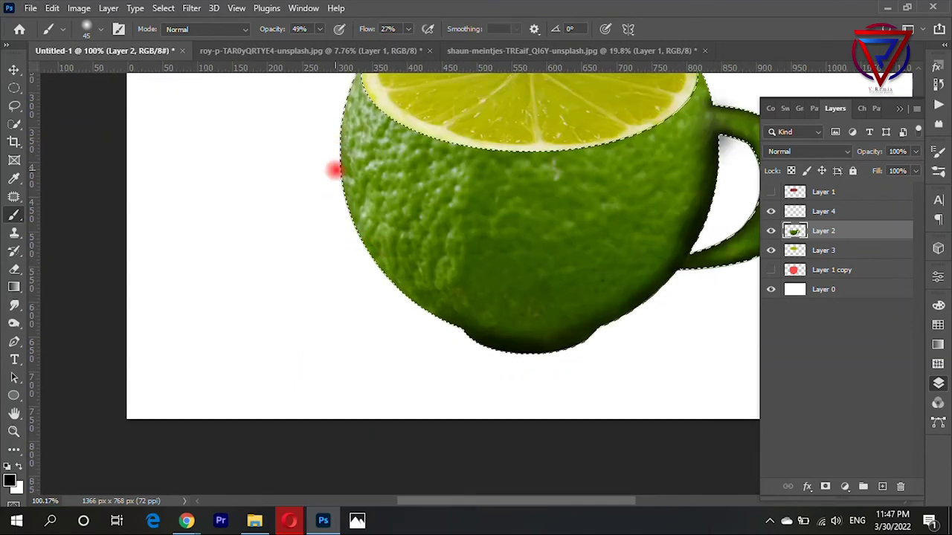
pyautogui.moveTo(334, 170); pyautogui.dragTo(366, 245)
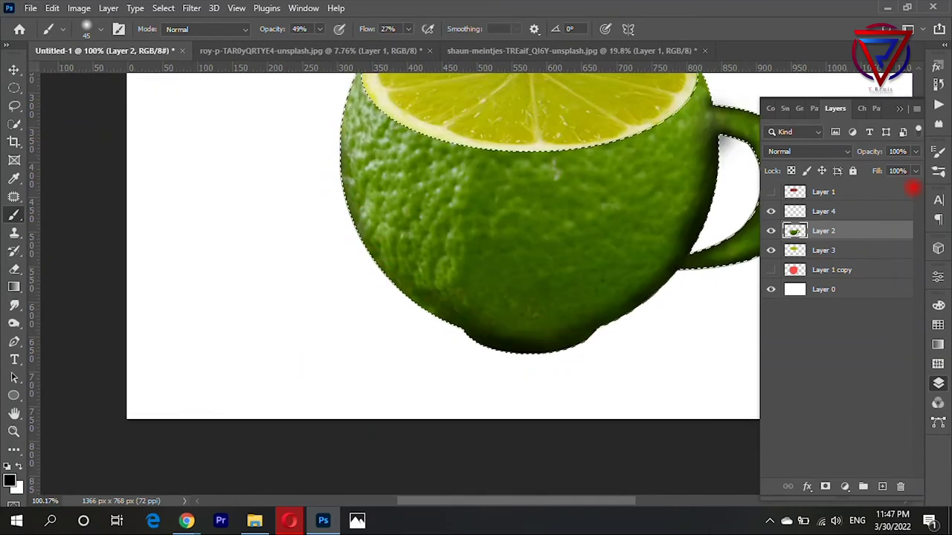
pyautogui.scroll(-3, 482, 280)
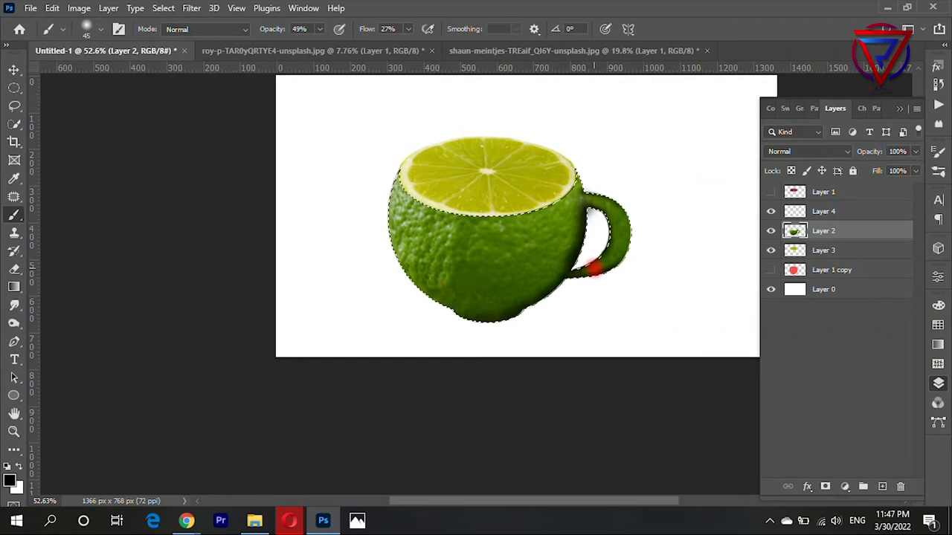
pyautogui.moveTo(596, 269)
pyautogui.mouseDown()
pyautogui.moveTo(610, 282)
pyautogui.moveTo(588, 264)
pyautogui.mouseUp()
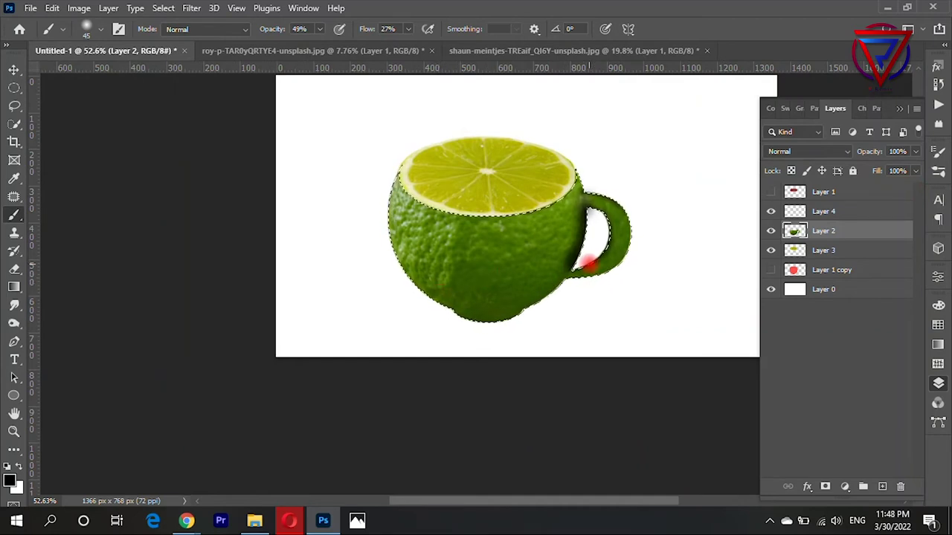
pyautogui.scroll(3, 587, 260)
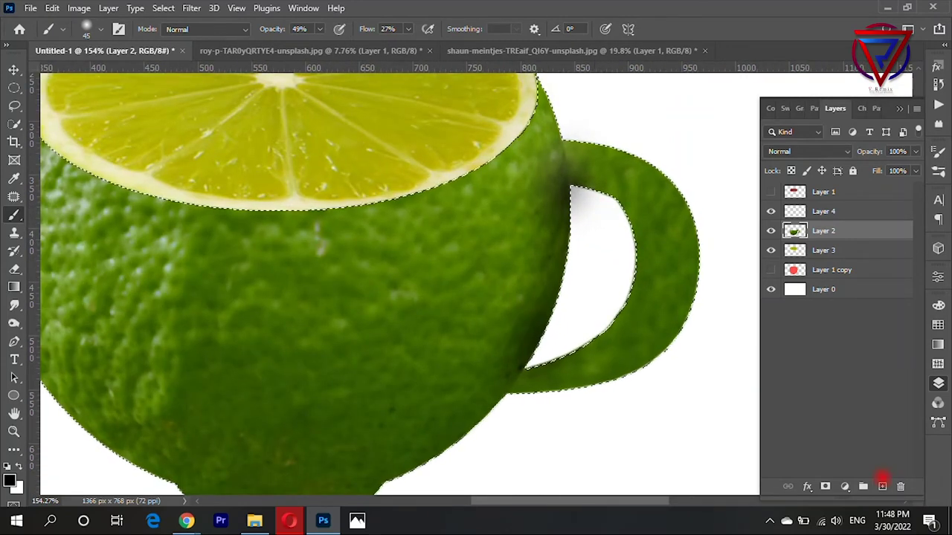
# On a new layer, brush shadows along the handle's inner and outer edges and the lime's sides
pyautogui.click(882, 486)
pyautogui.moveTo(550, 264)
pyautogui.mouseDown()
pyautogui.moveTo(533, 332)
pyautogui.moveTo(507, 371)
pyautogui.mouseUp()
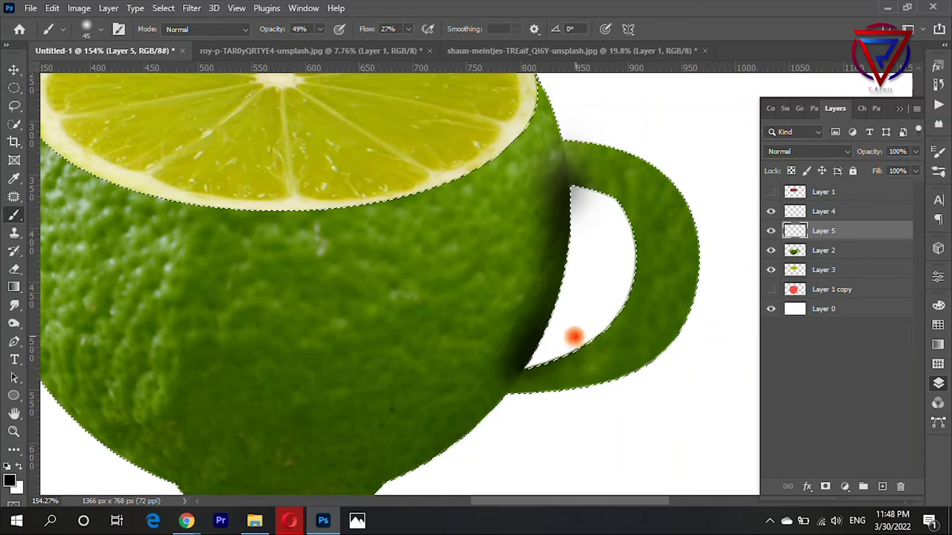
pyautogui.moveTo(588, 188); pyautogui.dragTo(629, 241)
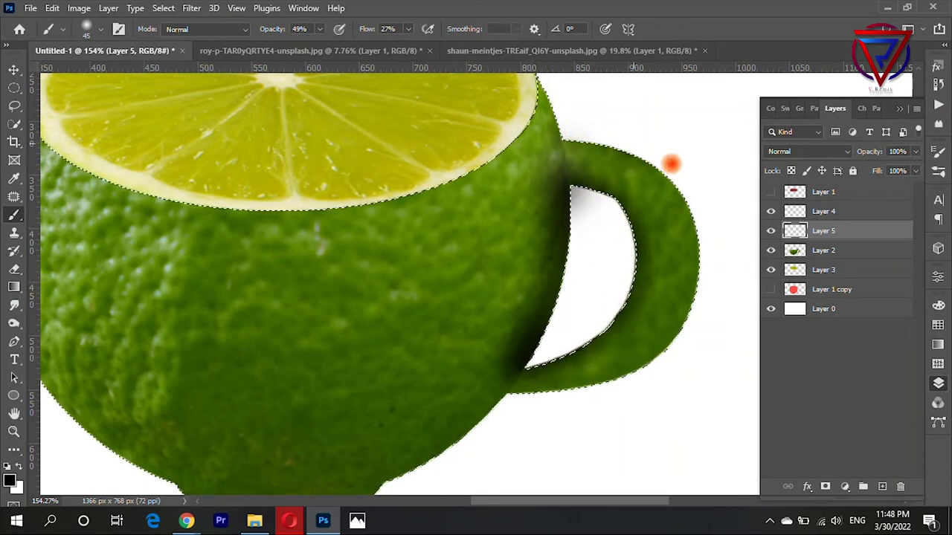
pyautogui.moveTo(671, 163); pyautogui.dragTo(708, 282)
pyautogui.scroll(-3, 520, 404)
pyautogui.scroll(3, 447, 335)
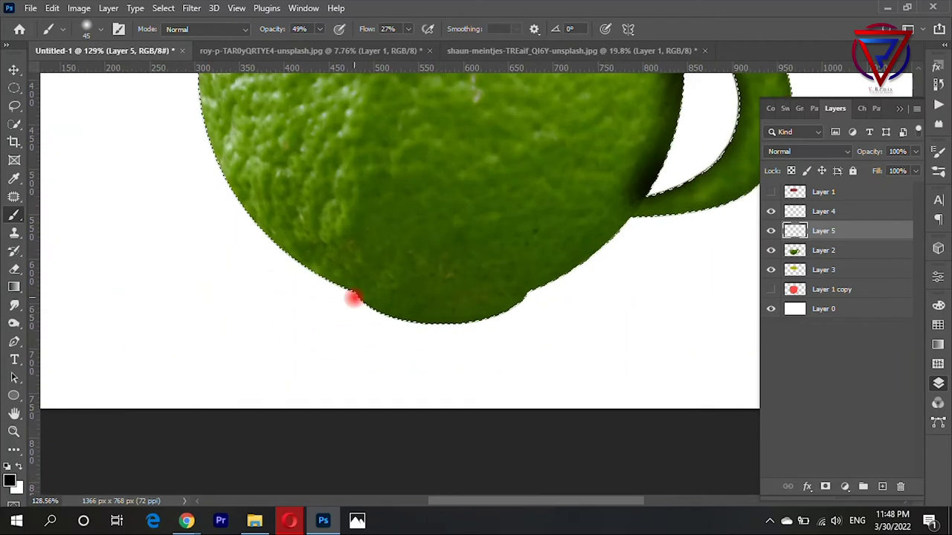
pyautogui.scroll(-2, 446, 312)
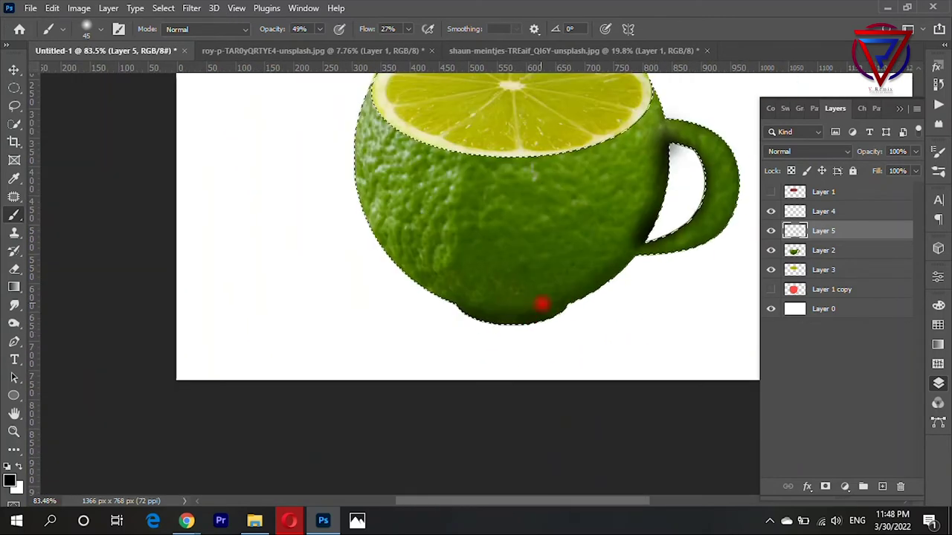
pyautogui.click(357, 198)
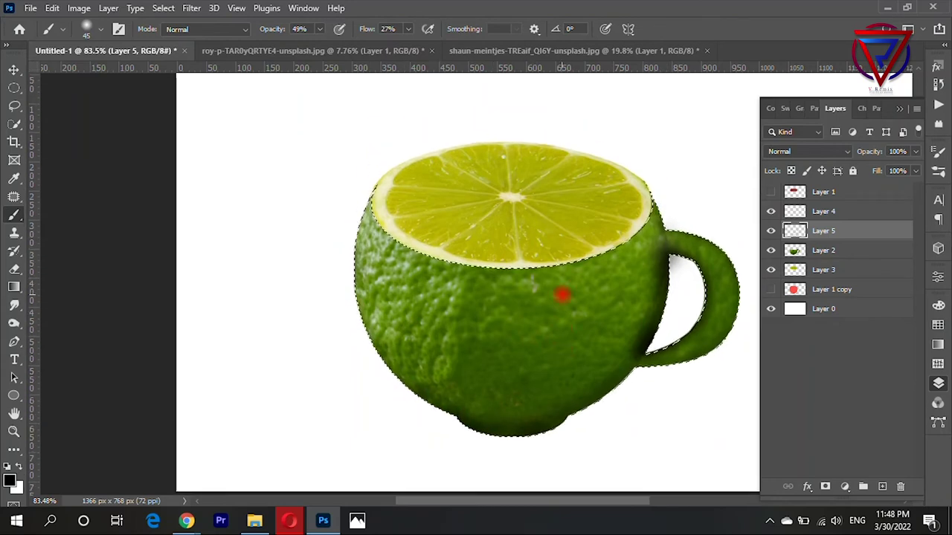
# Set the brush to size 250 and 12% flow, the shadow layer to 57% opacity, then deselect
pyautogui.scroll(-2, 474, 252)
pyautogui.scroll(2, 612, 230)
pyautogui.scroll(-1, 446, 320)
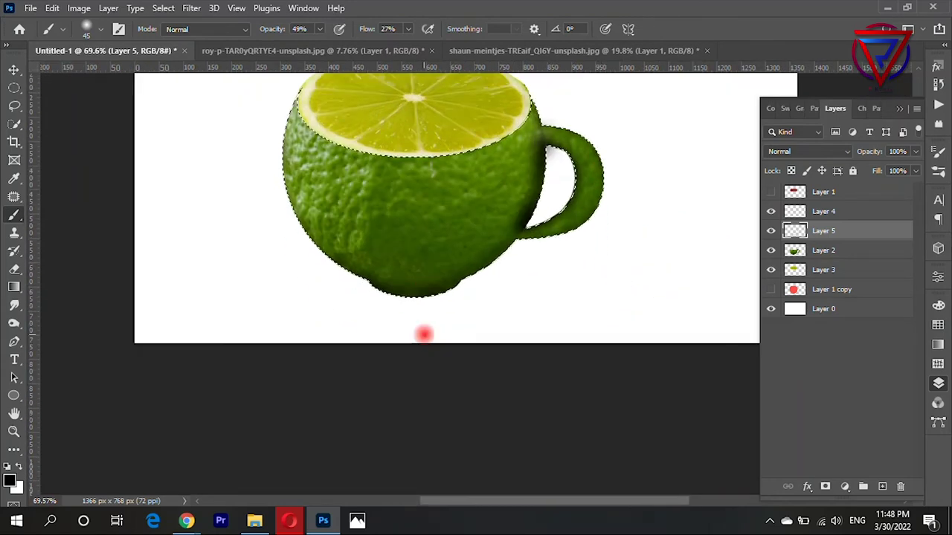
pyautogui.press(']')
pyautogui.press(']')
pyautogui.press(']')
pyautogui.moveTo(408, 29); pyautogui.dragTo(394, 45)
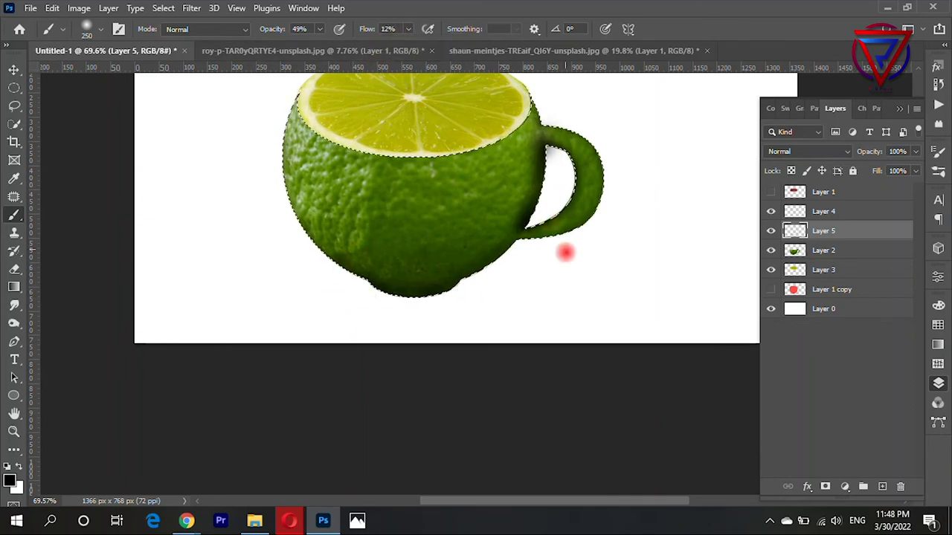
pyautogui.moveTo(916, 151)
pyautogui.mouseDown()
pyautogui.moveTo(913, 165)
pyautogui.moveTo(887, 168)
pyautogui.mouseUp()
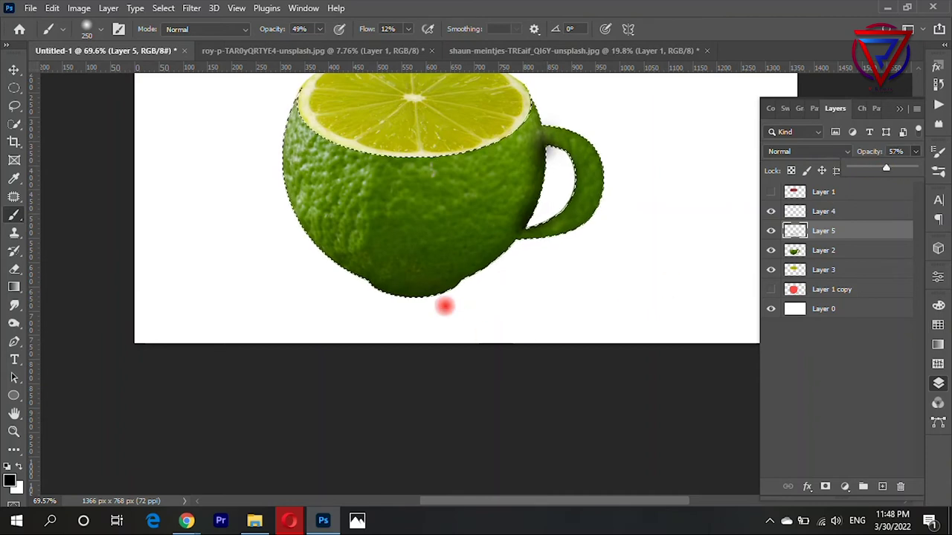
pyautogui.scroll(-3, 580, 281)
pyautogui.hotkey('ctrl', 'd')
pyautogui.click(13, 69)
pyautogui.scroll(1, 424, 213)
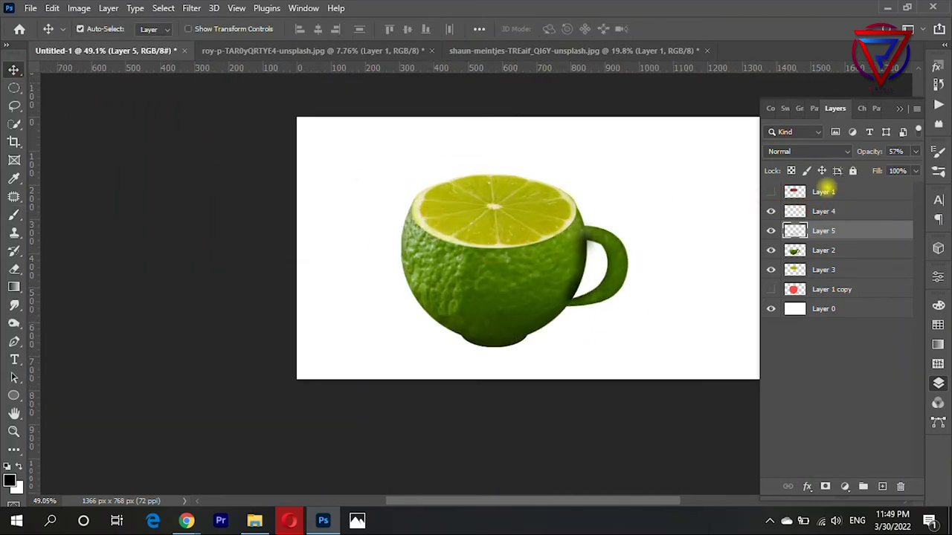
# Delete Layer 1 and Layer 1 copy, confirming each, then zoom out to the whole canvas
pyautogui.click(824, 192)
pyautogui.click(900, 486)
pyautogui.click(417, 202)
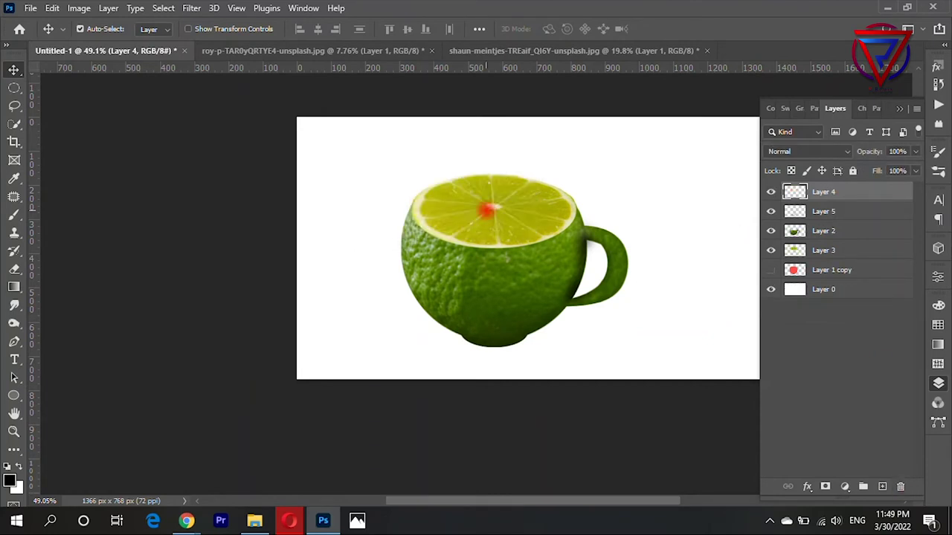
pyautogui.click(855, 270)
pyautogui.click(900, 487)
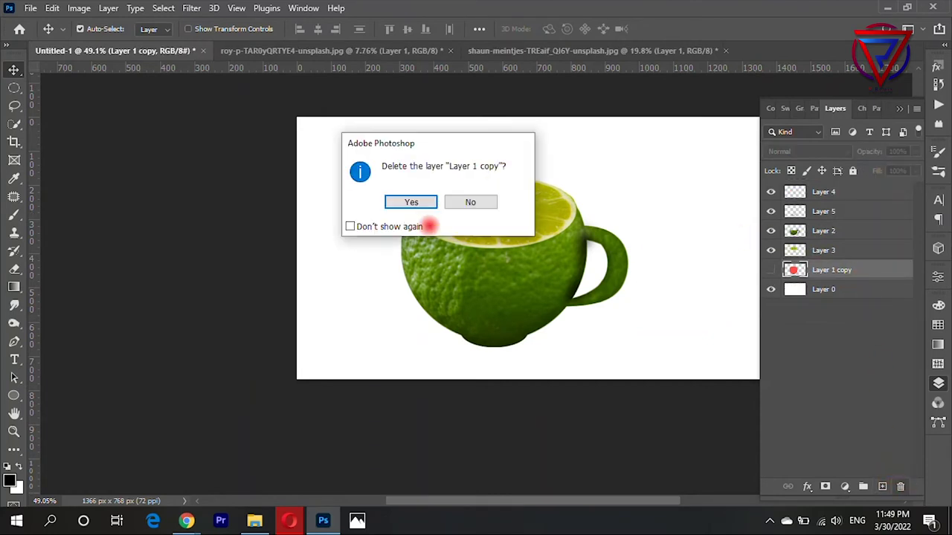
pyautogui.click(393, 201)
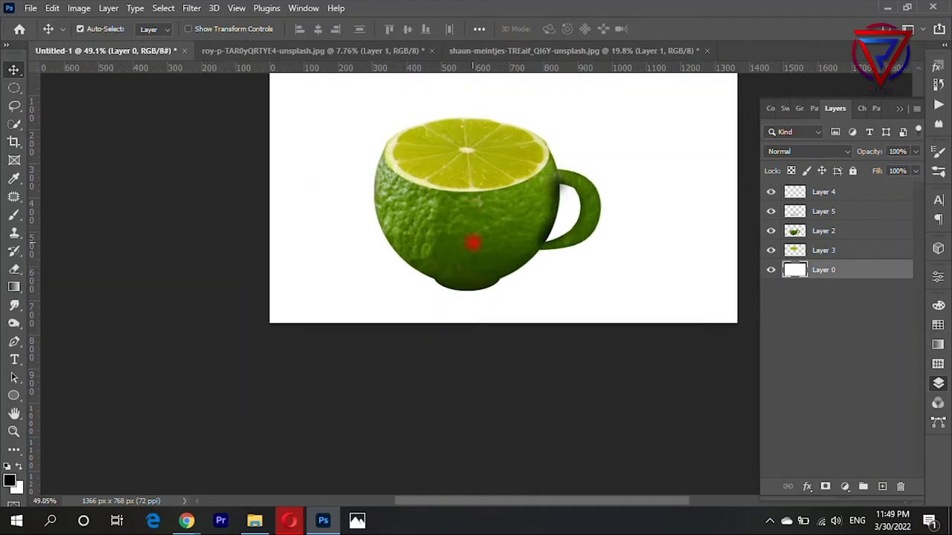
pyautogui.click(14, 342)
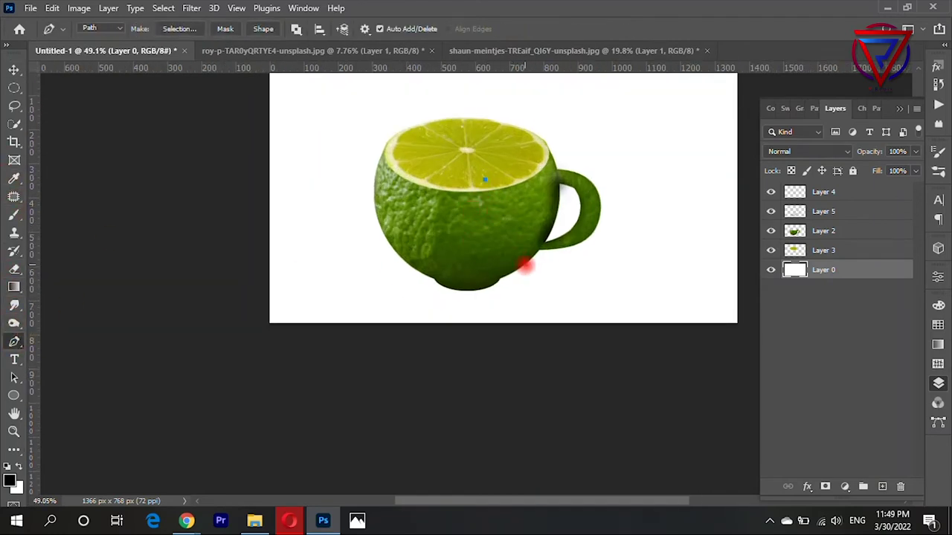
pyautogui.click(13, 69)
pyautogui.hotkey('ctrl', '-')
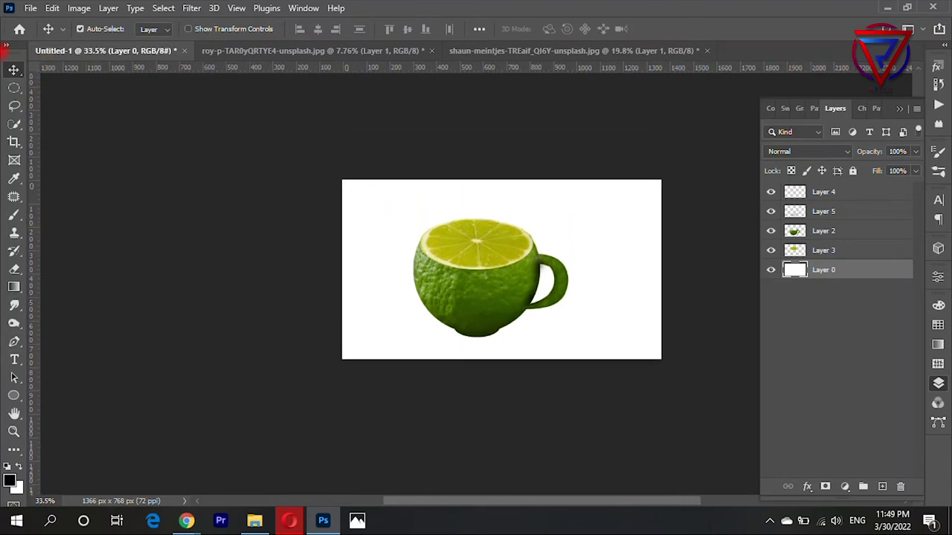
# Centre the lime cup and fill the background with a white-to-green radial gradient
pyautogui.click(844, 251)
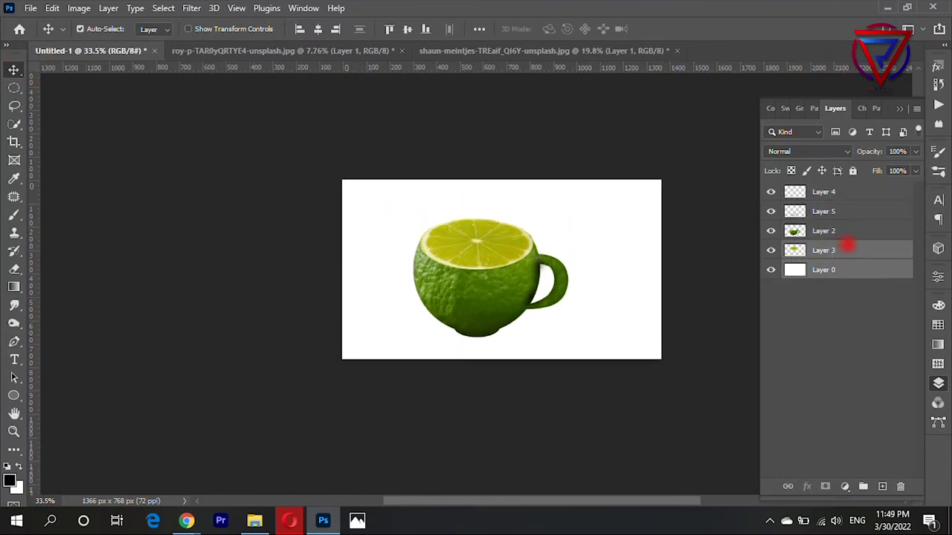
pyautogui.keyDown('shift'); pyautogui.click(841, 192); pyautogui.keyUp('shift')
pyautogui.moveTo(498, 271); pyautogui.dragTo(527, 274)
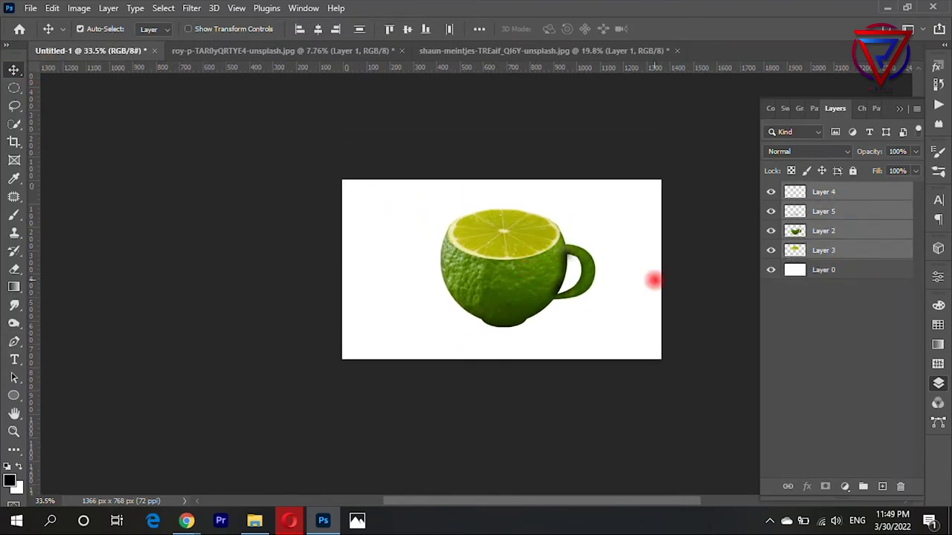
pyautogui.click(856, 269)
pyautogui.click(14, 286)
pyautogui.click(97, 29)
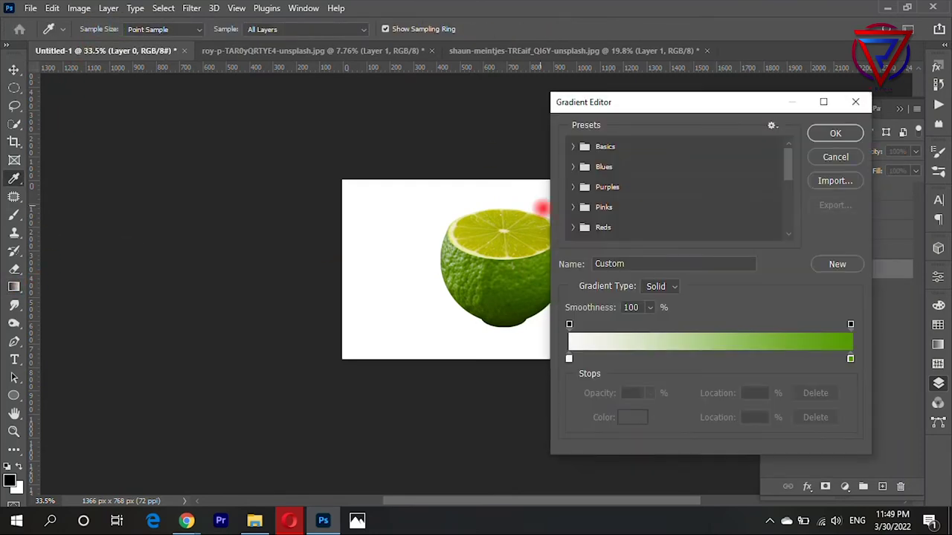
pyautogui.click(836, 134)
pyautogui.moveTo(650, 267)
pyautogui.mouseDown()
pyautogui.moveTo(670, 265)
pyautogui.moveTo(660, 269)
pyautogui.mouseUp()
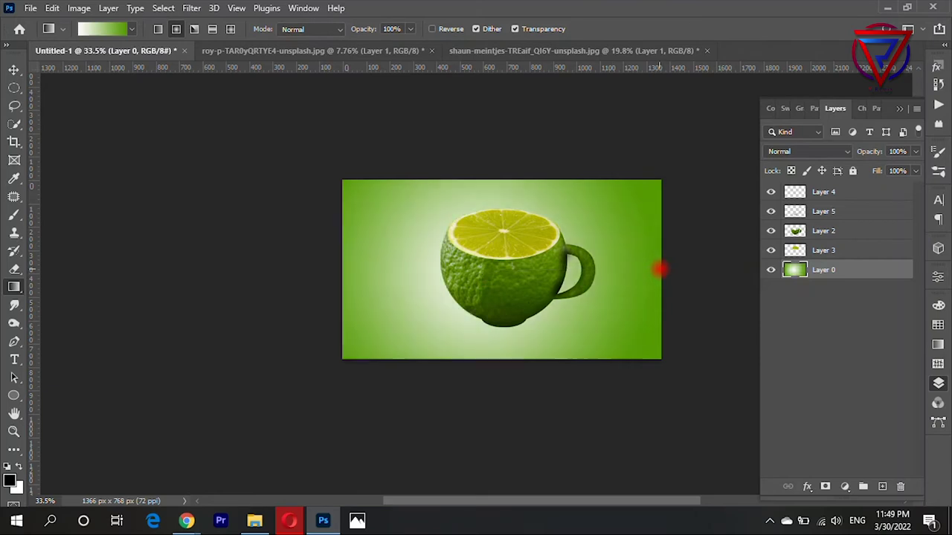
pyautogui.moveTo(747, 290); pyautogui.dragTo(754, 285)
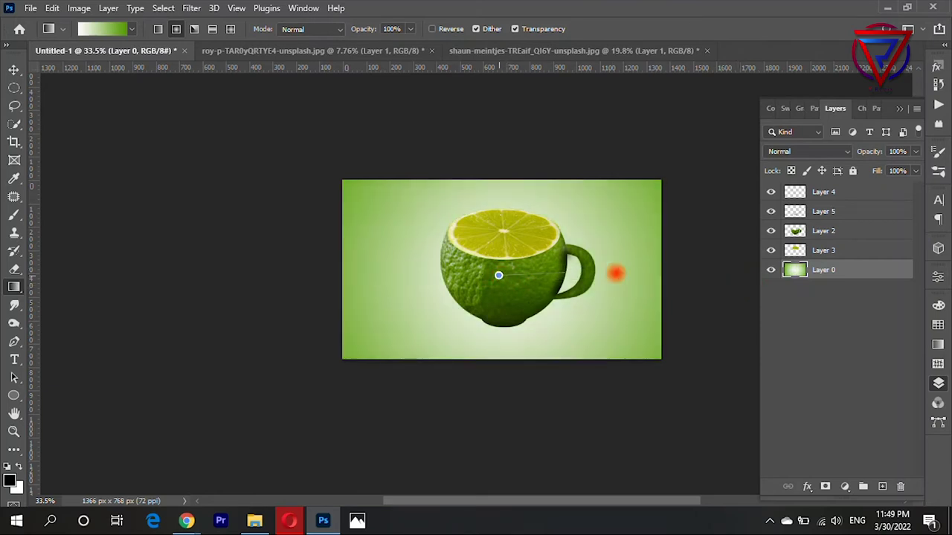
pyautogui.moveTo(616, 274); pyautogui.dragTo(672, 275)
# Fill a 278 px circular selection with black on a new layer beneath the cup
pyautogui.click(881, 251)
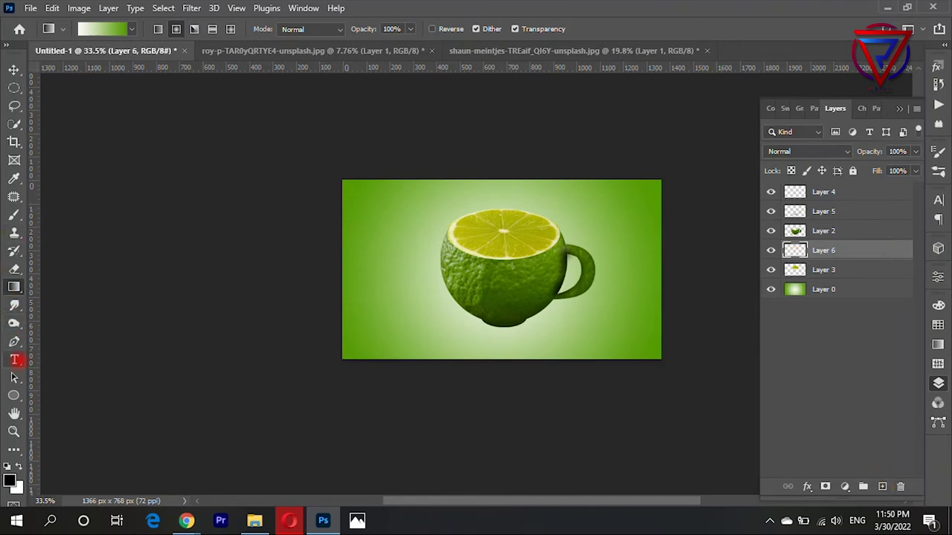
pyautogui.press('m')
pyautogui.moveTo(316, 172); pyautogui.dragTo(387, 245)
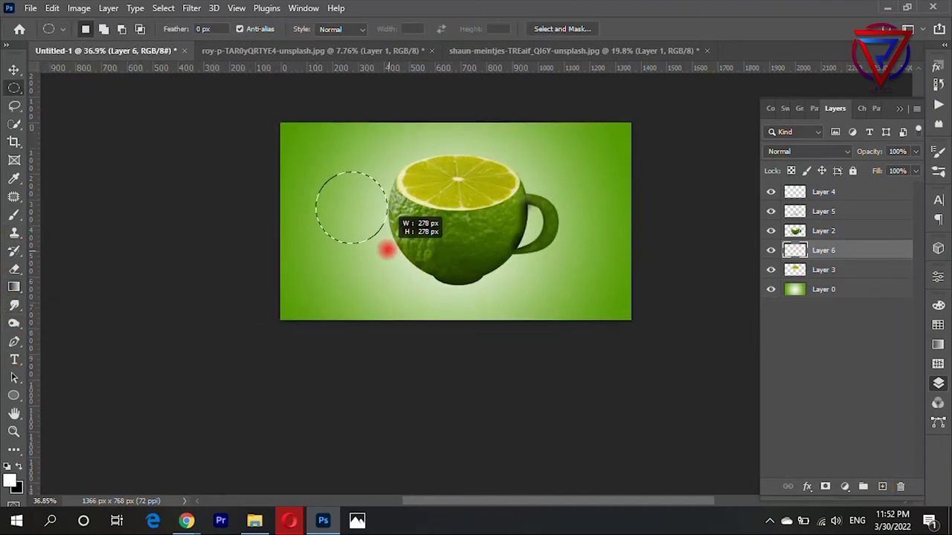
pyautogui.hotkey('ctrl', 'BackSpace')
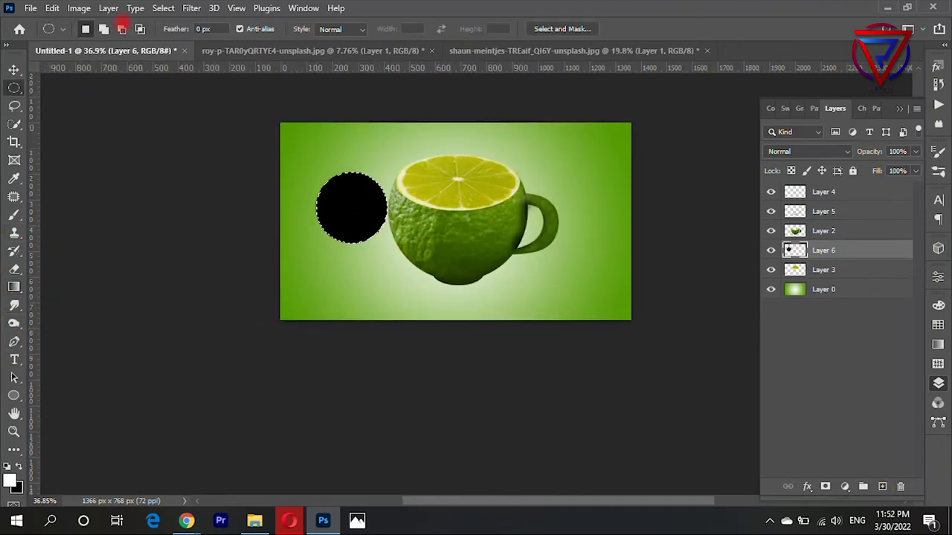
pyautogui.click(191, 8)
pyautogui.moveTo(199, 185)
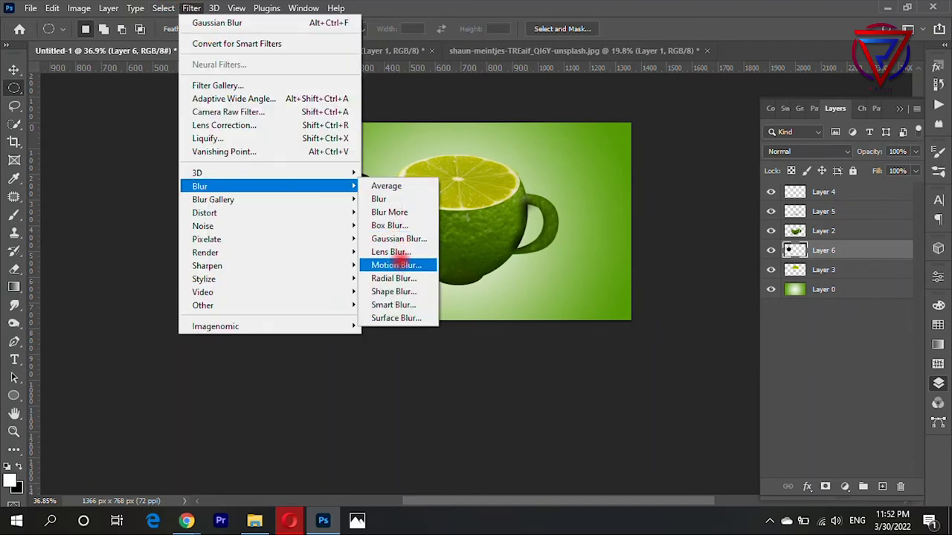
# Gaussian-blur the black circle (radius about 75.5) and squash it into a flat shadow under the cup
pyautogui.click(392, 239)
pyautogui.moveTo(812, 401); pyautogui.dragTo(808, 400)
pyautogui.click(892, 211)
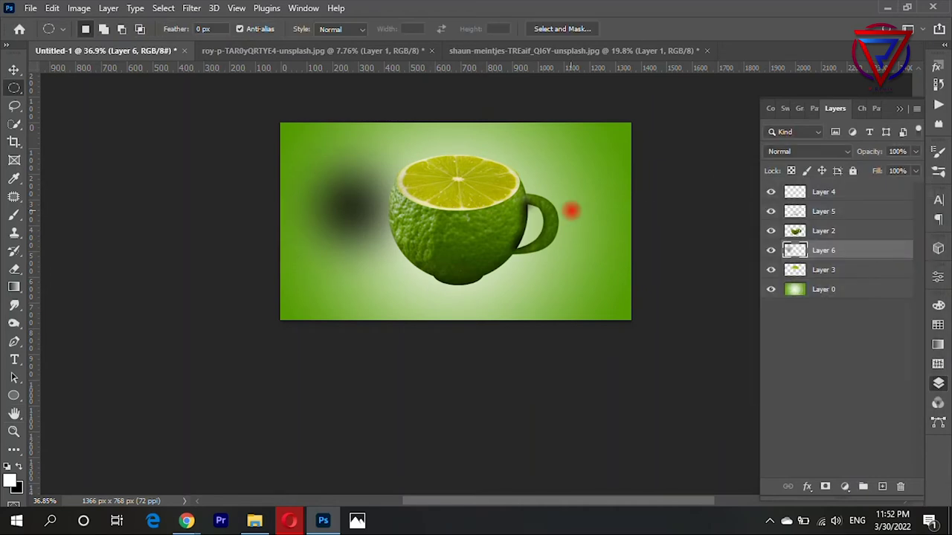
pyautogui.hotkey('ctrl', 't')
pyautogui.moveTo(362, 206); pyautogui.dragTo(457, 271)
pyautogui.moveTo(464, 196)
pyautogui.mouseDown()
pyautogui.moveTo(478, 299)
pyautogui.moveTo(461, 325)
pyautogui.moveTo(463, 304)
pyautogui.mouseUp()
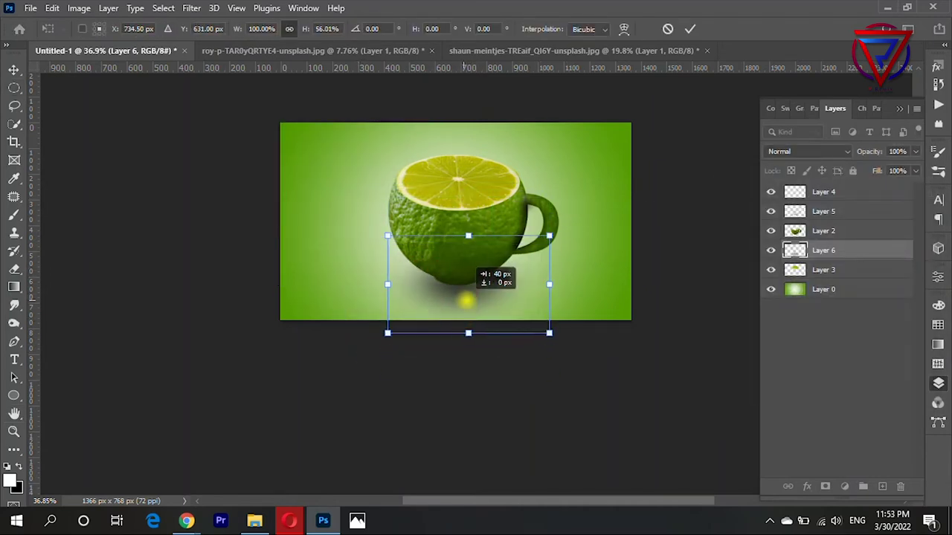
pyautogui.moveTo(543, 284); pyautogui.dragTo(578, 280)
pyautogui.moveTo(483, 301); pyautogui.dragTo(507, 301)
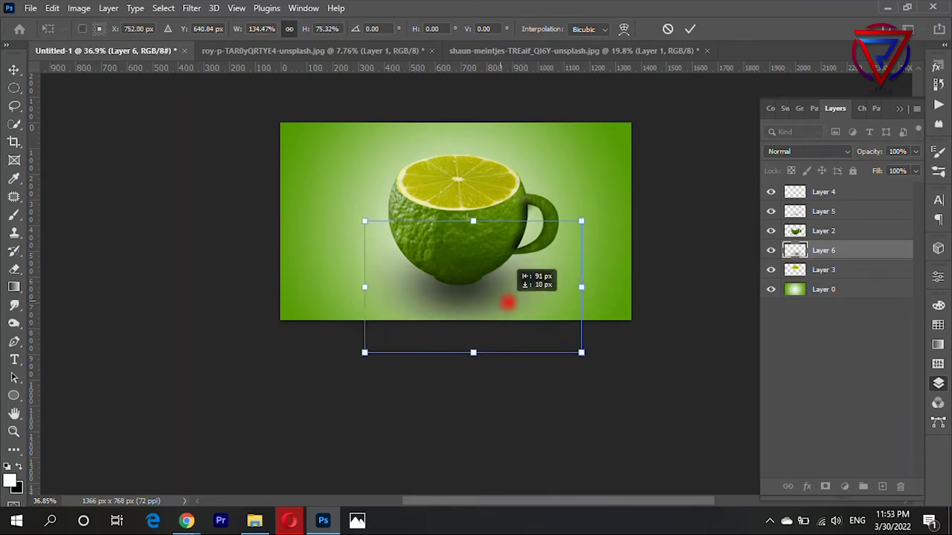
pyautogui.press('Return')
# Duplicate the shadow layer and set the copy's opacity to 67%
pyautogui.moveTo(892, 251); pyautogui.dragTo(882, 486)
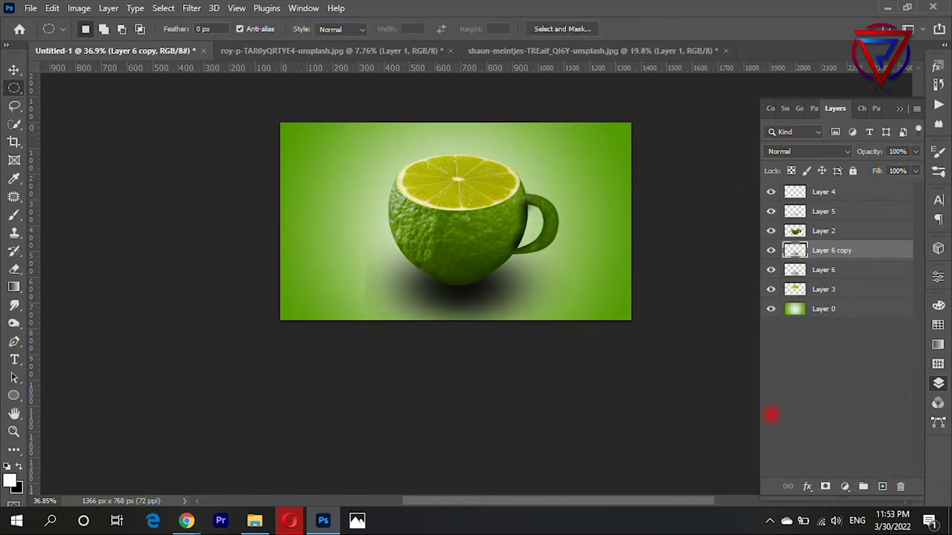
pyautogui.hotkey('ctrl', '-')
pyautogui.moveTo(902, 161); pyautogui.dragTo(893, 168)
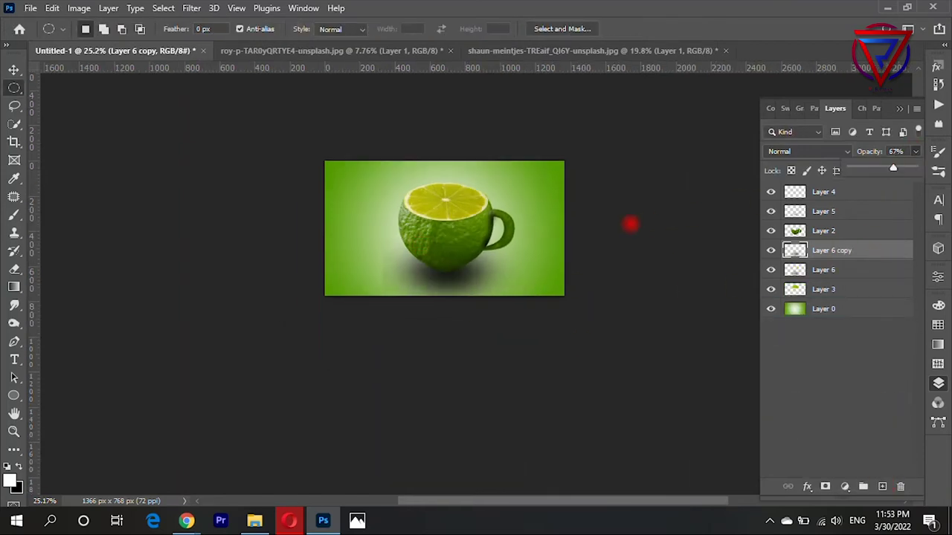
# Stretch the original Layer 6 shadow wider beneath the cup
pyautogui.click(826, 270)
pyautogui.hotkey('ctrl', 't')
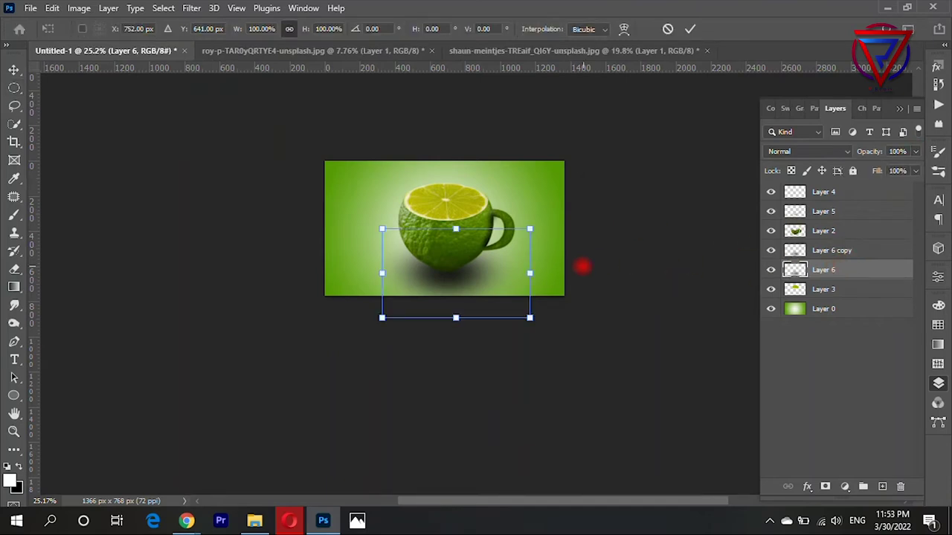
pyautogui.moveTo(529, 273); pyautogui.dragTo(587, 273)
pyautogui.moveTo(508, 283); pyautogui.dragTo(487, 276)
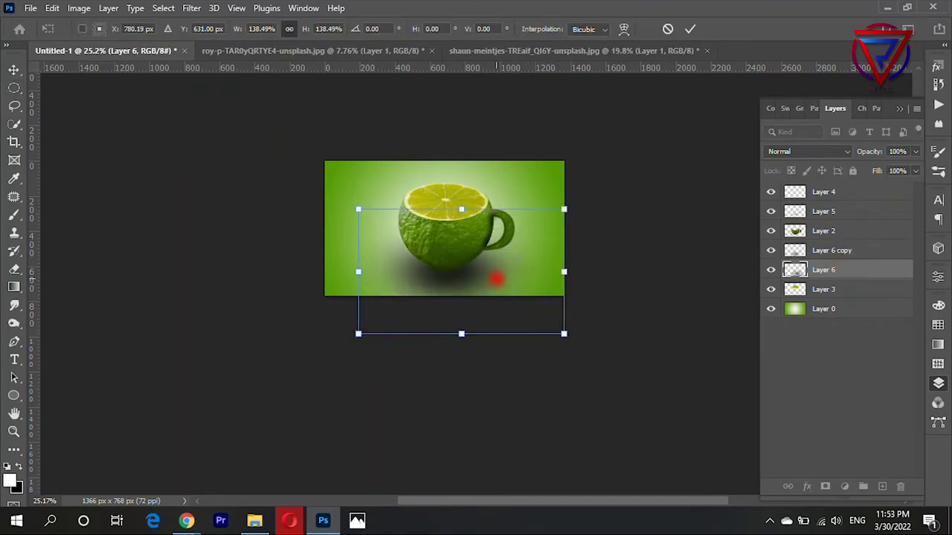
pyautogui.press('Return')
pyautogui.press('m')
pyautogui.scroll(3, 485, 223)
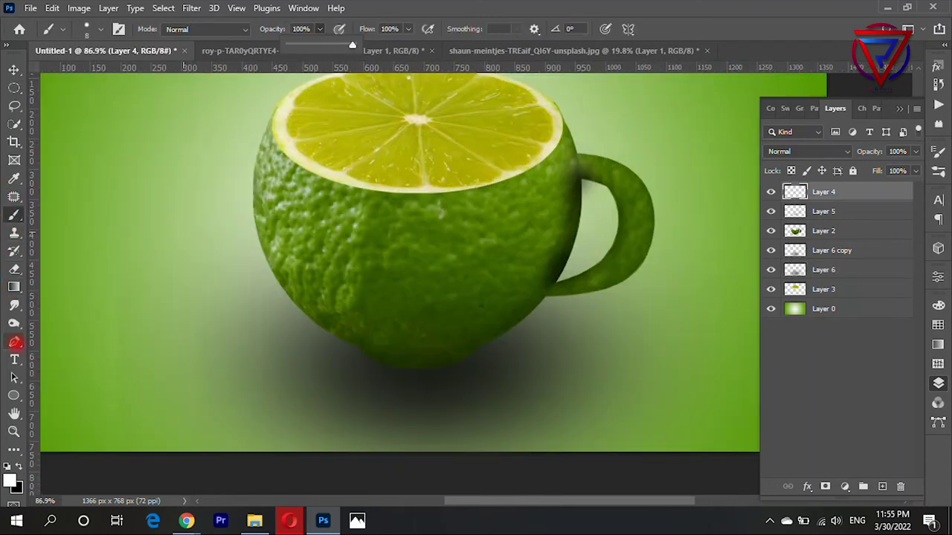
pyautogui.click(14, 342)
# Stroke the string path with the brush, then undo the too-thick result
pyautogui.scroll(-1, 435, 236)
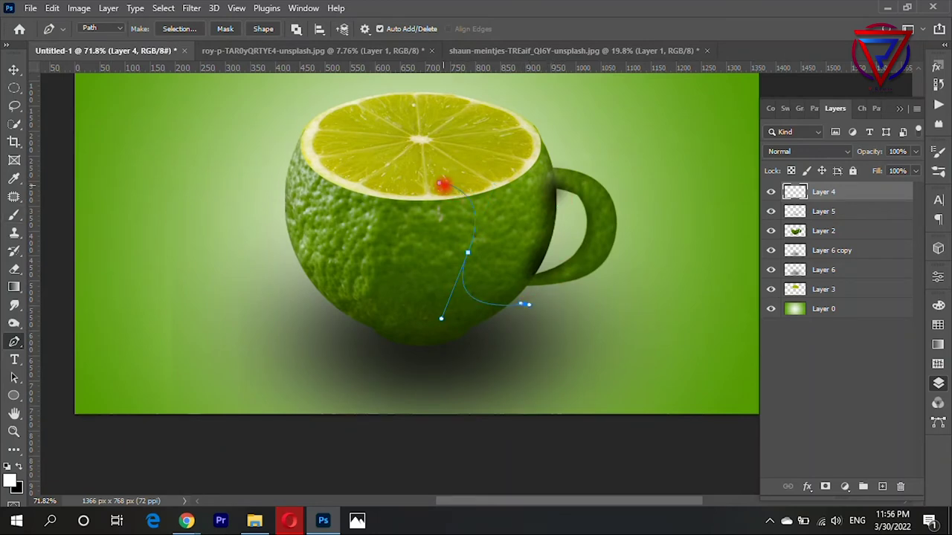
pyautogui.rightClick(442, 186)
pyautogui.click(505, 292)
pyautogui.click(563, 158)
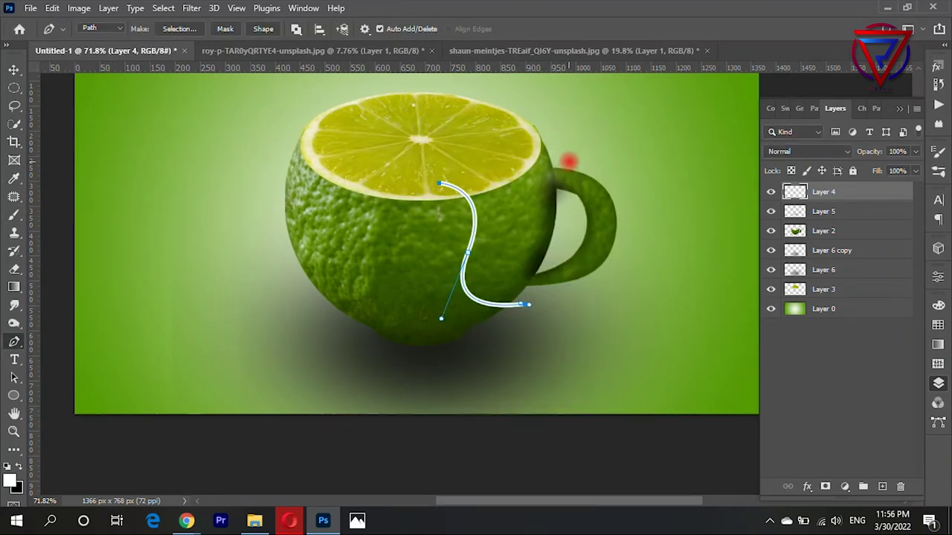
pyautogui.hotkey('ctrl', 'z')
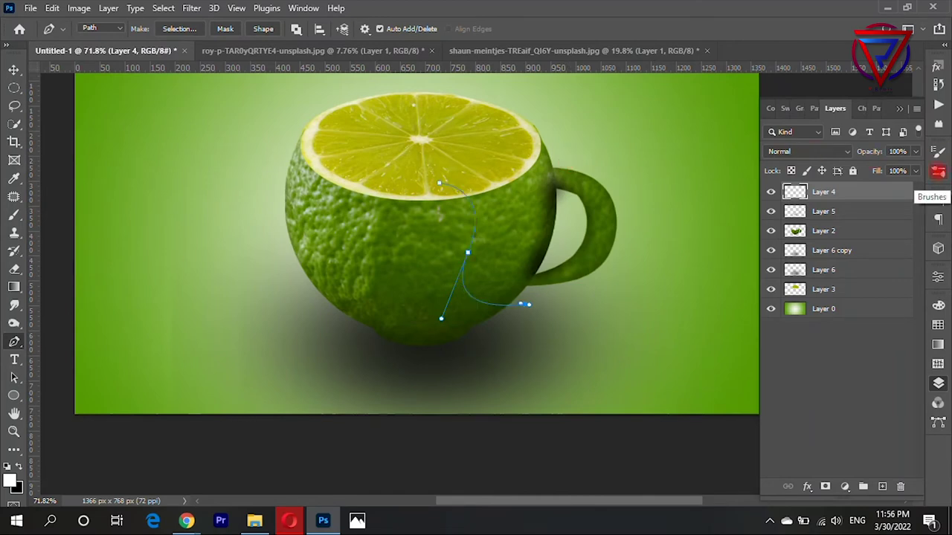
# Shrink the brush to 4 px and stroke the string path again
pyautogui.click(938, 173)
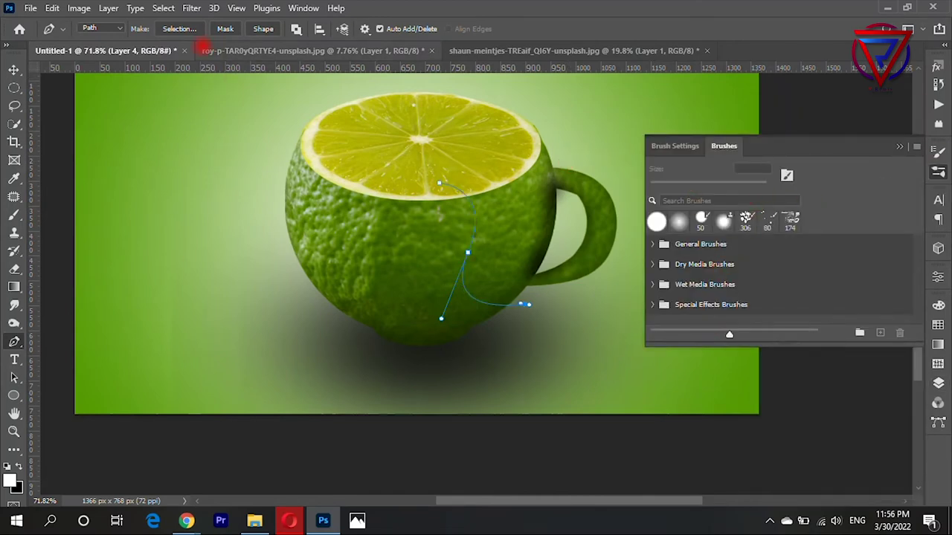
pyautogui.click(14, 217)
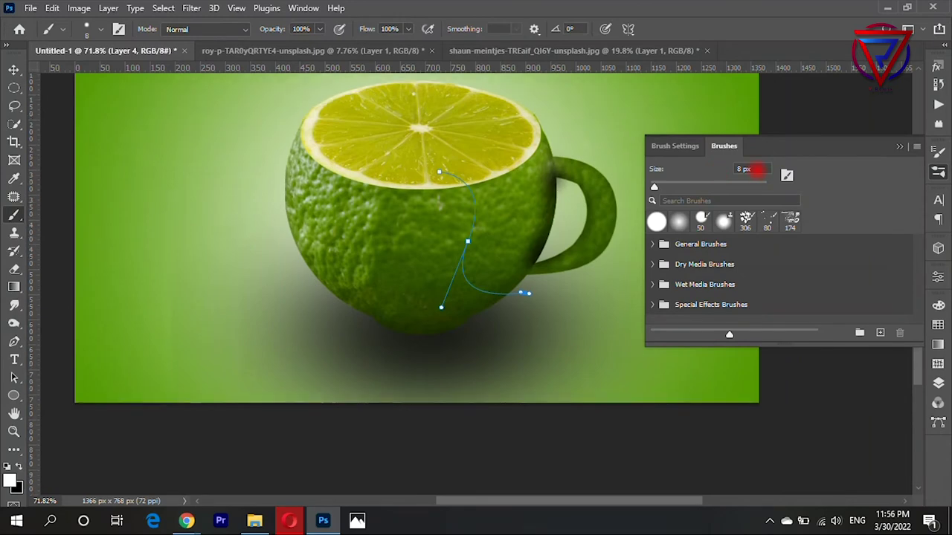
pyautogui.click(748, 170)
pyautogui.write('4')
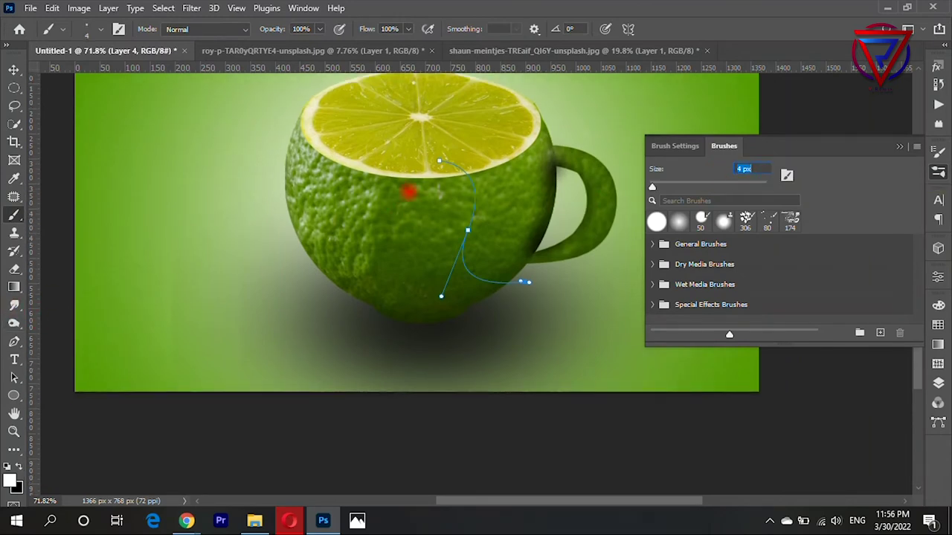
pyautogui.click(14, 342)
pyautogui.rightClick(442, 155)
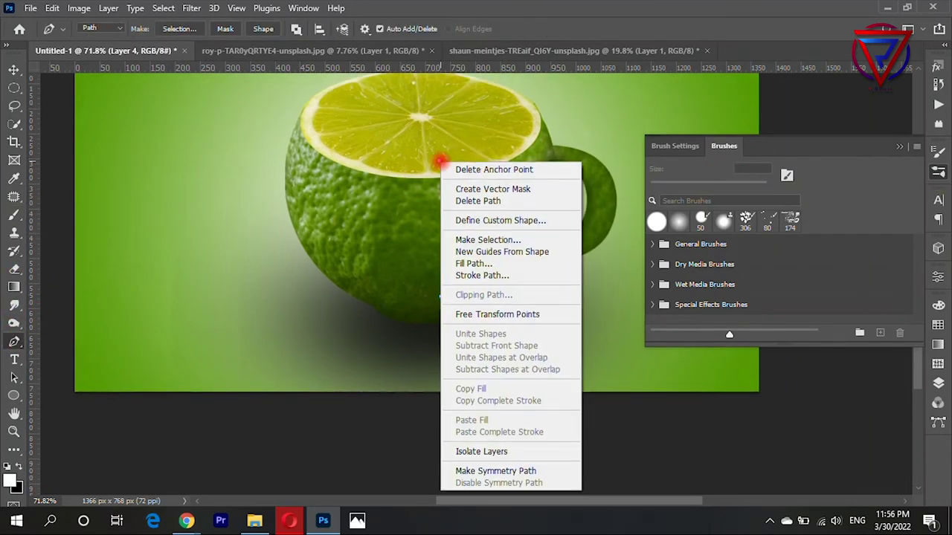
pyautogui.click(482, 274)
pyautogui.click(563, 156)
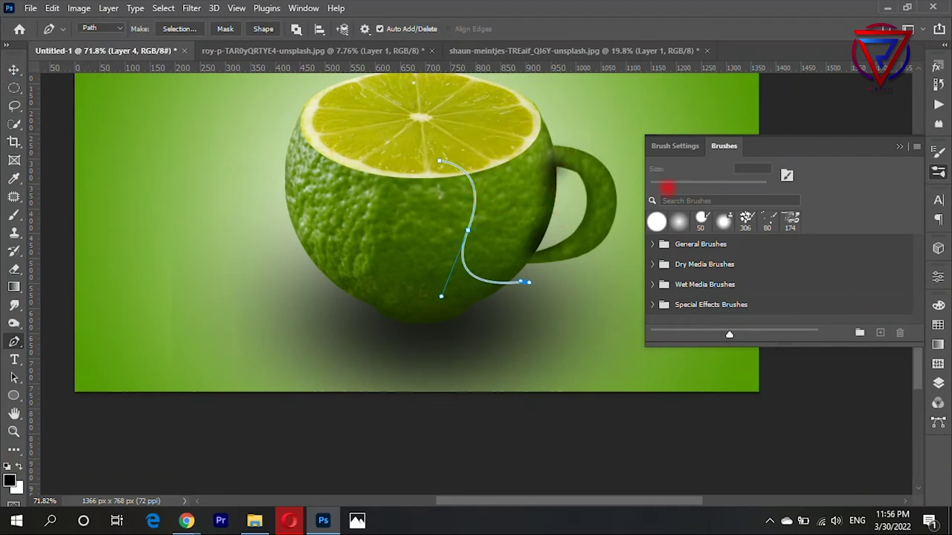
# Add a new Layer 7 and stroke the string path onto it
pyautogui.click(937, 382)
pyautogui.click(770, 191)
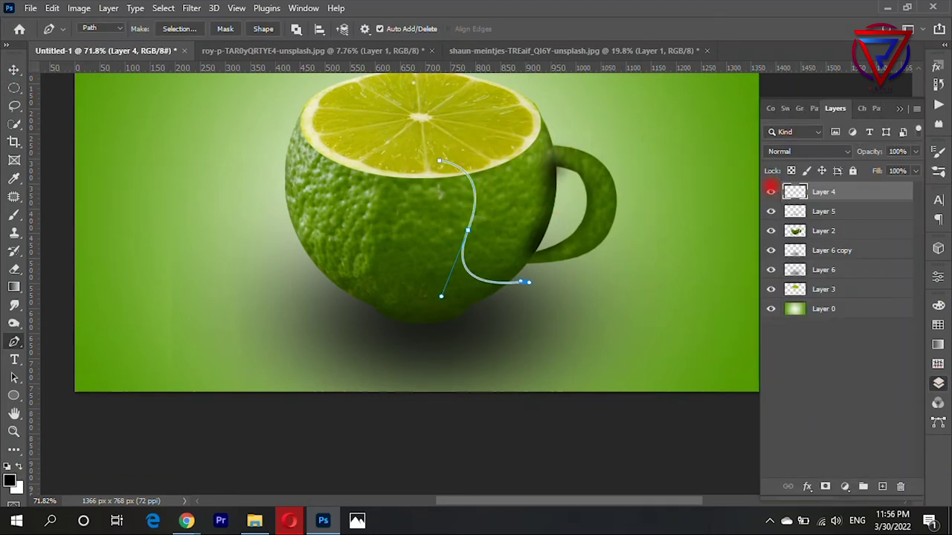
pyautogui.click(882, 486)
pyautogui.rightClick(461, 171)
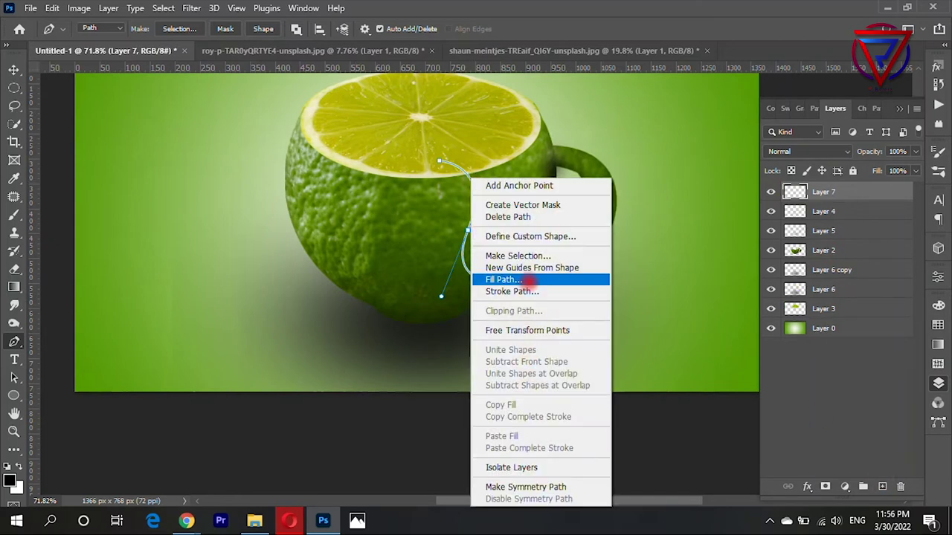
pyautogui.click(521, 291)
pyautogui.click(563, 157)
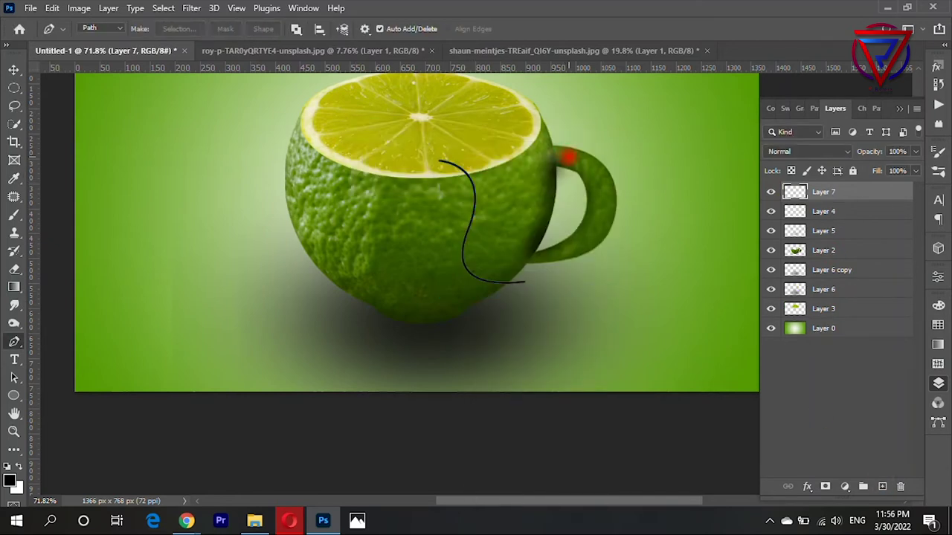
# Move Layer 7 below Layer 4 and warp its line to trail the white string
pyautogui.moveTo(823, 192); pyautogui.dragTo(867, 220)
pyautogui.keyDown('alt'); pyautogui.scroll(2, 492, 253); pyautogui.keyUp('alt')
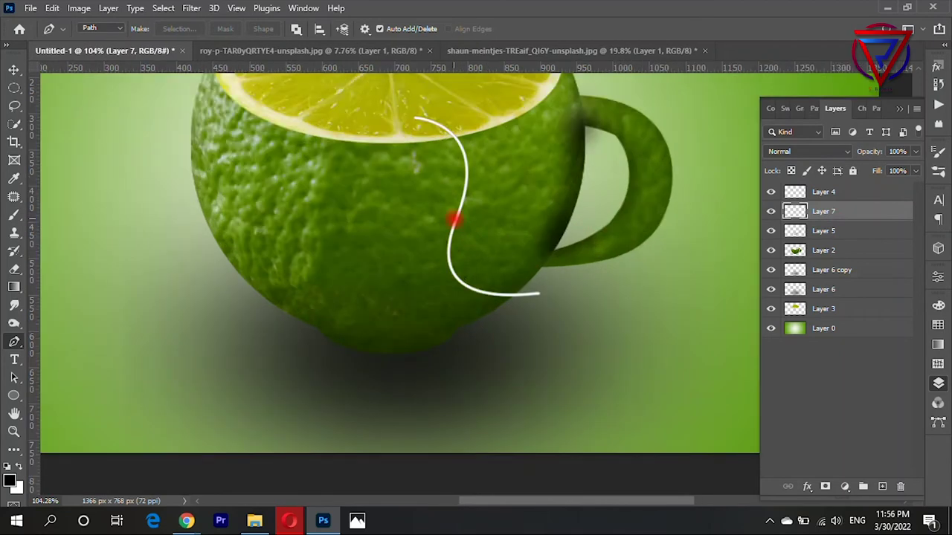
pyautogui.click(13, 69)
pyautogui.hotkey('ctrl', 't')
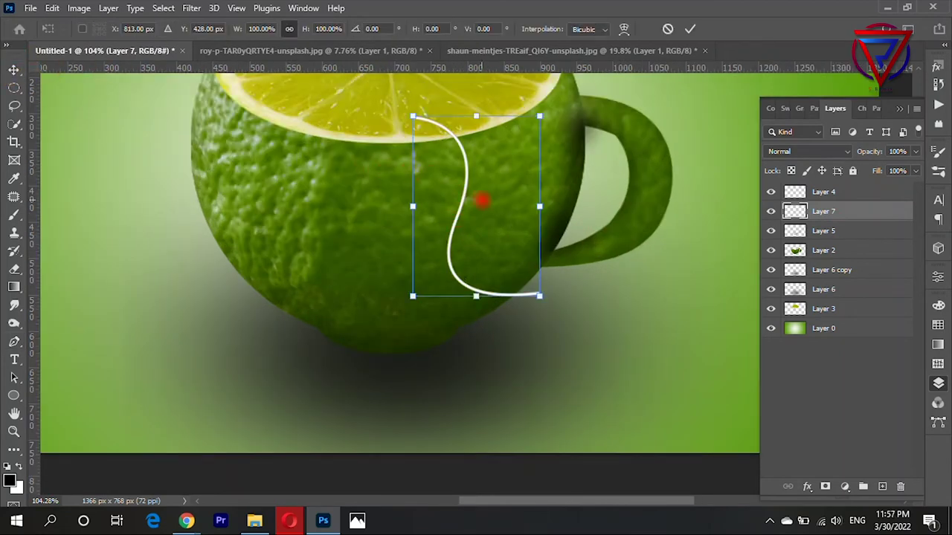
pyautogui.rightClick(482, 199)
pyautogui.click(473, 290)
pyautogui.moveTo(436, 191); pyautogui.dragTo(427, 215)
pyautogui.keyDown('alt'); pyautogui.click(446, 142); pyautogui.keyUp('alt')
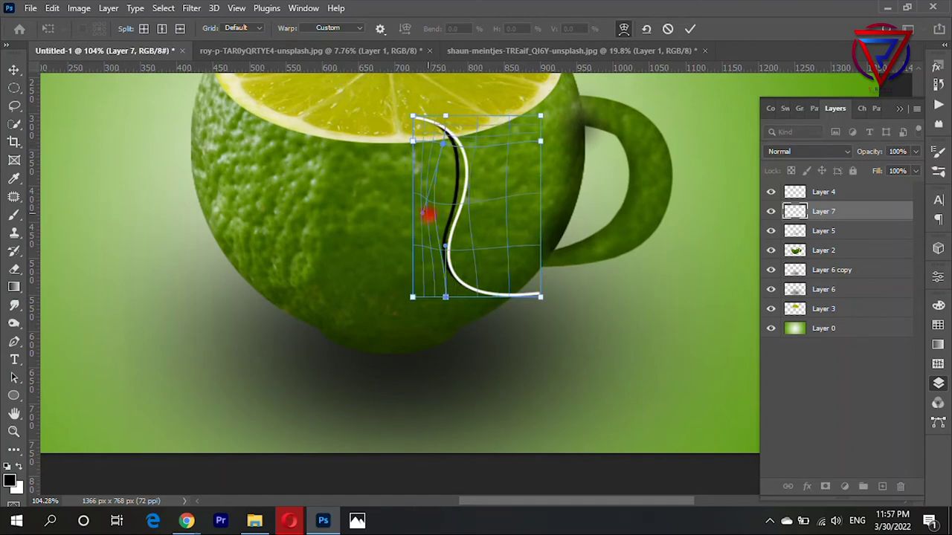
pyautogui.moveTo(423, 253); pyautogui.dragTo(425, 204)
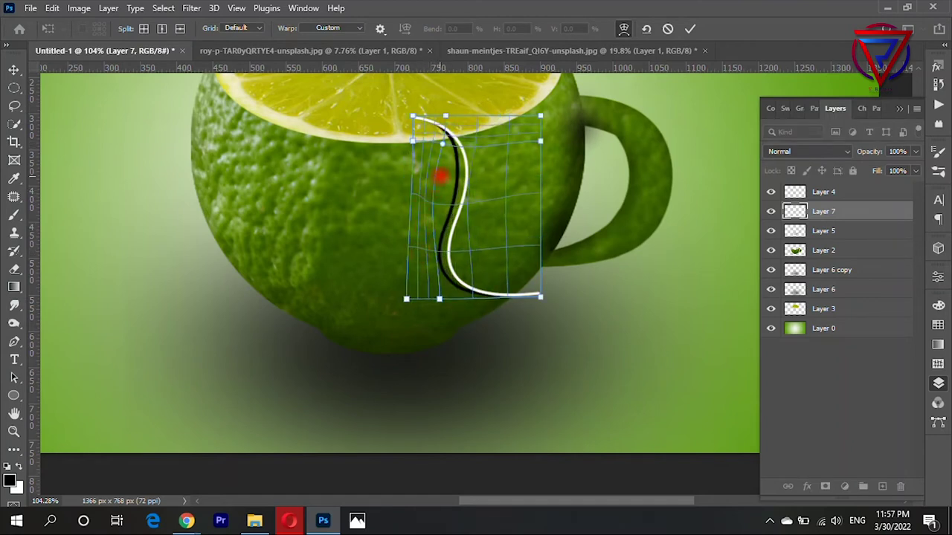
pyautogui.press('Return')
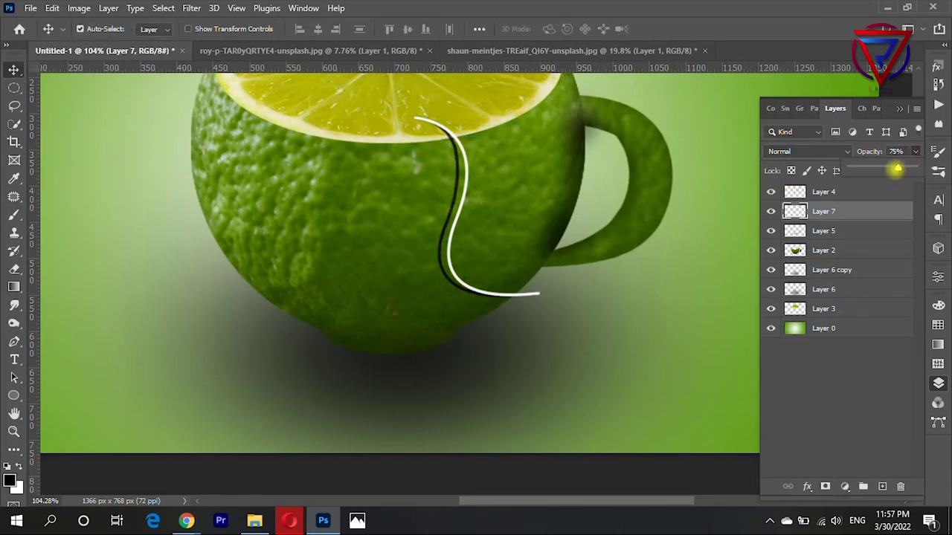
# Lower Layer 7's opacity to 54% and return to Layer 4 with the Eraser
pyautogui.moveTo(514, 195); pyautogui.dragTo(620, 204)
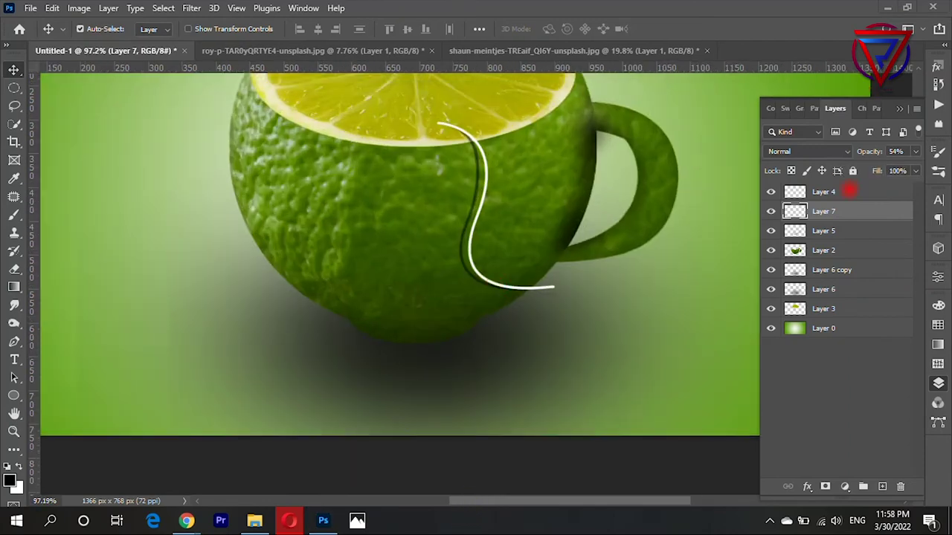
pyautogui.click(777, 196)
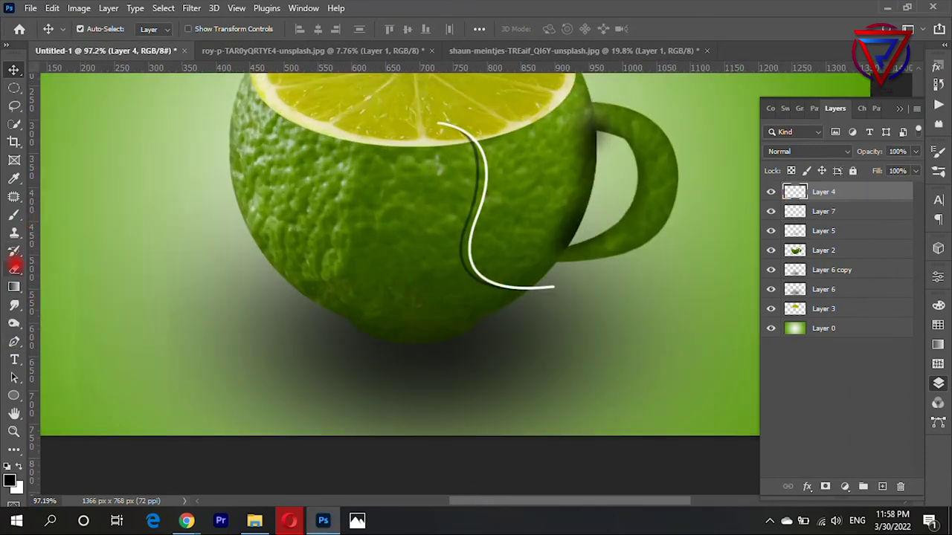
pyautogui.click(15, 266)
pyautogui.scroll(2, 516, 121)
pyautogui.scroll(2, 516, 122)
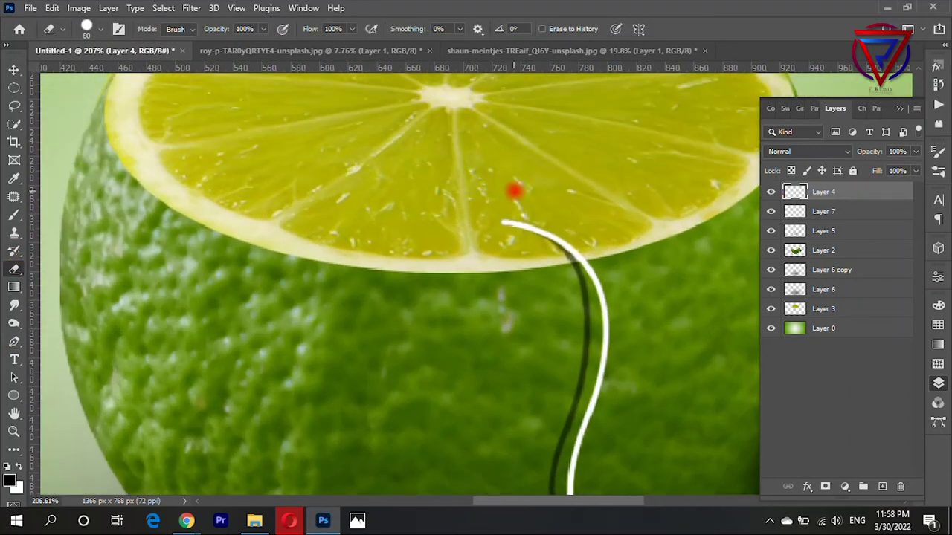
pyautogui.click(796, 213)
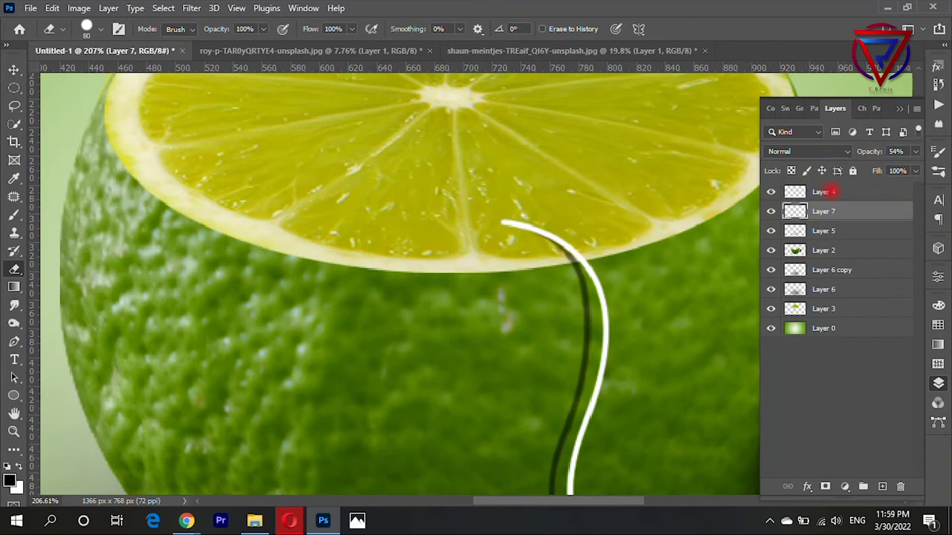
pyautogui.click(831, 192)
# Choose the Soft Round brush for the eraser
pyautogui.rightClick(551, 219)
pyautogui.doubleClick(548, 362)
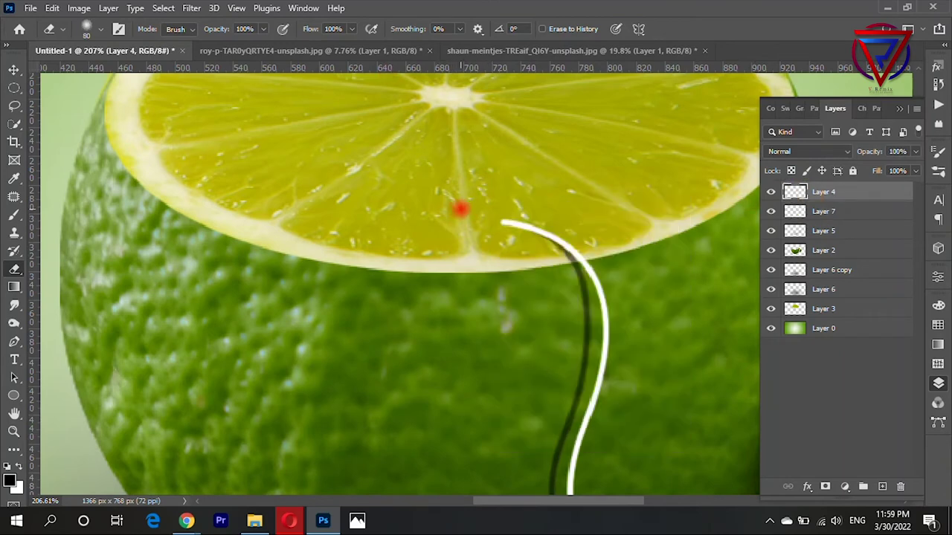
pyautogui.scroll(-3, 397, 276)
pyautogui.scroll(-2, 397, 276)
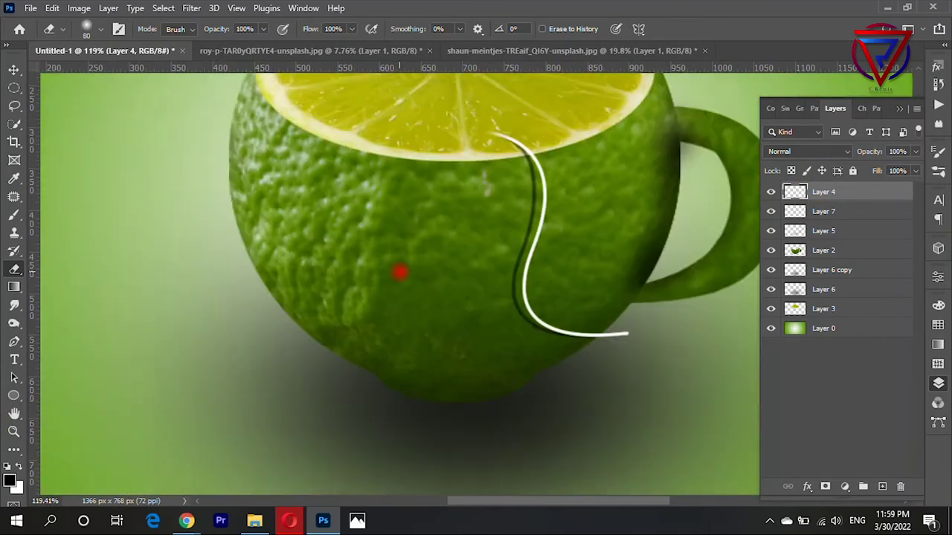
pyautogui.scroll(-3, 404, 278)
# Draw a pentagon with the Polygon Tool to the right of the cup
pyautogui.click(13, 395)
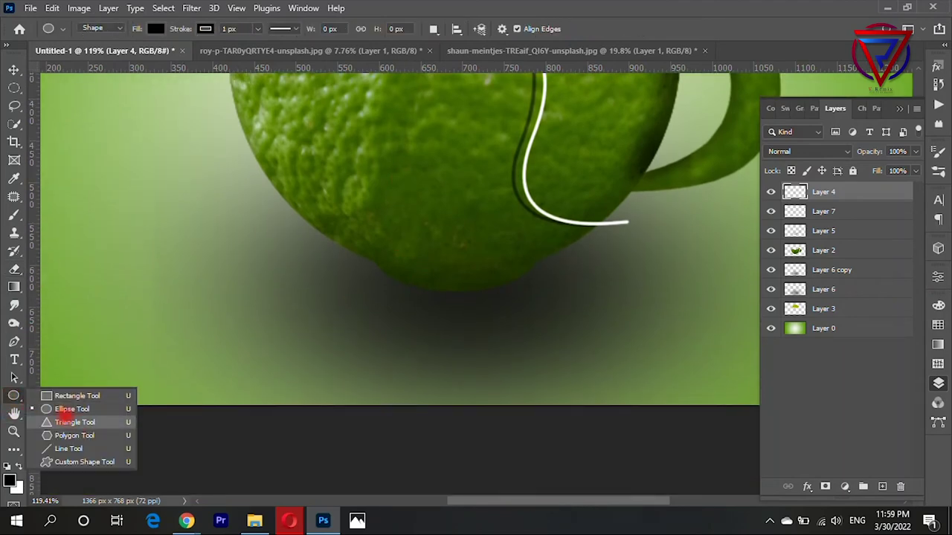
pyautogui.click(75, 435)
pyautogui.scroll(-3, 340, 257)
pyautogui.scroll(3, 506, 243)
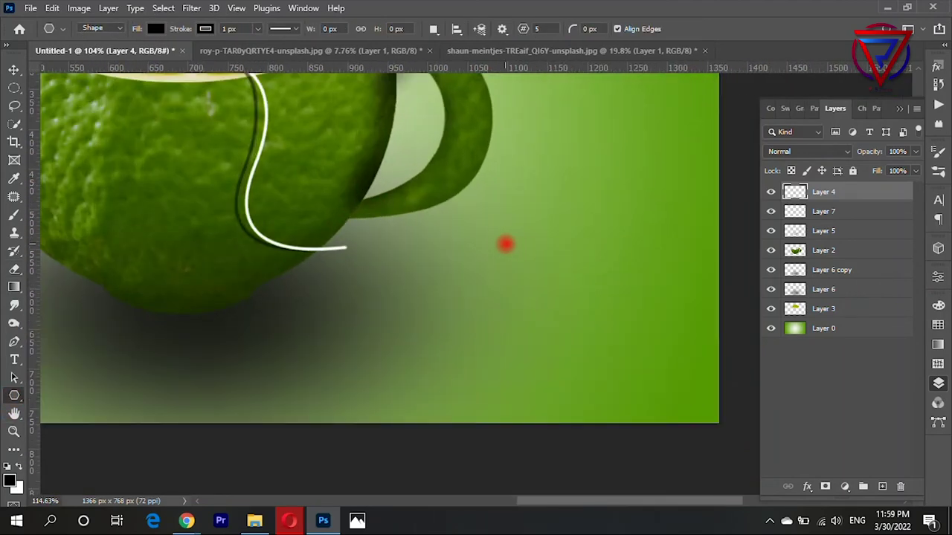
pyautogui.moveTo(493, 191); pyautogui.dragTo(600, 264)
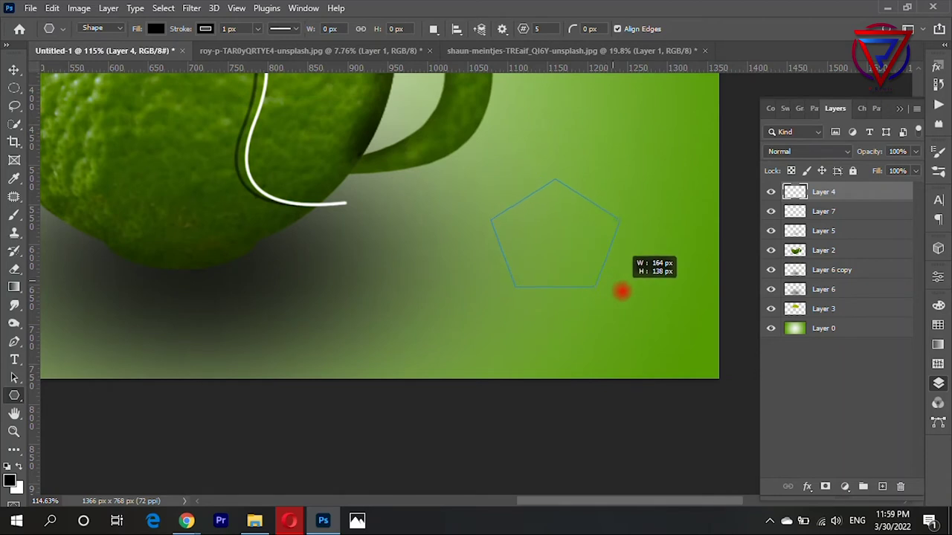
pyautogui.moveTo(600, 264); pyautogui.dragTo(644, 338)
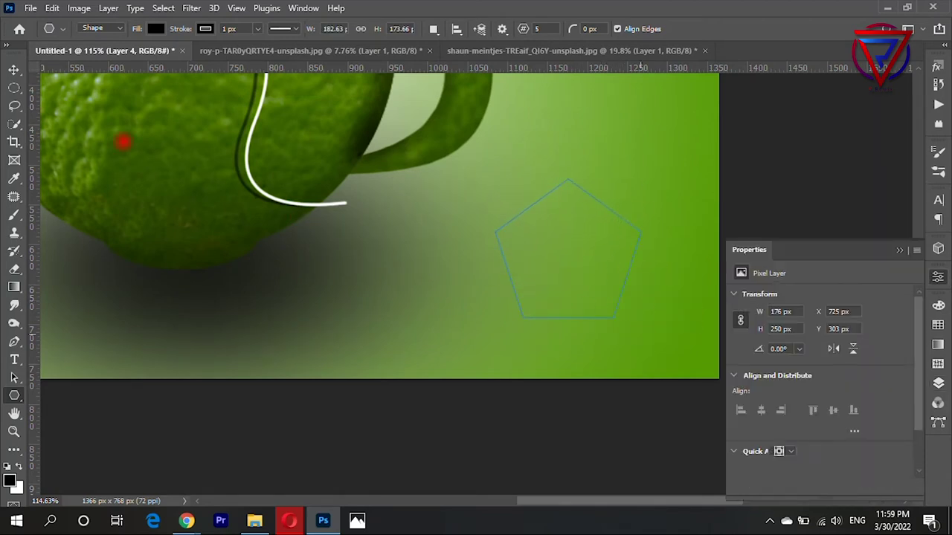
# Set Polygon 1's fill colour to white
pyautogui.click(779, 415)
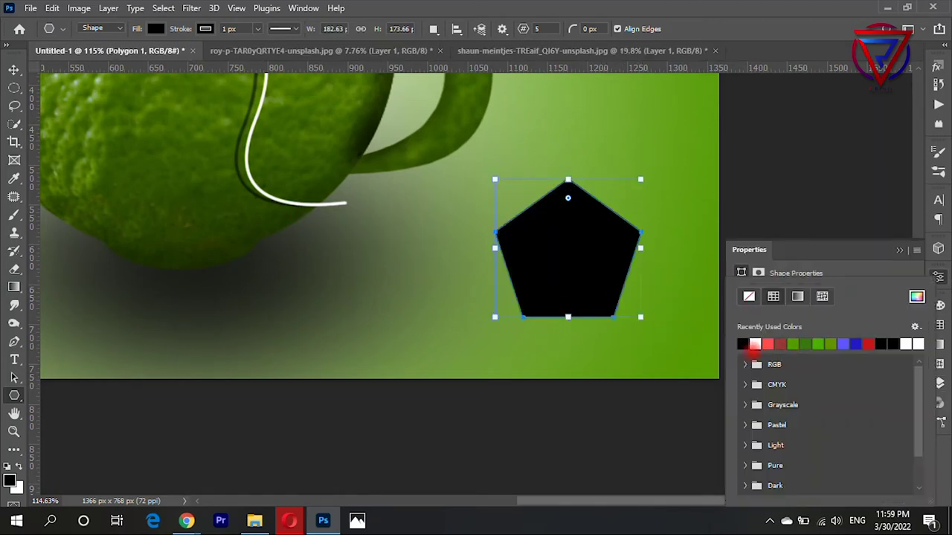
pyautogui.click(753, 344)
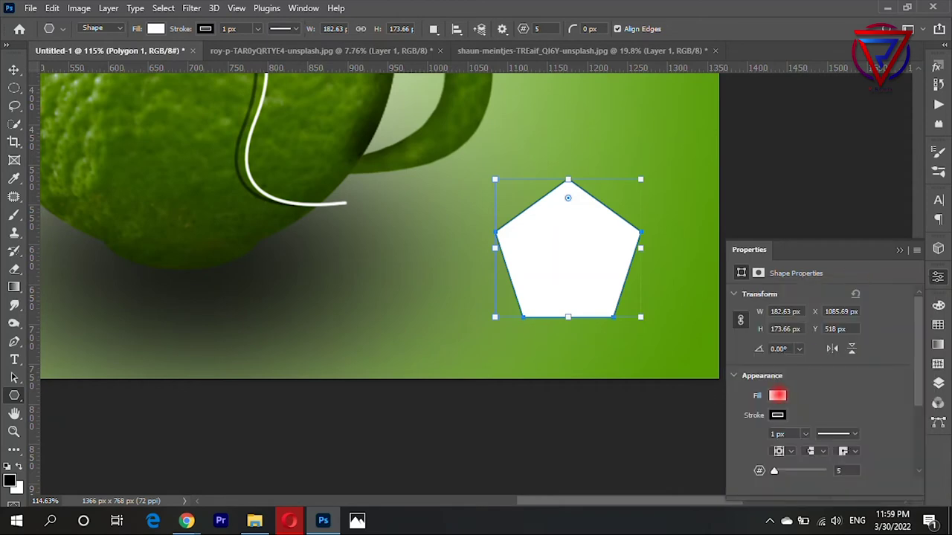
pyautogui.click(778, 395)
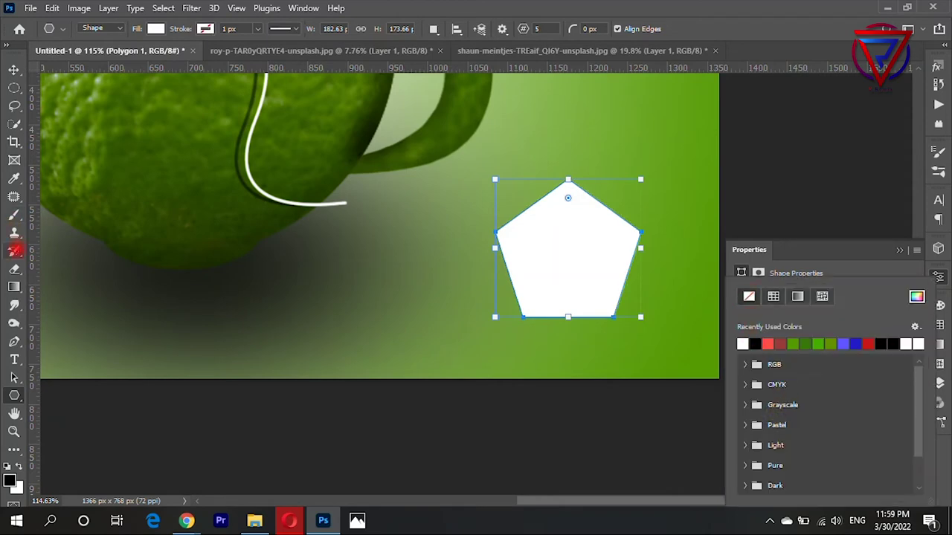
pyautogui.click(14, 269)
pyautogui.click(938, 384)
# Rasterize Polygon 1 and set a small Hard Round eraser for the tag's hole
pyautogui.scroll(4, 546, 191)
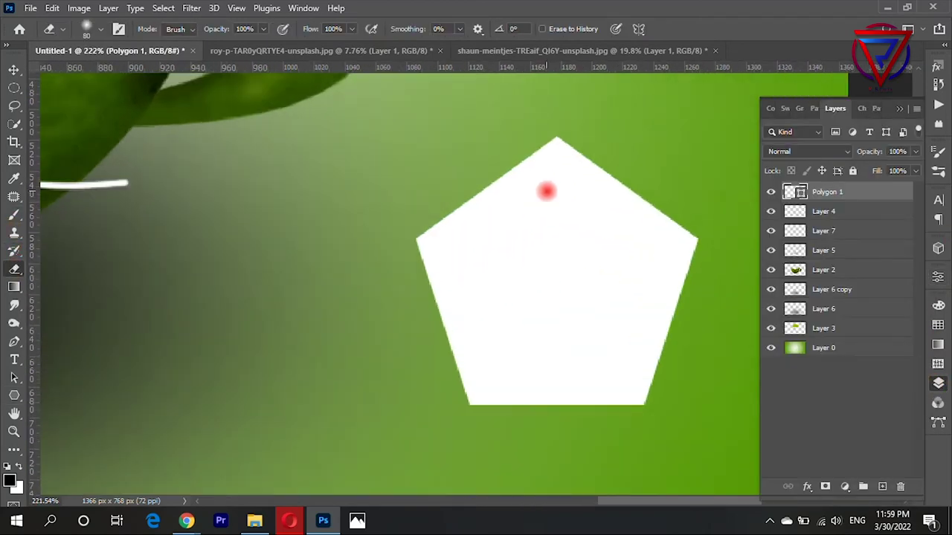
pyautogui.rightClick(848, 191)
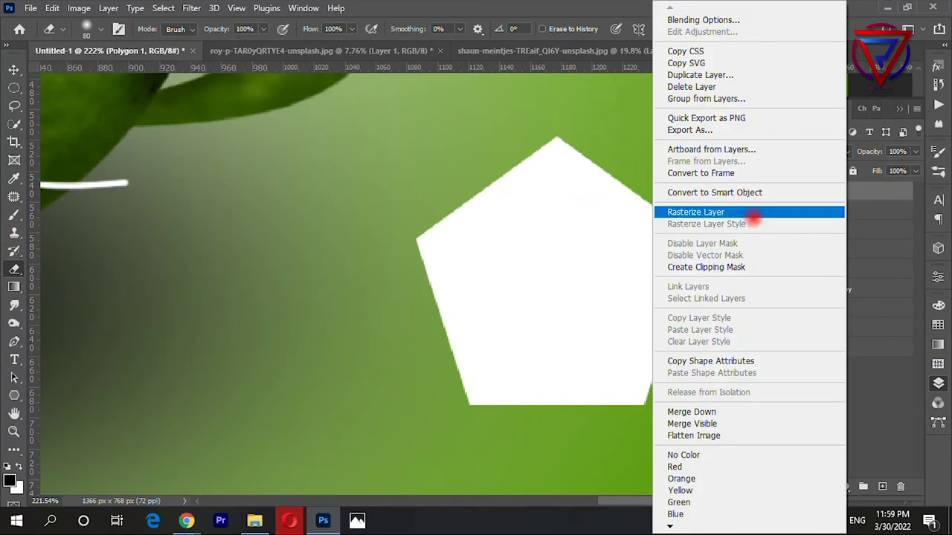
pyautogui.click(740, 212)
pyautogui.press('[')
pyautogui.press('[')
pyautogui.press('[')
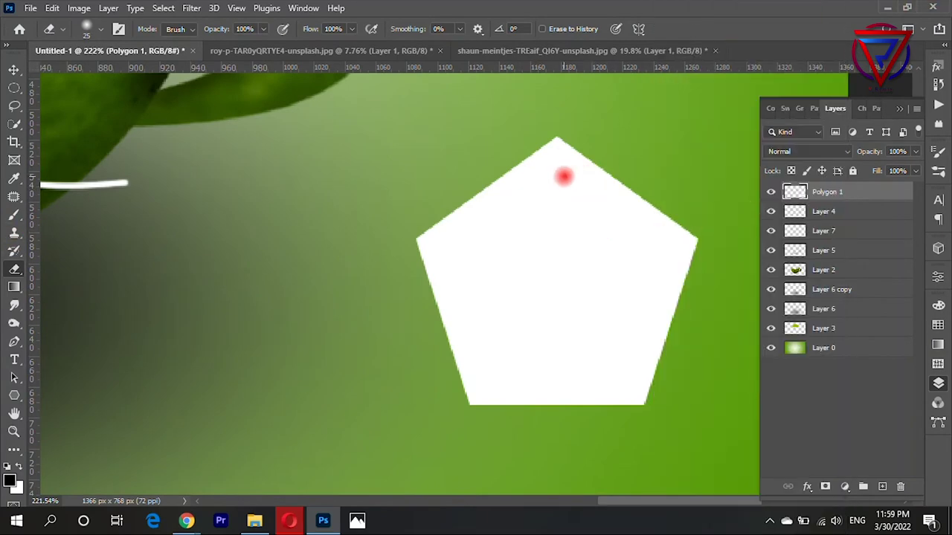
pyautogui.press('[')
pyautogui.press('[')
pyautogui.press('[')
pyautogui.rightClick(629, 148)
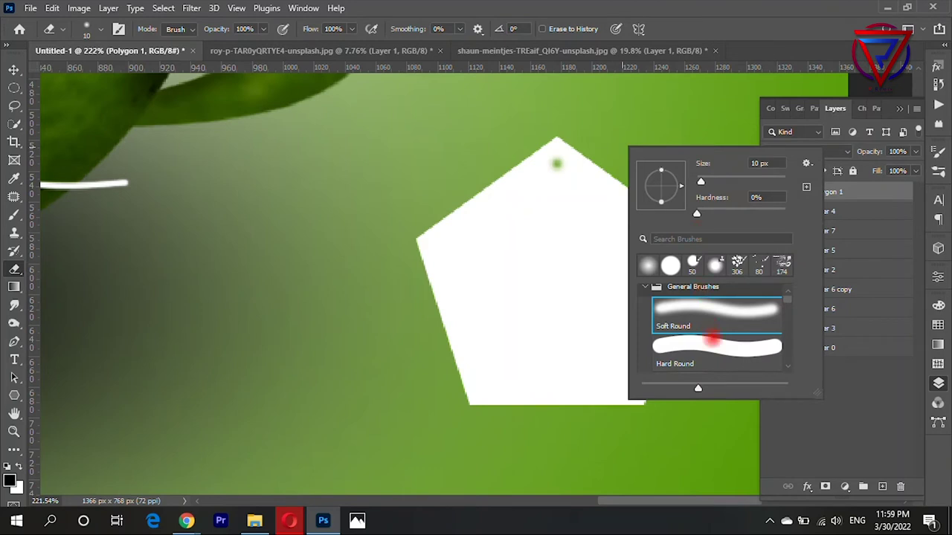
pyautogui.doubleClick(712, 339)
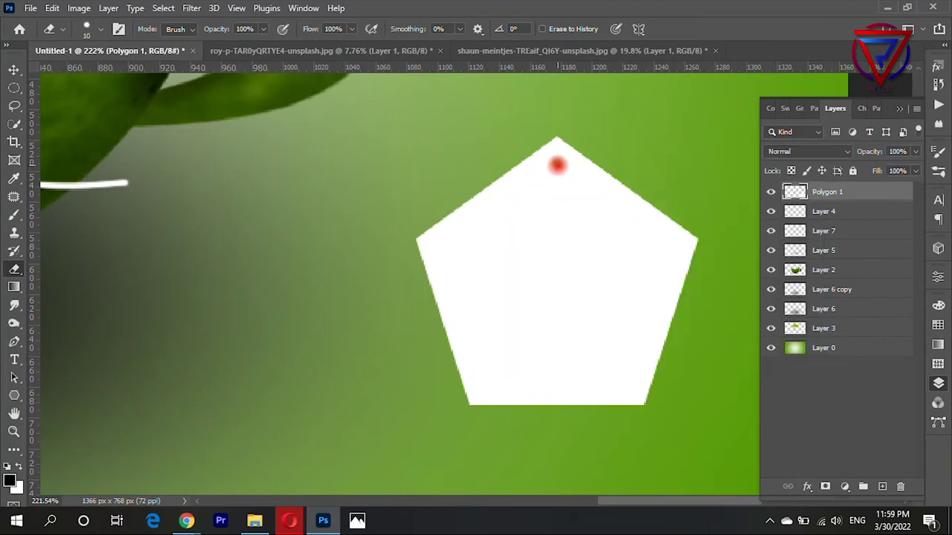
# Move the pentagon tag so its hole meets the end of the white string
pyautogui.press('v')
pyautogui.keyDown('alt'); pyautogui.scroll(-5, 510, 203); pyautogui.keyUp('alt')
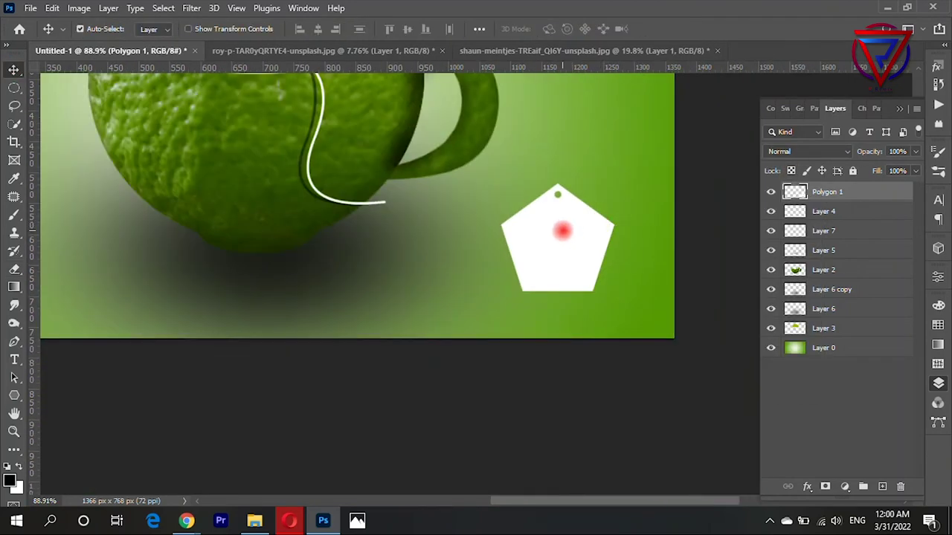
pyautogui.moveTo(561, 227); pyautogui.dragTo(388, 236)
pyautogui.keyDown('alt'); pyautogui.scroll(5, 389, 236); pyautogui.keyUp('alt')
pyautogui.moveTo(390, 198); pyautogui.dragTo(354, 216)
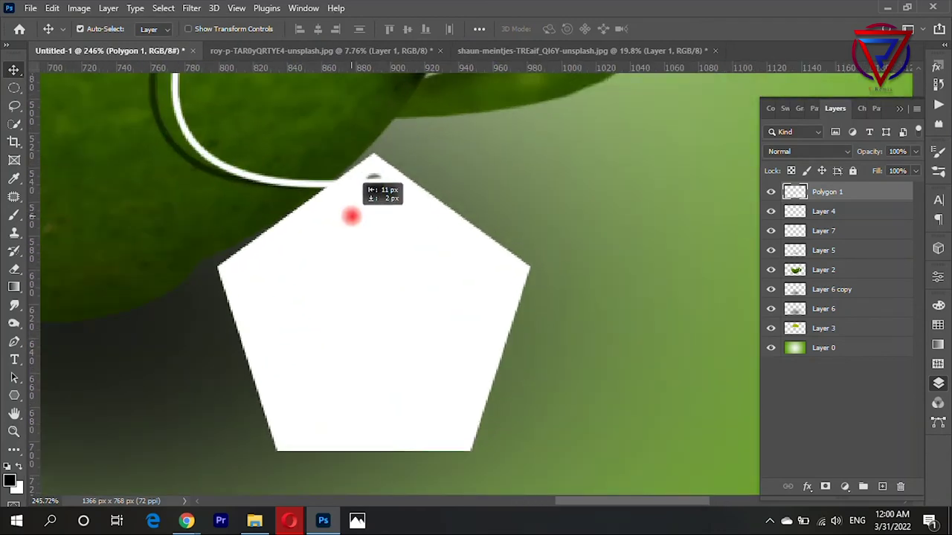
pyautogui.keyDown('alt'); pyautogui.scroll(2, 372, 223); pyautogui.keyUp('alt')
pyautogui.moveTo(408, 263); pyautogui.dragTo(416, 262)
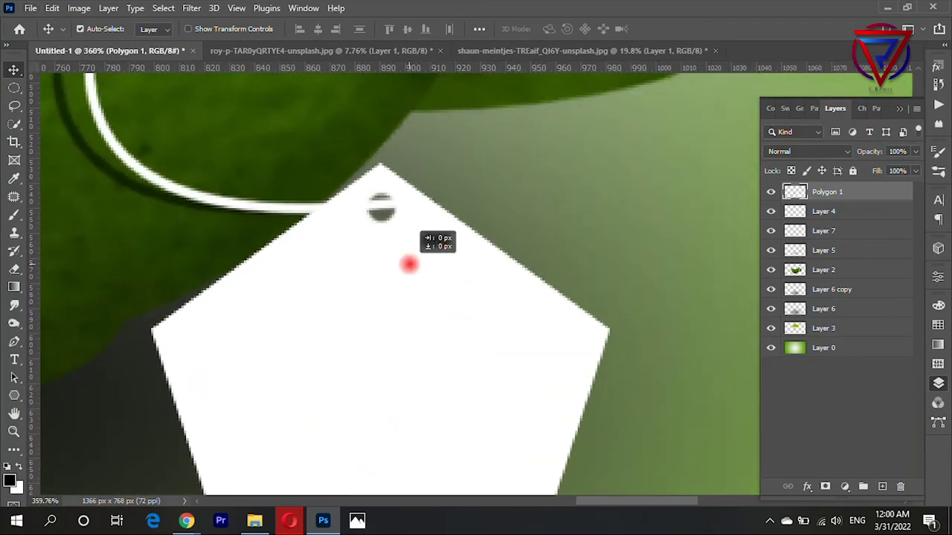
pyautogui.keyDown('alt'); pyautogui.scroll(-2, 548, 208); pyautogui.keyUp('alt')
pyautogui.keyDown('alt'); pyautogui.scroll(-3, 677, 184); pyautogui.keyUp('alt')
pyautogui.scroll(3, 623, 319)
pyautogui.keyDown('alt'); pyautogui.scroll(2, 620, 343); pyautogui.keyUp('alt')
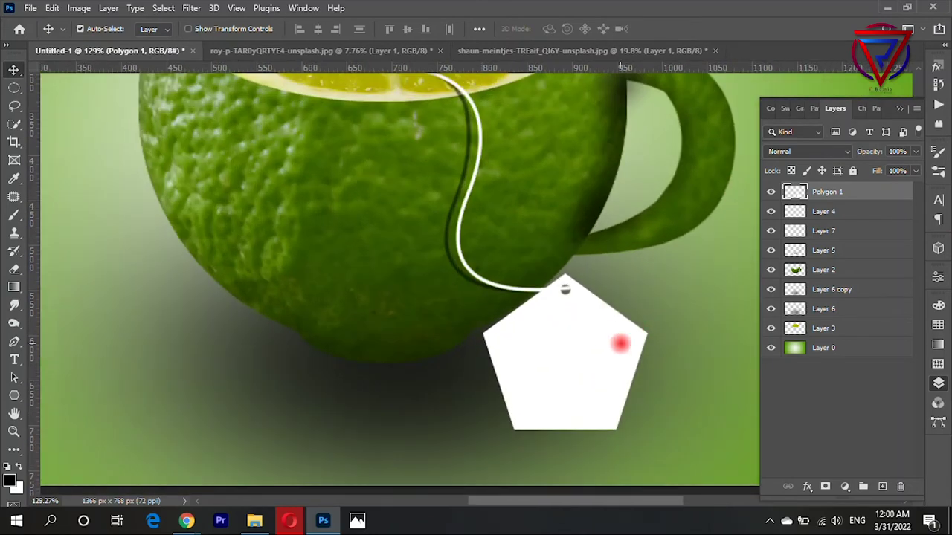
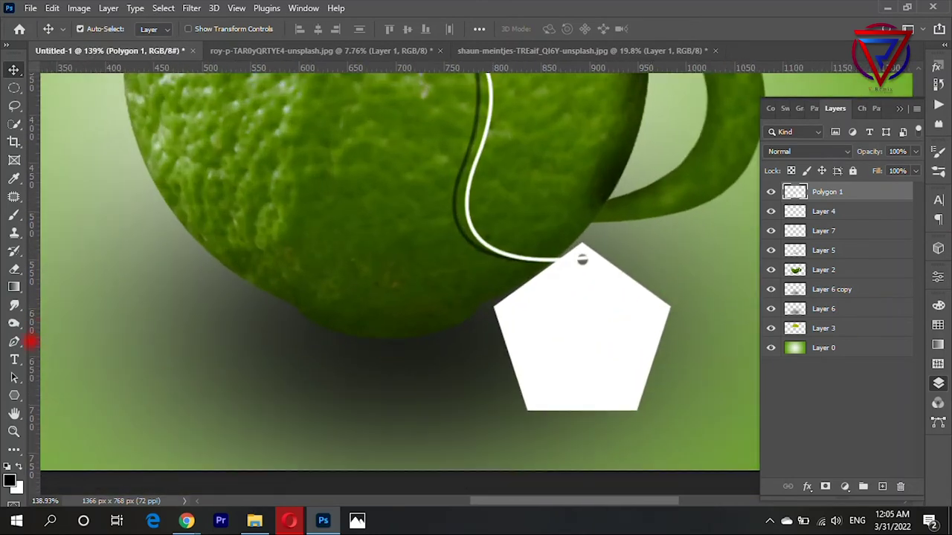
# Type 'Lemon Tea' on the tag, breaking it onto two lines before 'Tea'
pyautogui.click(14, 360)
pyautogui.click(536, 337)
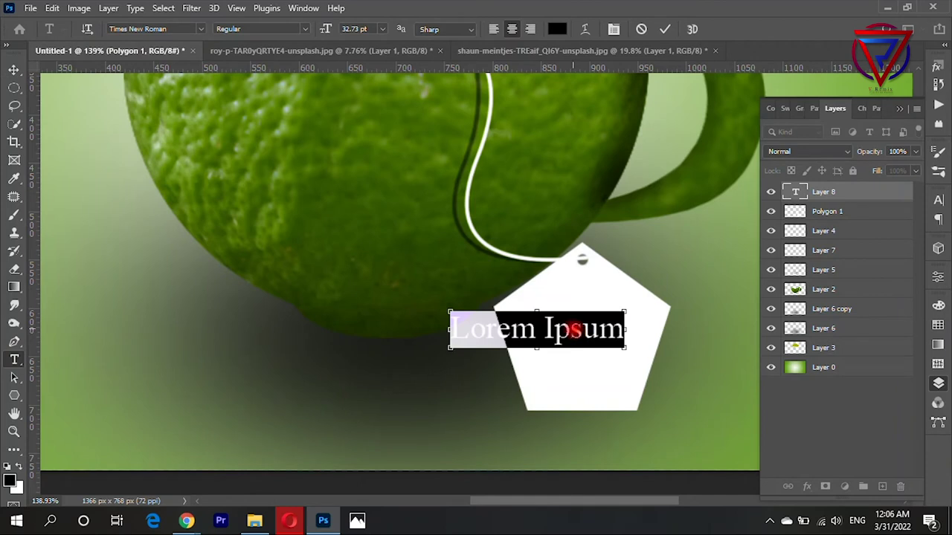
pyautogui.write('Lemon Tea')
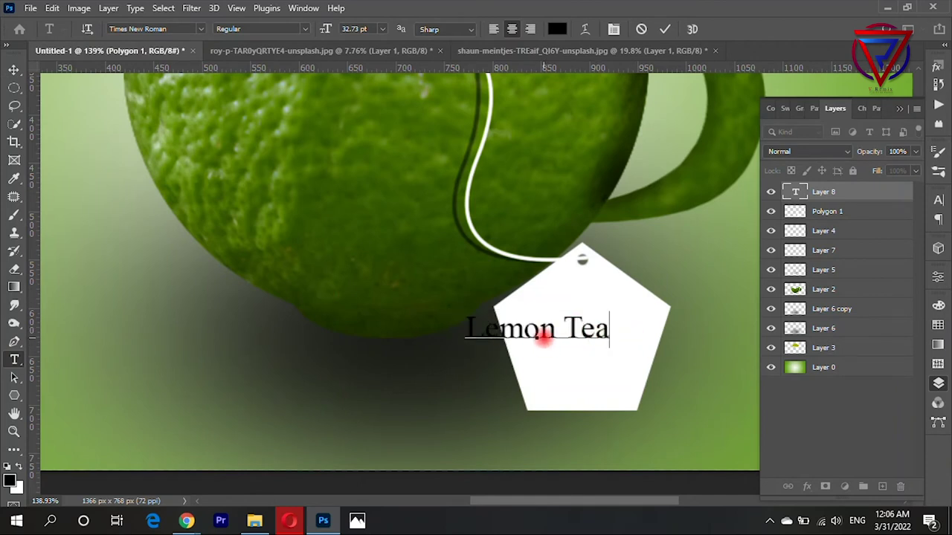
pyautogui.click(563, 331)
pyautogui.press('Return')
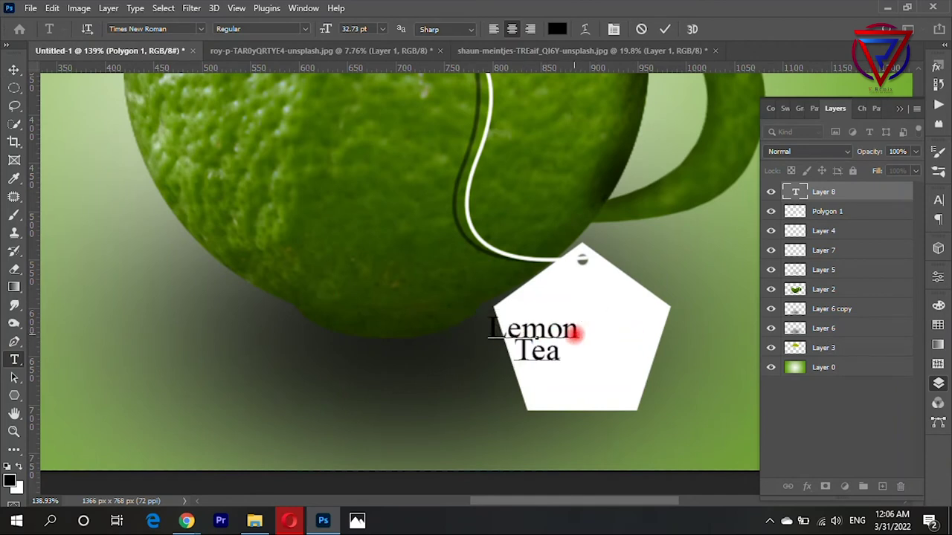
pyautogui.hotkey('ctrl', 'Return')
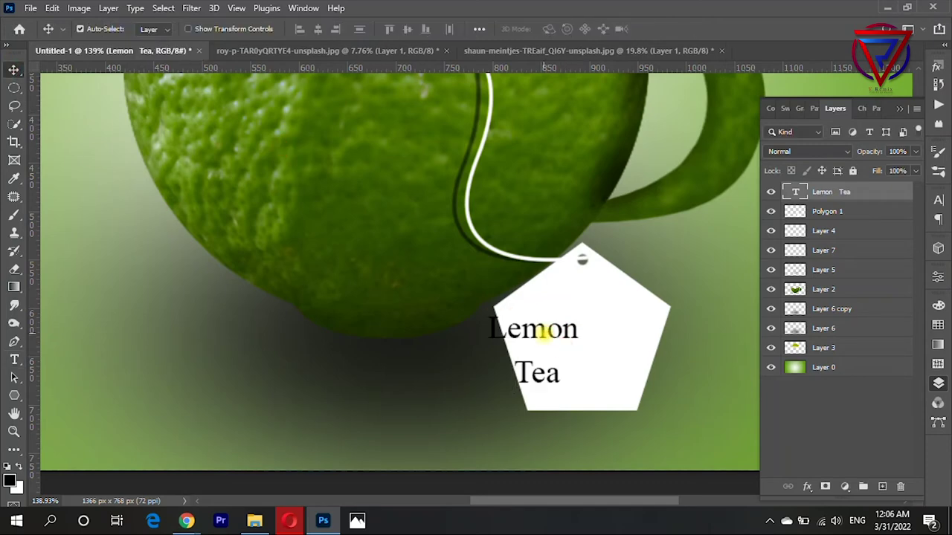
# Set the Lemon Tea heading in the Cinzel Black font
pyautogui.doubleClick(542, 329)
pyautogui.click(200, 29)
pyautogui.scroll(-5, 410, 140)
pyautogui.write('Bowlby One SC')
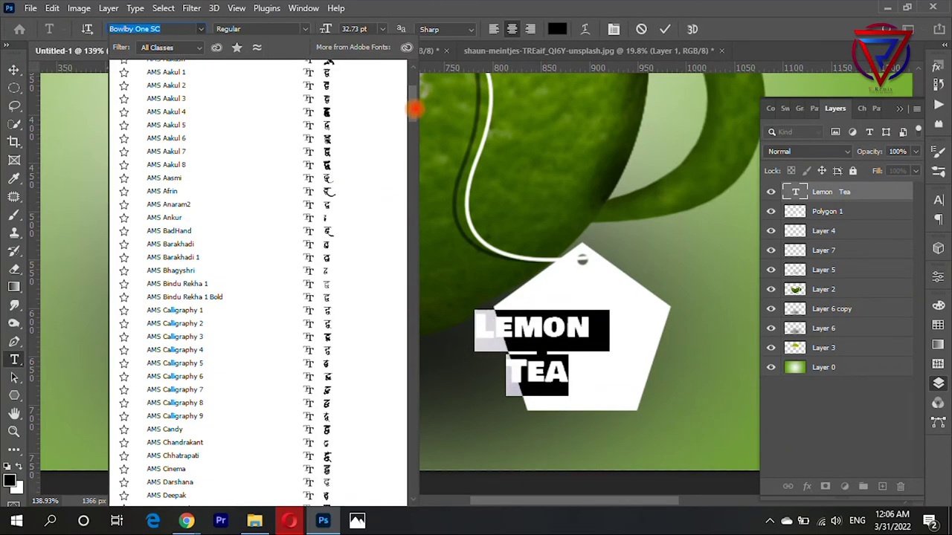
pyautogui.scroll(-5, 414, 224)
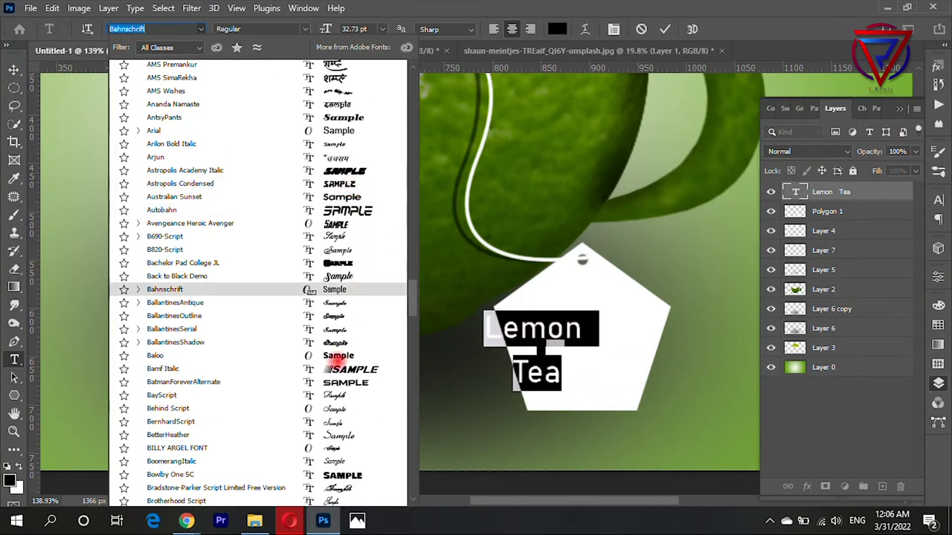
pyautogui.scroll(-1, 339, 355)
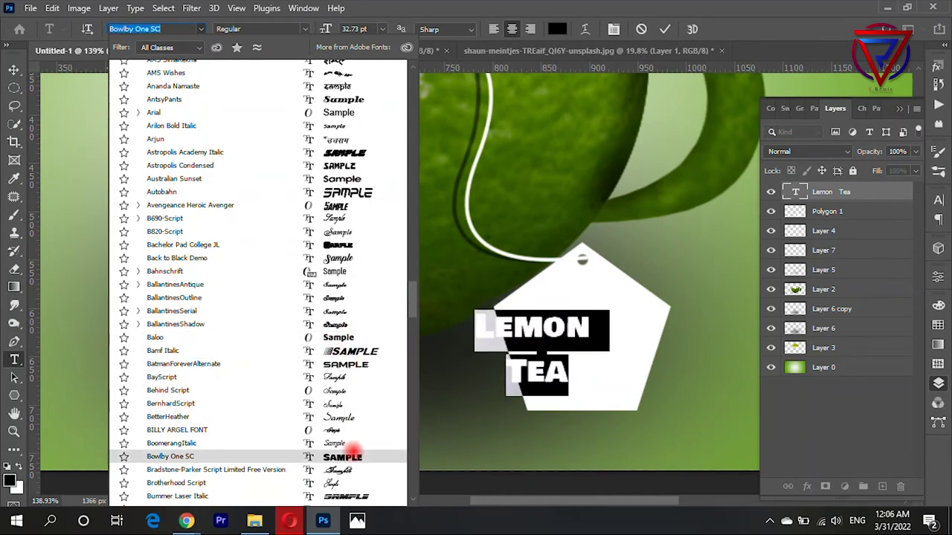
pyautogui.scroll(-2, 357, 450)
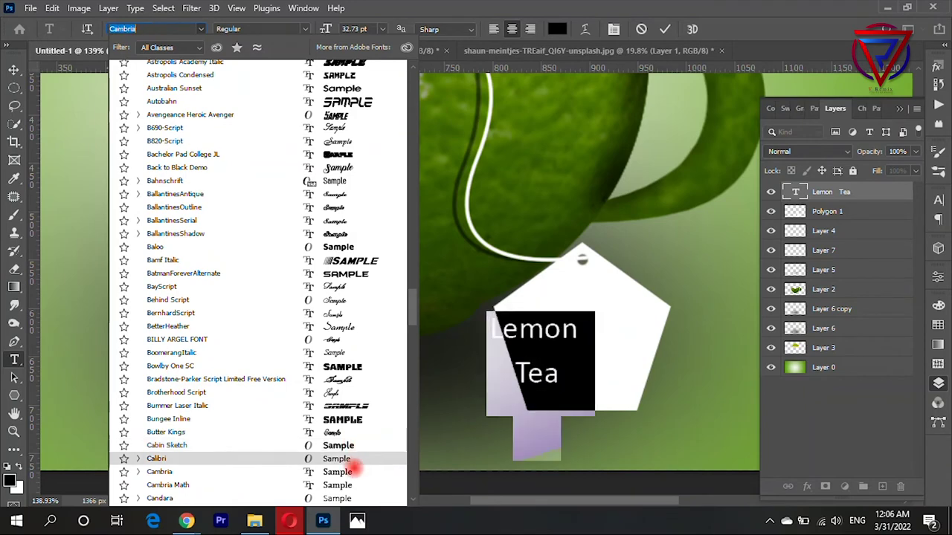
pyautogui.scroll(-3, 357, 461)
pyautogui.click(339, 424)
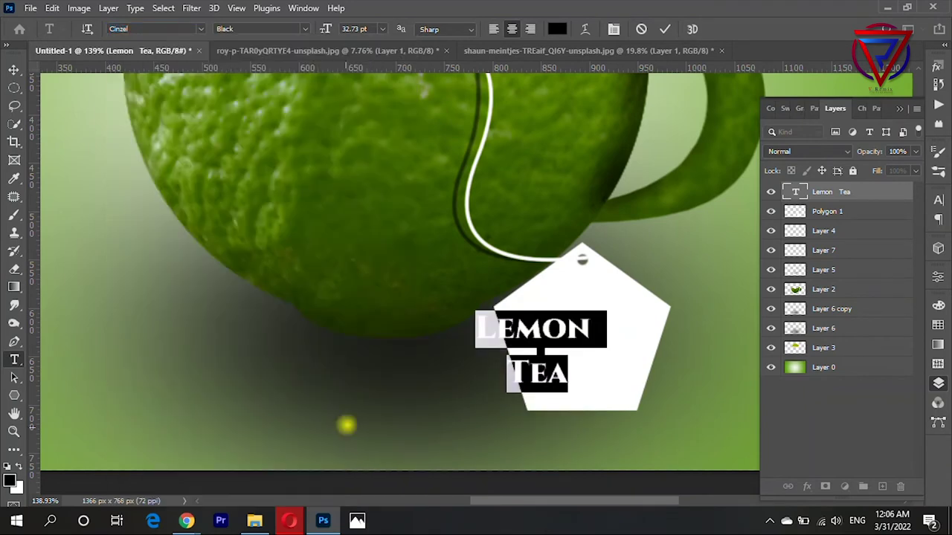
# Centre the Lemon Tea heading on the white pentagon tag
pyautogui.click(13, 70)
pyautogui.moveTo(553, 329); pyautogui.dragTo(601, 319)
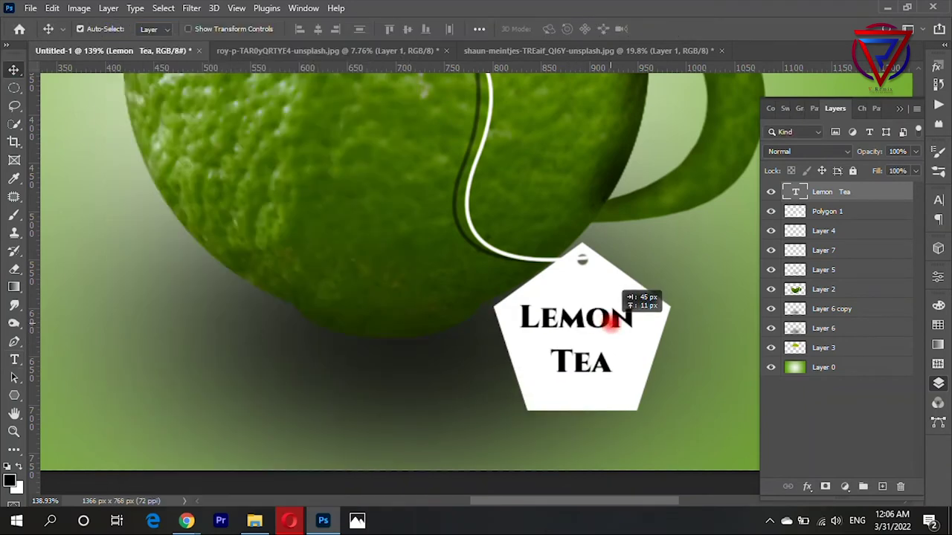
pyautogui.click(582, 319)
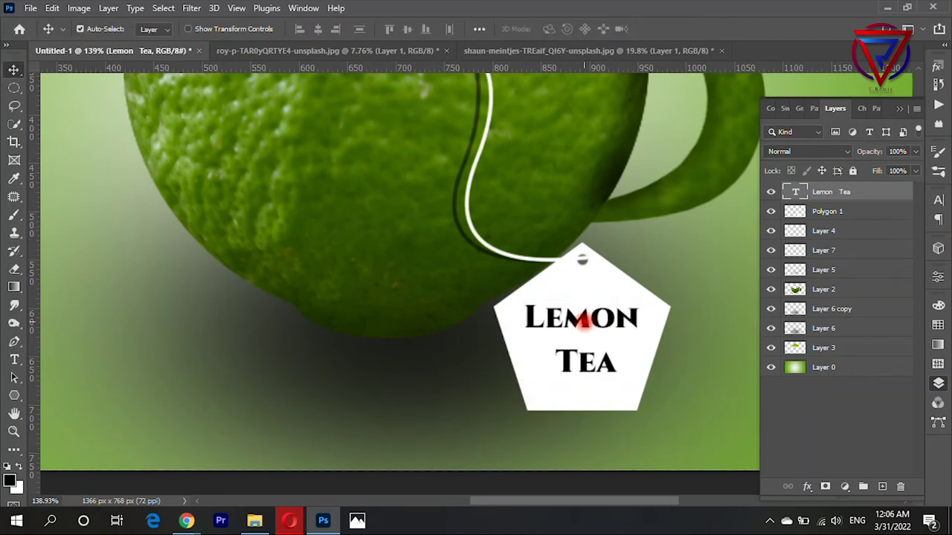
pyautogui.doubleClick(624, 319)
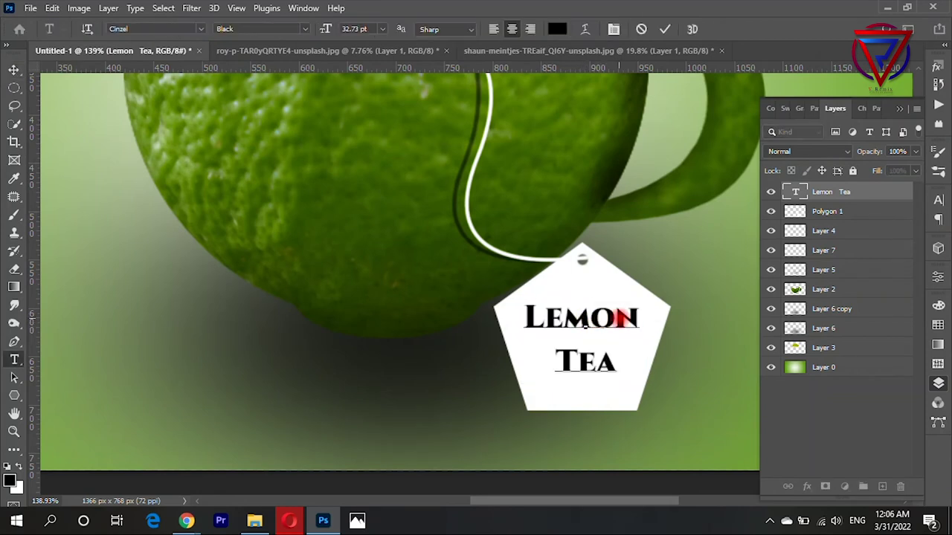
pyautogui.click(14, 71)
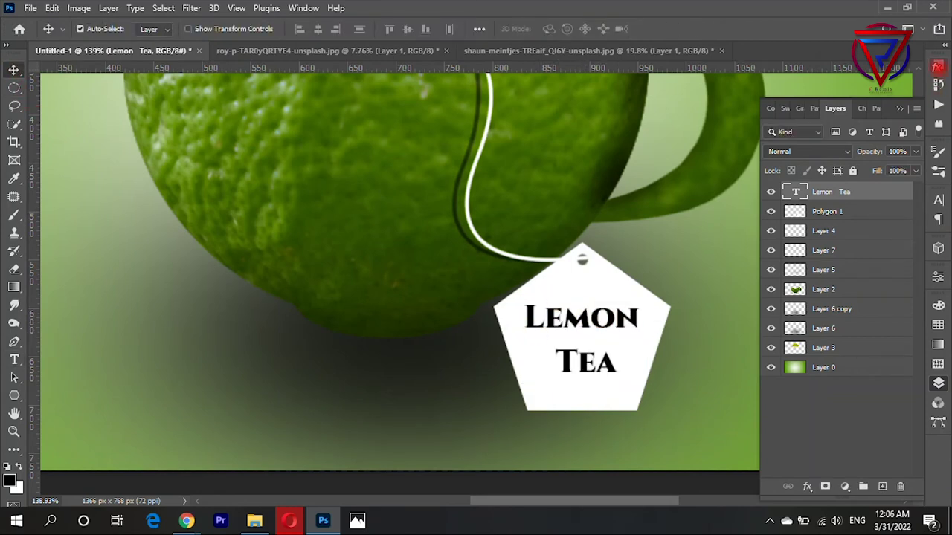
pyautogui.click(937, 67)
# Try silver, striped chrome, beige and brown fabric, grey-blue chrome and gold copper styles on the heading
pyautogui.click(885, 265)
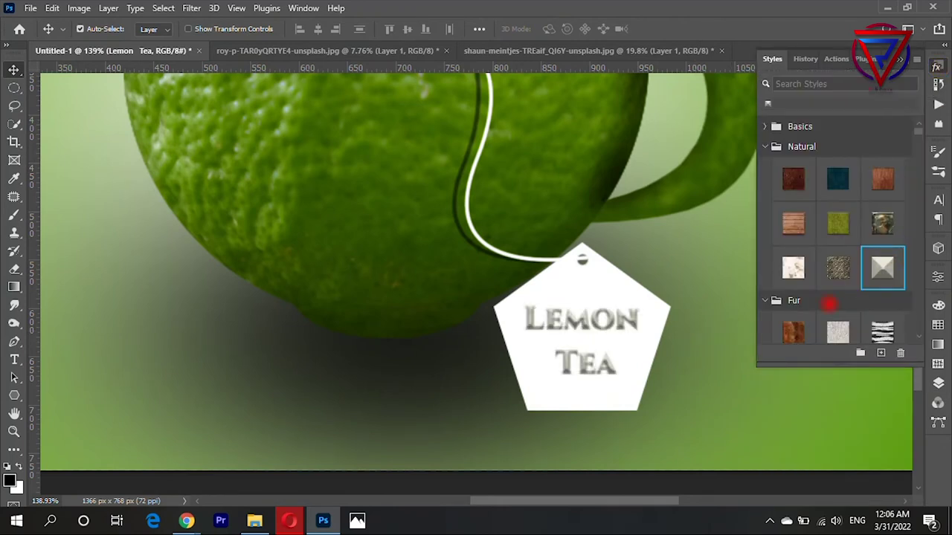
pyautogui.scroll(-1, 829, 303)
pyautogui.scroll(-1, 855, 268)
pyautogui.click(882, 227)
pyautogui.scroll(-1, 883, 253)
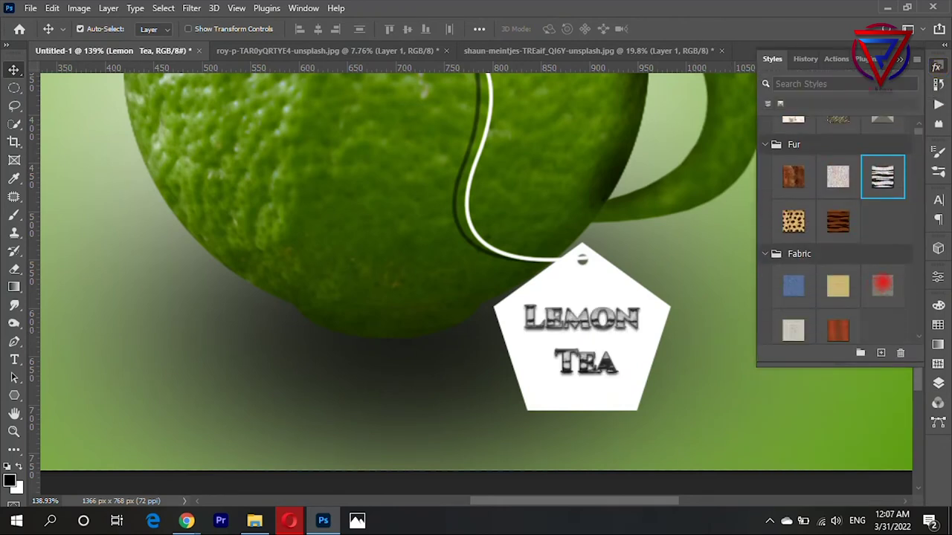
pyautogui.click(838, 285)
pyautogui.click(838, 329)
pyautogui.moveTo(930, 165); pyautogui.dragTo(927, 197)
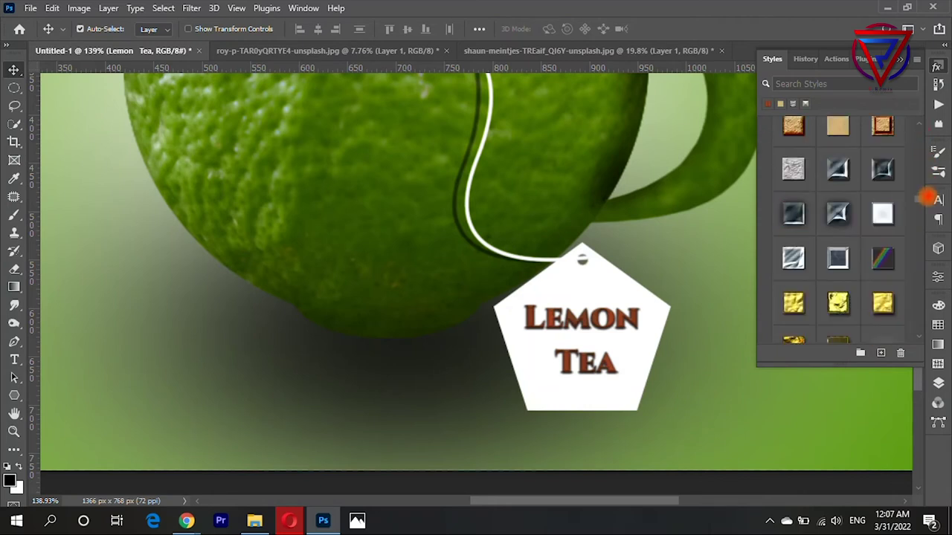
pyautogui.click(883, 210)
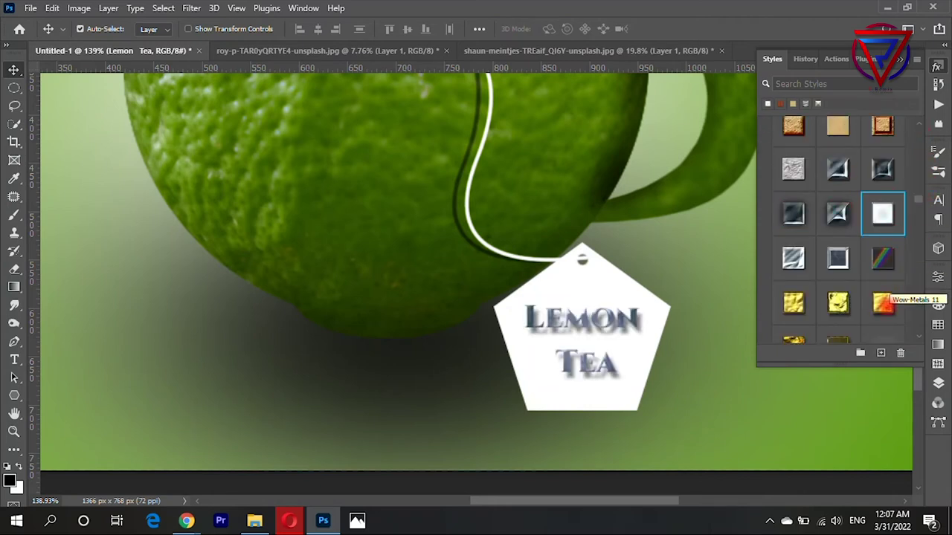
pyautogui.click(882, 133)
# Try grey silver, dark purple and green embossed preset styles on the heading
pyautogui.scroll(-3, 840, 223)
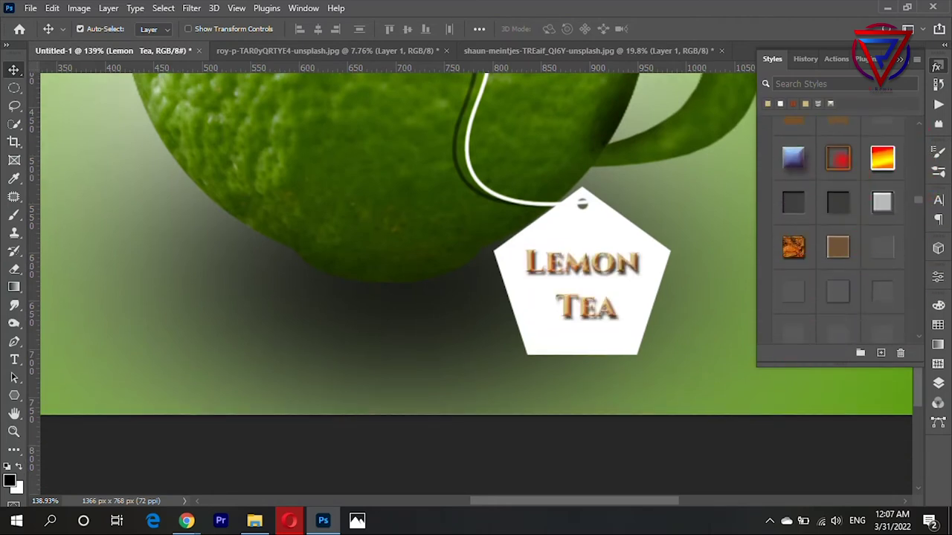
pyautogui.click(885, 202)
pyautogui.scroll(-2, 807, 284)
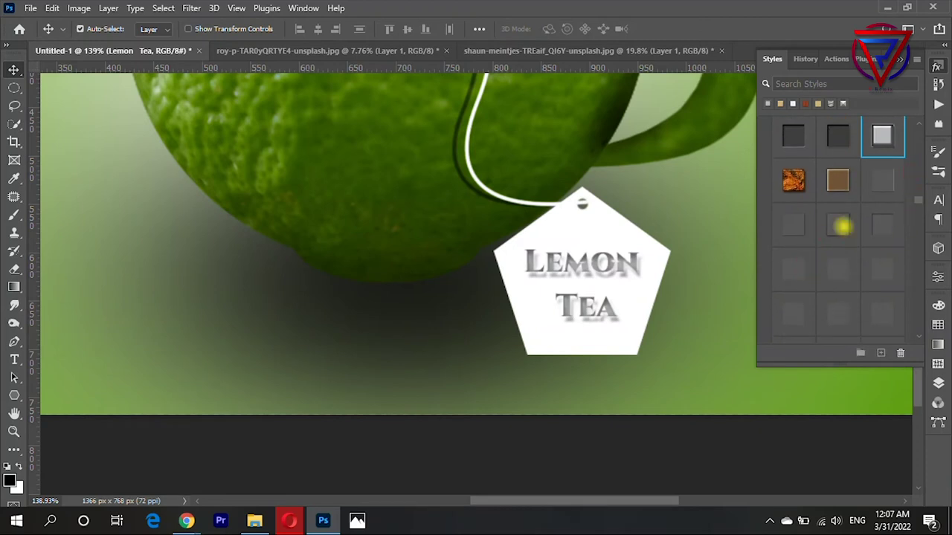
pyautogui.click(838, 225)
pyautogui.click(793, 226)
pyautogui.click(882, 225)
pyautogui.moveTo(917, 200); pyautogui.dragTo(918, 248)
pyautogui.click(792, 178)
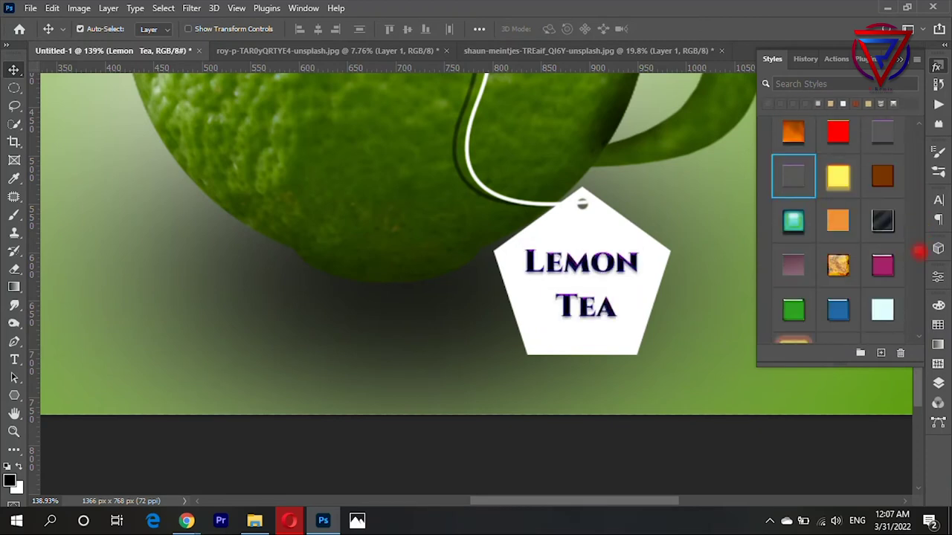
pyautogui.click(794, 310)
# Apply the bright green textured preset style to the Lemon Tea heading
pyautogui.scroll(2, 856, 313)
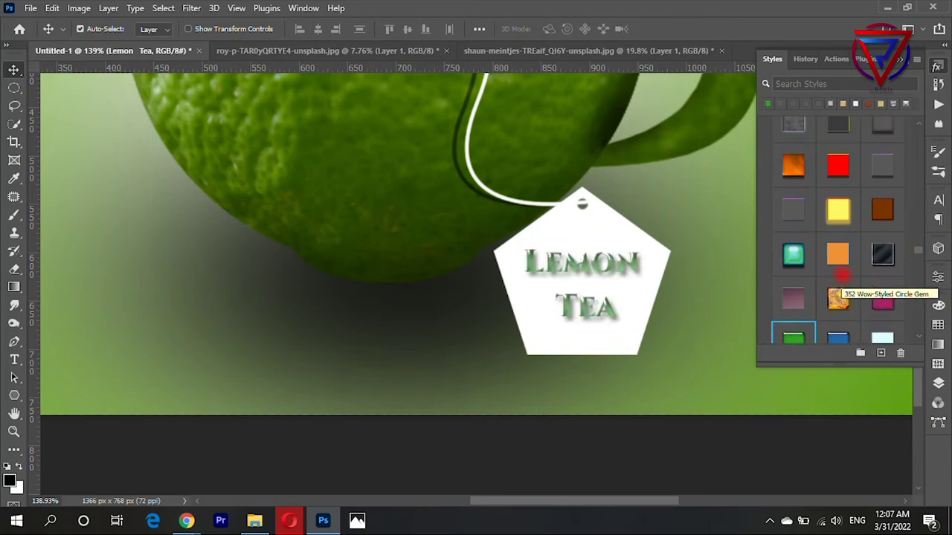
pyautogui.scroll(2, 583, 260)
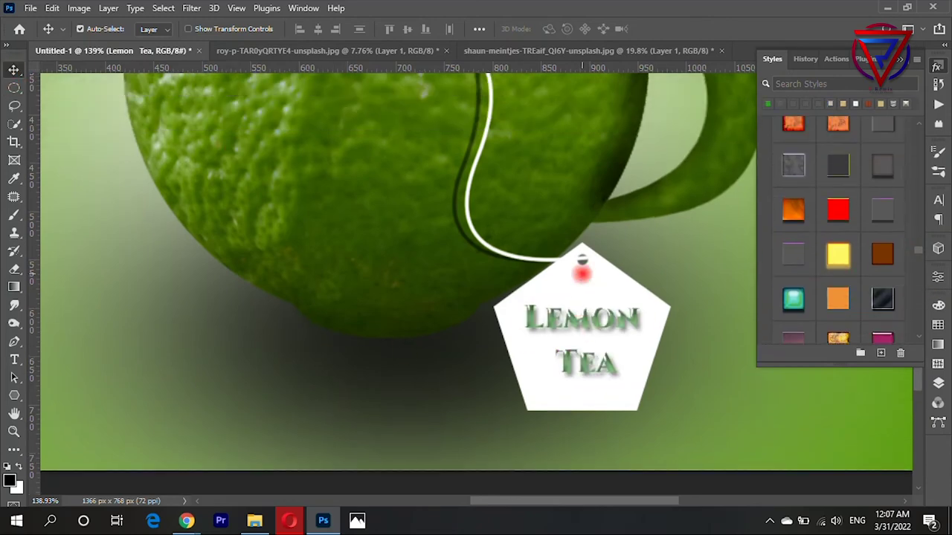
pyautogui.scroll(1, 601, 299)
pyautogui.keyDown('alt'); pyautogui.scroll(-2, 601, 299); pyautogui.keyUp('alt')
pyautogui.keyDown('alt'); pyautogui.scroll(-3, 570, 320); pyautogui.keyUp('alt')
pyautogui.keyDown('alt'); pyautogui.scroll(2, 601, 323); pyautogui.keyUp('alt')
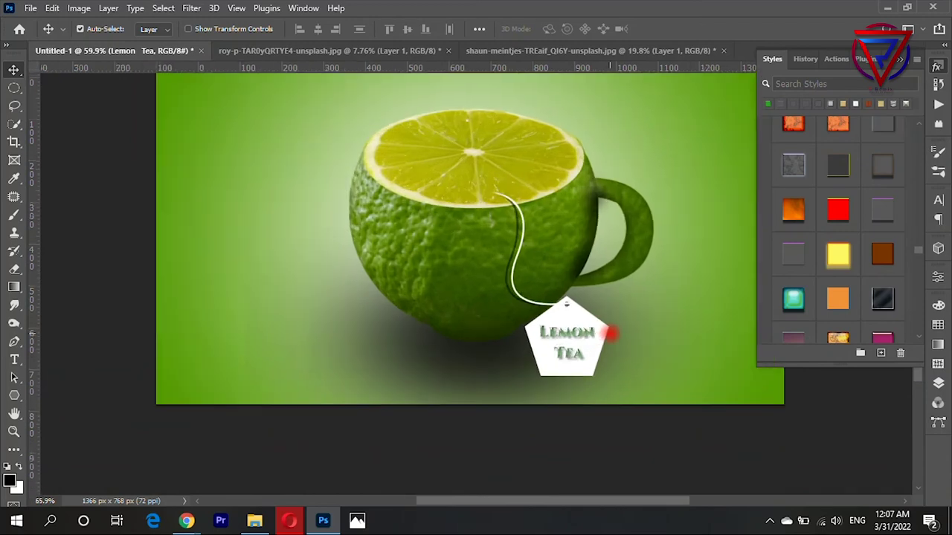
pyautogui.scroll(-3, 918, 251)
pyautogui.scroll(-3, 920, 319)
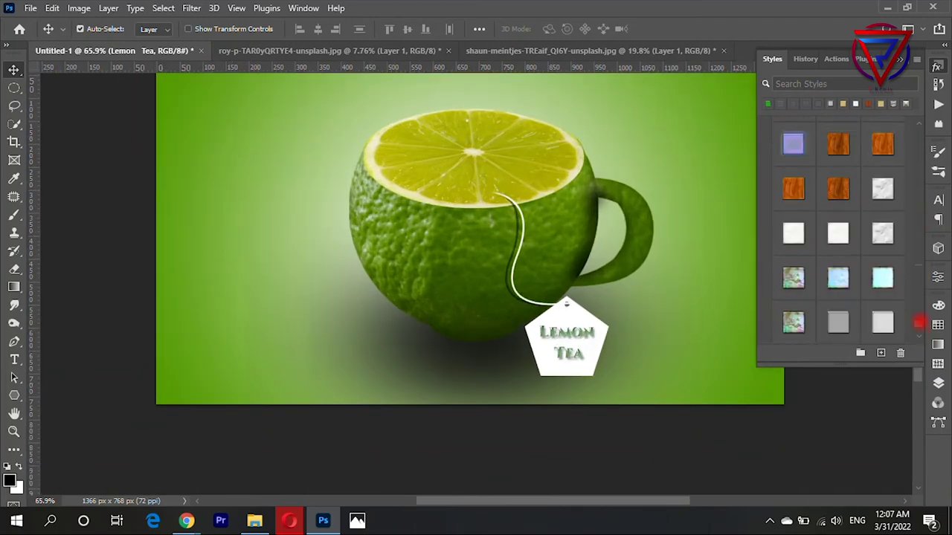
pyautogui.scroll(-3, 920, 312)
pyautogui.scroll(-3, 921, 299)
pyautogui.scroll(-3, 922, 290)
pyautogui.scroll(-3, 923, 276)
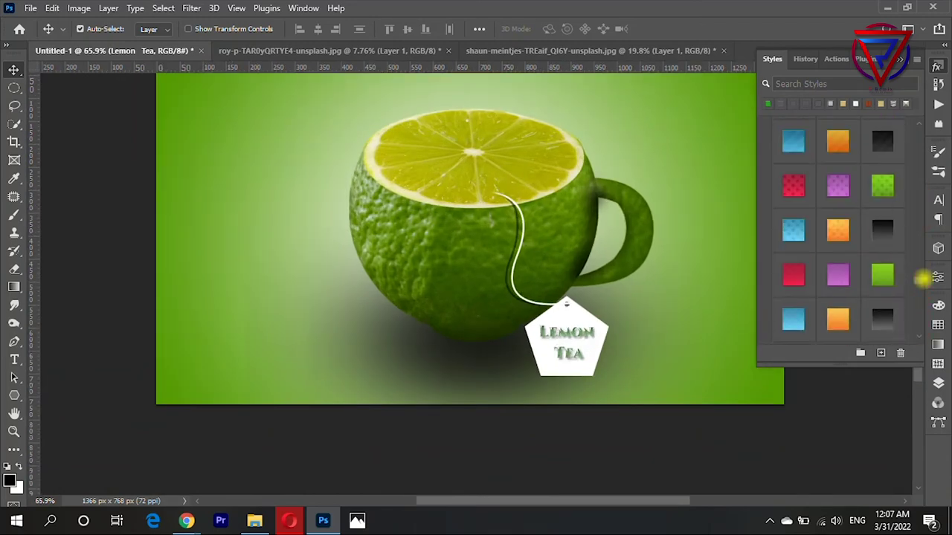
pyautogui.scroll(-3, 923, 276)
pyautogui.click(883, 218)
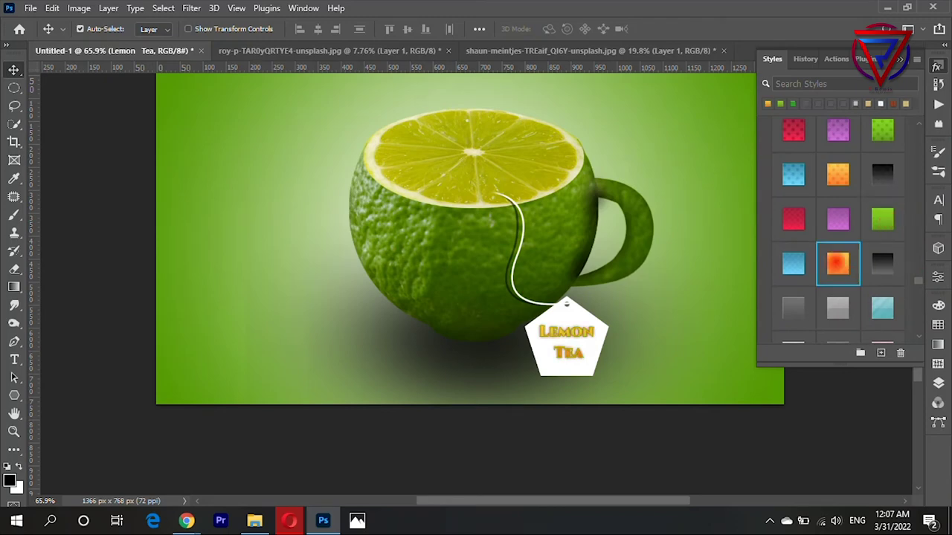
pyautogui.click(883, 130)
pyautogui.keyDown('alt'); pyautogui.scroll(2, 578, 323); pyautogui.keyUp('alt')
pyautogui.keyDown('alt'); pyautogui.scroll(2, 579, 323); pyautogui.keyUp('alt')
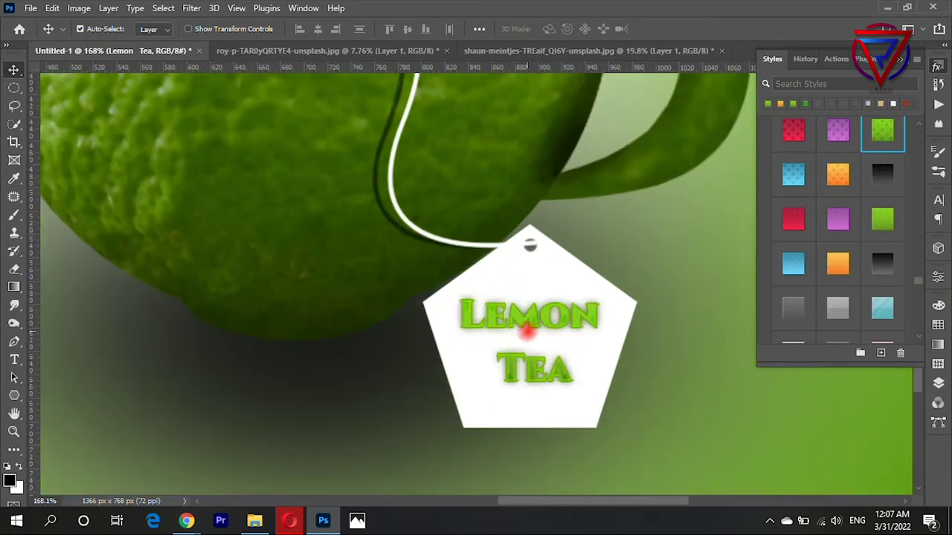
pyautogui.keyDown('alt'); pyautogui.scroll(2, 525, 329); pyautogui.keyUp('alt')
# Turn off the heading's Outer Glow effect after comparing its effects
pyautogui.click(939, 383)
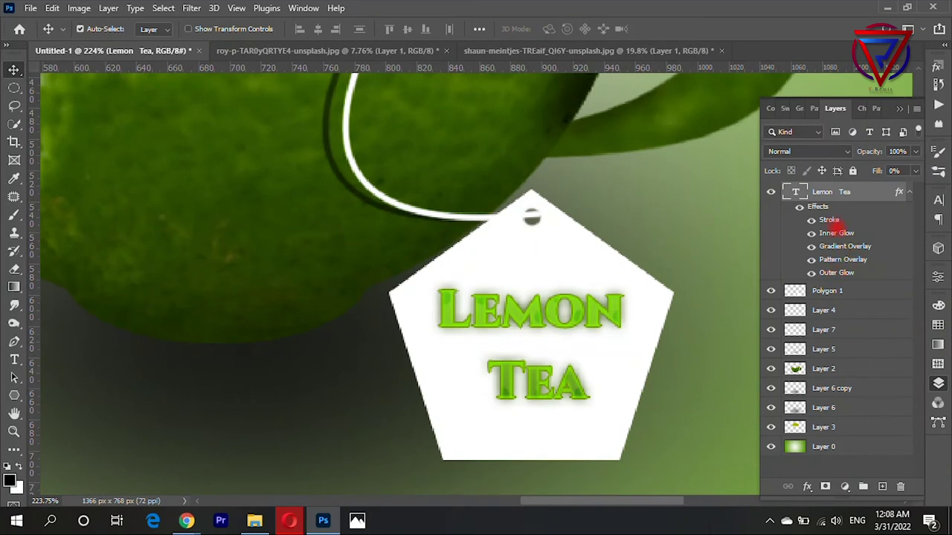
pyautogui.click(811, 233)
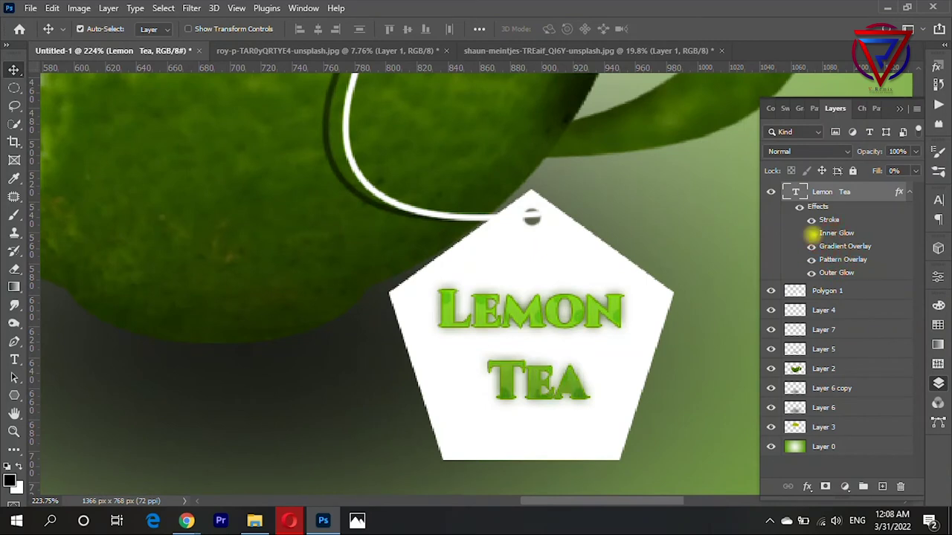
pyautogui.click(812, 260)
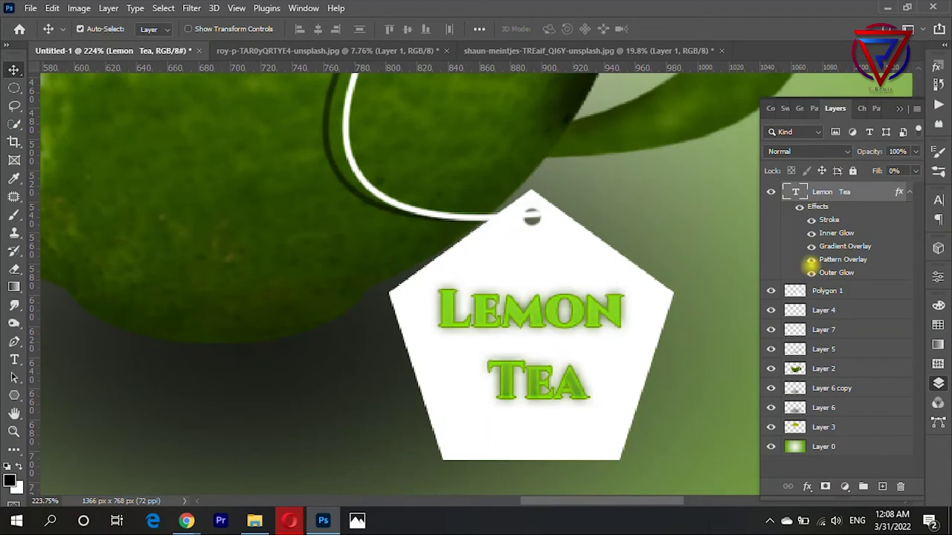
pyautogui.click(811, 272)
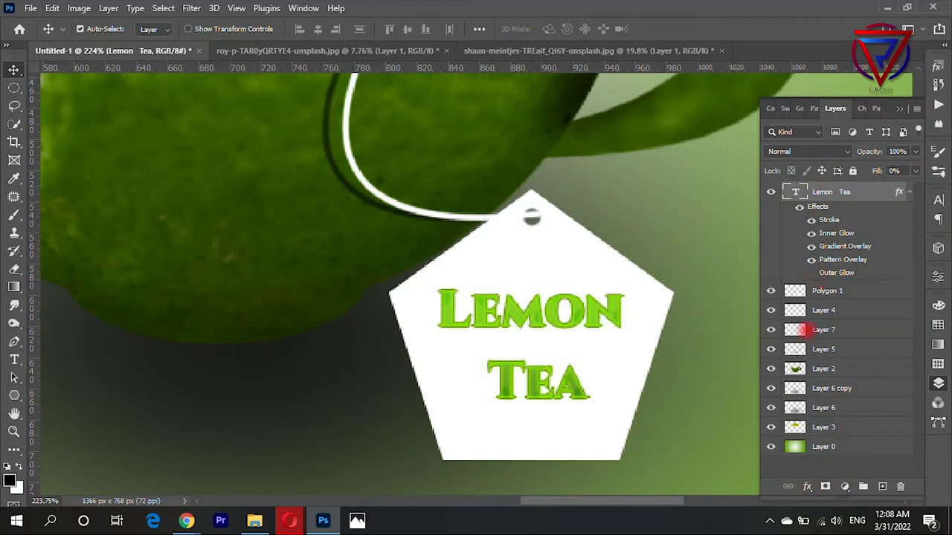
# Add a Drop Shadow effect in the heading's Layer Style settings
pyautogui.click(808, 486)
pyautogui.click(848, 476)
pyautogui.click(908, 170)
pyautogui.doubleClick(900, 192)
pyautogui.moveTo(631, 113); pyautogui.dragTo(793, 115)
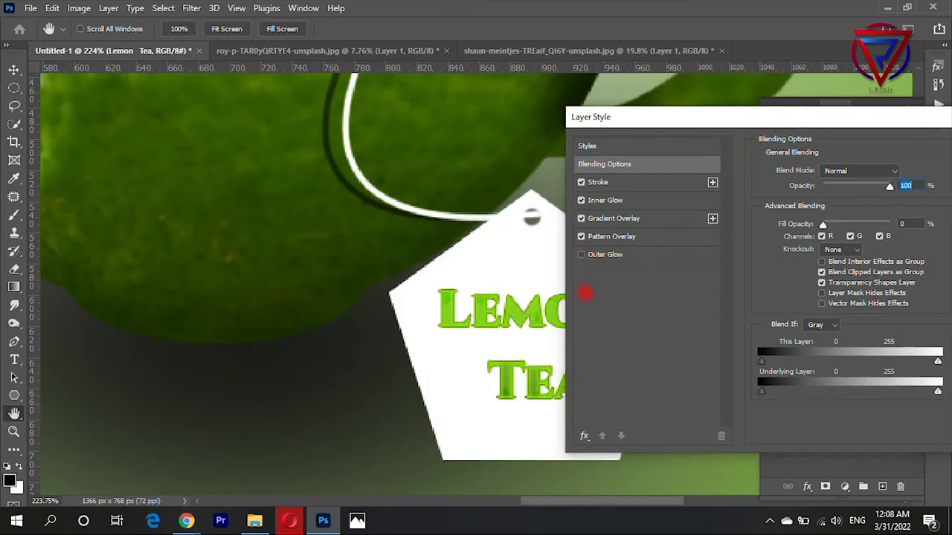
pyautogui.click(584, 436)
pyautogui.click(606, 385)
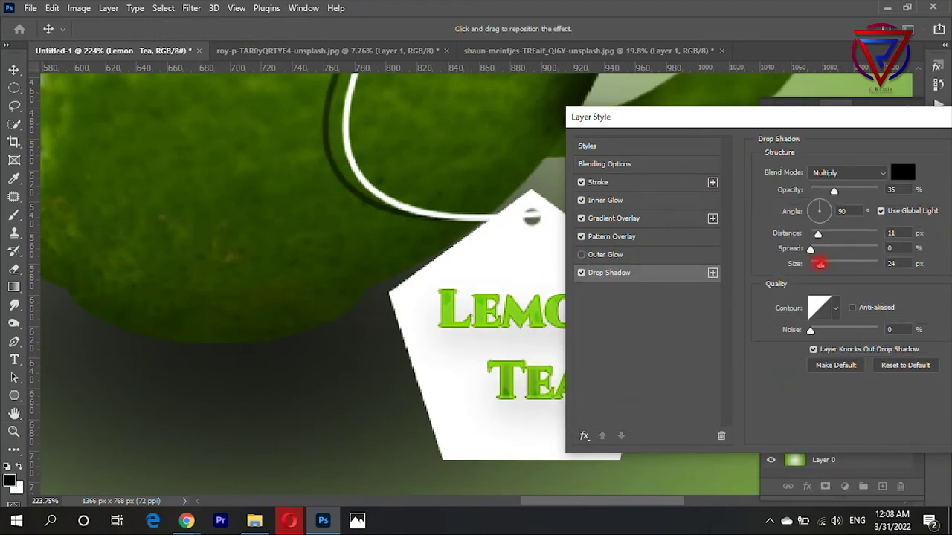
# Set the drop shadow to 85% opacity, 5 px distance, 12% spread and 4 px size
pyautogui.moveTo(820, 263); pyautogui.dragTo(812, 232)
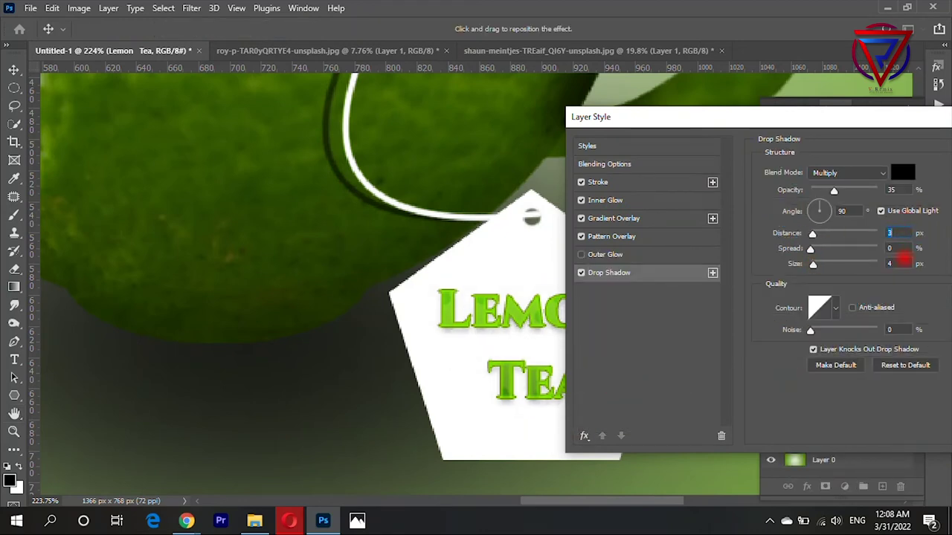
pyautogui.moveTo(834, 191); pyautogui.dragTo(867, 190)
pyautogui.write('2')
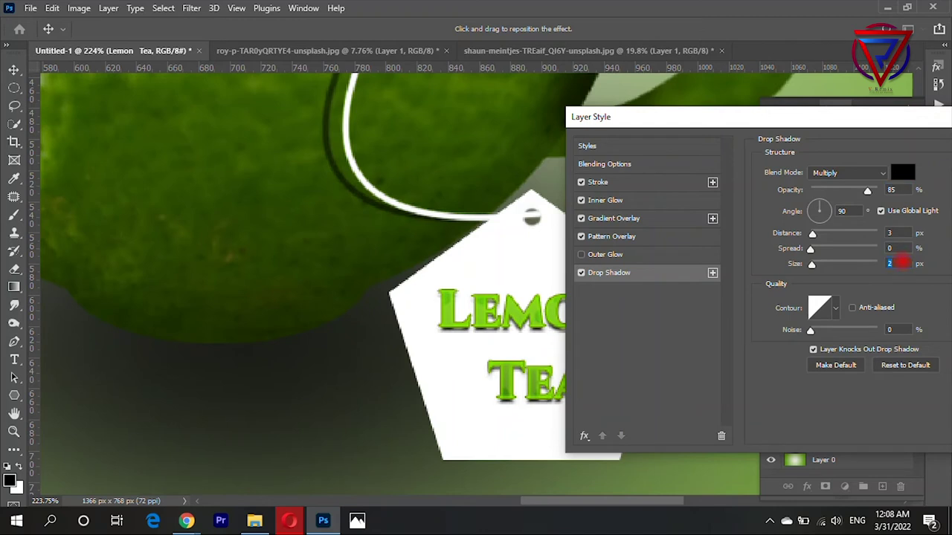
pyautogui.click(889, 233)
pyautogui.write('6')
pyautogui.click(889, 248)
pyautogui.write('7')
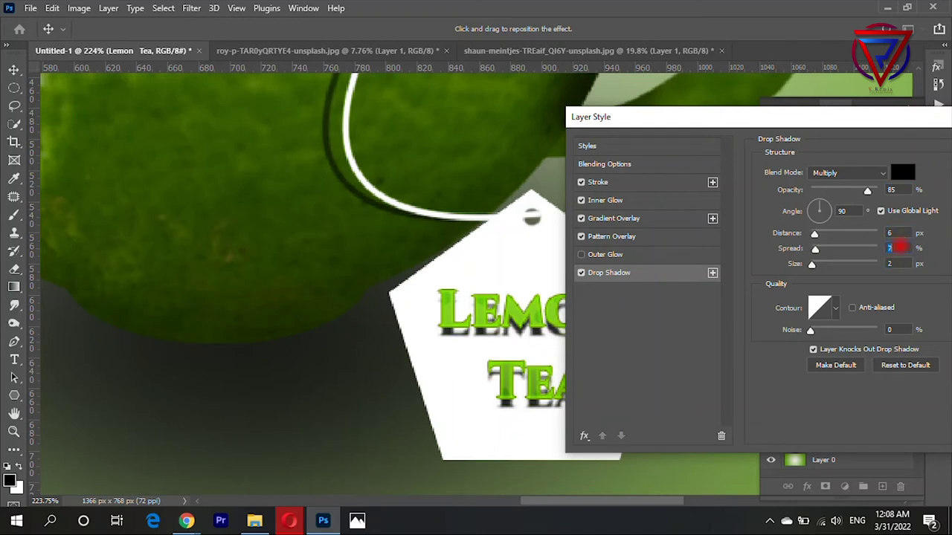
pyautogui.write('1')
pyautogui.click(889, 249)
pyautogui.write('124')
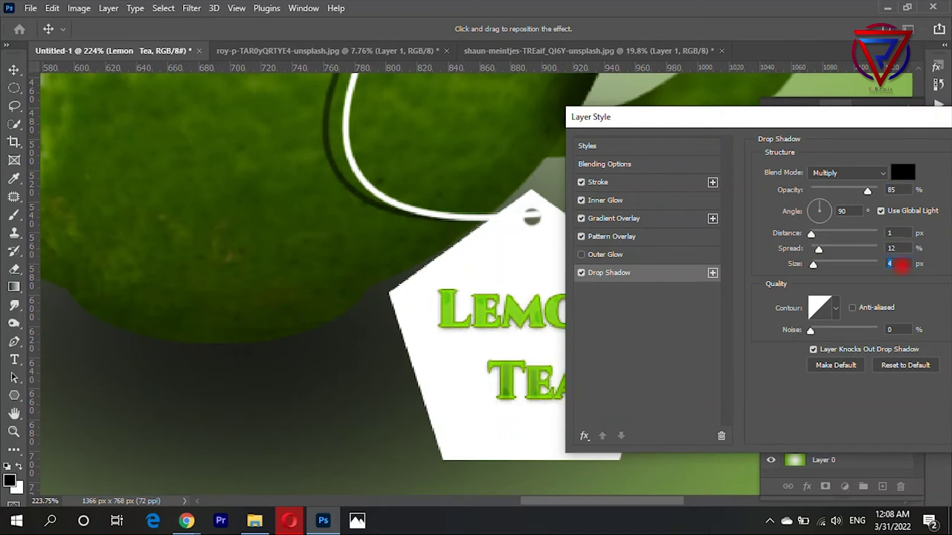
pyautogui.click(890, 233)
pyautogui.write('5')
pyautogui.moveTo(901, 117); pyautogui.dragTo(697, 142)
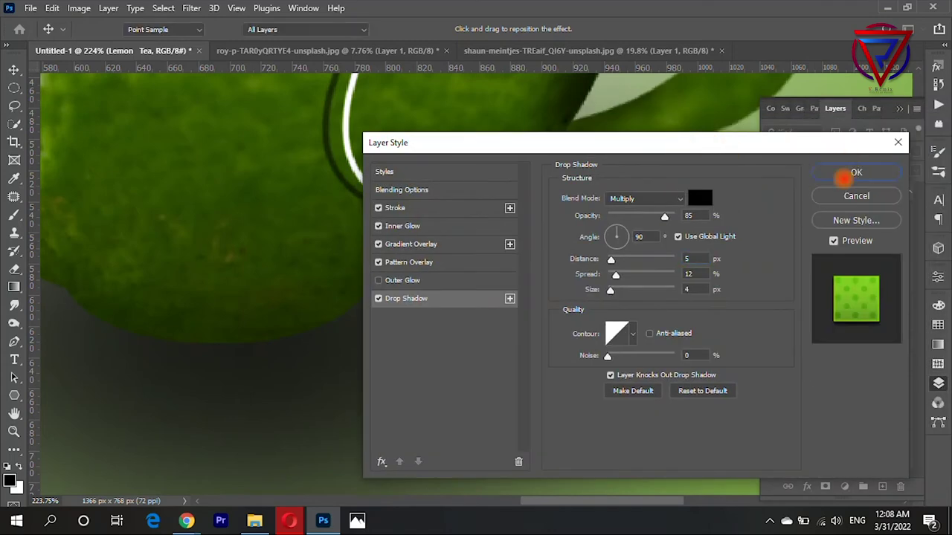
pyautogui.click(842, 176)
pyautogui.hotkey('ctrl', '0')
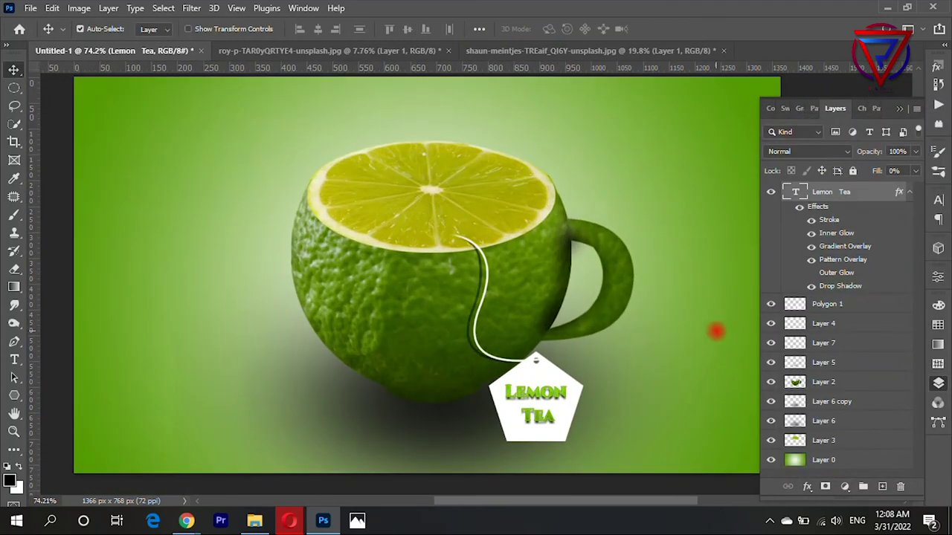
# Enlarge the Lemon Tea heading text to 40 pt
pyautogui.scroll(1, 686, 325)
pyautogui.doubleClick(506, 406)
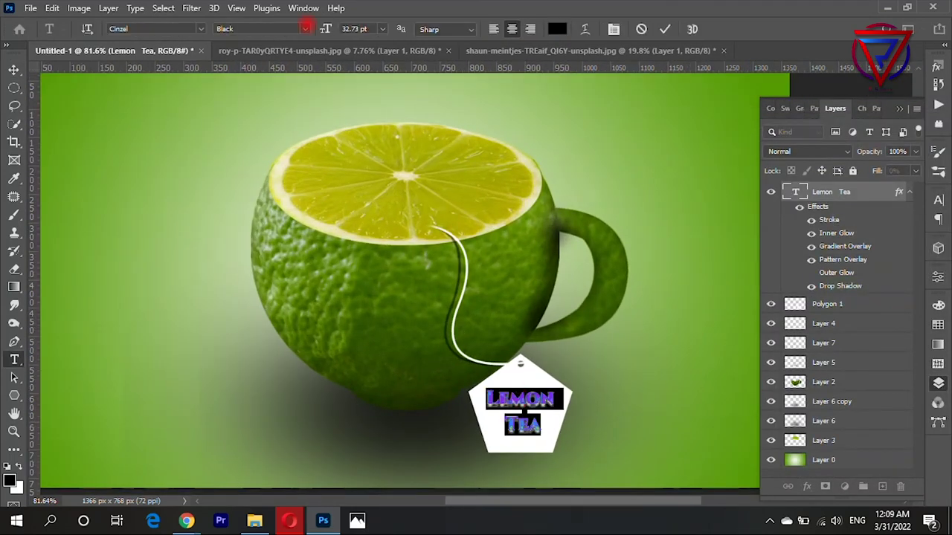
pyautogui.scroll(3, 367, 28)
pyautogui.scroll(2, 368, 28)
pyautogui.write('40')
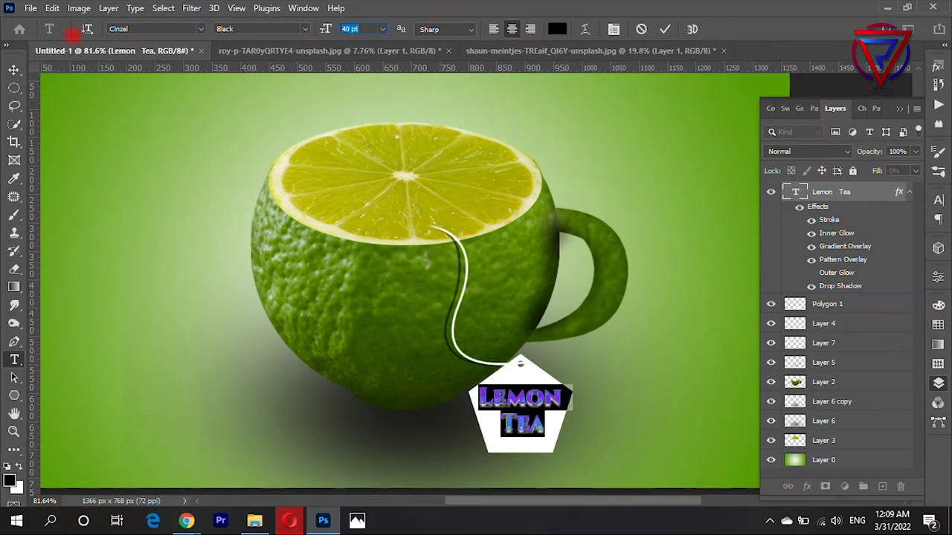
pyautogui.scroll(2, 368, 28)
pyautogui.click(14, 69)
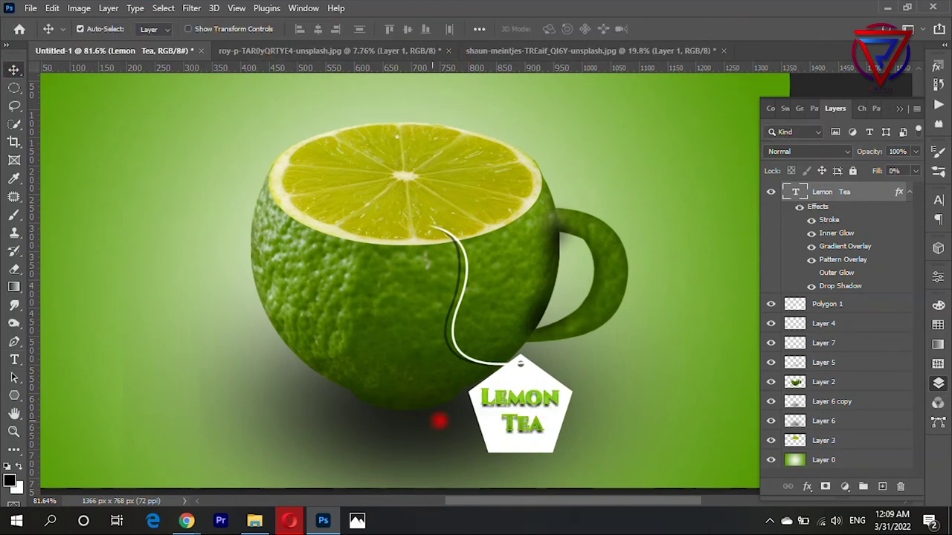
pyautogui.scroll(-3, 665, 357)
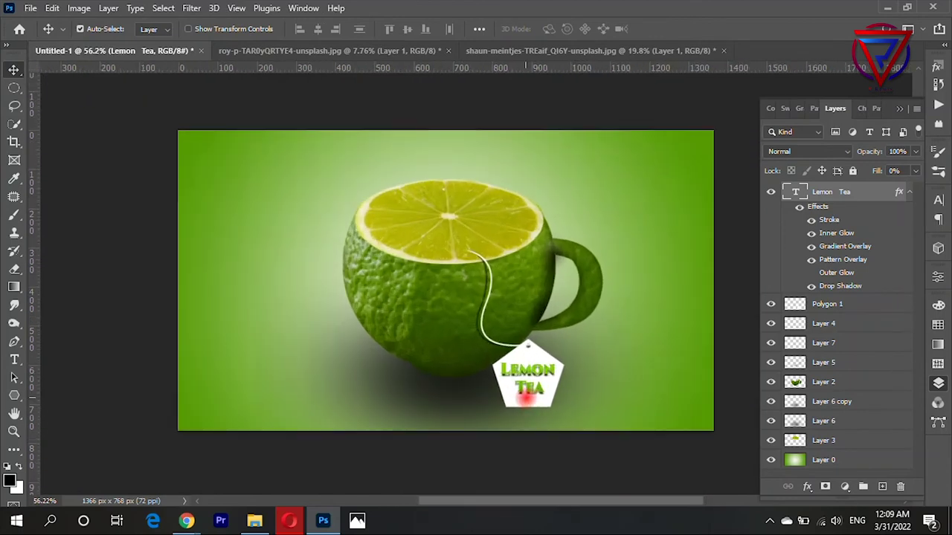
pyautogui.scroll(2, 544, 389)
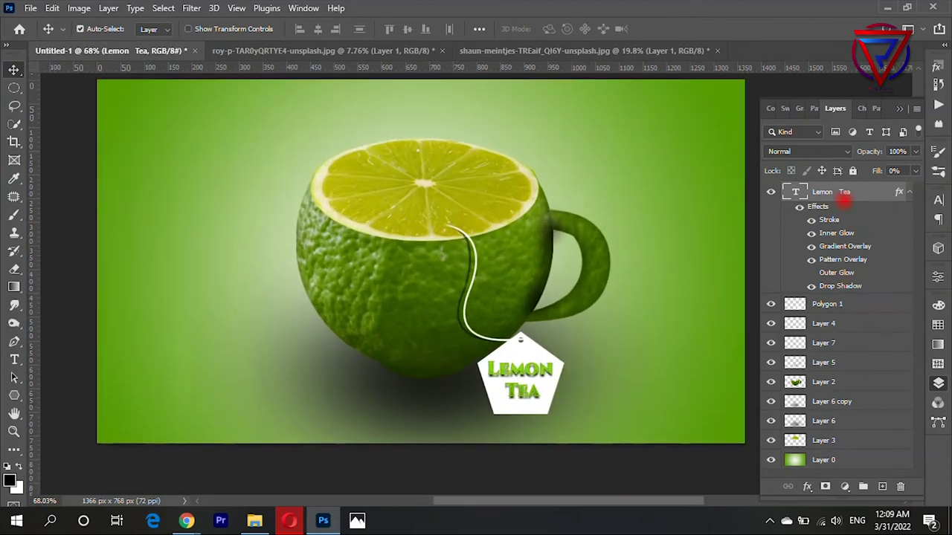
# Scale all cup composite layers, Lemon Tea to Layer 3, down to about 70%
pyautogui.keyDown('shift'); pyautogui.click(843, 440); pyautogui.keyUp('shift')
pyautogui.hotkey('ctrl', 't')
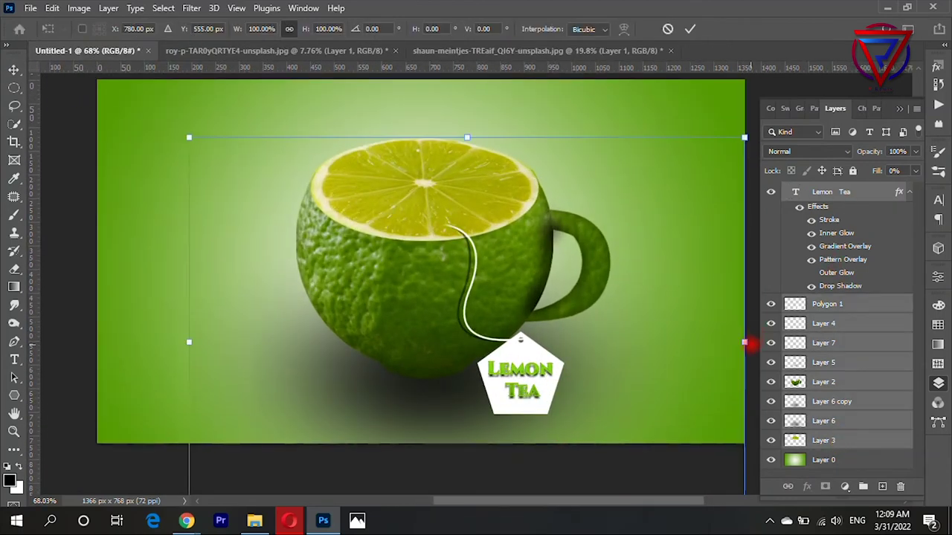
pyautogui.moveTo(747, 343)
pyautogui.mouseDown()
pyautogui.moveTo(663, 316)
pyautogui.moveTo(531, 332)
pyautogui.moveTo(575, 321)
pyautogui.mouseUp()
pyautogui.moveTo(659, 295); pyautogui.dragTo(653, 298)
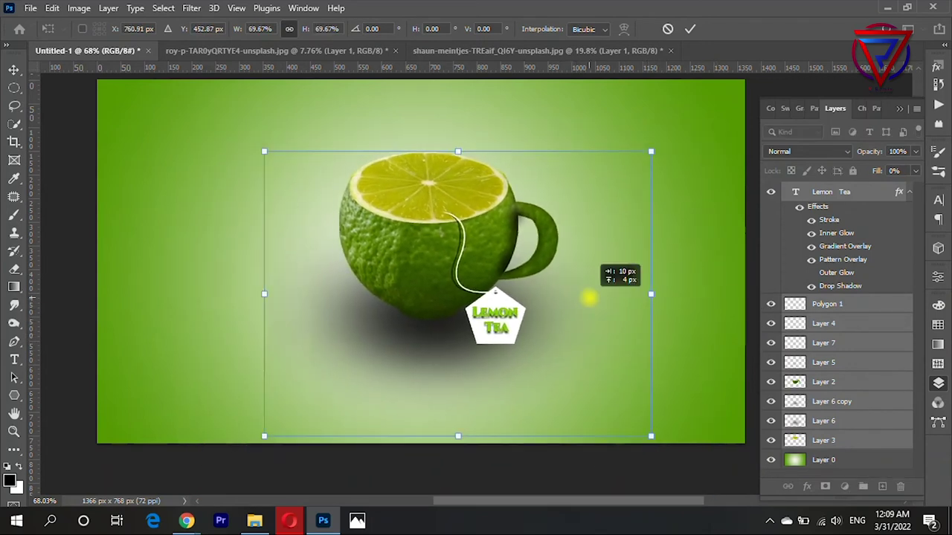
pyautogui.press('Return')
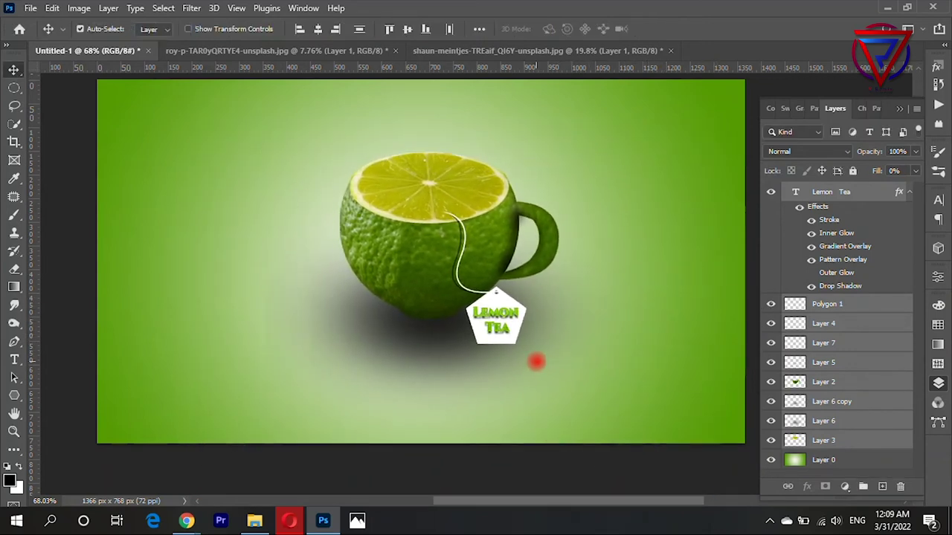
# Select only the Polygon 1 tag layer
pyautogui.scroll(2, 495, 334)
pyautogui.scroll(-1, 512, 349)
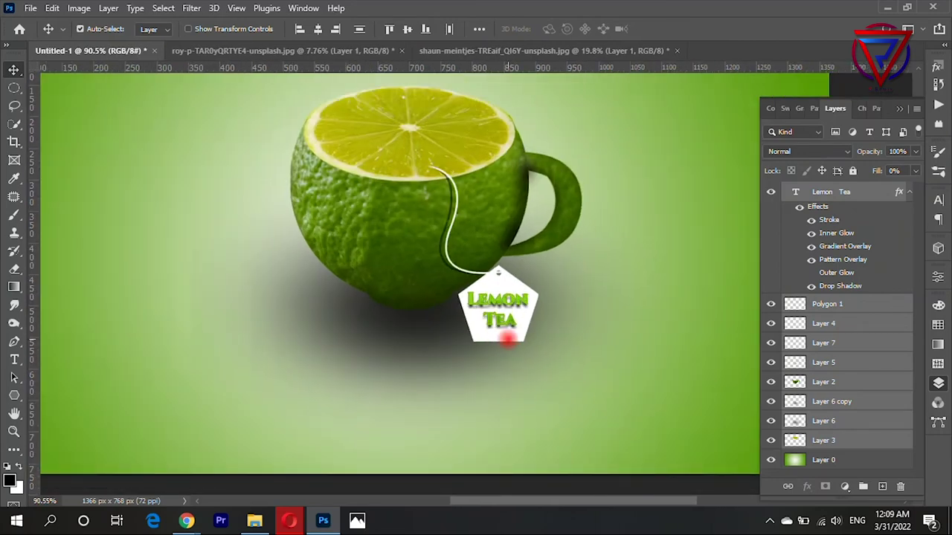
pyautogui.scroll(2, 508, 339)
pyautogui.scroll(-2, 498, 353)
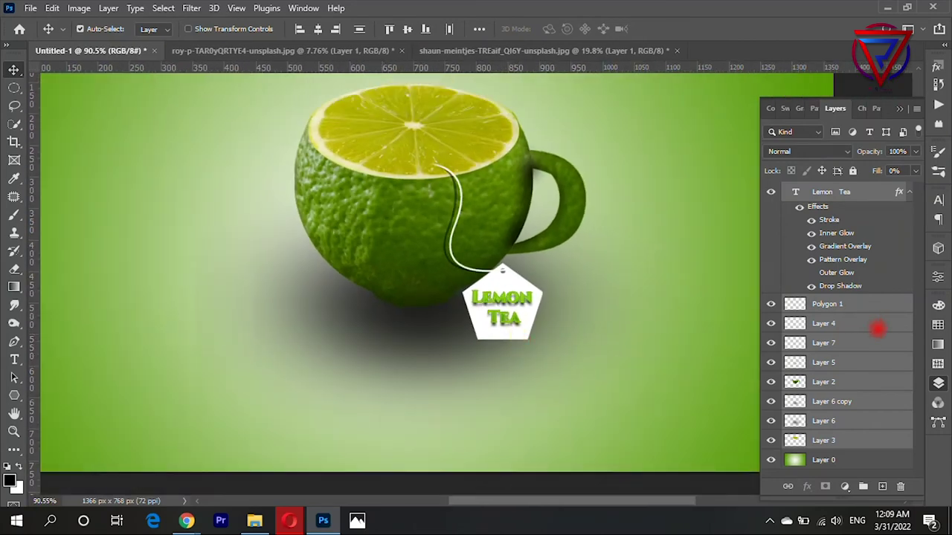
pyautogui.click(838, 304)
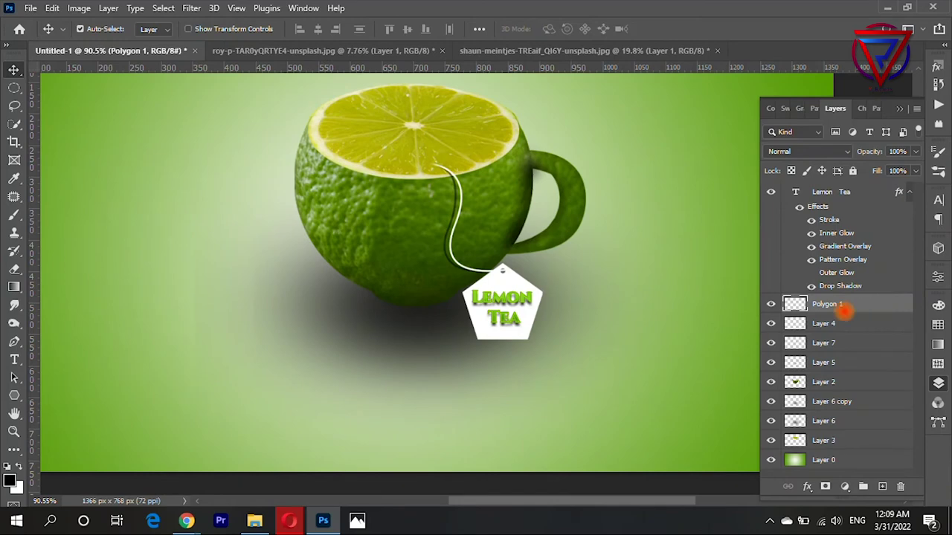
# Give the Polygon 1 tag a drop shadow
pyautogui.doubleClick(845, 309)
pyautogui.moveTo(658, 142); pyautogui.dragTo(849, 126)
pyautogui.click(569, 282)
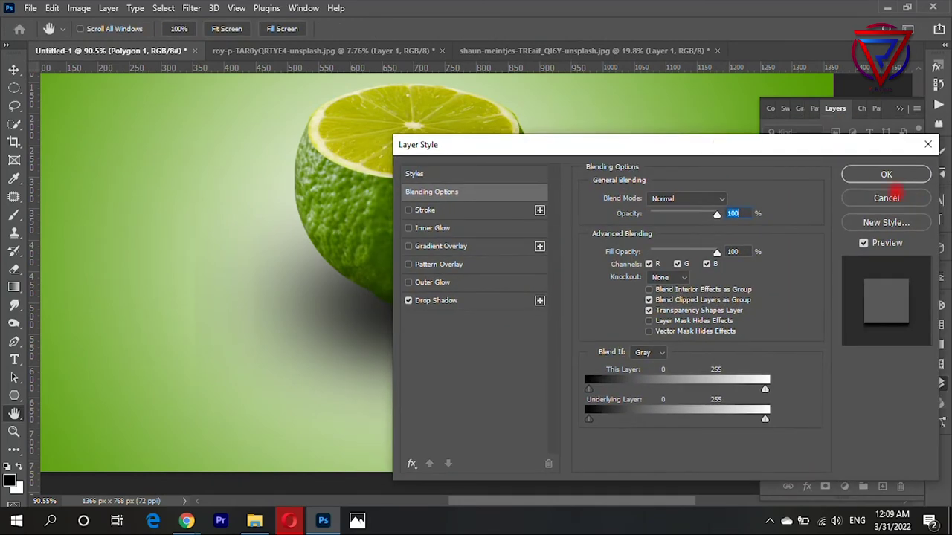
pyautogui.click(884, 176)
# Duplicate the tag, flip the copy vertically and move it below the tag
pyautogui.moveTo(849, 308); pyautogui.dragTo(882, 486)
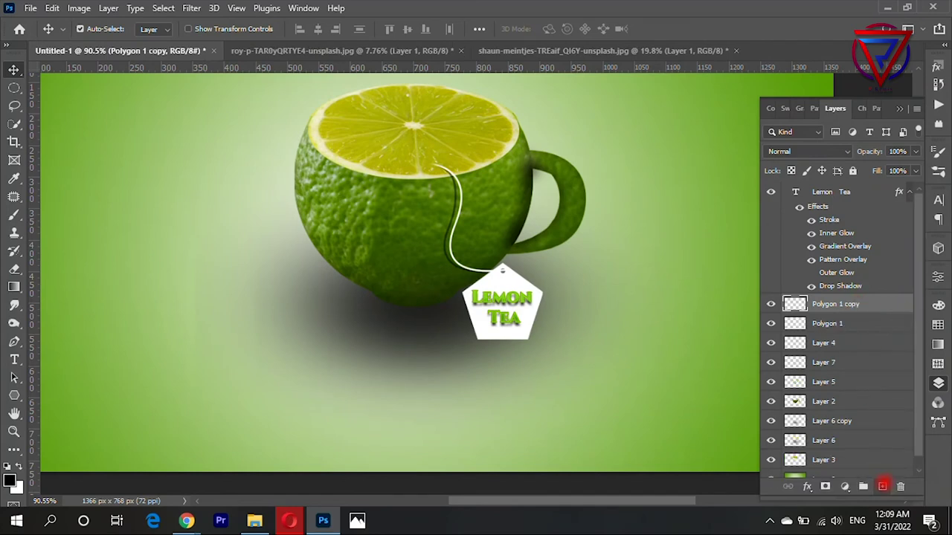
pyautogui.hotkey('ctrl', 't')
pyautogui.rightClick(523, 314)
pyautogui.click(558, 499)
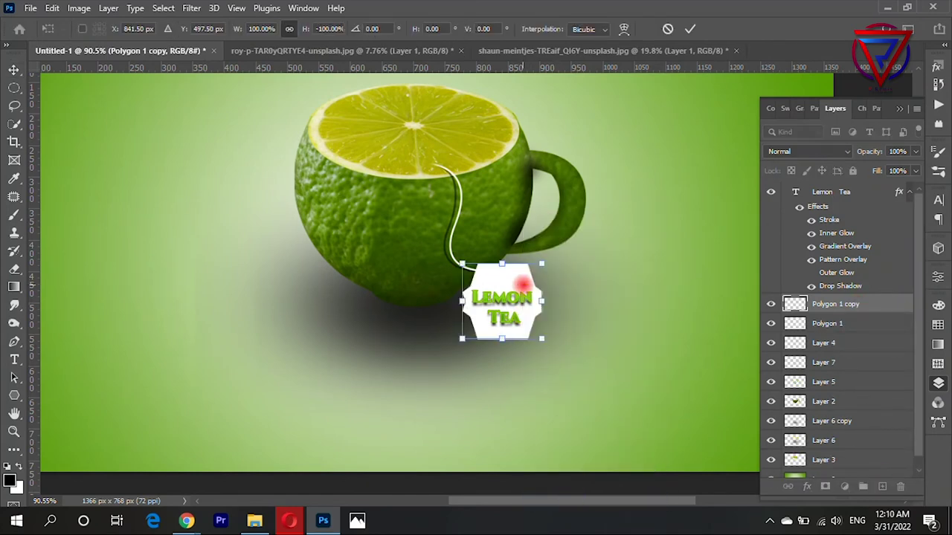
pyautogui.moveTo(519, 262); pyautogui.dragTo(521, 348)
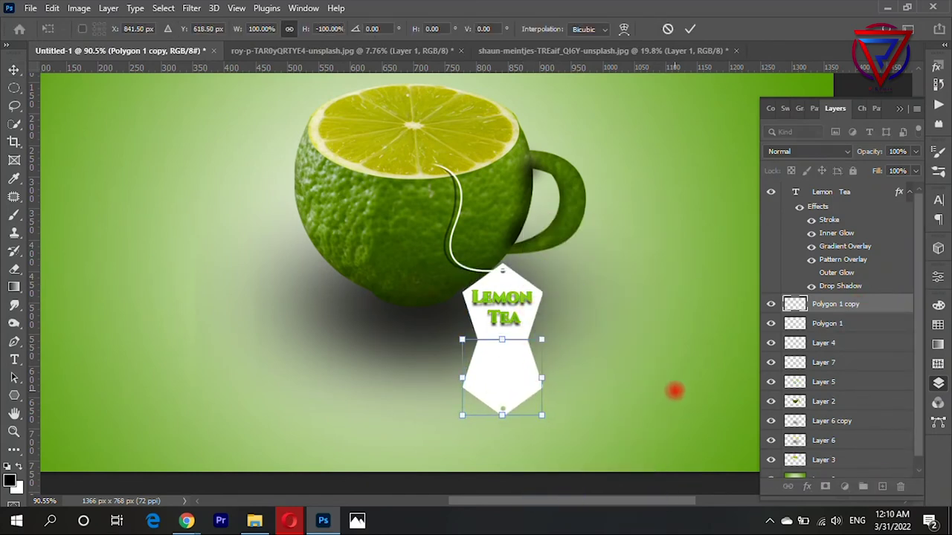
# Place Polygon 1 copy beneath Polygon 1 and fill the copy with black
pyautogui.click(192, 7)
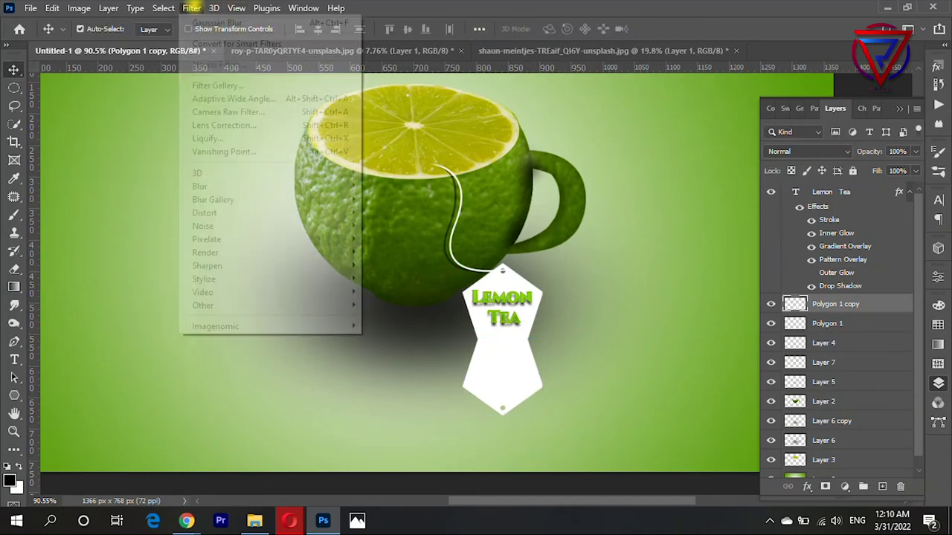
pyautogui.click(825, 316)
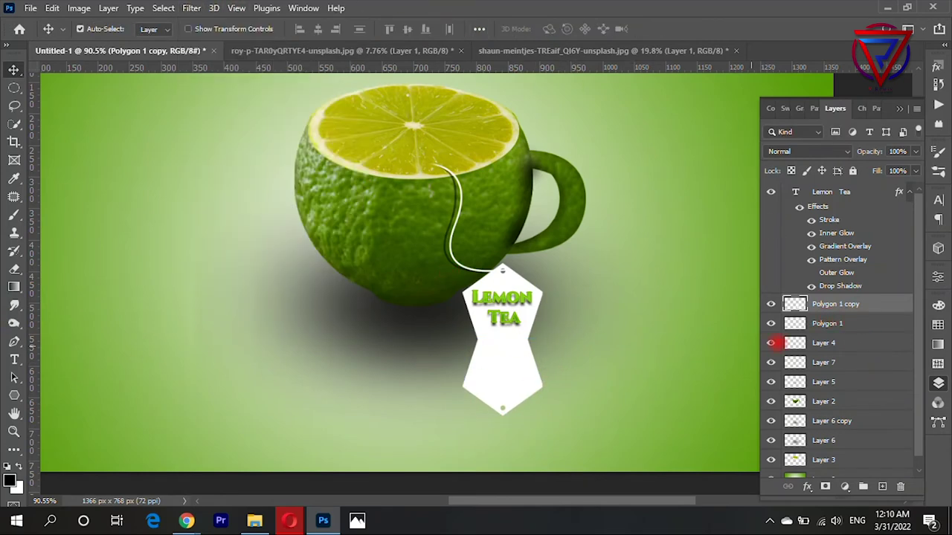
pyautogui.keyDown('ctrl'); pyautogui.click(795, 324); pyautogui.keyUp('ctrl')
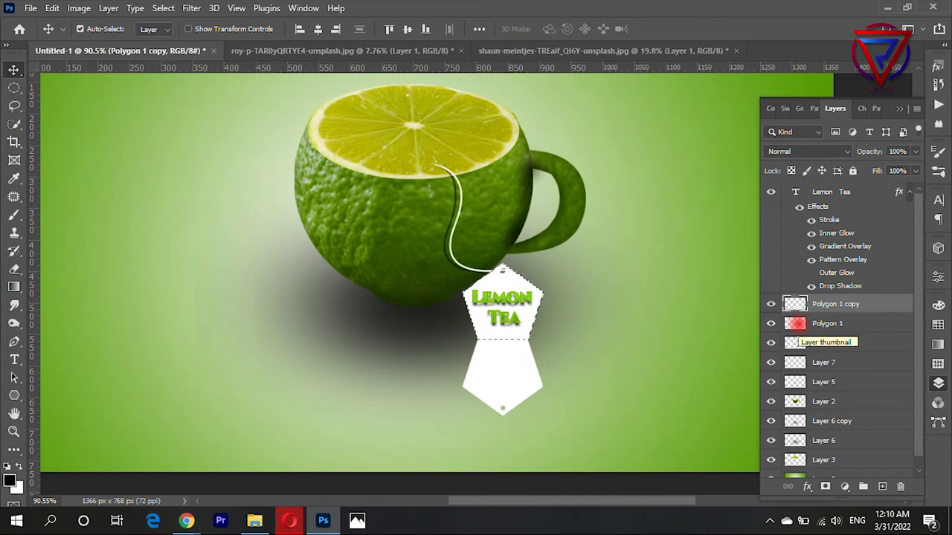
pyautogui.moveTo(848, 304); pyautogui.dragTo(867, 327)
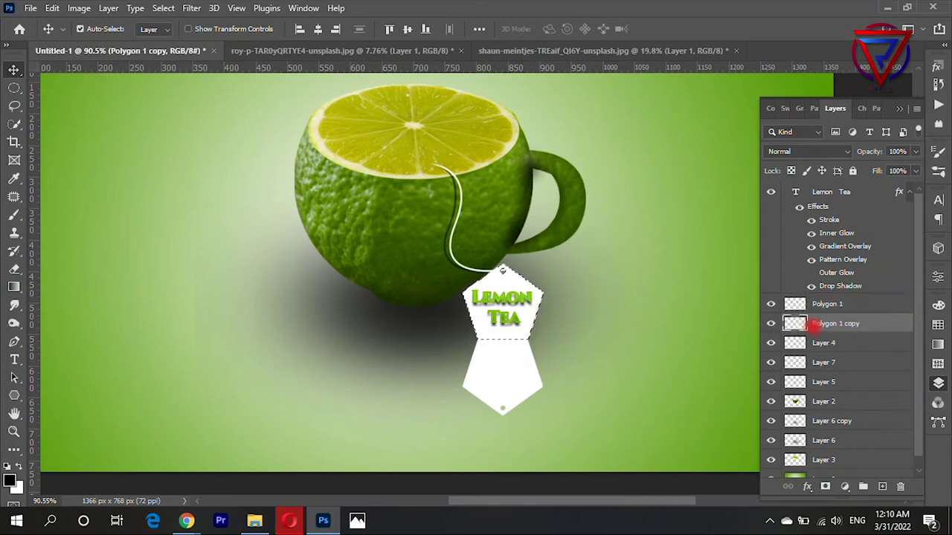
pyautogui.hotkey('ctrl', 'd')
pyautogui.keyDown('ctrl'); pyautogui.click(795, 324); pyautogui.keyUp('ctrl')
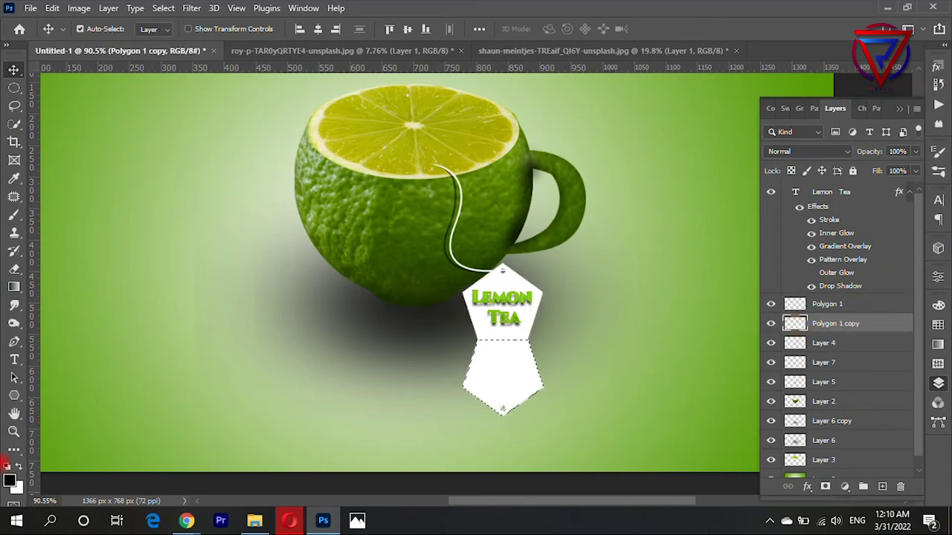
pyautogui.click(19, 466)
pyautogui.hotkey('ctrl', 'BackSpace')
pyautogui.hotkey('ctrl', 'd')
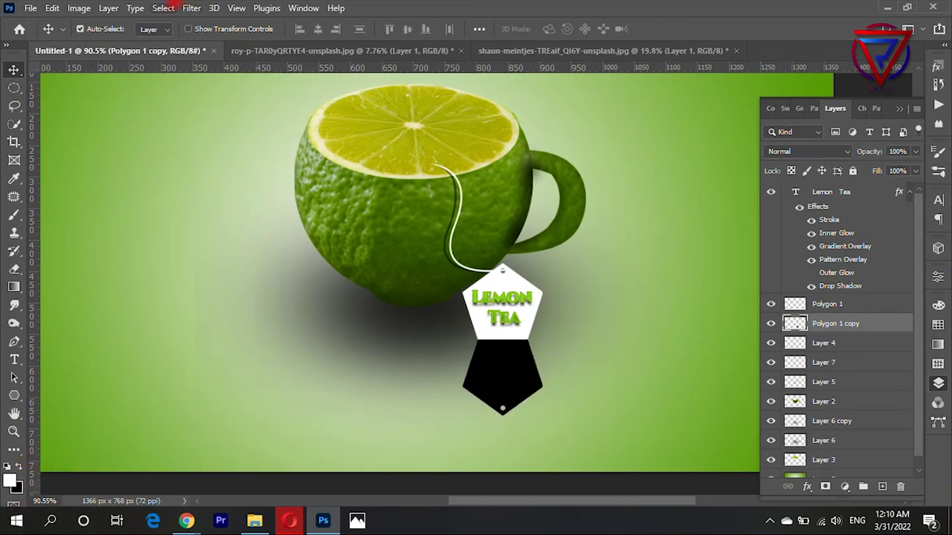
# Try a Gaussian Blur of about 22 radius on the copy, then cancel
pyautogui.click(191, 8)
pyautogui.moveTo(200, 186)
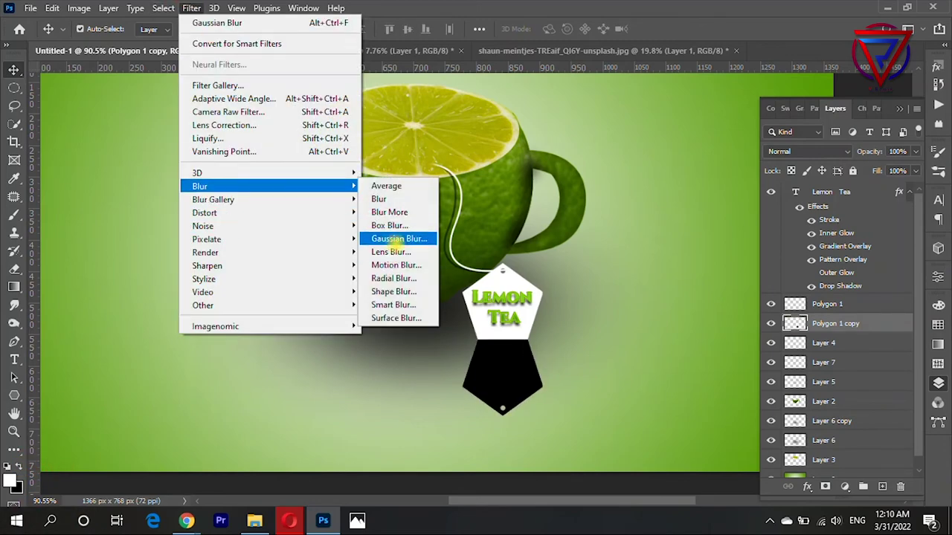
pyautogui.click(394, 240)
pyautogui.moveTo(763, 398)
pyautogui.mouseDown()
pyautogui.moveTo(790, 400)
pyautogui.moveTo(767, 396)
pyautogui.mouseUp()
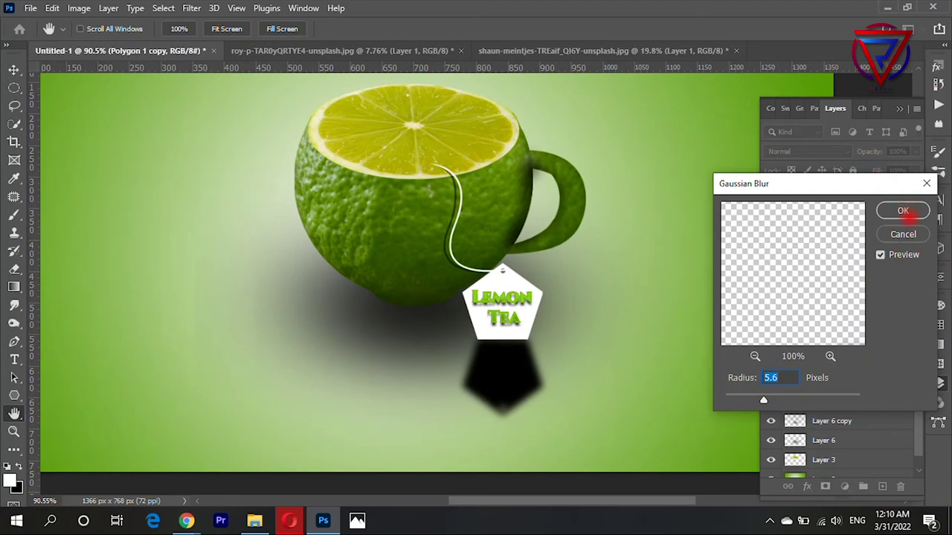
pyautogui.click(909, 235)
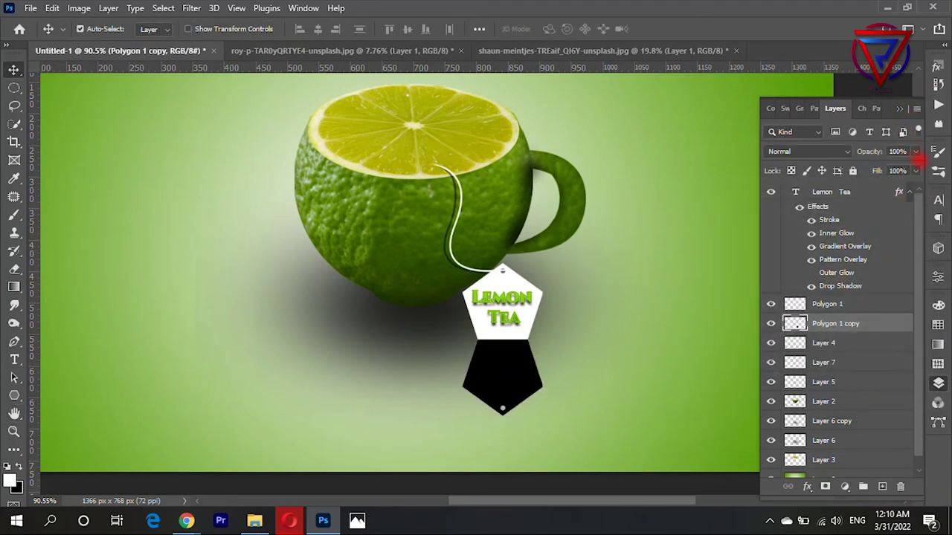
# Fade the copy to 25% opacity and apply a small-radius Gaussian Blur
pyautogui.click(915, 151)
pyautogui.moveTo(915, 168); pyautogui.dragTo(869, 168)
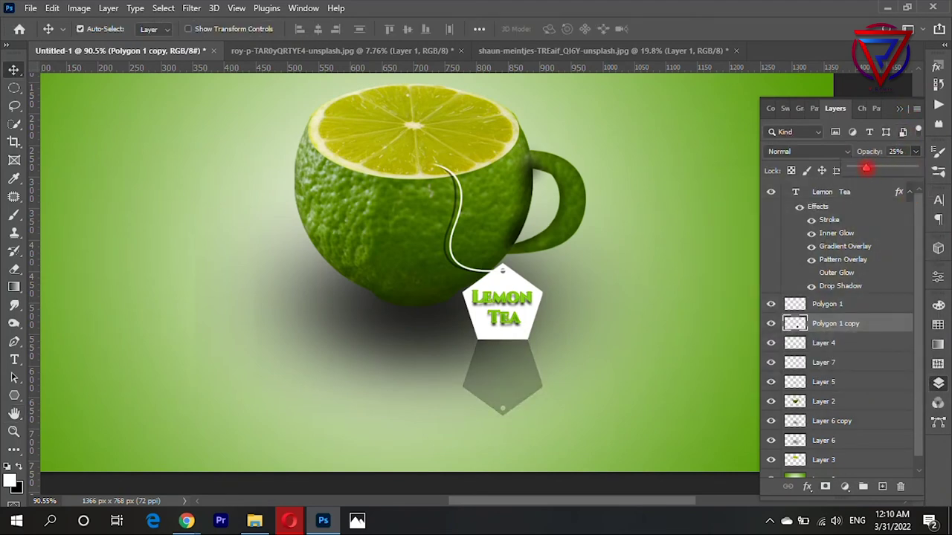
pyautogui.click(191, 7)
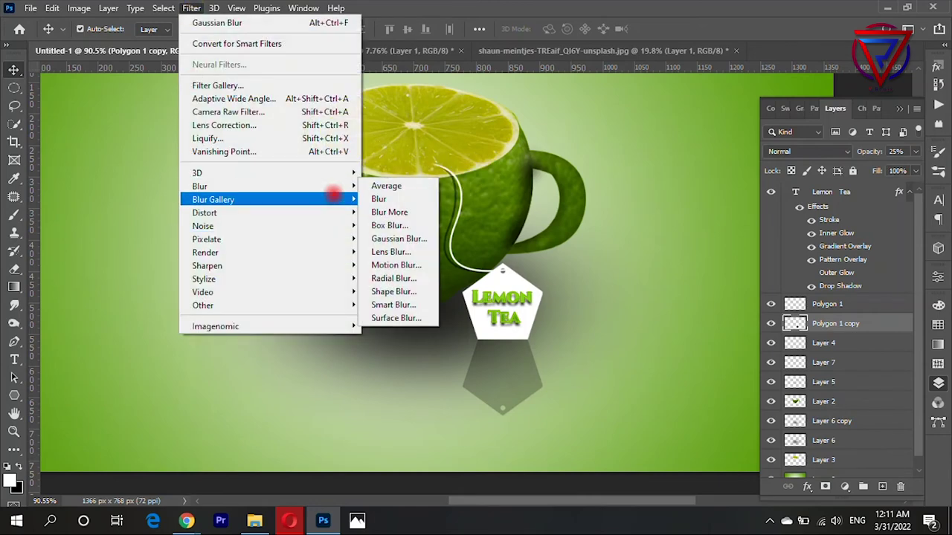
pyautogui.moveTo(199, 187)
pyautogui.click(402, 239)
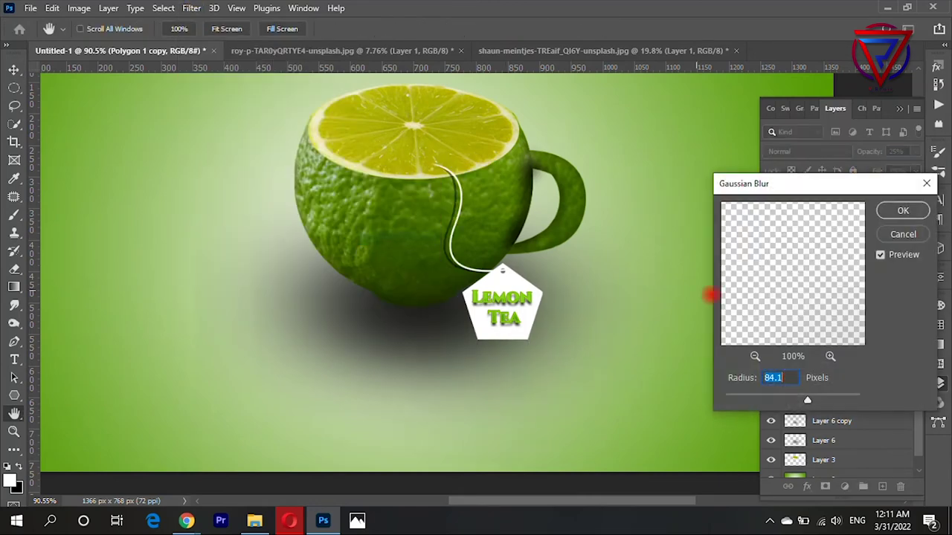
pyautogui.moveTo(774, 399); pyautogui.dragTo(756, 399)
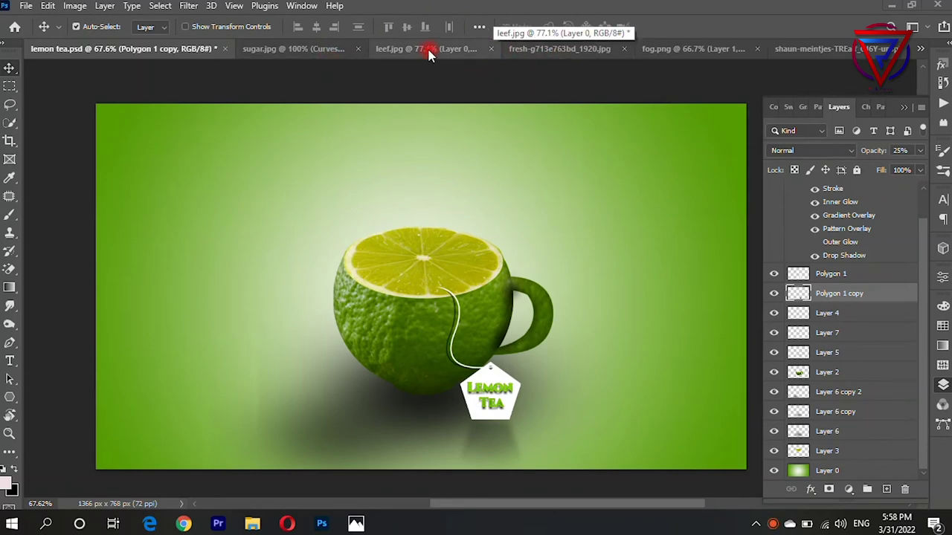
# Copy the selected limes to a new layer, bring them into lemon tea.psd and shrink them beside the cup
pyautogui.click(711, 47)
pyautogui.click(560, 47)
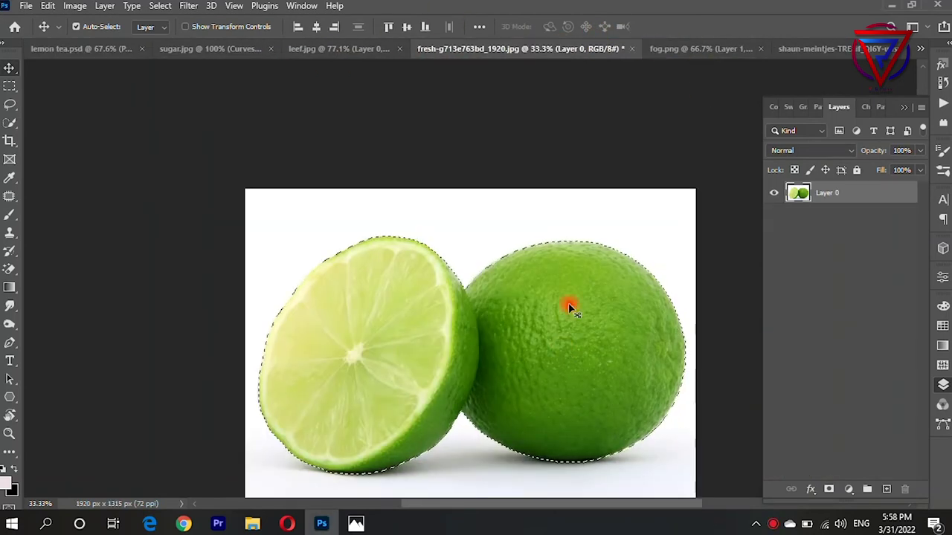
pyautogui.scroll(-2, 566, 305)
pyautogui.hotkey('ctrl', 'j')
pyautogui.moveTo(561, 274); pyautogui.dragTo(319, 297)
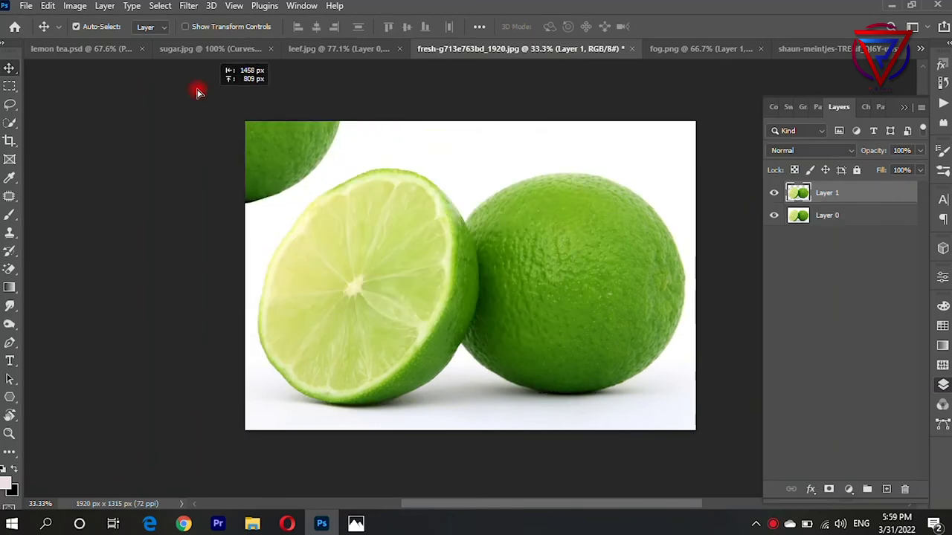
pyautogui.scroll(-2, 466, 226)
pyautogui.hotkey('ctrl', 't')
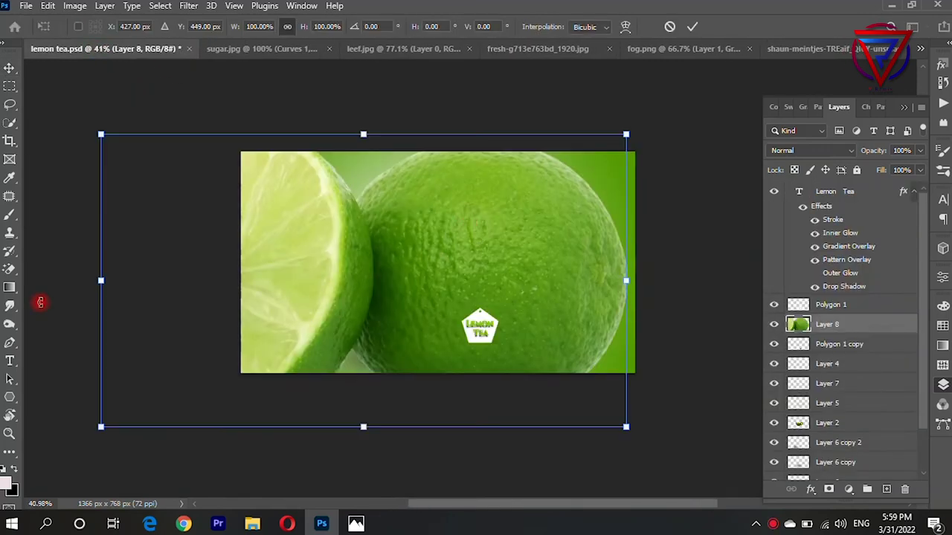
pyautogui.moveTo(100, 132); pyautogui.dragTo(357, 266)
pyautogui.moveTo(417, 298)
pyautogui.mouseDown()
pyautogui.moveTo(558, 301)
pyautogui.moveTo(355, 280)
pyautogui.mouseUp()
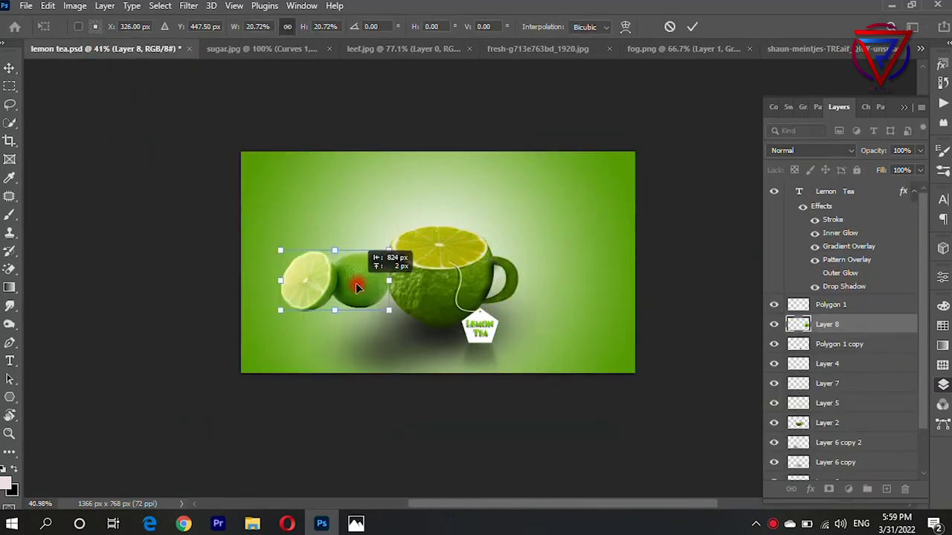
pyautogui.scroll(-3, 368, 290)
pyautogui.moveTo(403, 171)
pyautogui.mouseDown()
pyautogui.moveTo(370, 167)
pyautogui.moveTo(385, 170)
pyautogui.mouseUp()
pyautogui.press('Return')
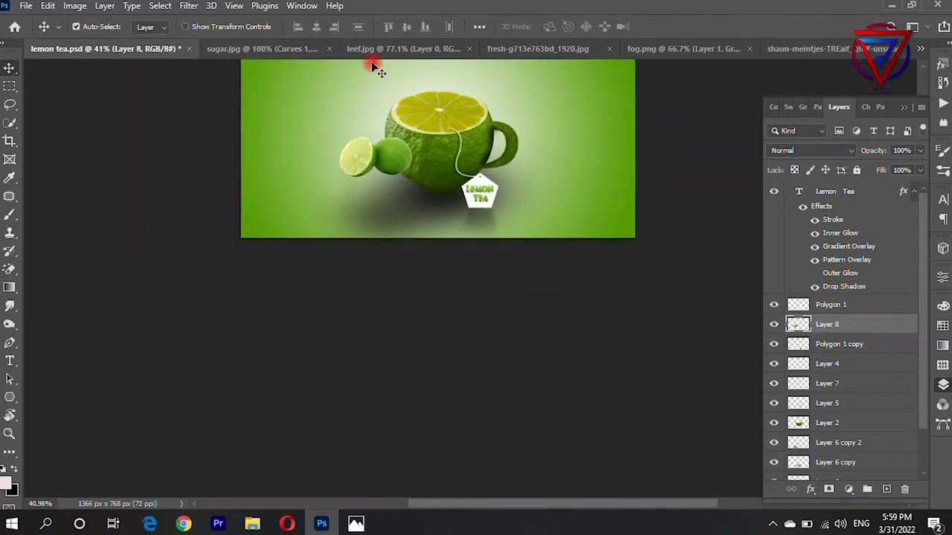
# Stack the limes above the mint leaf layer and settle them onto the leaves, slightly smaller
pyautogui.click(375, 49)
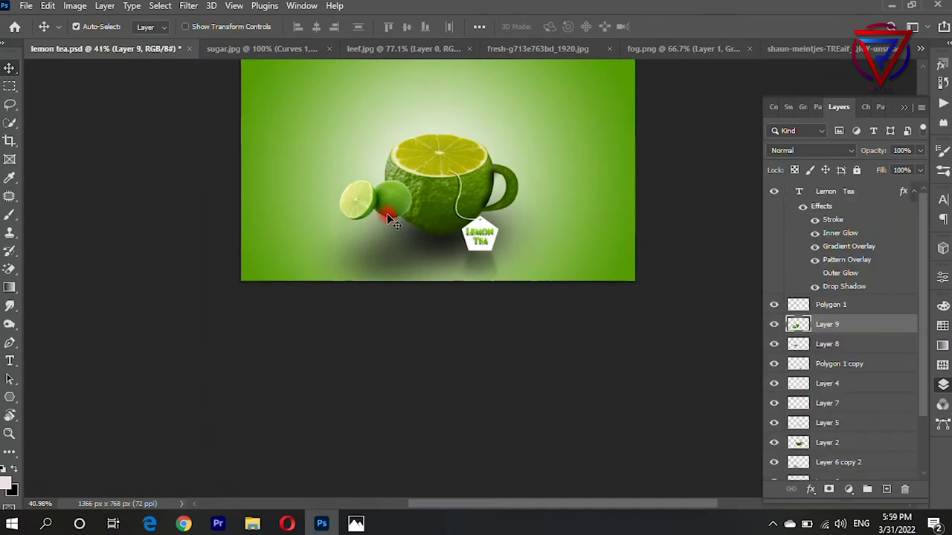
pyautogui.moveTo(825, 343)
pyautogui.mouseDown()
pyautogui.moveTo(865, 342)
pyautogui.moveTo(871, 359)
pyautogui.mouseUp()
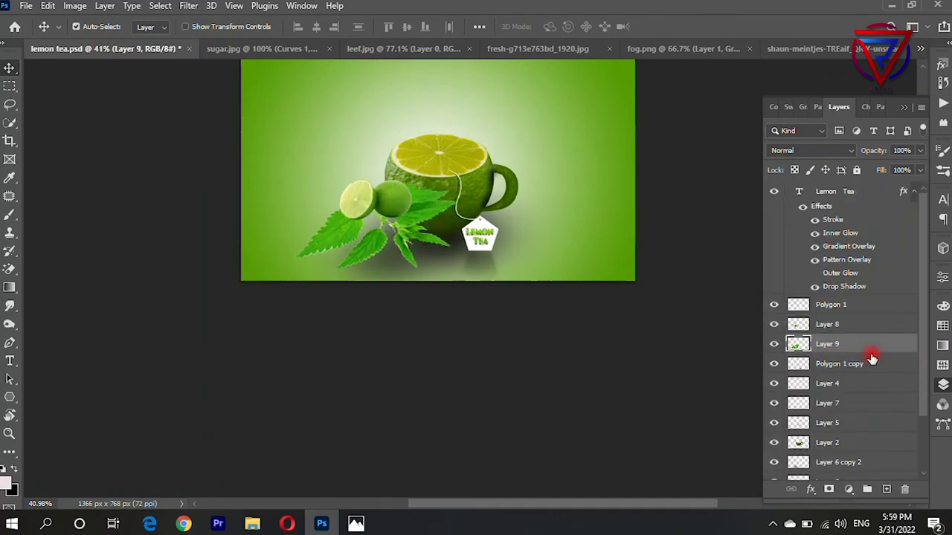
pyautogui.scroll(5, 401, 223)
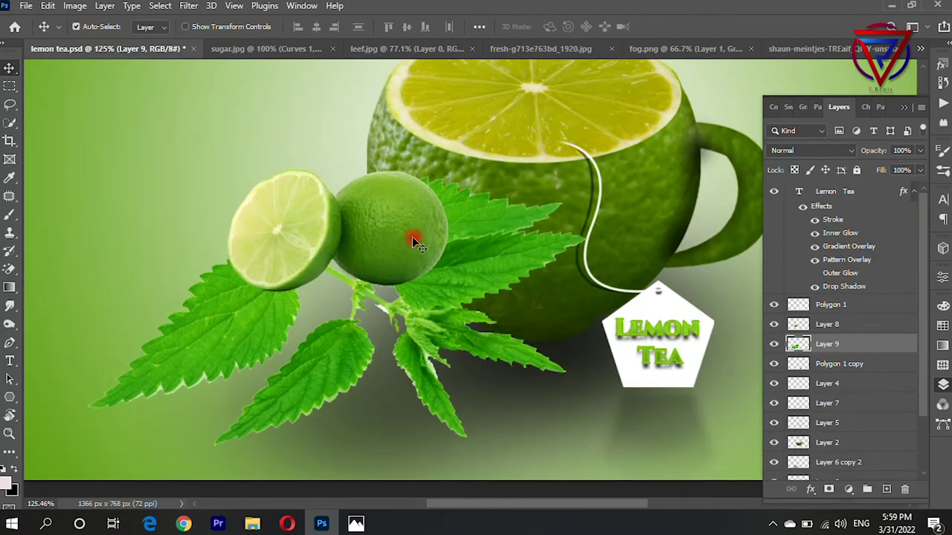
pyautogui.moveTo(412, 238)
pyautogui.mouseDown()
pyautogui.moveTo(414, 288)
pyautogui.moveTo(415, 276)
pyautogui.mouseUp()
pyautogui.hotkey('ctrl', 't')
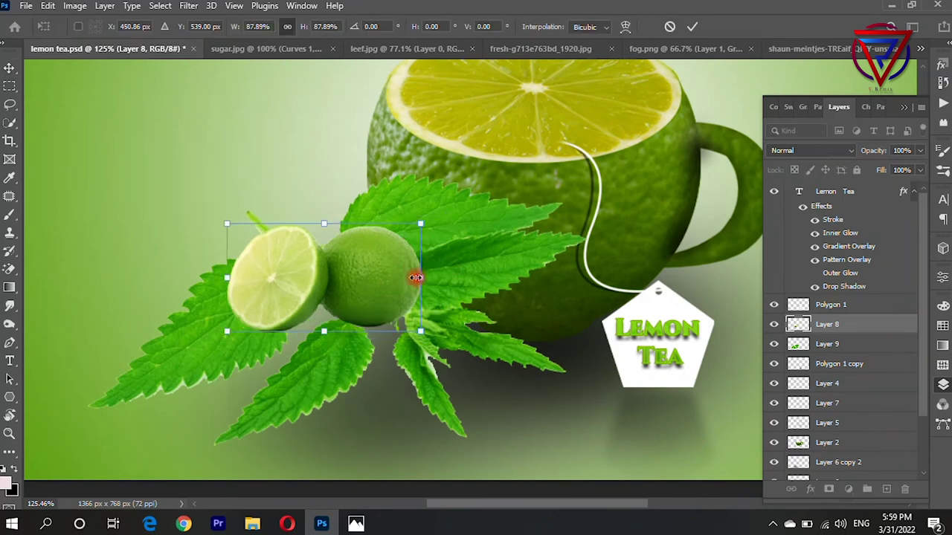
pyautogui.press('Return')
pyautogui.click(469, 255)
# Shrink the mint leaves to about 43% and tilt them under the limes
pyautogui.hotkey('ctrl', 't')
pyautogui.moveTo(590, 312)
pyautogui.mouseDown()
pyautogui.moveTo(432, 312)
pyautogui.moveTo(372, 334)
pyautogui.moveTo(526, 362)
pyautogui.moveTo(442, 392)
pyautogui.mouseUp()
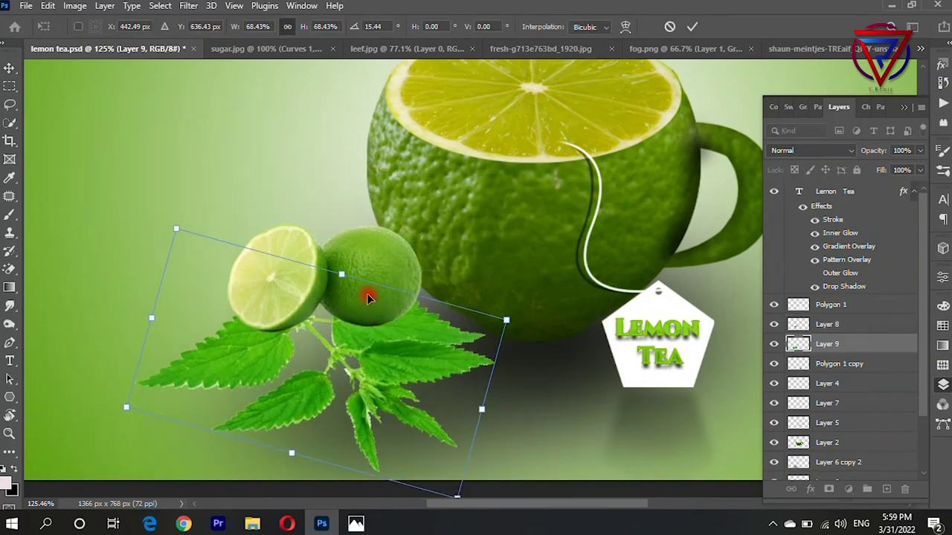
pyautogui.scroll(-2, 367, 281)
pyautogui.moveTo(483, 348)
pyautogui.mouseDown()
pyautogui.moveTo(311, 285)
pyautogui.moveTo(447, 299)
pyautogui.moveTo(455, 324)
pyautogui.moveTo(372, 266)
pyautogui.moveTo(378, 237)
pyautogui.mouseUp()
pyautogui.press('Return')
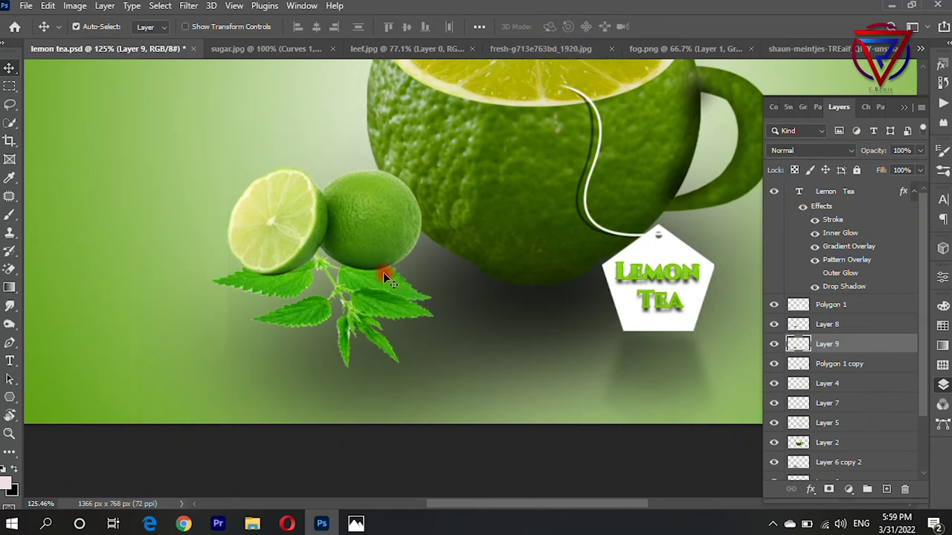
# Select the limes layer and switch to the fog.png image
pyautogui.keyDown('alt'); pyautogui.scroll(-3, 383, 272); pyautogui.keyUp('alt')
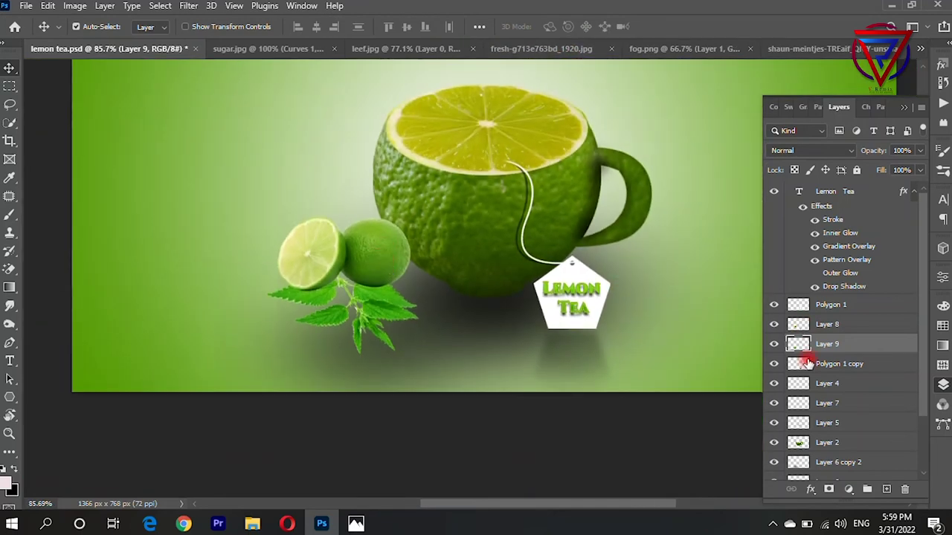
pyautogui.scroll(-2, 807, 362)
pyautogui.keyDown('ctrl'); pyautogui.click(799, 372); pyautogui.keyUp('ctrl')
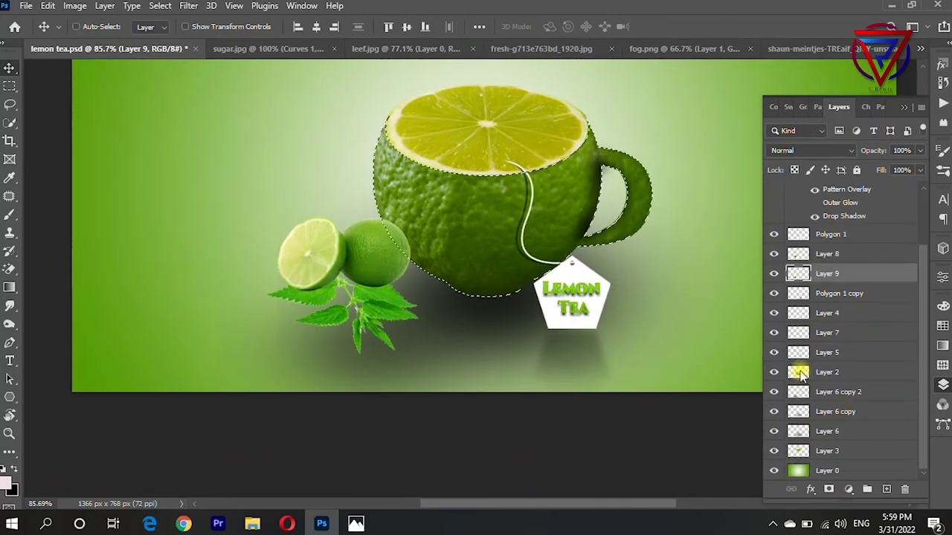
pyautogui.click(840, 257)
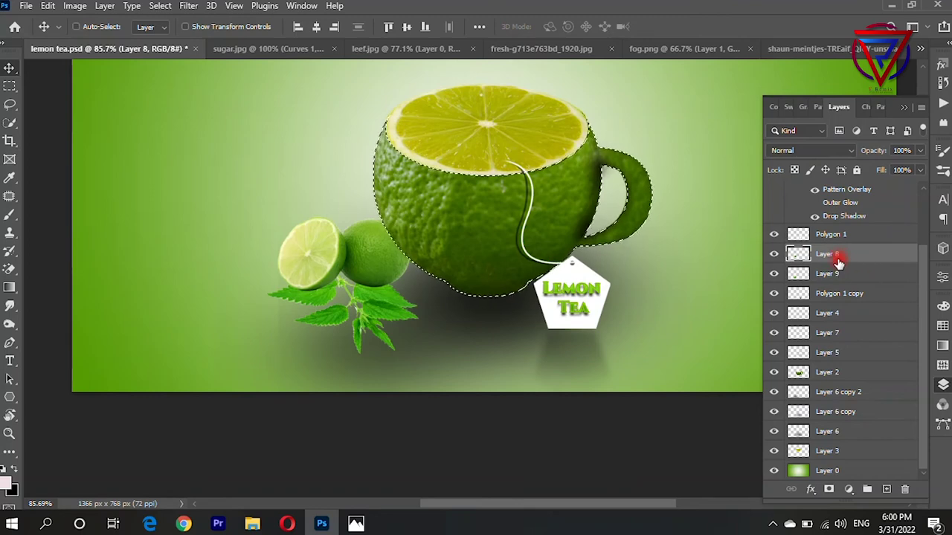
pyautogui.hotkey('ctrl', 'Tab')
pyautogui.hotkey('ctrl', 'Tab')
pyautogui.hotkey('ctrl', 'Tab')
pyautogui.hotkey('ctrl', 'Tab')
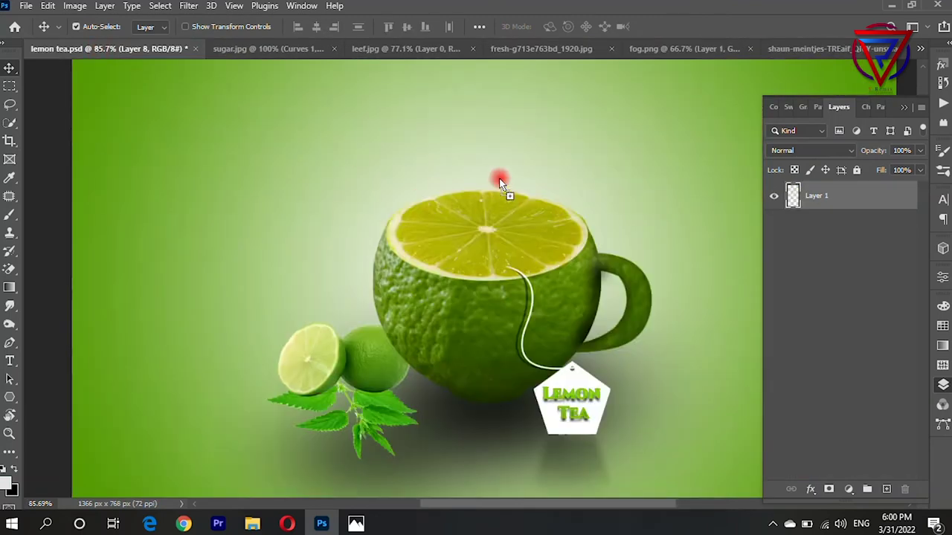
# Bring the fog into lemon tea.psd as steam above the cup, scaled to 34.48%
pyautogui.moveTo(473, 233); pyautogui.dragTo(505, 191)
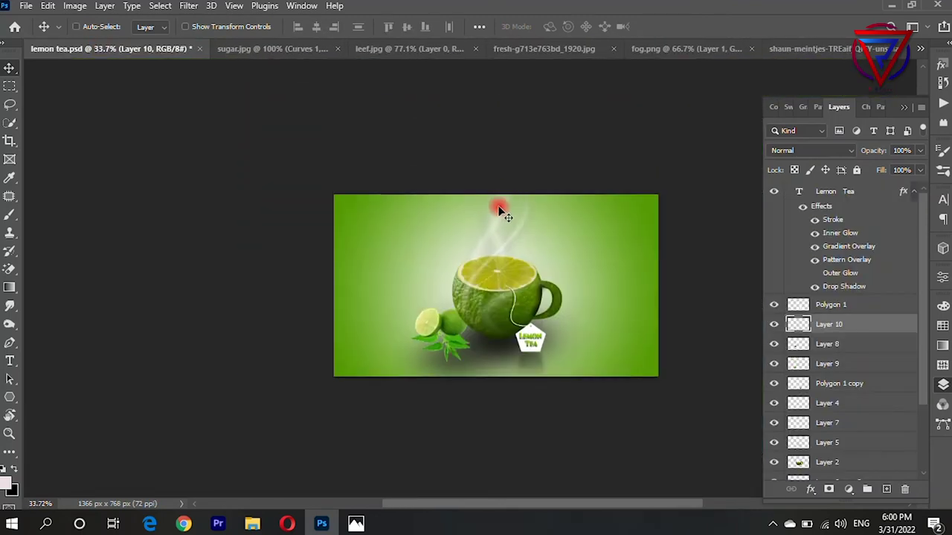
pyautogui.hotkey('ctrl', 't')
pyautogui.moveTo(555, 238)
pyautogui.mouseDown()
pyautogui.moveTo(488, 213)
pyautogui.moveTo(477, 218)
pyautogui.mouseUp()
pyautogui.scroll(5, 519, 261)
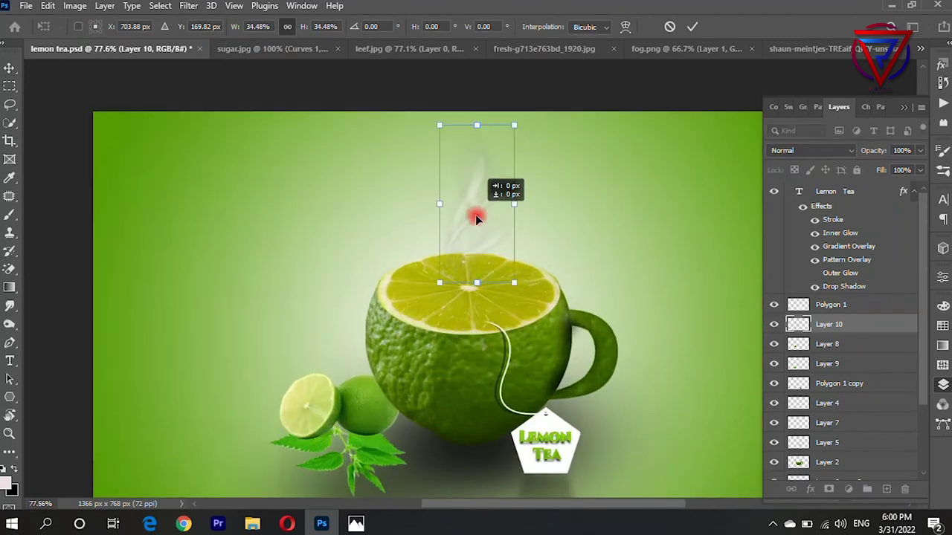
pyautogui.press('Return')
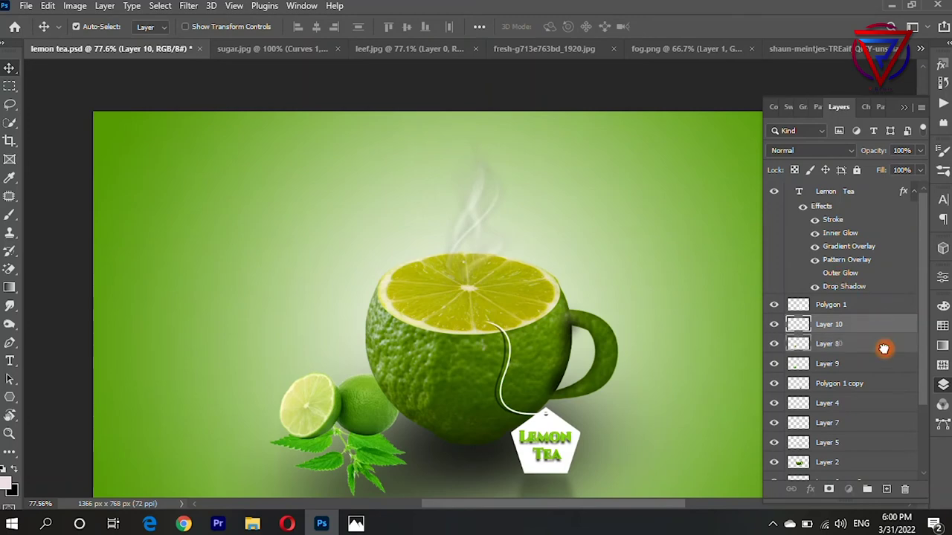
# Duplicate the steam layer to thicken the wisps
pyautogui.moveTo(840, 325); pyautogui.dragTo(885, 489)
pyautogui.scroll(-3, 361, 279)
pyautogui.scroll(-1, 417, 279)
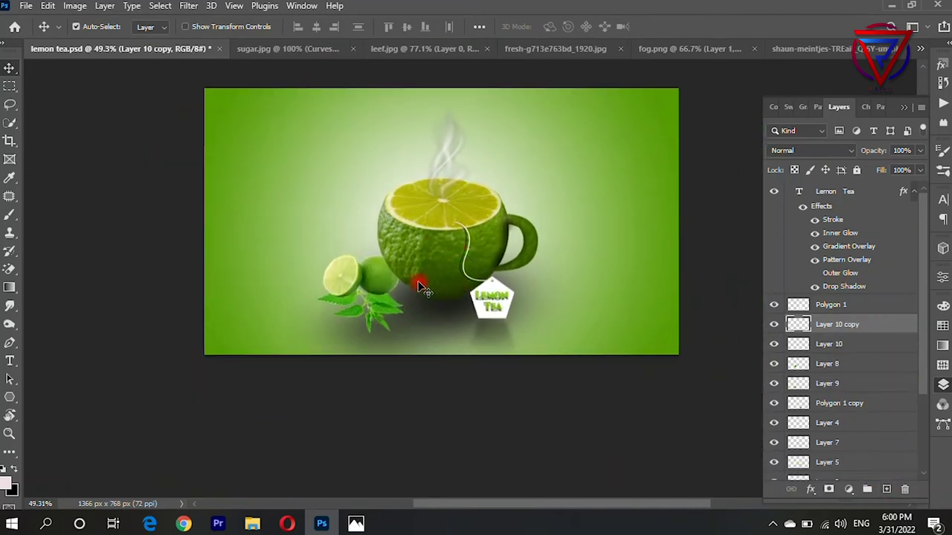
pyautogui.scroll(1, 420, 283)
pyautogui.scroll(-2, 420, 286)
pyautogui.click(425, 260)
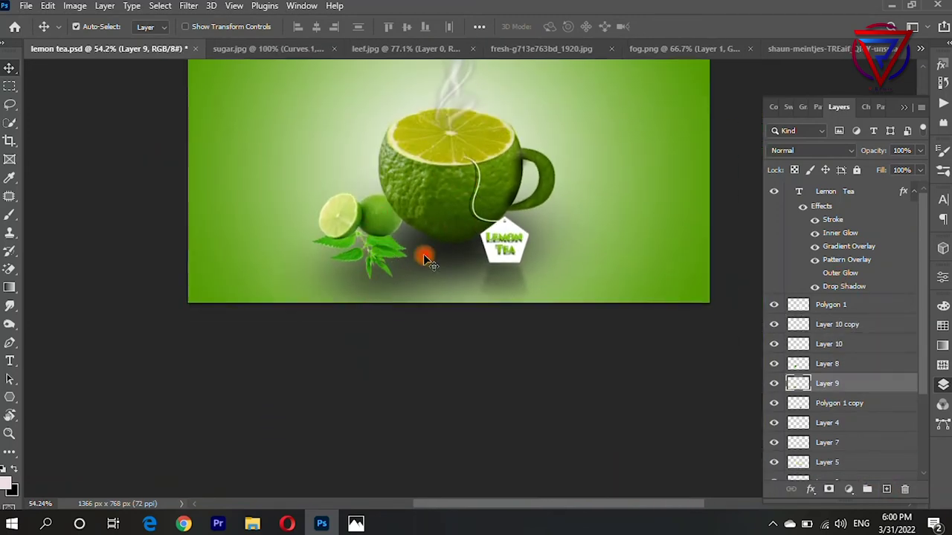
# Give the Layer 9 mint leaves a drop shadow with 21 px size and 42% opacity
pyautogui.doubleClick(890, 393)
pyautogui.click(439, 300)
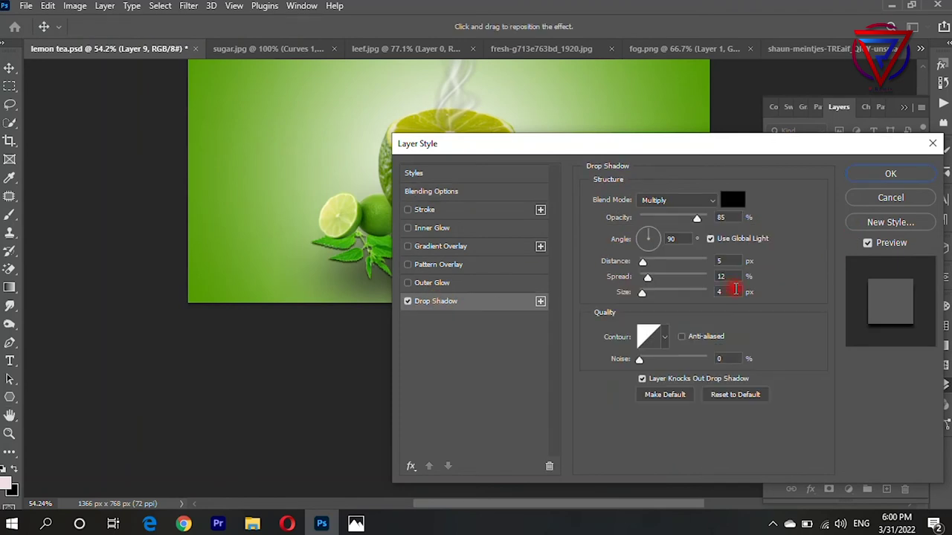
pyautogui.doubleClick(721, 291)
pyautogui.write('21')
pyautogui.doubleClick(726, 216)
pyautogui.write('73')
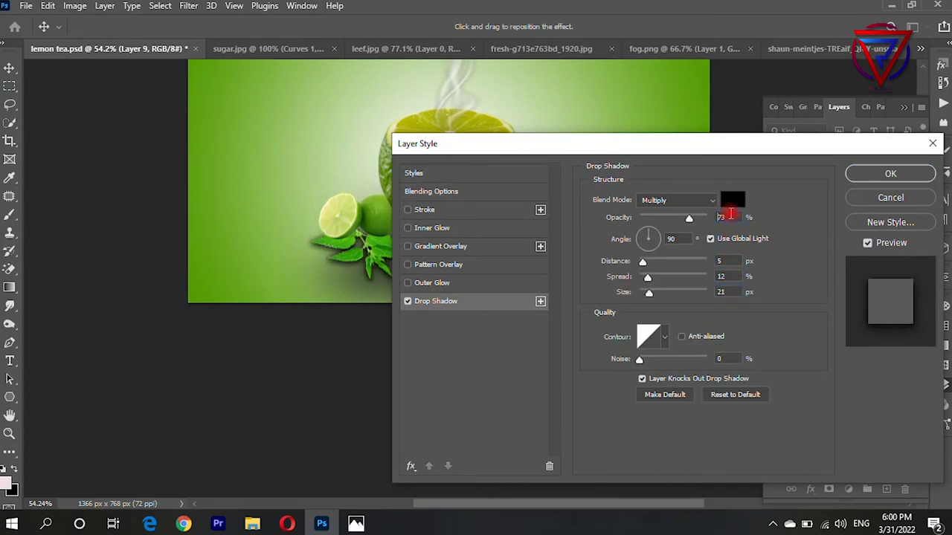
pyautogui.scroll(-8, 730, 215)
pyautogui.scroll(-8, 731, 215)
pyautogui.scroll(-8, 730, 214)
pyautogui.scroll(-7, 730, 214)
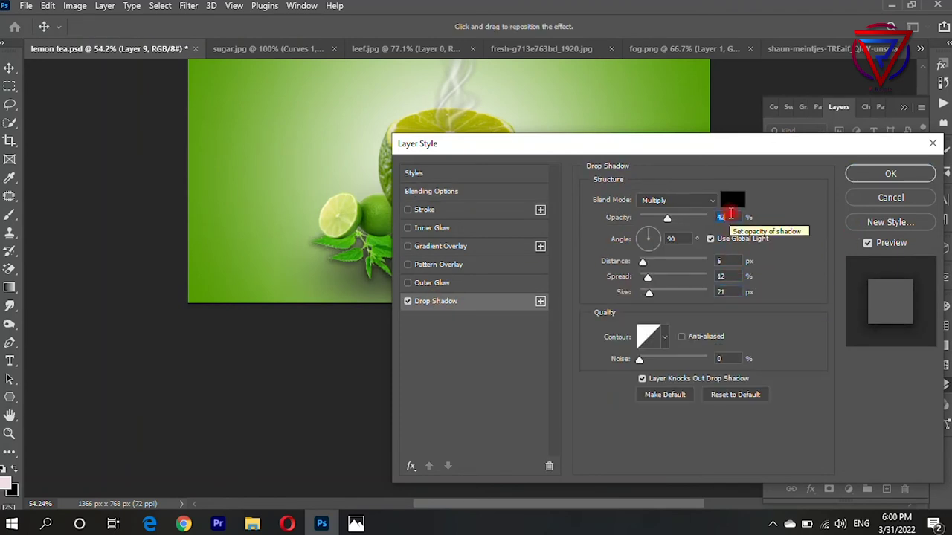
pyautogui.click(890, 173)
# Copy Layer 9's drop shadow effect onto Layer 8
pyautogui.moveTo(902, 387); pyautogui.dragTo(892, 364)
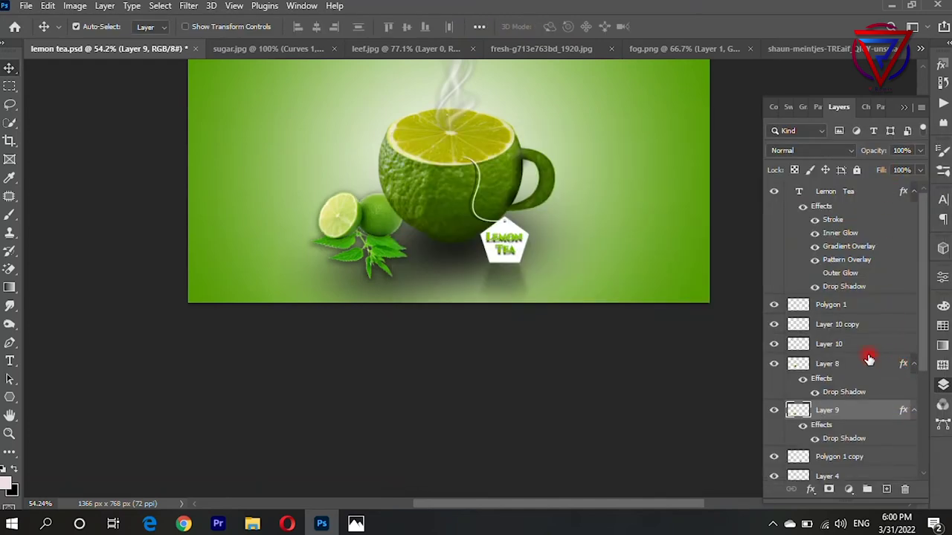
pyautogui.scroll(-2, 523, 272)
pyautogui.scroll(-1, 523, 272)
pyautogui.scroll(3, 518, 262)
pyautogui.scroll(1, 514, 218)
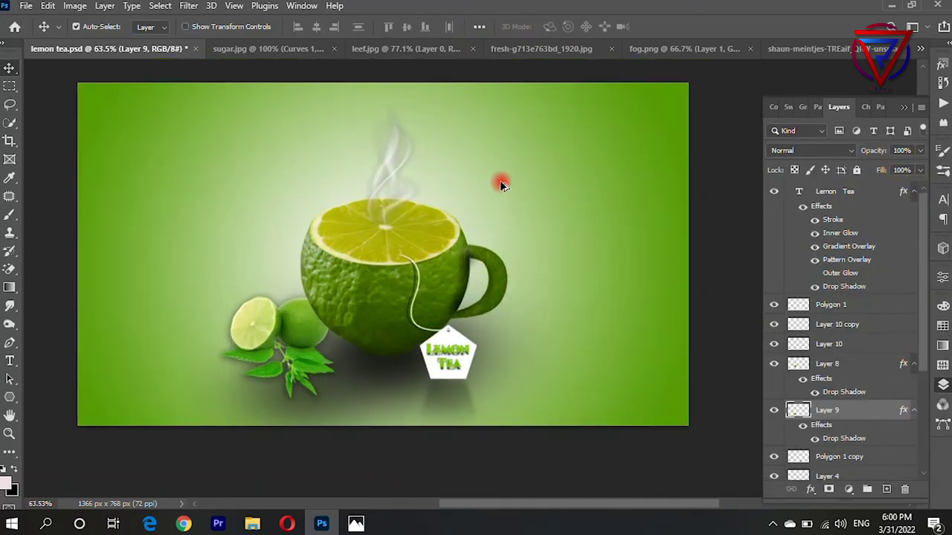
# Bring the sugar bowl from sugar.jpg into lemon tea.psd and shrink it to about 68%
pyautogui.click(302, 50)
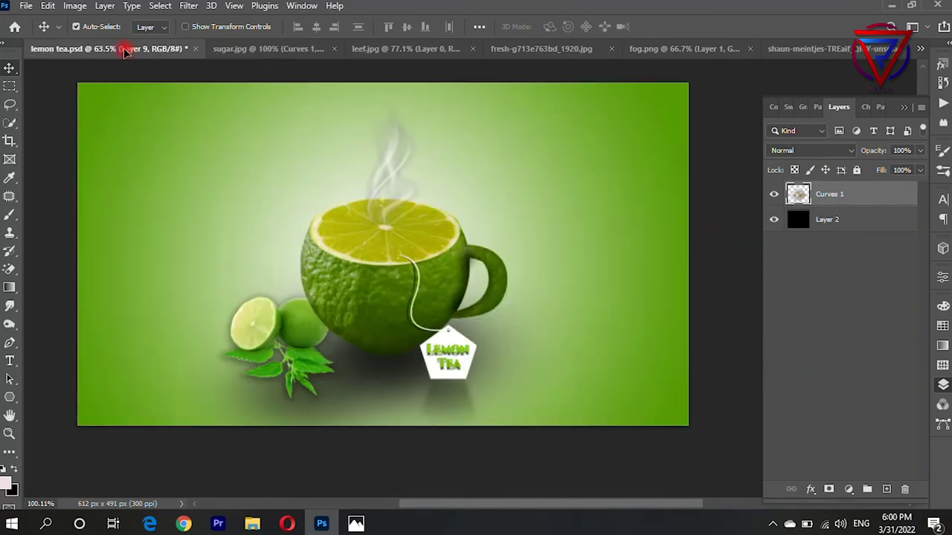
pyautogui.moveTo(513, 289)
pyautogui.mouseDown()
pyautogui.moveTo(343, 258)
pyautogui.moveTo(411, 270)
pyautogui.moveTo(358, 250)
pyautogui.moveTo(413, 355)
pyautogui.moveTo(333, 281)
pyautogui.moveTo(366, 228)
pyautogui.moveTo(328, 255)
pyautogui.moveTo(316, 251)
pyautogui.moveTo(325, 269)
pyautogui.moveTo(301, 369)
pyautogui.moveTo(425, 382)
pyautogui.moveTo(276, 358)
pyautogui.moveTo(329, 252)
pyautogui.mouseUp()
pyautogui.hotkey('ctrl', 't')
pyautogui.scroll(2, 338, 259)
pyautogui.press('Return')
pyautogui.hotkey('ctrl', 't')
pyautogui.press('Return')
pyautogui.hotkey('ctrl', 't')
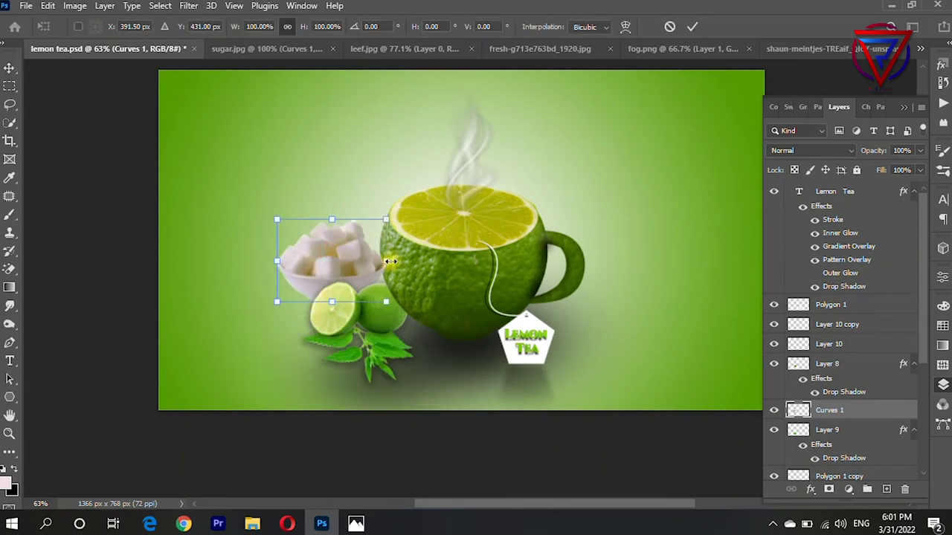
pyautogui.moveTo(386, 218)
pyautogui.mouseDown()
pyautogui.moveTo(351, 233)
pyautogui.moveTo(346, 266)
pyautogui.moveTo(476, 383)
pyautogui.moveTo(503, 374)
pyautogui.mouseUp()
pyautogui.press('Return')
# Enlarge the sugar bowl slightly and copy Layer 8's drop shadow onto it
pyautogui.scroll(3, 430, 335)
pyautogui.scroll(2, 430, 335)
pyautogui.hotkey('ctrl', 't')
pyautogui.press('Return')
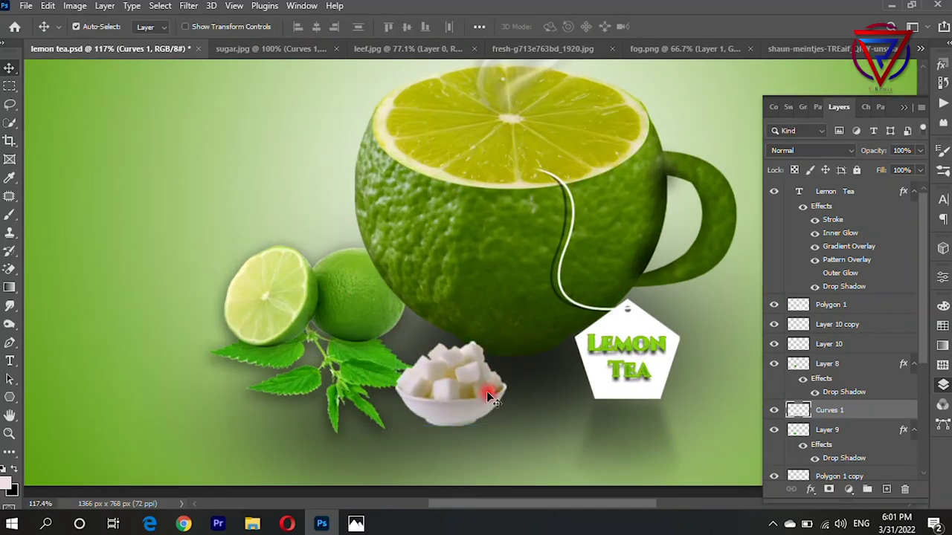
pyautogui.moveTo(900, 363); pyautogui.dragTo(891, 414)
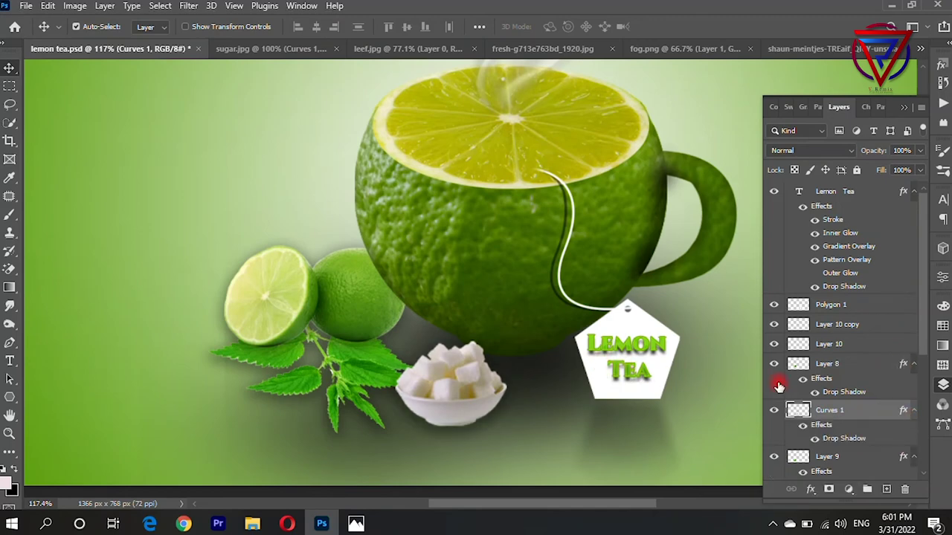
# Edit the Curves 1 drop shadow to 15% opacity, 97° angle, 28 px distance and 6% spread
pyautogui.doubleClick(839, 439)
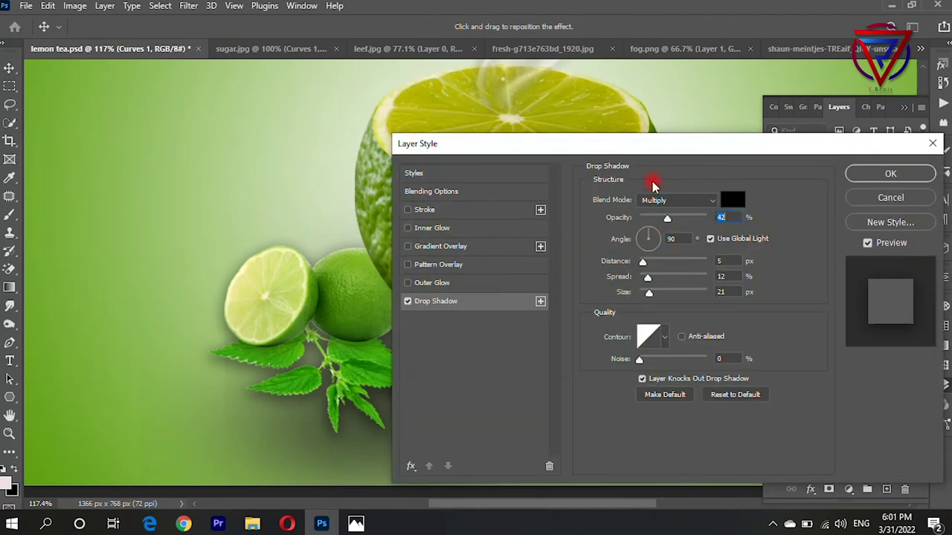
pyautogui.moveTo(764, 196)
pyautogui.mouseDown()
pyautogui.moveTo(766, 176)
pyautogui.moveTo(764, 187)
pyautogui.mouseUp()
pyautogui.click(837, 213)
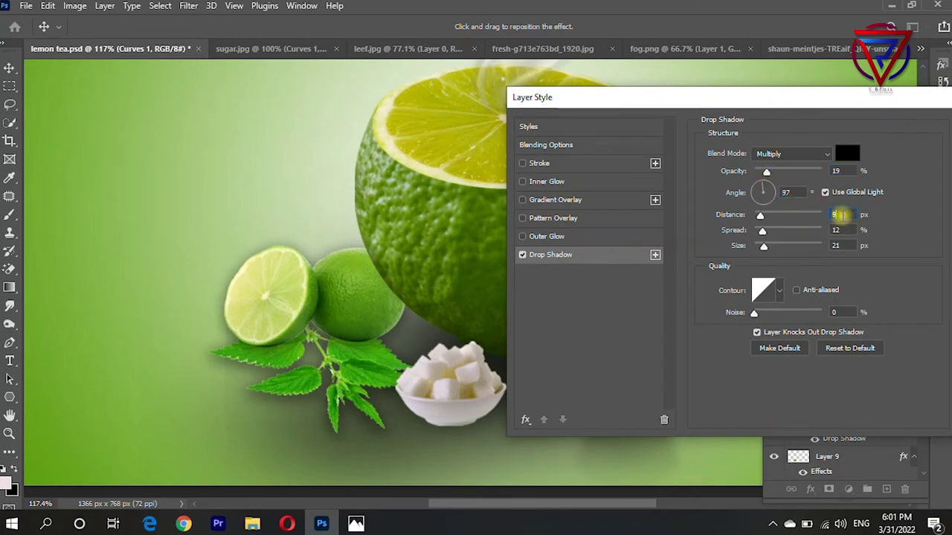
pyautogui.press('Up')
pyautogui.press('Up')
pyautogui.press('Up')
pyautogui.press('Up')
pyautogui.press('Up')
pyautogui.press('Up')
pyautogui.press('Up')
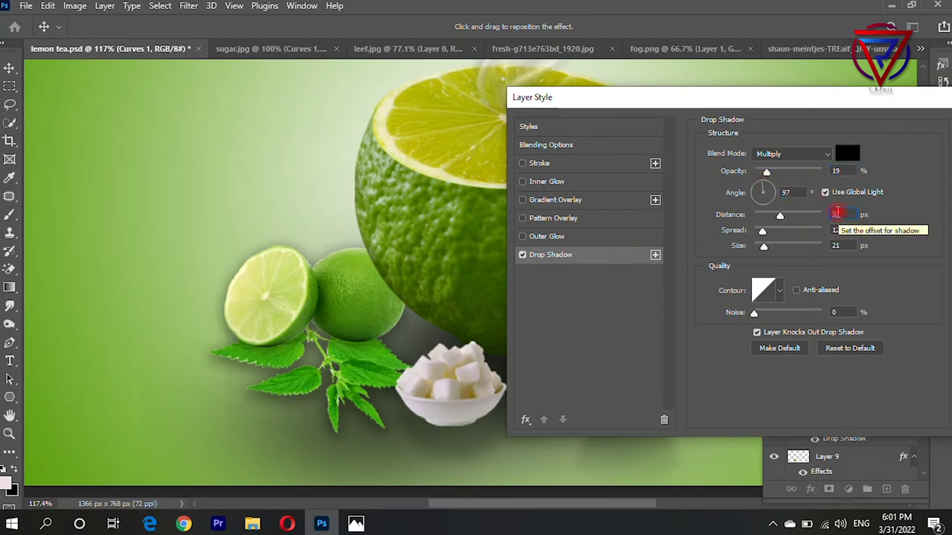
pyautogui.press('Up')
pyautogui.press('Up')
pyautogui.press('Up')
pyautogui.press('Up')
pyautogui.click(835, 230)
pyautogui.press('Down')
pyautogui.press('Down')
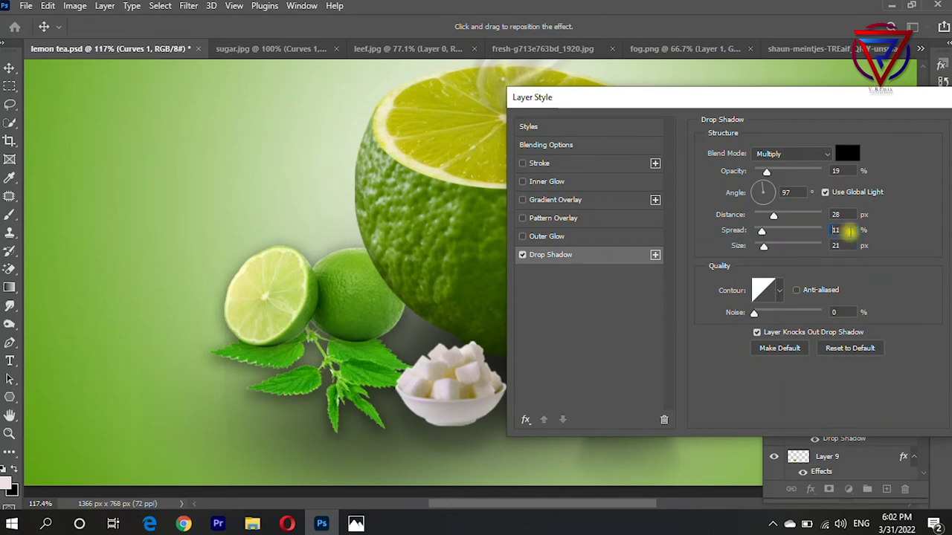
pyautogui.press('Down')
pyautogui.press('Down')
pyautogui.press('Down')
pyautogui.press('Down')
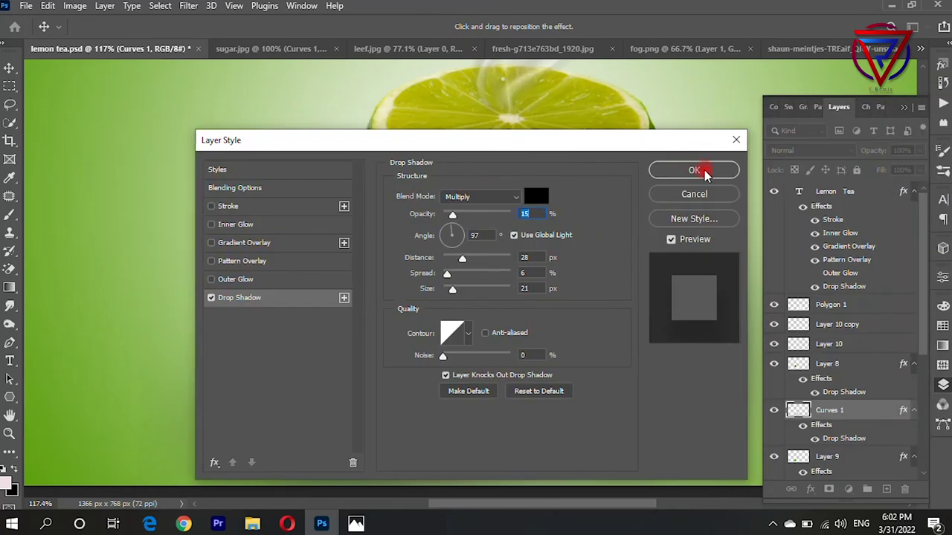
pyautogui.click(685, 166)
pyautogui.scroll(5, 440, 350)
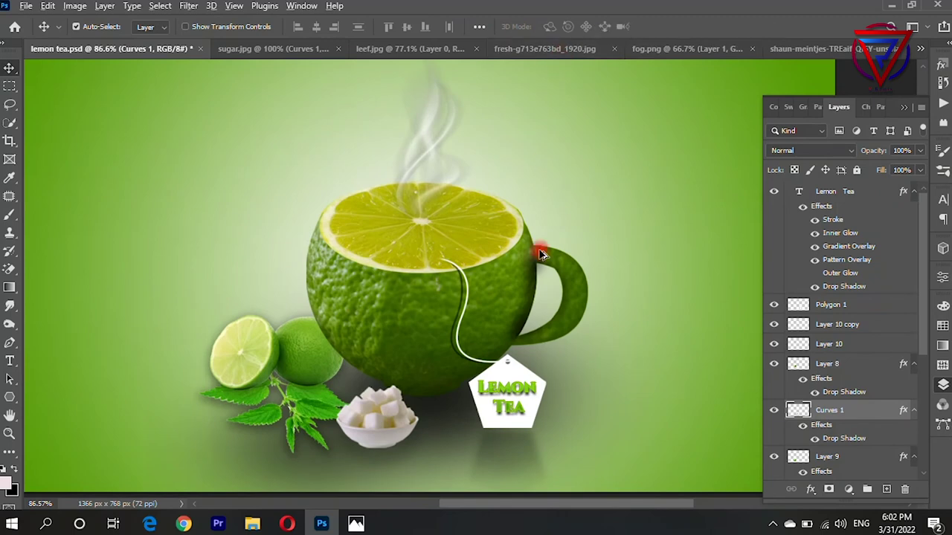
# Select Layer 0 and draw a radial background gradient from the cup downward
pyautogui.scroll(-2, 727, 319)
pyautogui.click(726, 319)
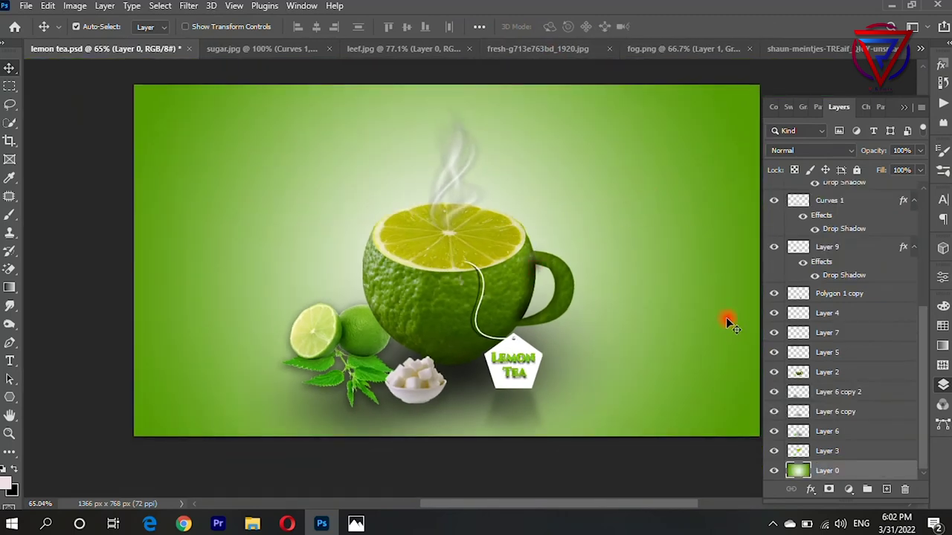
pyautogui.scroll(-2, 727, 319)
pyautogui.click(9, 288)
pyautogui.scroll(-1, 468, 234)
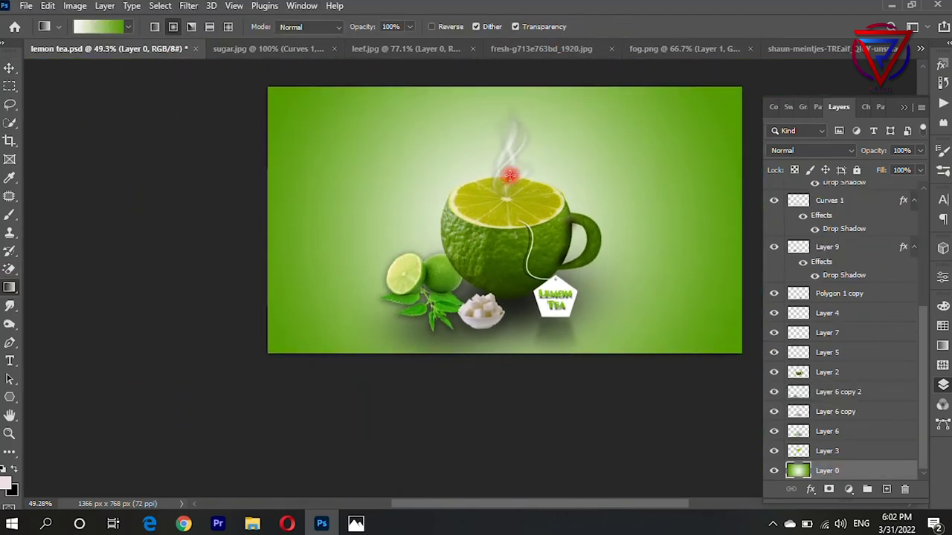
pyautogui.moveTo(510, 176); pyautogui.dragTo(519, 402)
# Redraw the radial background gradient from the cup top with a smaller light centre
pyautogui.scroll(1, 513, 263)
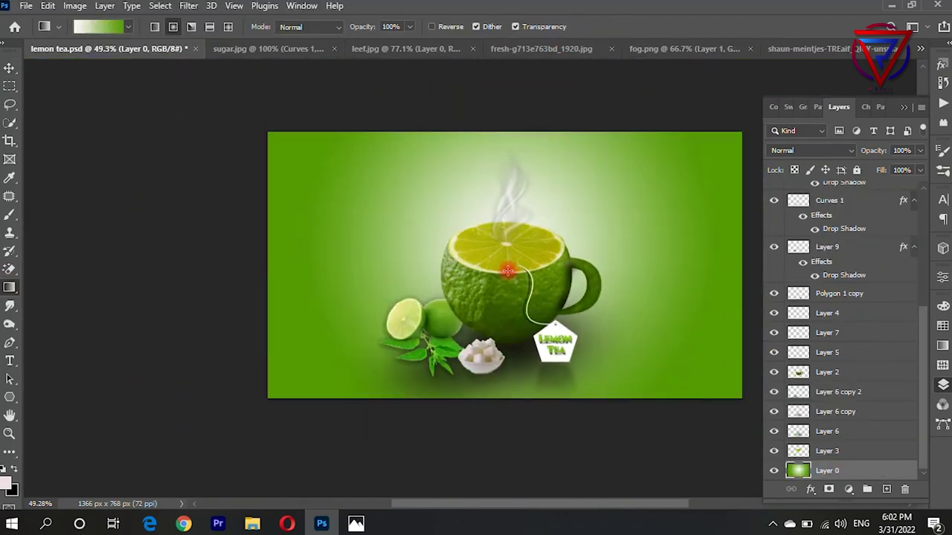
pyautogui.moveTo(517, 272); pyautogui.dragTo(513, 108)
pyautogui.scroll(1, 525, 338)
pyautogui.moveTo(515, 223); pyautogui.dragTo(518, 297)
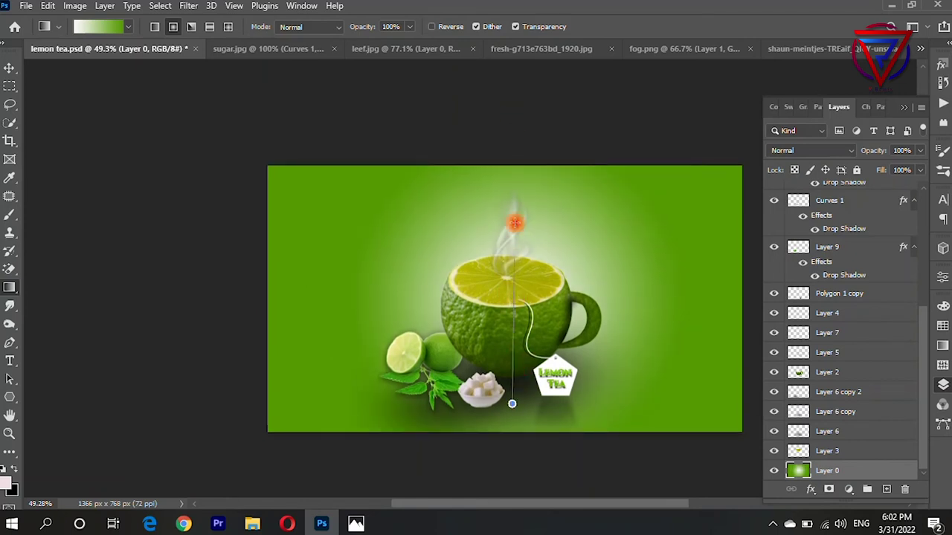
pyautogui.moveTo(496, 339); pyautogui.dragTo(497, 211)
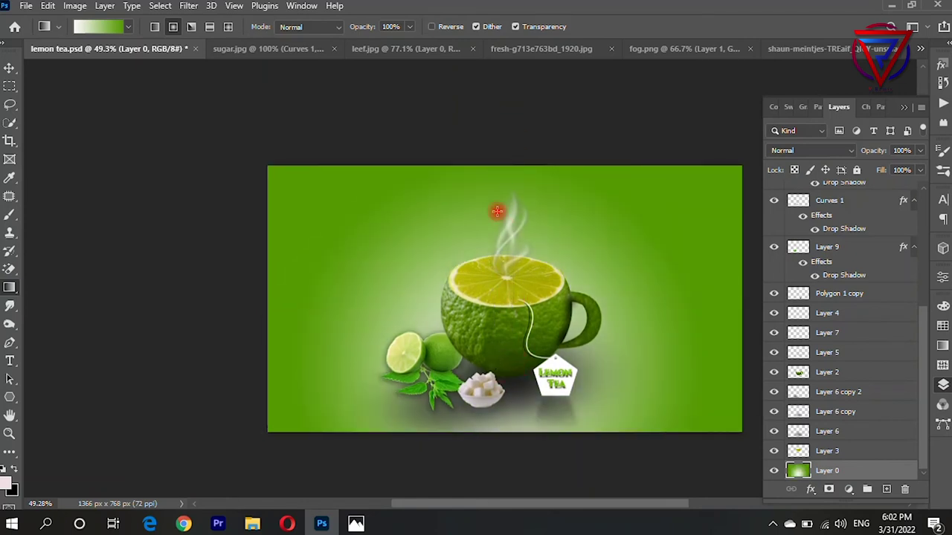
pyautogui.scroll(1, 567, 410)
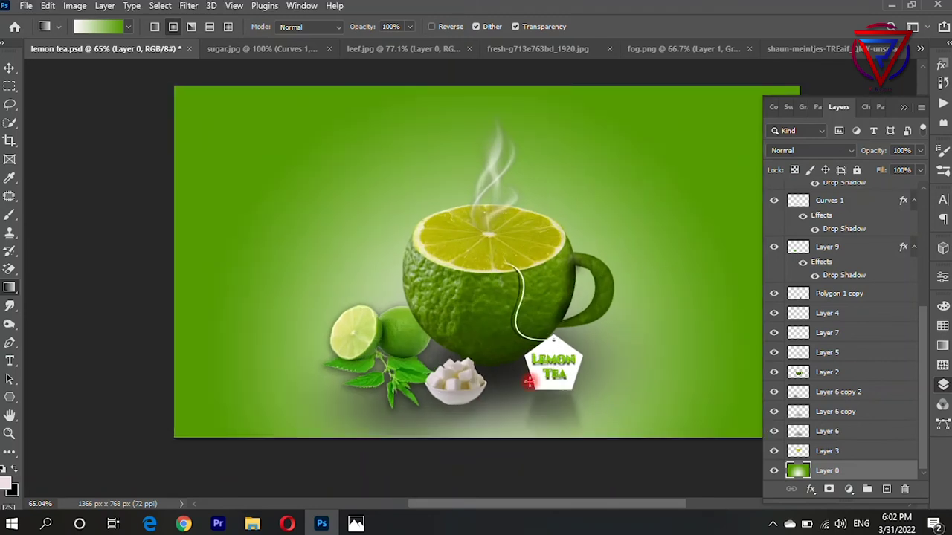
pyautogui.scroll(-2, 516, 369)
pyautogui.press('v')
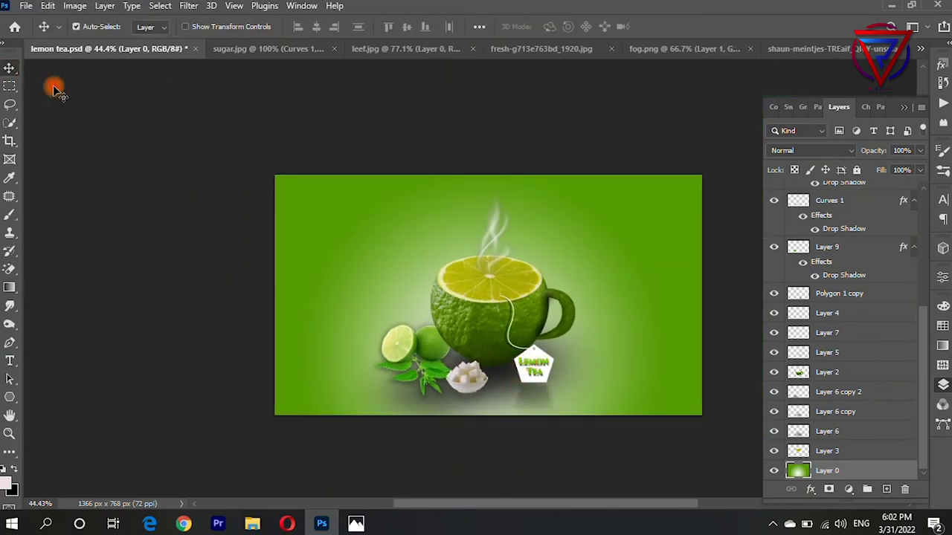
pyautogui.scroll(-1, 456, 260)
pyautogui.scroll(2, 436, 223)
pyautogui.scroll(1, 699, 356)
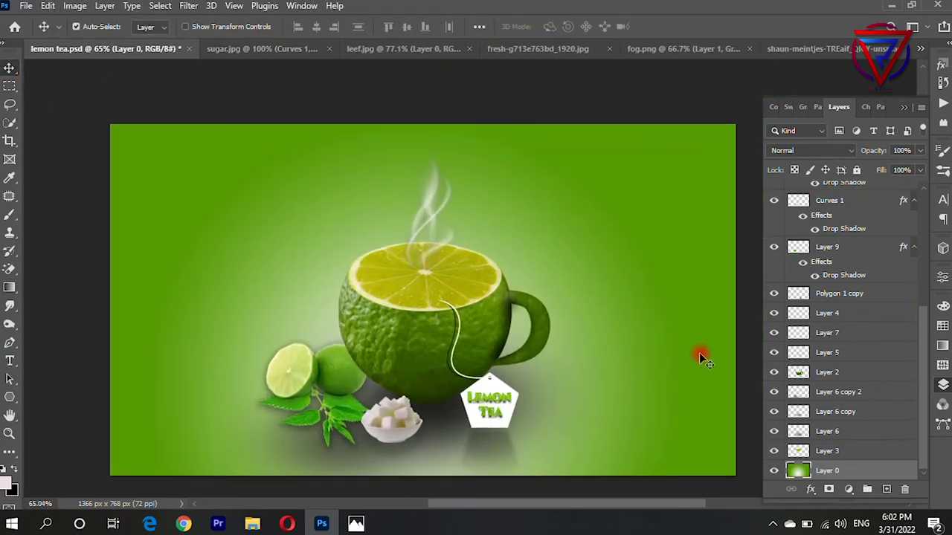
# Change the gradient's right green stop to a brighter lime colour in the Gradient Editor
pyautogui.click(6, 290)
pyautogui.click(942, 348)
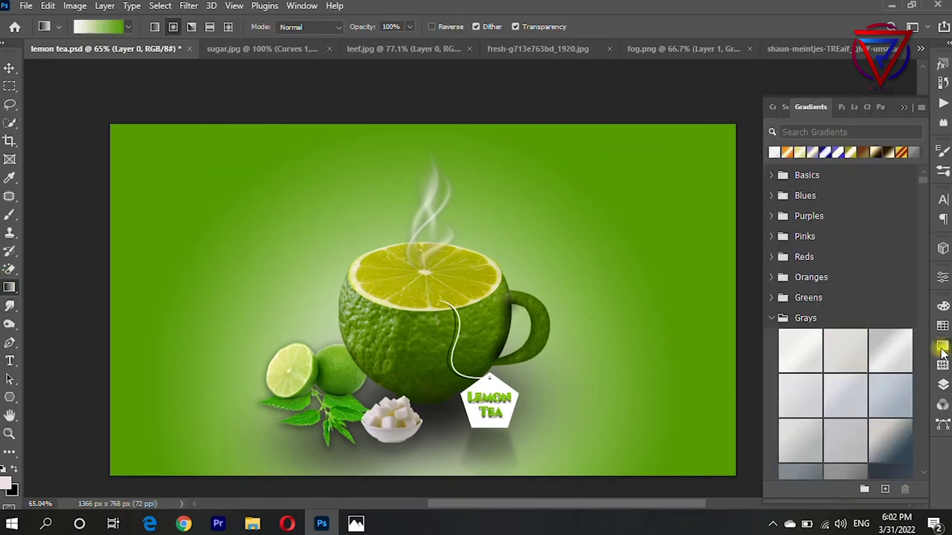
pyautogui.click(99, 27)
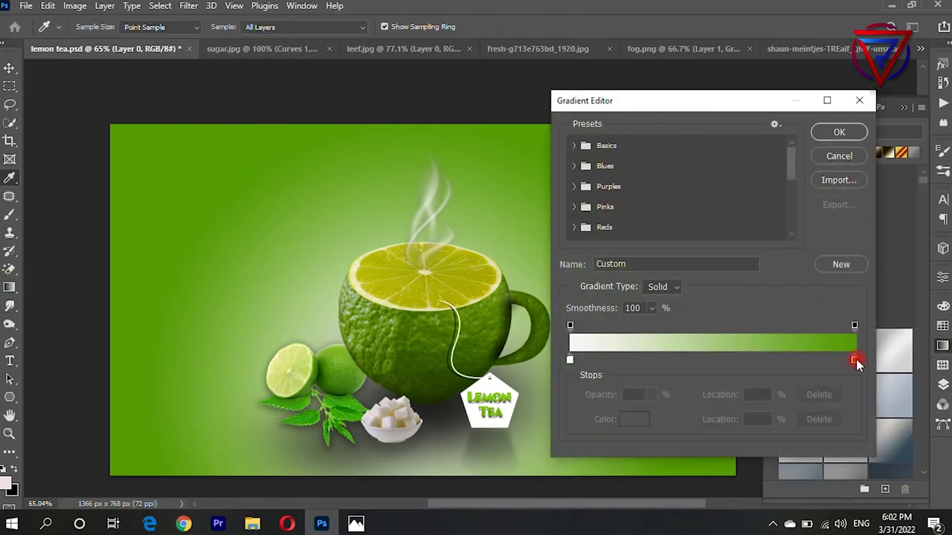
pyautogui.click(855, 360)
pyautogui.click(634, 420)
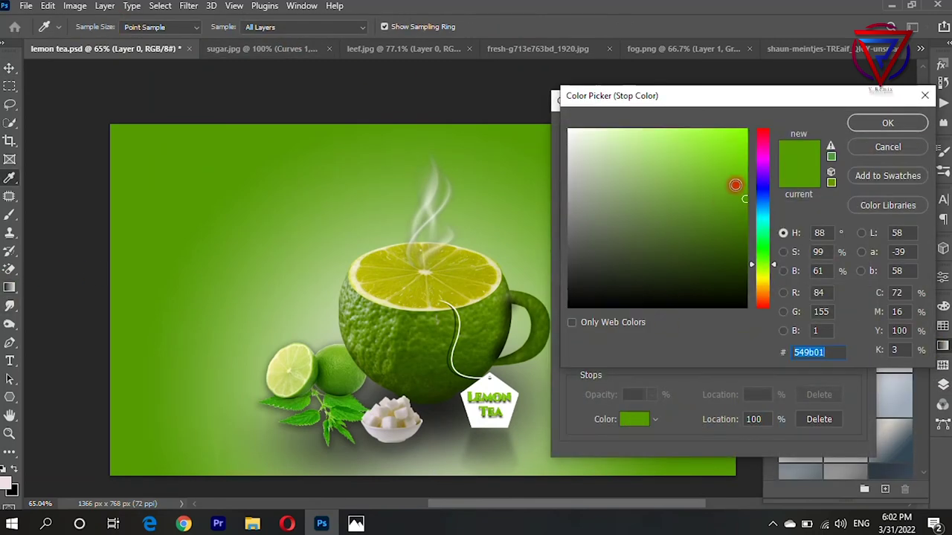
pyautogui.click(885, 124)
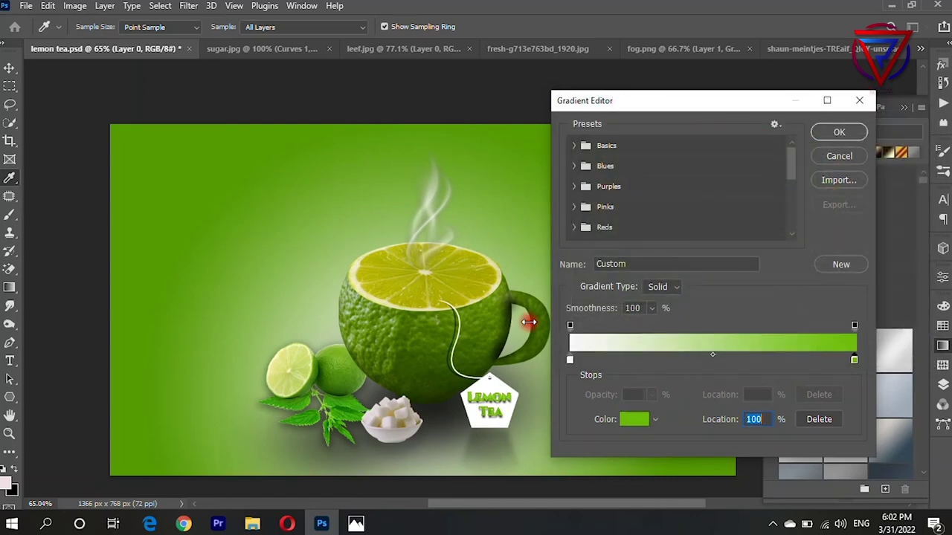
pyautogui.click(836, 130)
# Redraw the background with the brighter radial gradient, pale around the cup
pyautogui.scroll(2, 425, 368)
pyautogui.moveTo(424, 435); pyautogui.dragTo(430, 196)
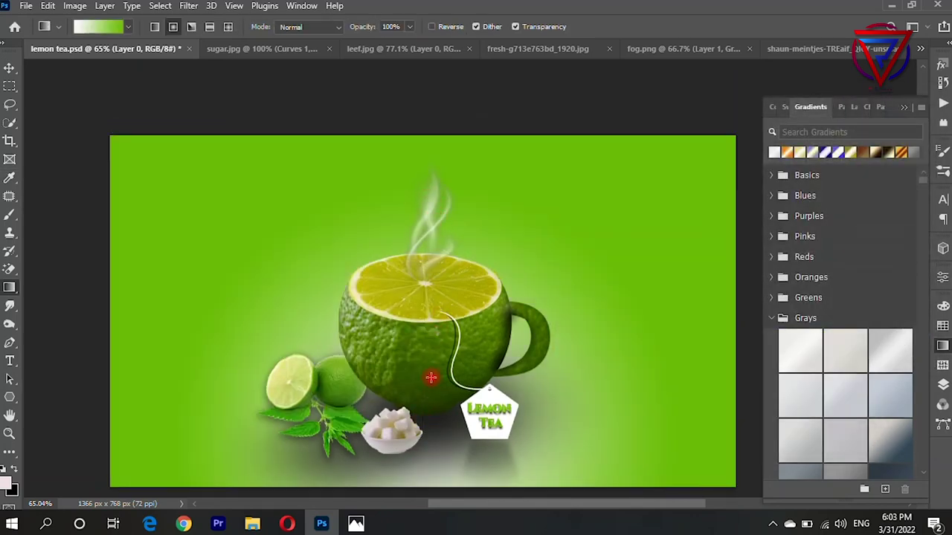
pyautogui.scroll(-2, 430, 377)
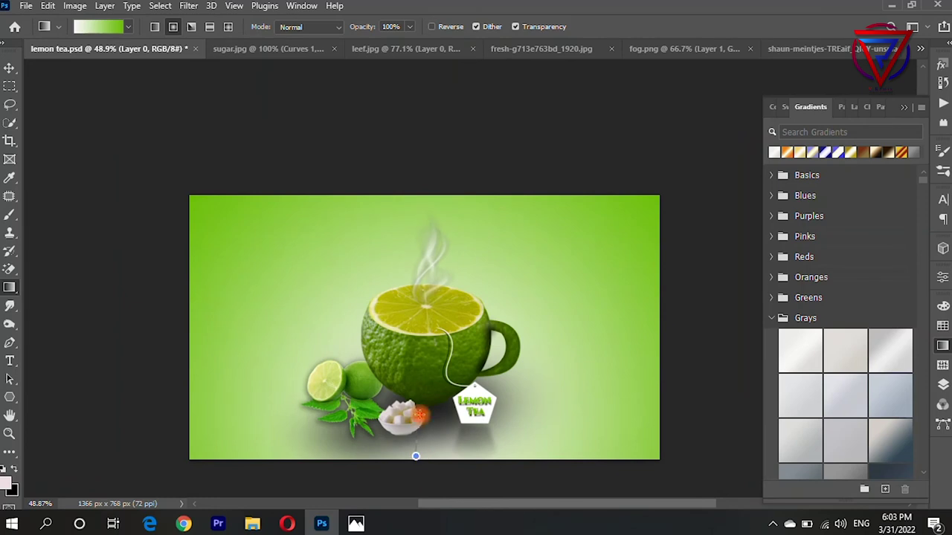
pyautogui.moveTo(419, 415); pyautogui.dragTo(425, 166)
pyautogui.scroll(-2, 452, 318)
pyautogui.scroll(2, 441, 448)
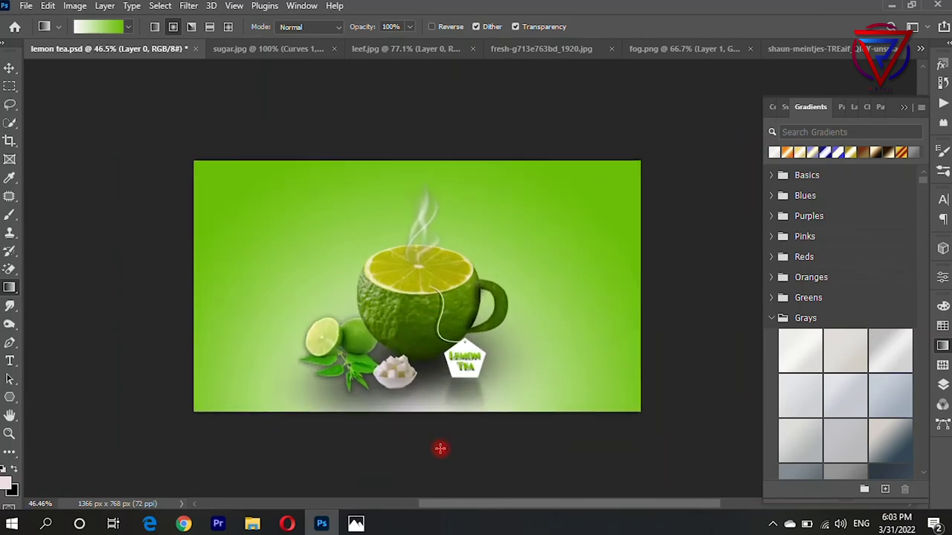
pyautogui.scroll(2, 503, 310)
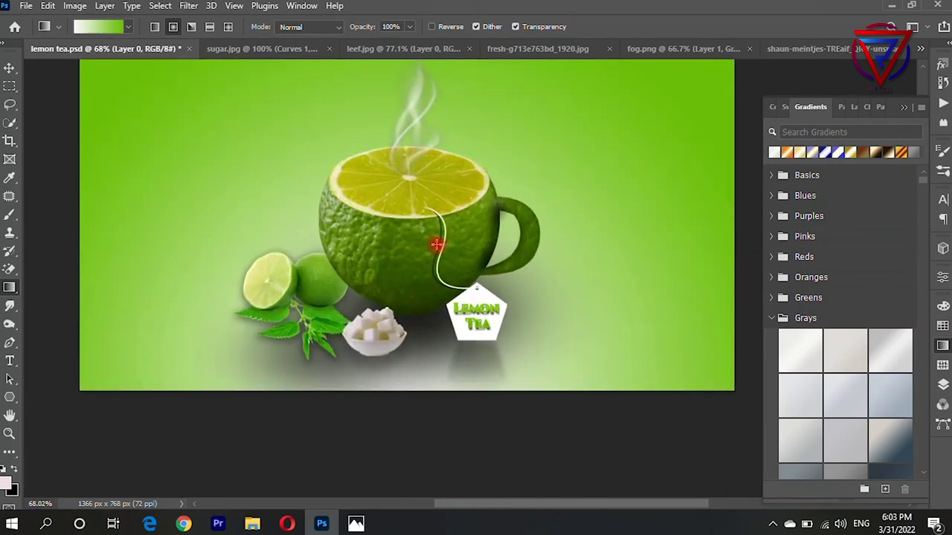
# Stretch Layer 6 copy, the light beneath the cup, downward to 151.4% height
pyautogui.click(9, 66)
pyautogui.click(414, 329)
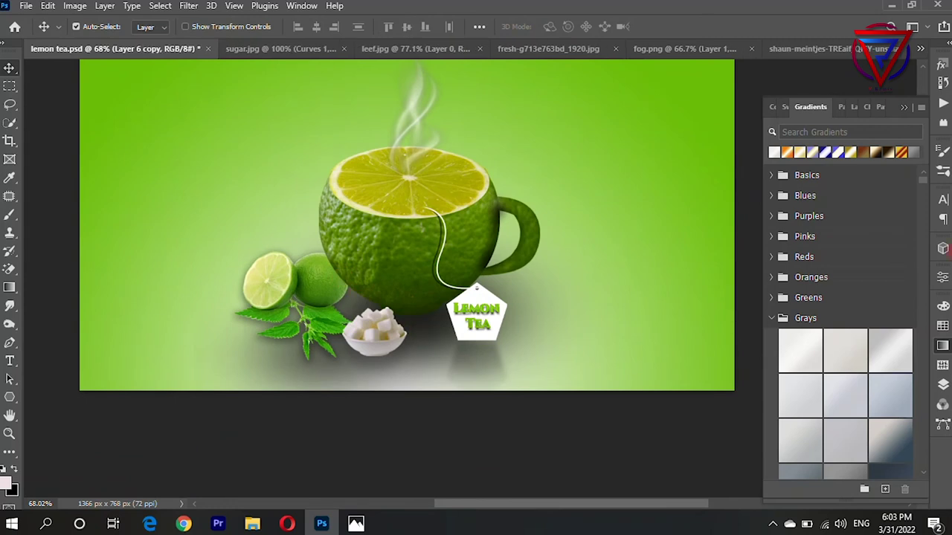
pyautogui.click(862, 108)
pyautogui.scroll(-2, 669, 313)
pyautogui.hotkey('ctrl', 't')
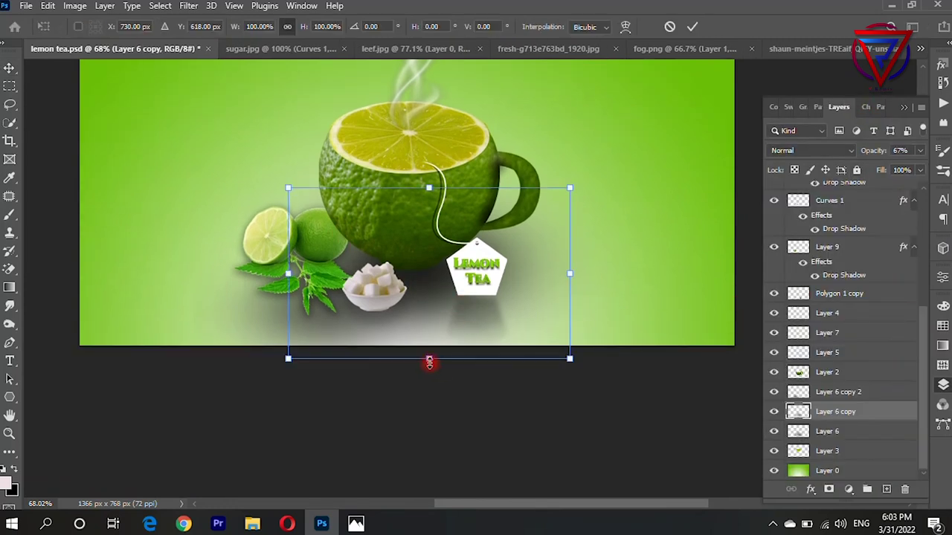
pyautogui.moveTo(429, 360); pyautogui.dragTo(429, 447)
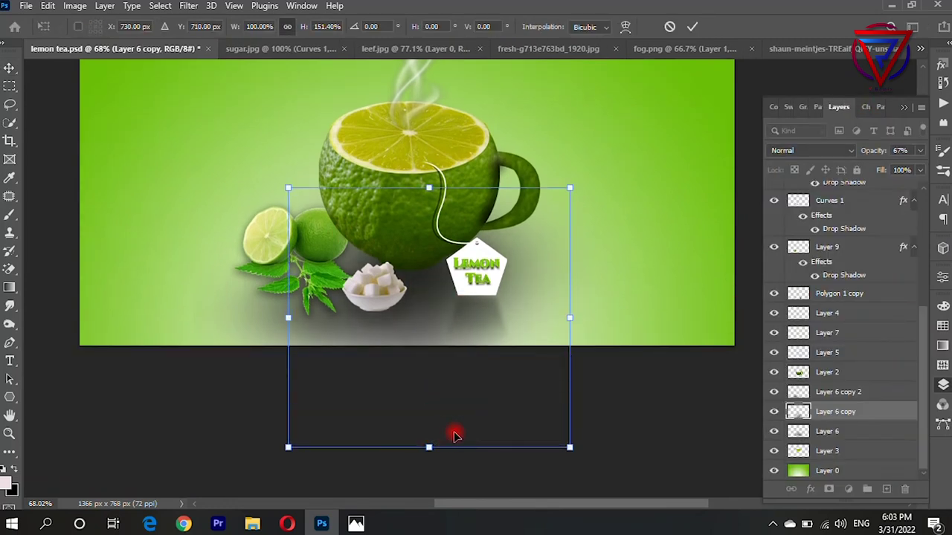
pyautogui.press('Return')
pyautogui.scroll(2, 435, 269)
pyautogui.scroll(-2, 435, 270)
pyautogui.scroll(3, 435, 269)
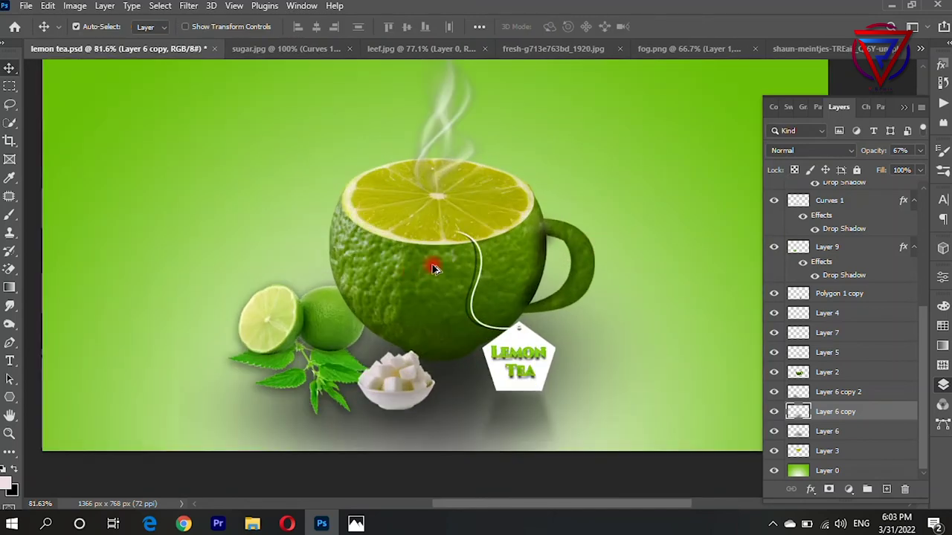
pyautogui.click(464, 316)
pyautogui.scroll(-3, 465, 357)
# Duplicate the tag's Lemon Tea text to the upper left and retype it as single-line 'Lemon Tea'
pyautogui.scroll(2, 465, 387)
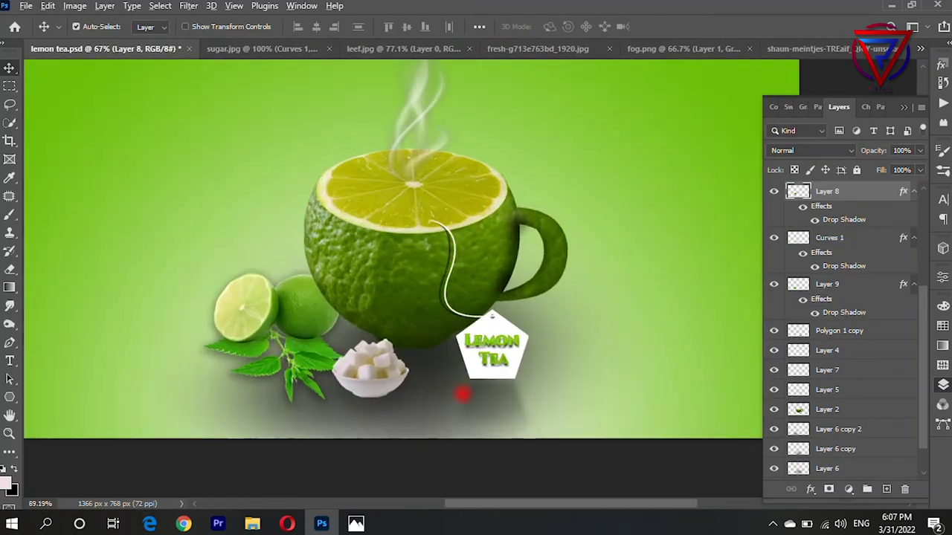
pyautogui.scroll(-1, 476, 372)
pyautogui.scroll(-1, 487, 375)
pyautogui.click(487, 381)
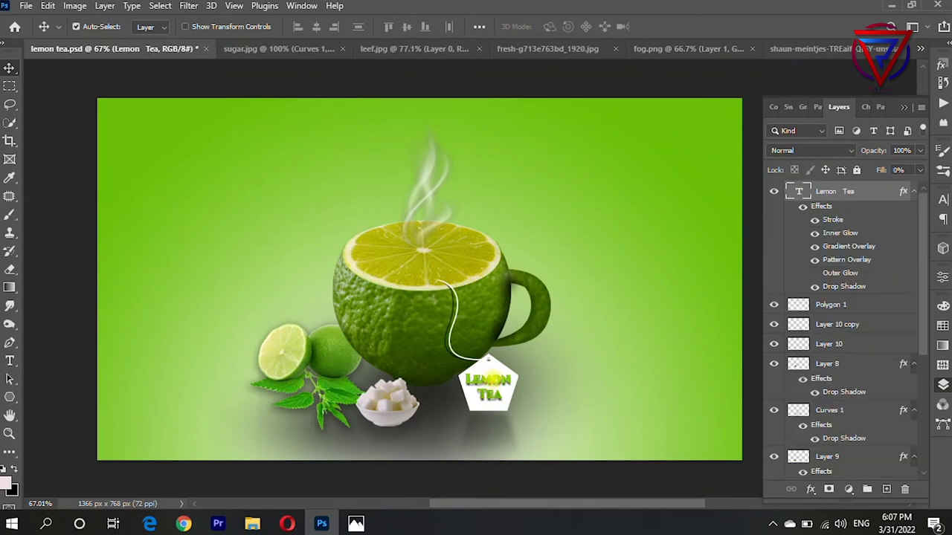
pyautogui.moveTo(493, 380); pyautogui.dragTo(285, 174)
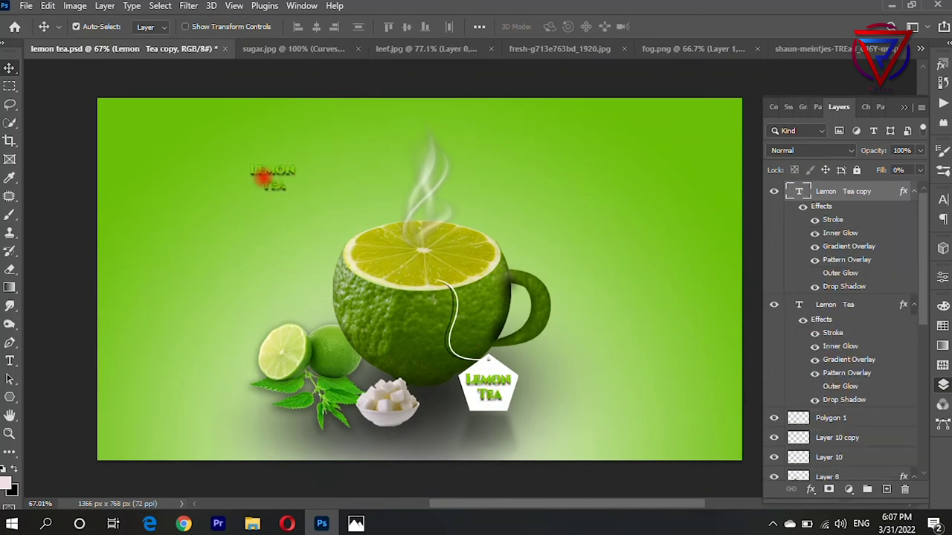
pyautogui.doubleClick(275, 174)
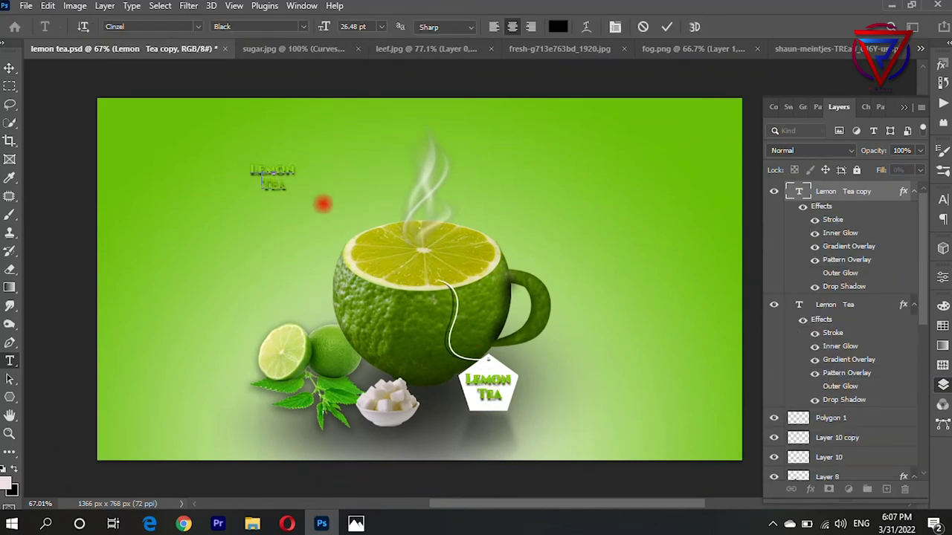
pyautogui.write('Lemon Tea')
pyautogui.hotkey('ctrl', 'Return')
pyautogui.press('v')
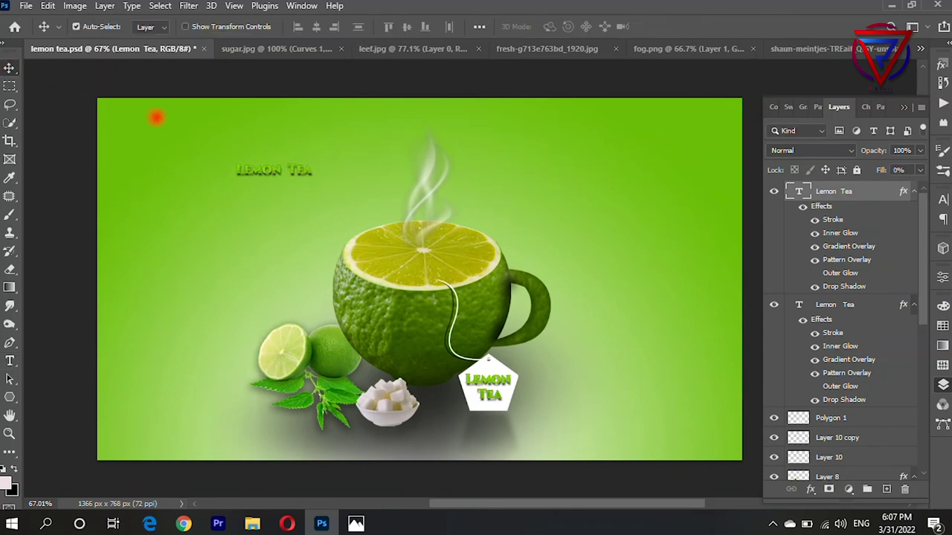
# Set the copied heading text to 72 pt
pyautogui.hotkey('ctrl', 't')
pyautogui.press('Return')
pyautogui.doubleClick(273, 171)
pyautogui.click(380, 21)
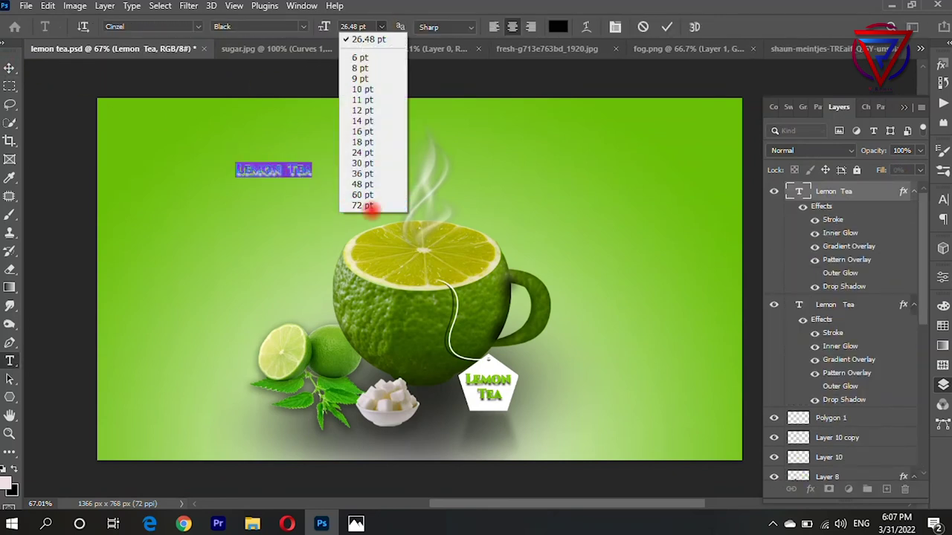
pyautogui.click(368, 206)
pyautogui.click(9, 67)
# Enlarge the LEMON TEA heading to about 254% and position it above the cup
pyautogui.moveTo(274, 164); pyautogui.dragTo(422, 247)
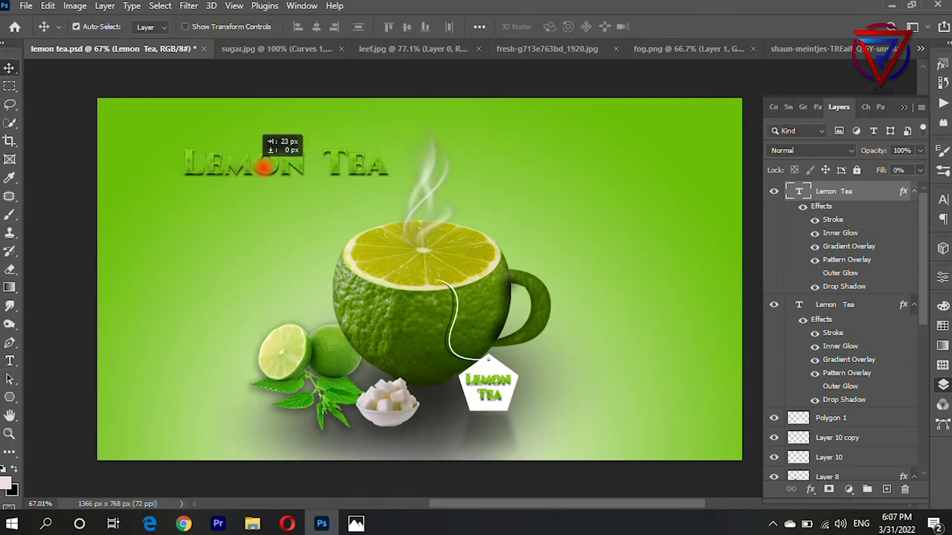
pyautogui.hotkey('ctrl', 't')
pyautogui.moveTo(524, 229); pyautogui.dragTo(628, 204)
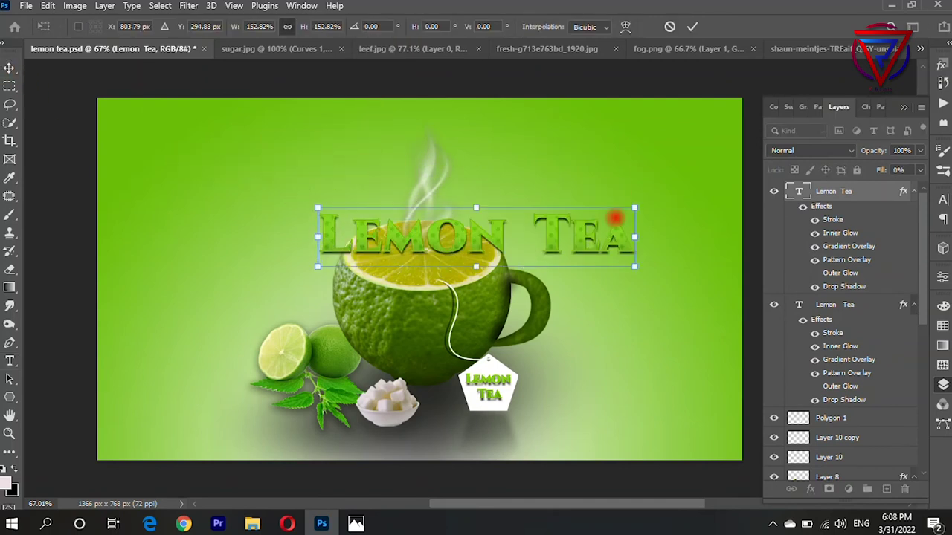
pyautogui.moveTo(318, 266); pyautogui.dragTo(238, 297)
pyautogui.moveTo(271, 264); pyautogui.dragTo(353, 215)
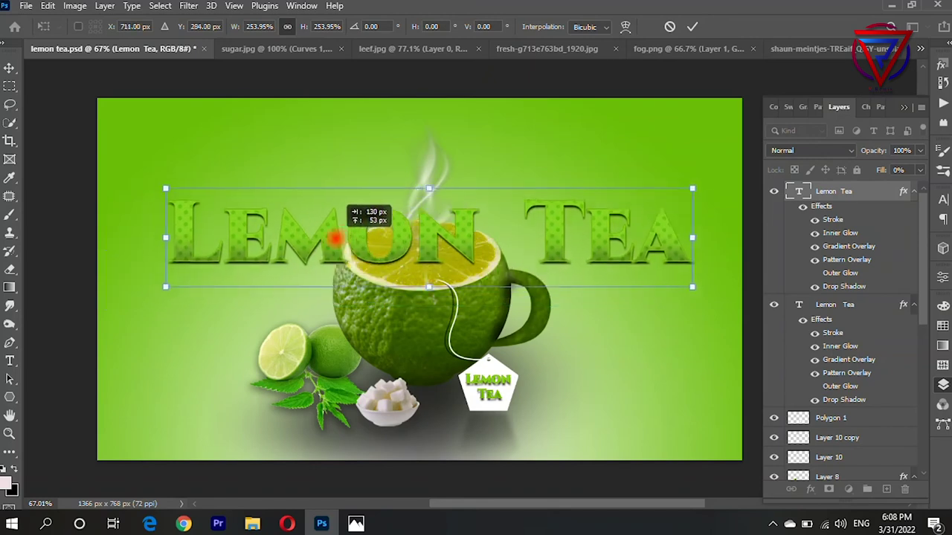
pyautogui.press('Return')
# Move the heading layer down behind the cup, duplicate it, and select the heading
pyautogui.moveTo(863, 191)
pyautogui.mouseDown()
pyautogui.moveTo(868, 444)
pyautogui.moveTo(857, 411)
pyautogui.mouseUp()
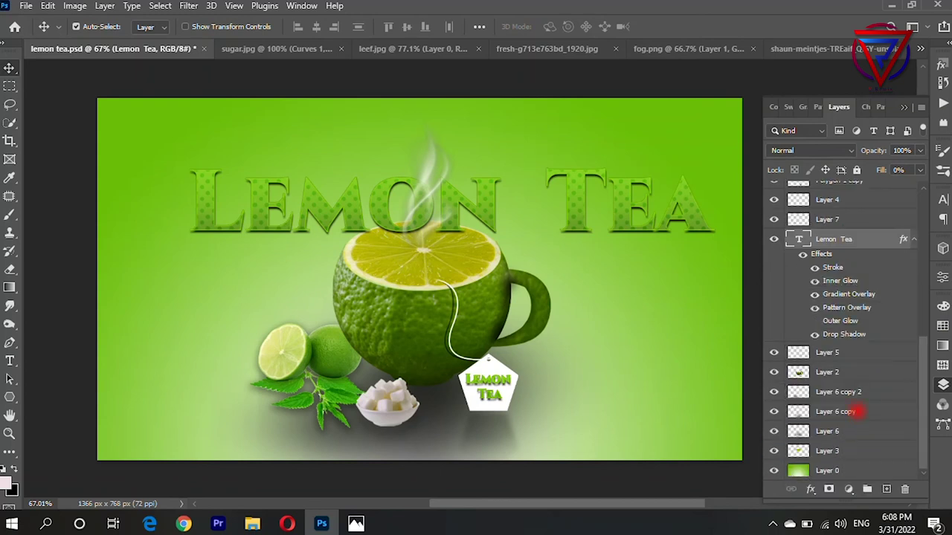
pyautogui.moveTo(860, 239); pyautogui.dragTo(874, 461)
pyautogui.scroll(-3, 570, 298)
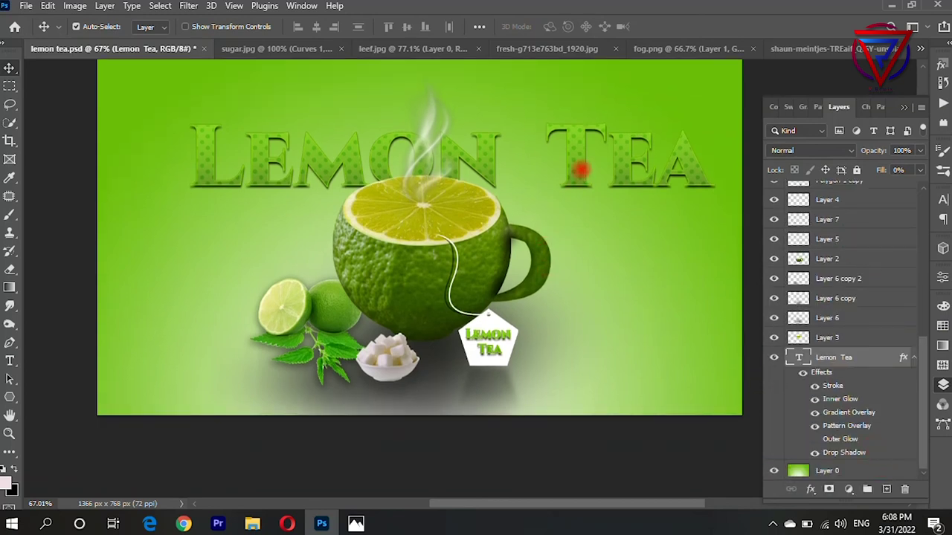
pyautogui.moveTo(570, 159)
pyautogui.mouseDown()
pyautogui.moveTo(580, 228)
pyautogui.moveTo(573, 140)
pyautogui.mouseUp()
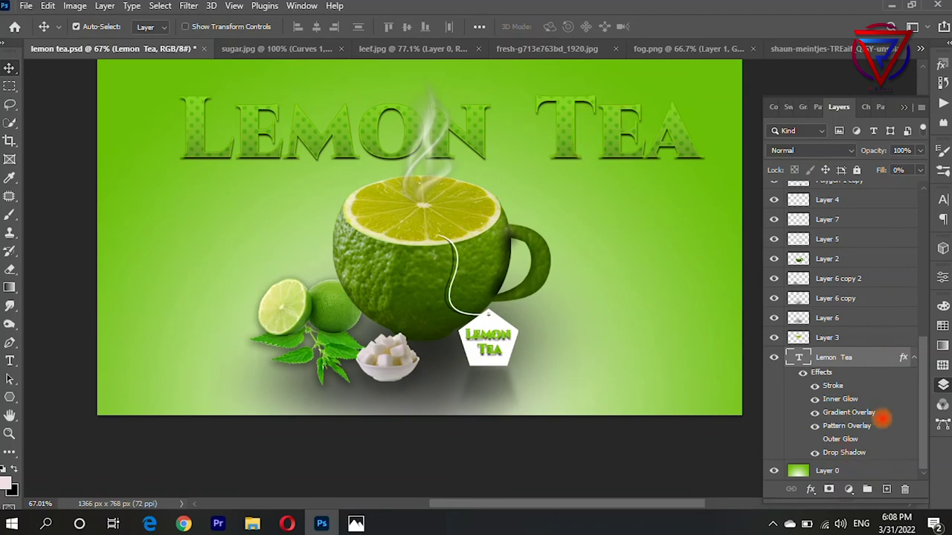
pyautogui.doubleClick(881, 419)
pyautogui.click(699, 198)
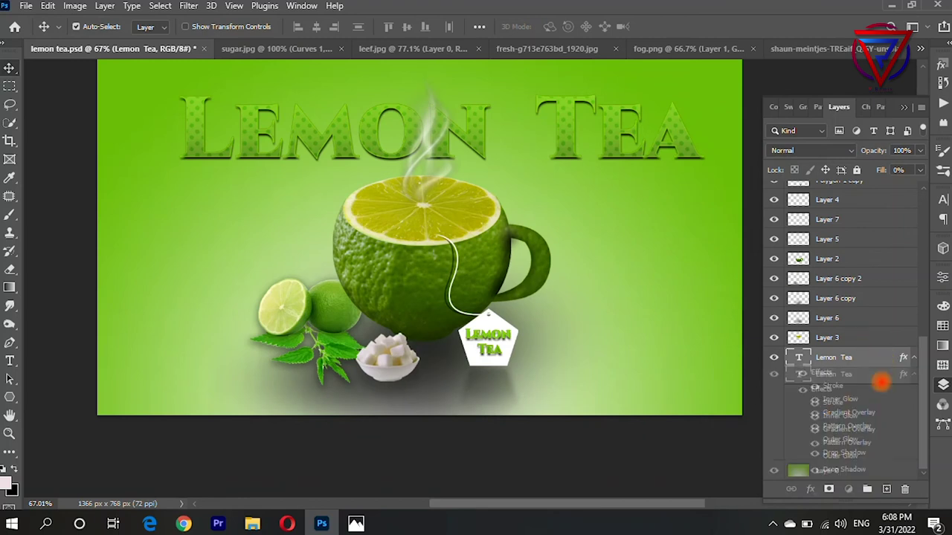
pyautogui.scroll(-2, 602, 171)
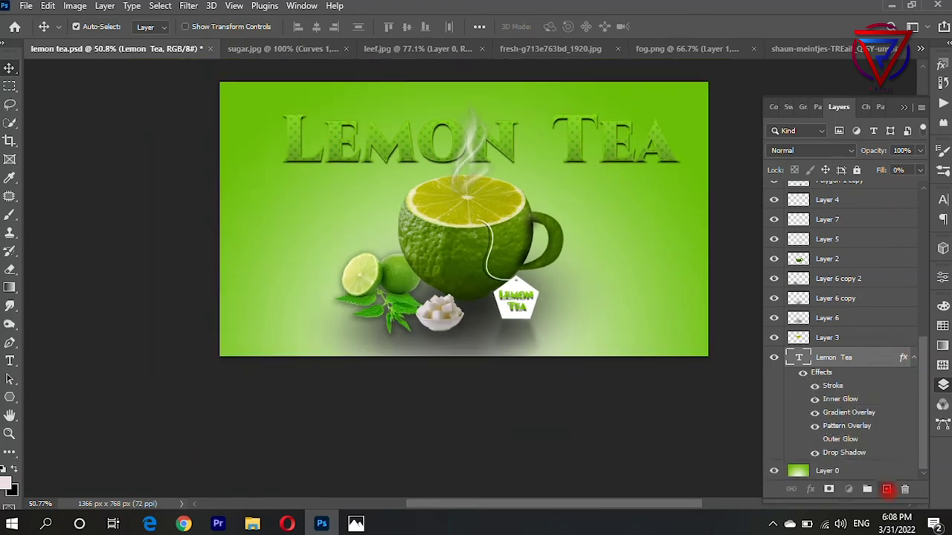
pyautogui.hotkey('ctrl', 'j')
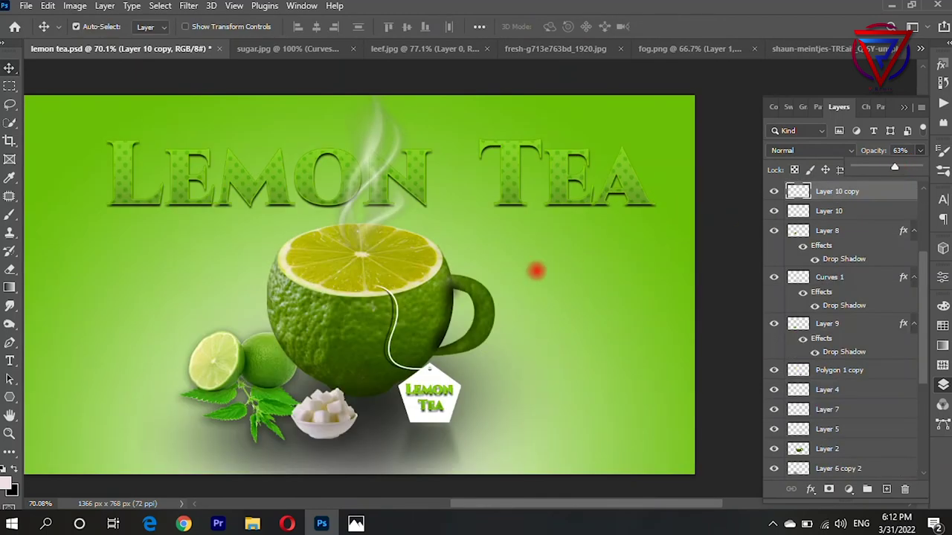
pyautogui.scroll(-3, 536, 270)
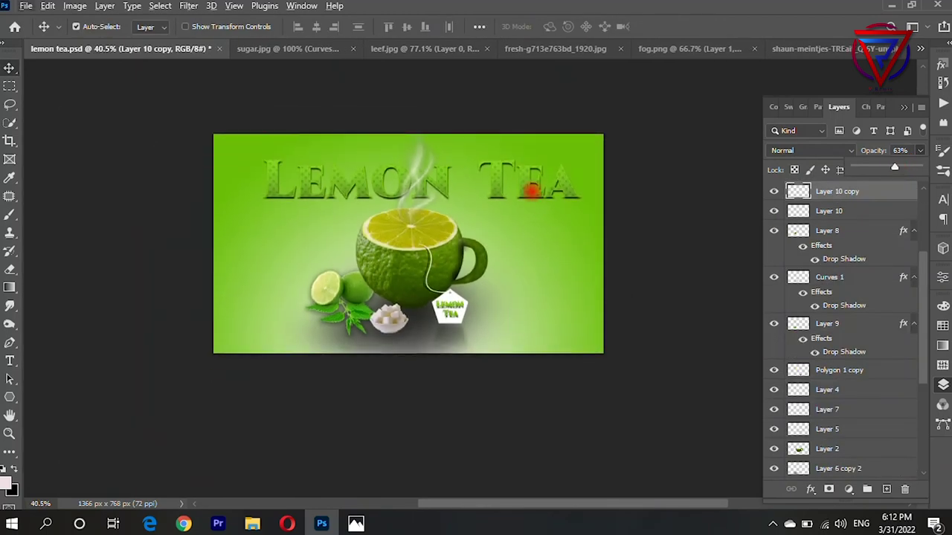
pyautogui.click(531, 191)
# In Drop Shadow, enter Angle 90°, Distance 6 px, Spread 19%, Size 6 px, and confirm
pyautogui.doubleClick(844, 452)
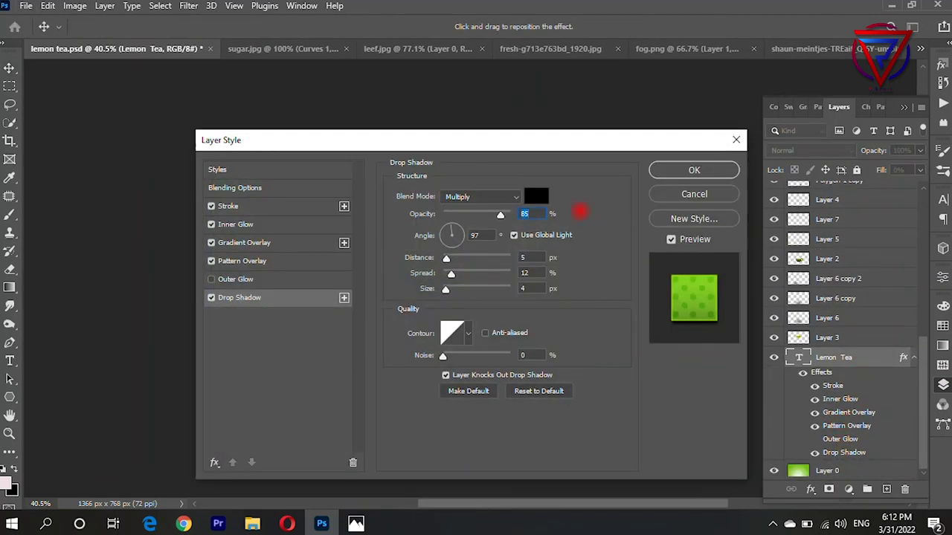
pyautogui.moveTo(533, 137); pyautogui.dragTo(807, 136)
pyautogui.click(728, 226)
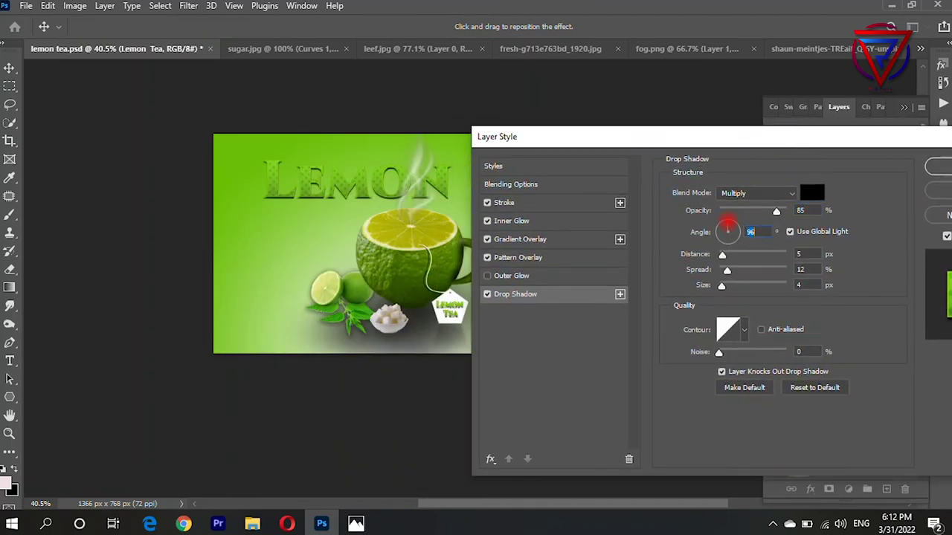
pyautogui.click(813, 254)
pyautogui.scroll(6, 813, 254)
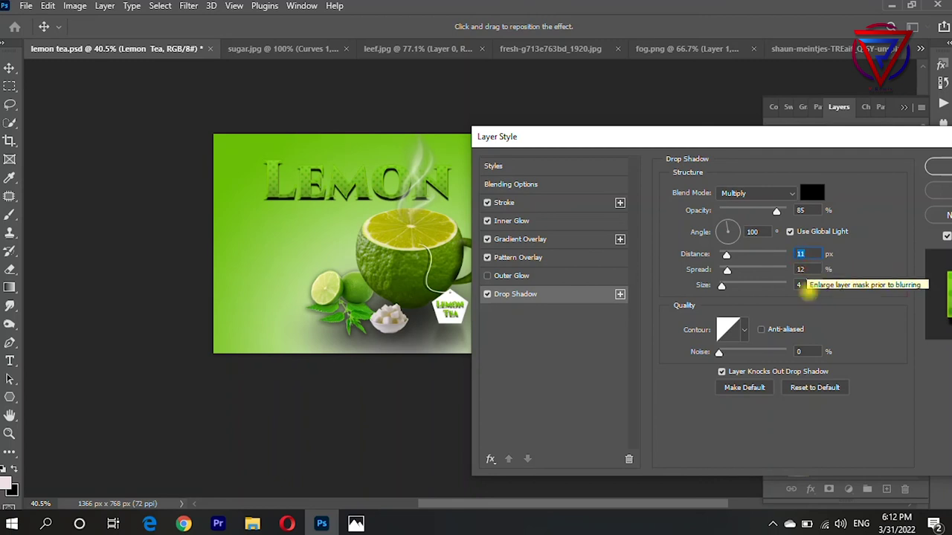
pyautogui.click(807, 284)
pyautogui.scroll(7, 809, 285)
pyautogui.scroll(-5, 809, 285)
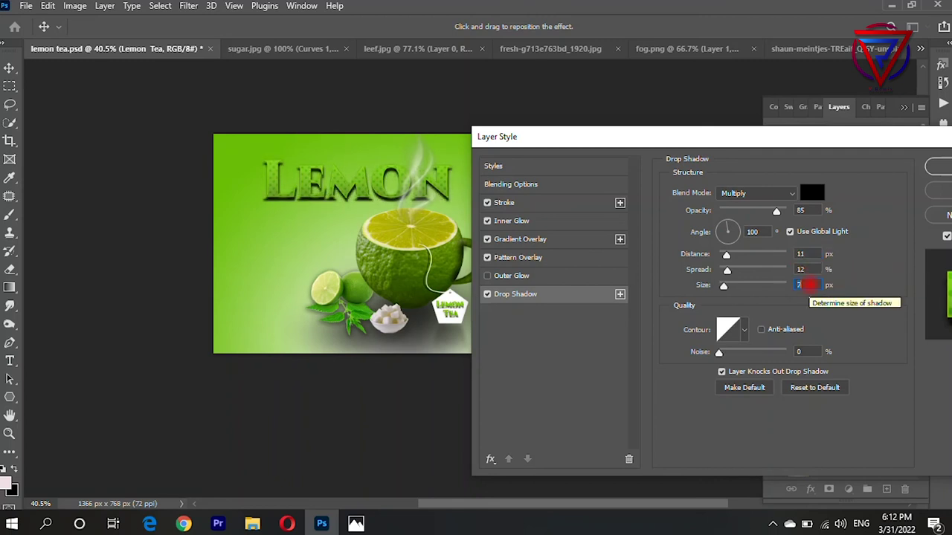
pyautogui.click(809, 269)
pyautogui.scroll(-4, 809, 268)
pyautogui.scroll(-1, 807, 255)
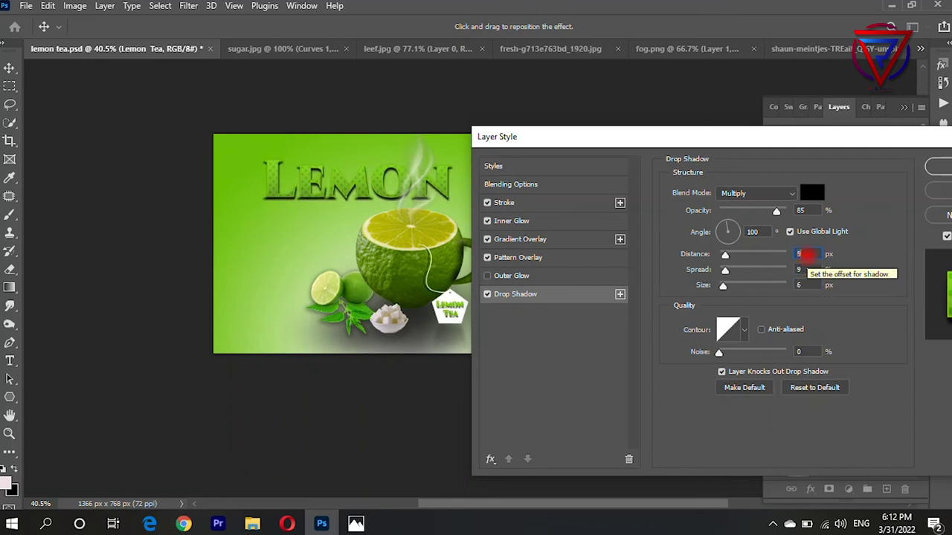
pyautogui.click(728, 228)
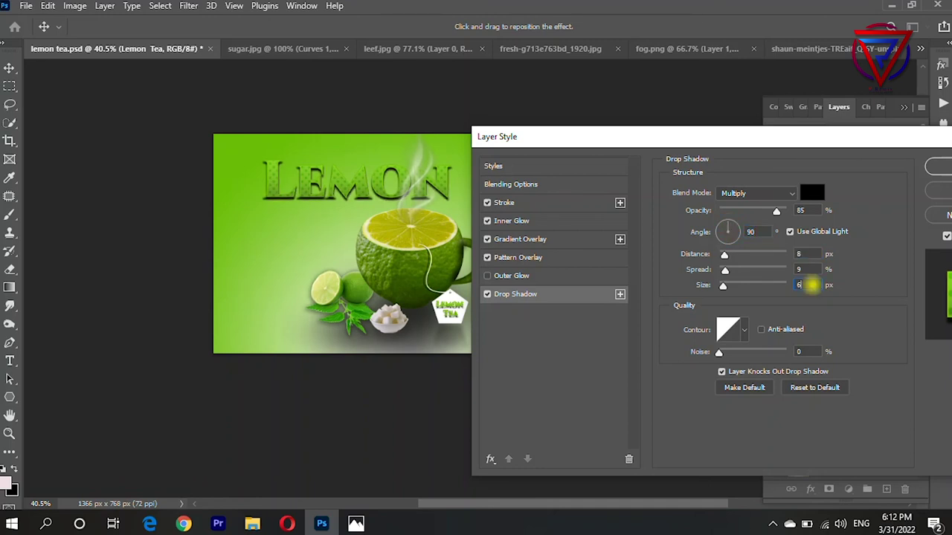
pyautogui.click(810, 284)
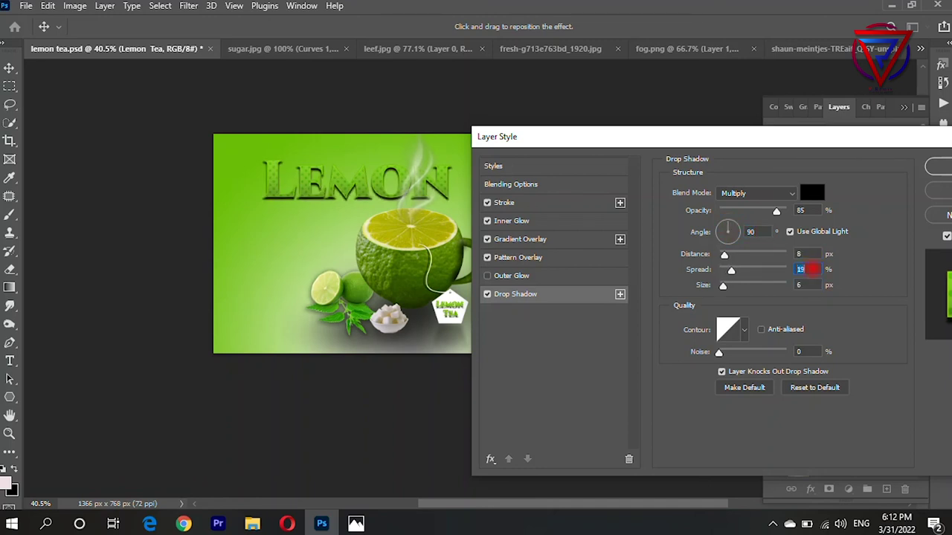
pyautogui.scroll(-5, 810, 255)
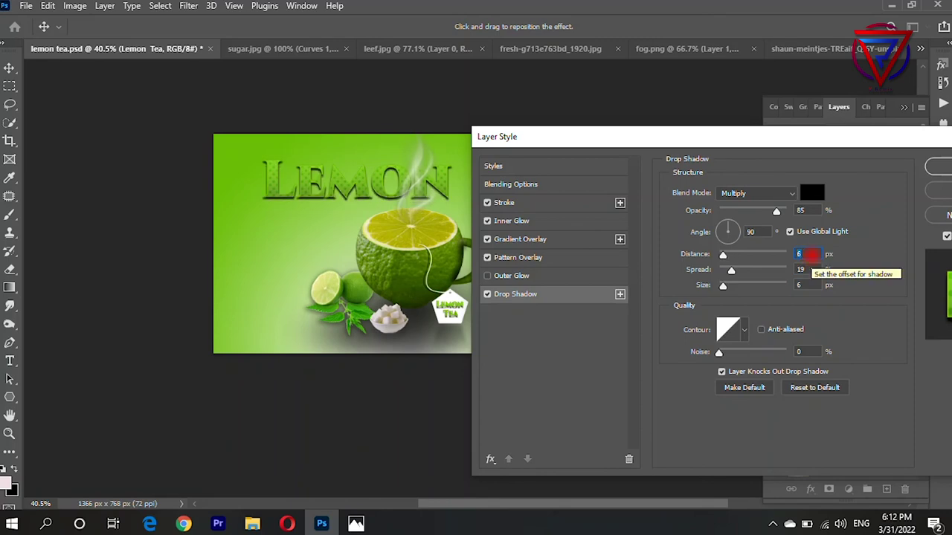
pyautogui.click(937, 167)
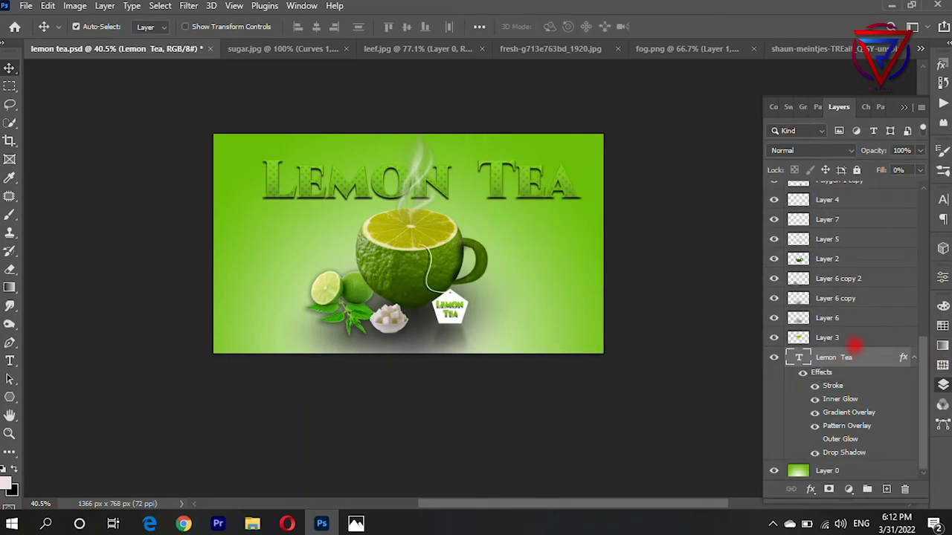
# Hide Group 1, show Group 1 copy, and select its merged Lemon Tea layer
pyautogui.click(910, 357)
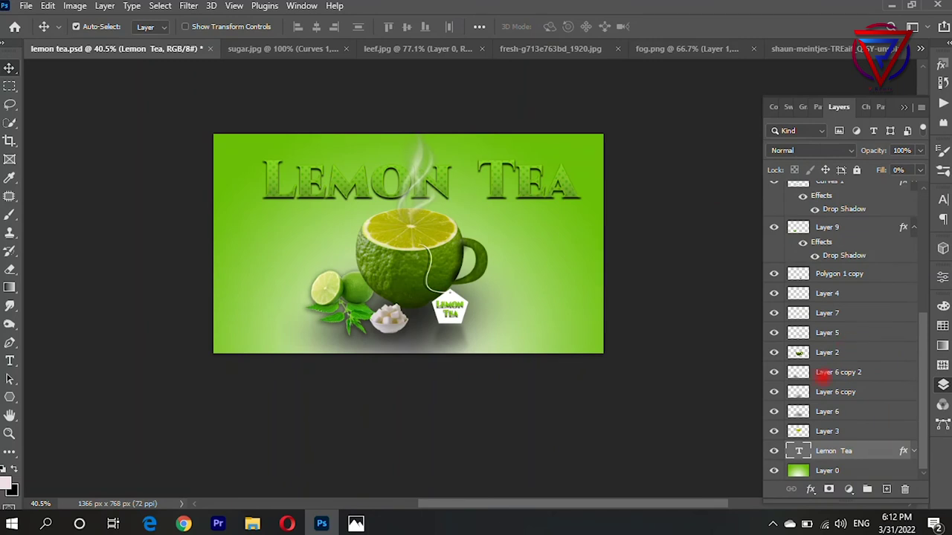
pyautogui.scroll(-1, 425, 278)
pyautogui.scroll(4, 551, 228)
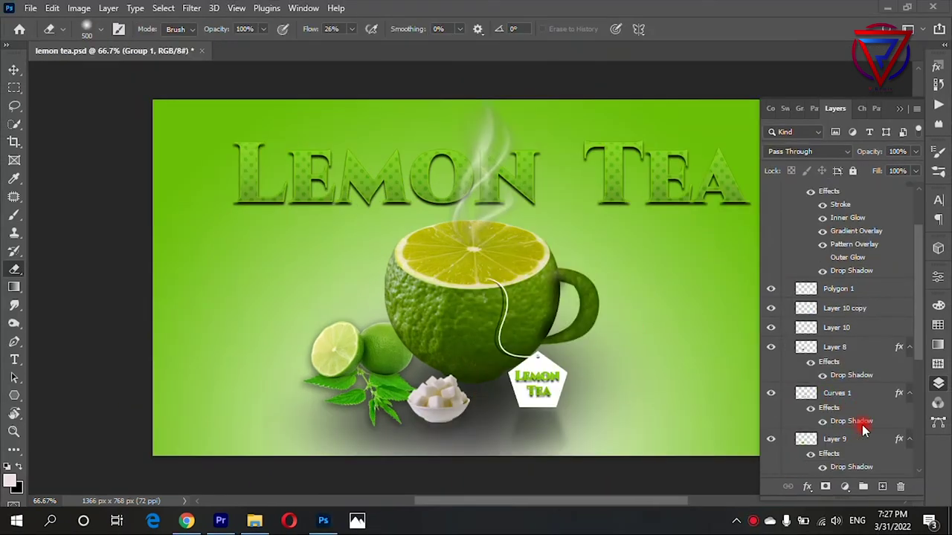
pyautogui.scroll(-3, 872, 319)
pyautogui.scroll(-5, 872, 320)
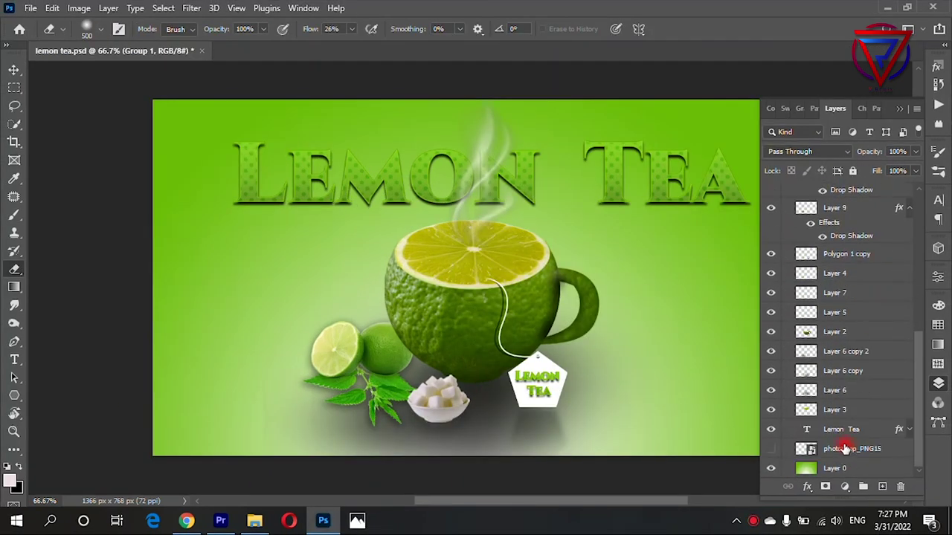
pyautogui.click(844, 469)
pyautogui.scroll(5, 870, 439)
pyautogui.scroll(5, 833, 335)
pyautogui.click(791, 228)
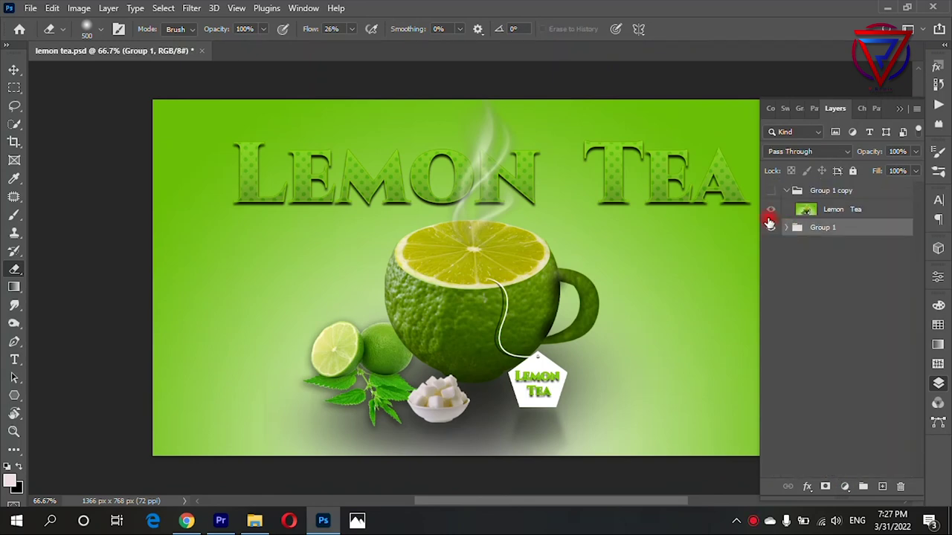
pyautogui.click(772, 192)
pyautogui.click(833, 209)
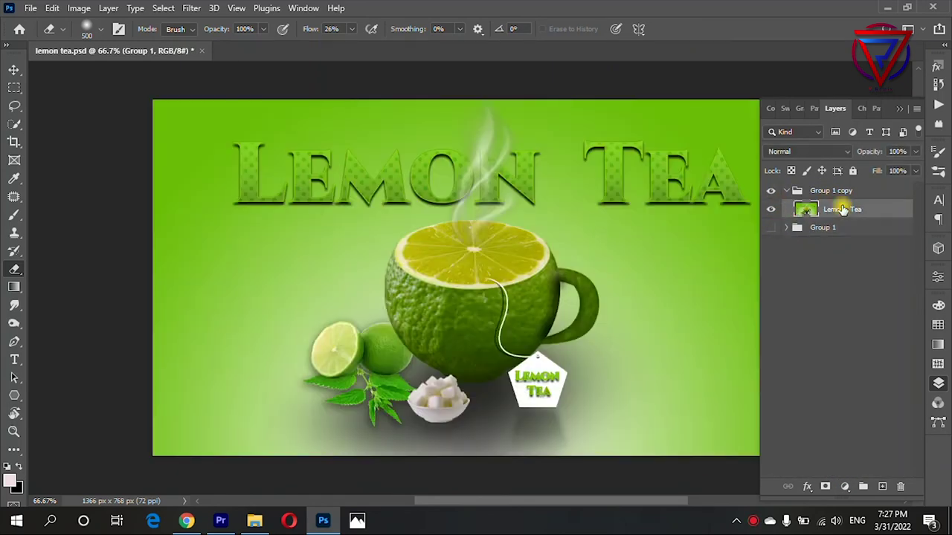
pyautogui.click(191, 8)
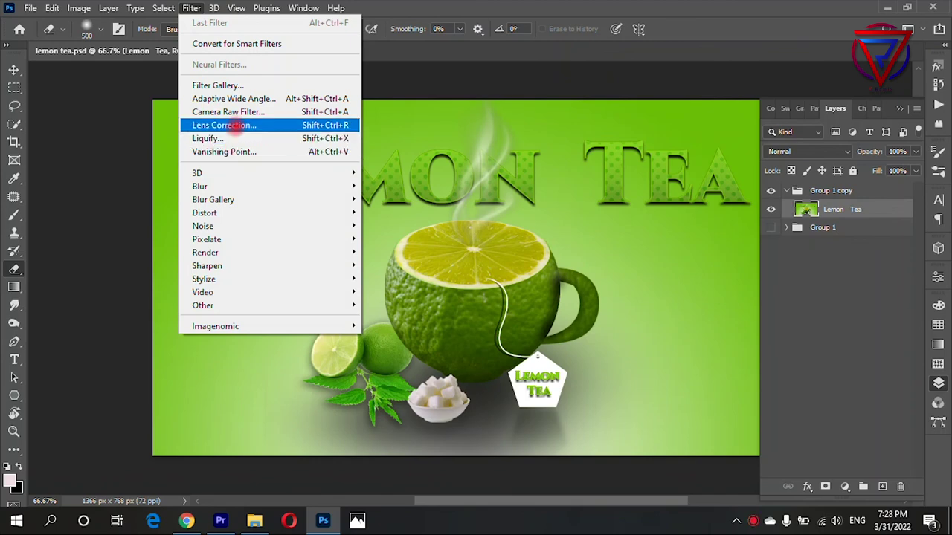
# Apply the Camera Raw Filter and boost Greens saturation to +37
pyautogui.click(223, 111)
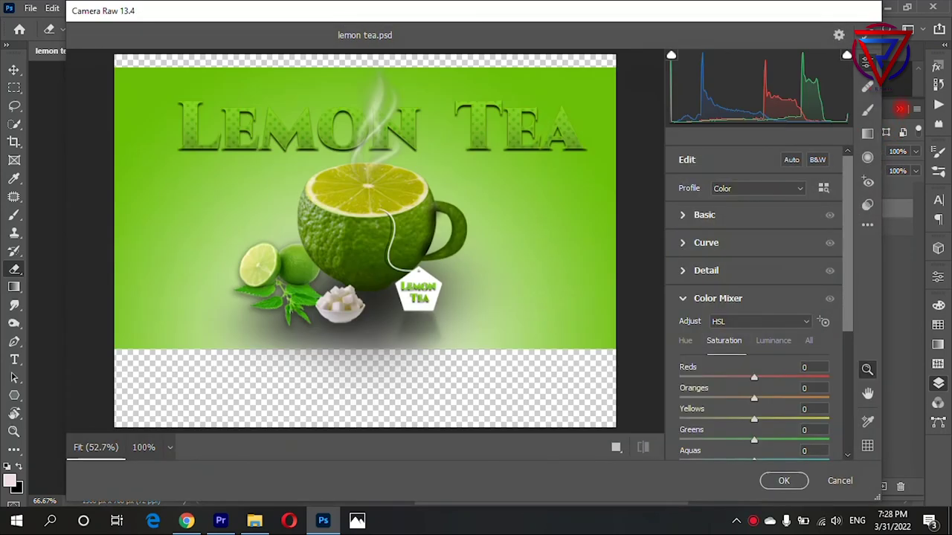
pyautogui.scroll(-3, 792, 257)
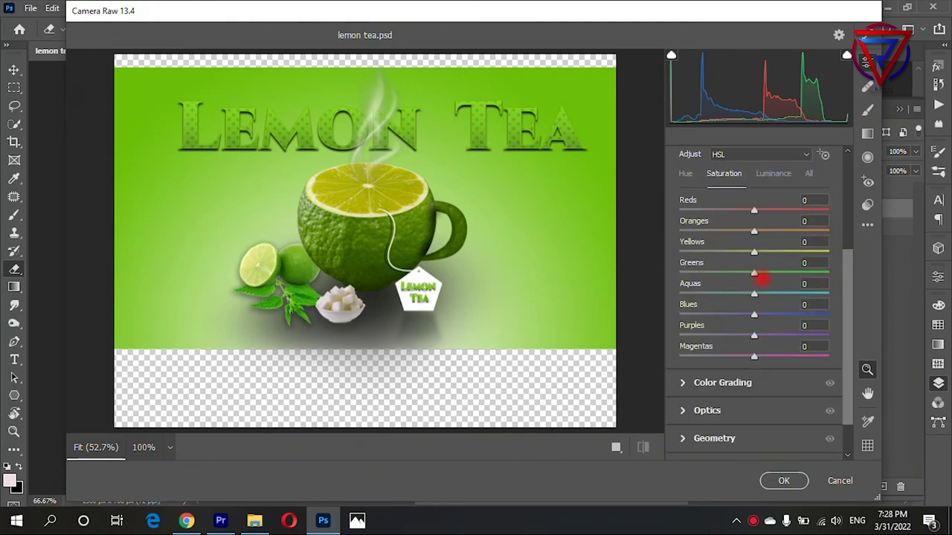
pyautogui.moveTo(754, 273); pyautogui.dragTo(781, 273)
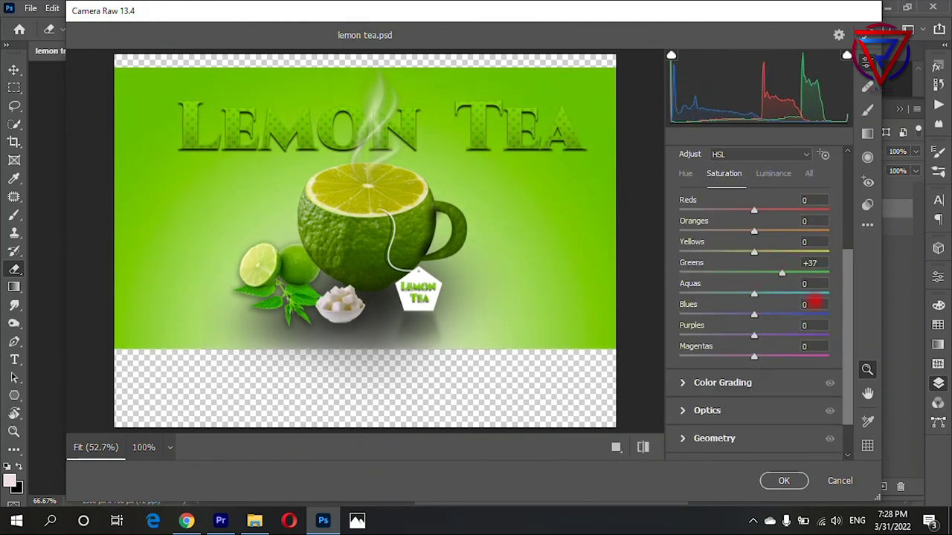
pyautogui.scroll(-2, 841, 387)
# Add light sharpening and texture, raise Vibrance to +47, and nudge Saturation up
pyautogui.click(683, 418)
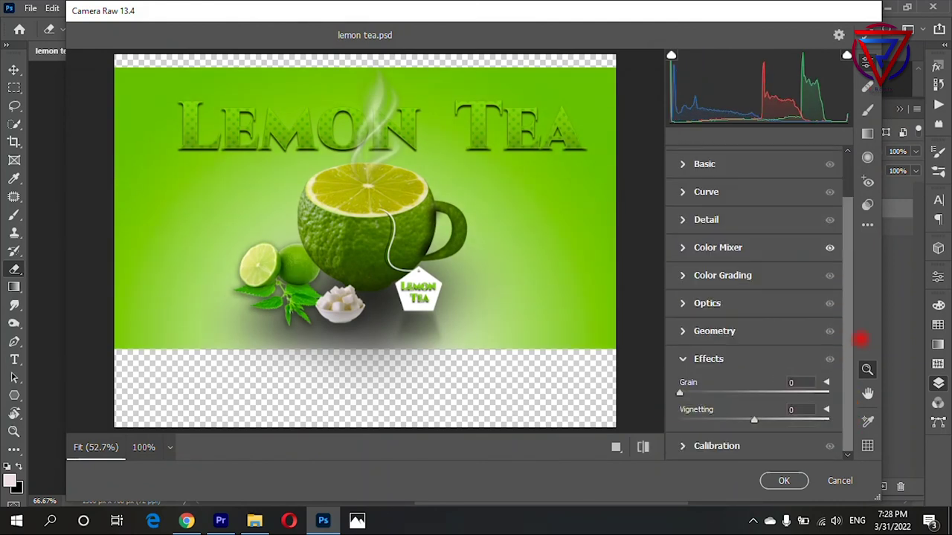
pyautogui.click(825, 360)
pyautogui.click(683, 206)
pyautogui.moveTo(693, 307); pyautogui.dragTo(710, 301)
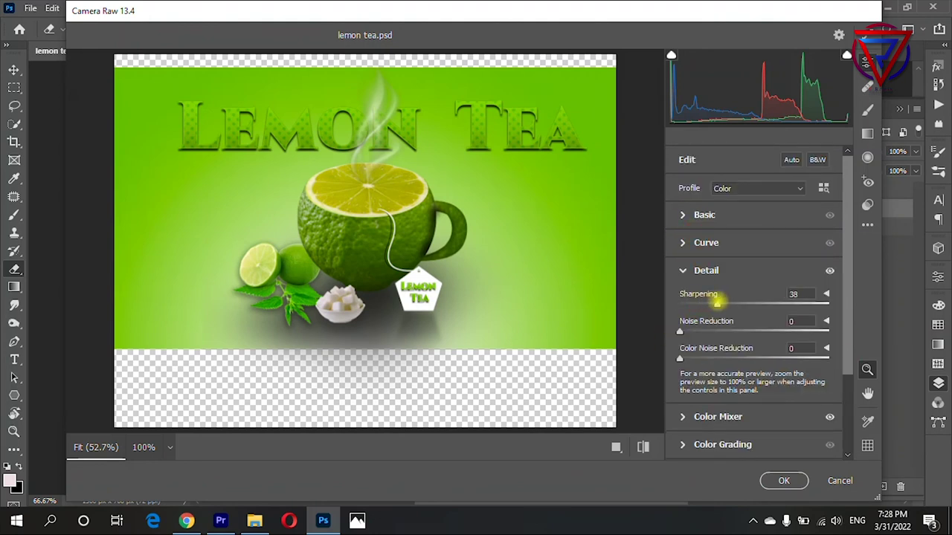
pyautogui.click(681, 214)
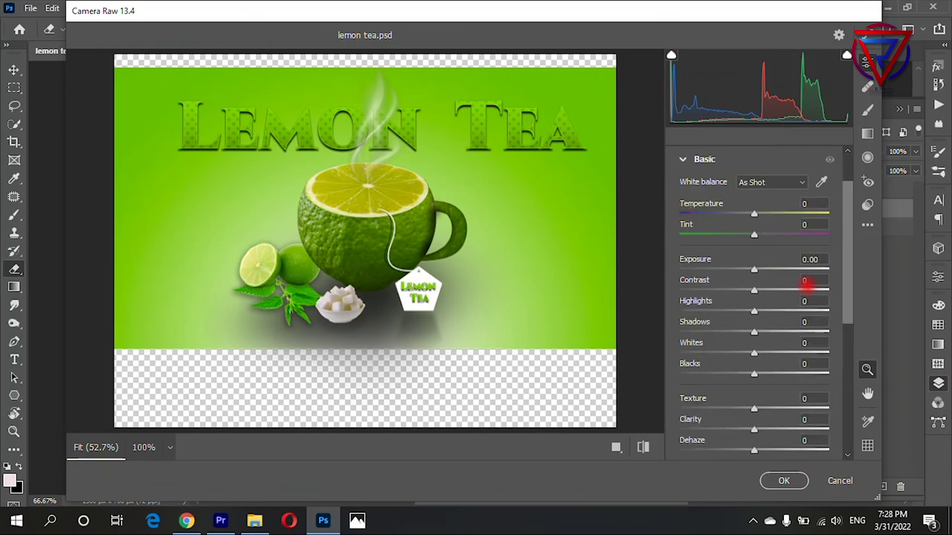
pyautogui.moveTo(848, 232); pyautogui.dragTo(793, 281)
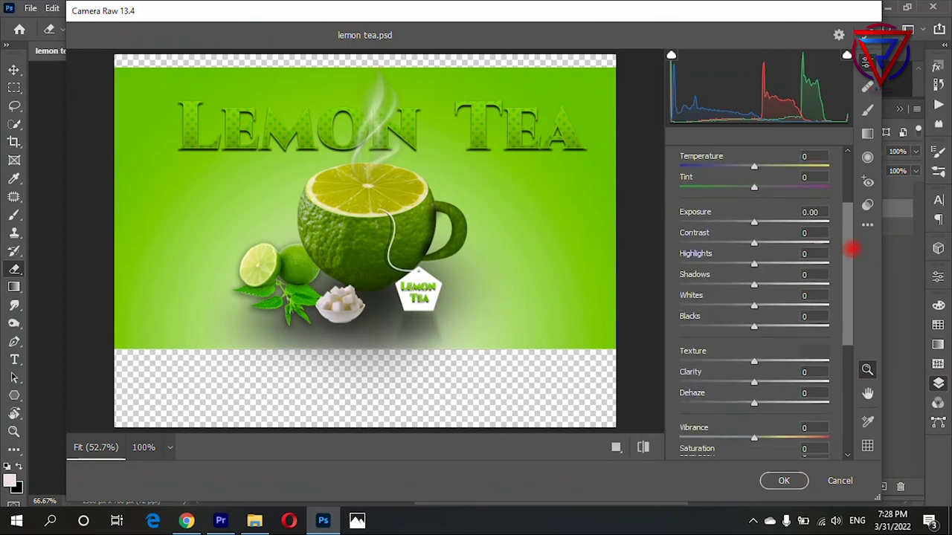
pyautogui.moveTo(754, 309)
pyautogui.mouseDown()
pyautogui.moveTo(793, 309)
pyautogui.moveTo(759, 309)
pyautogui.mouseUp()
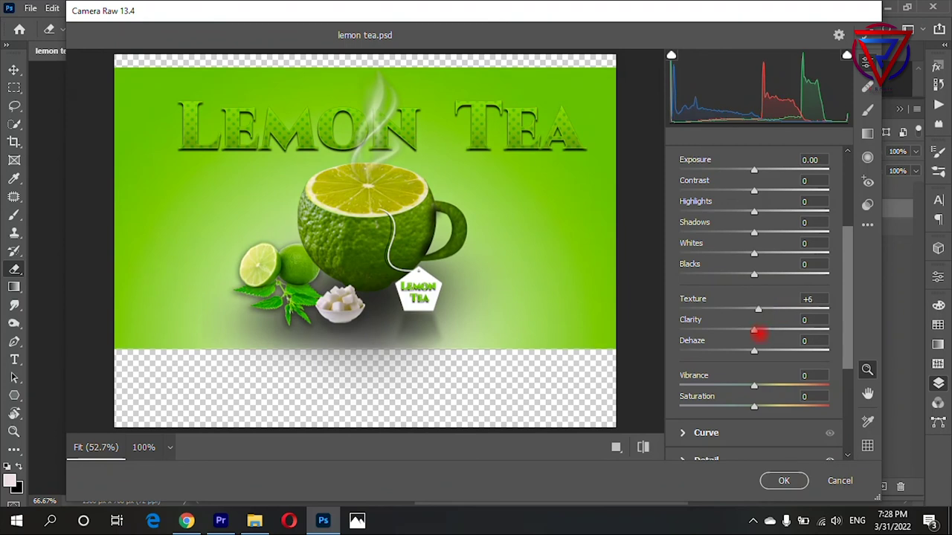
pyautogui.moveTo(755, 386); pyautogui.dragTo(789, 381)
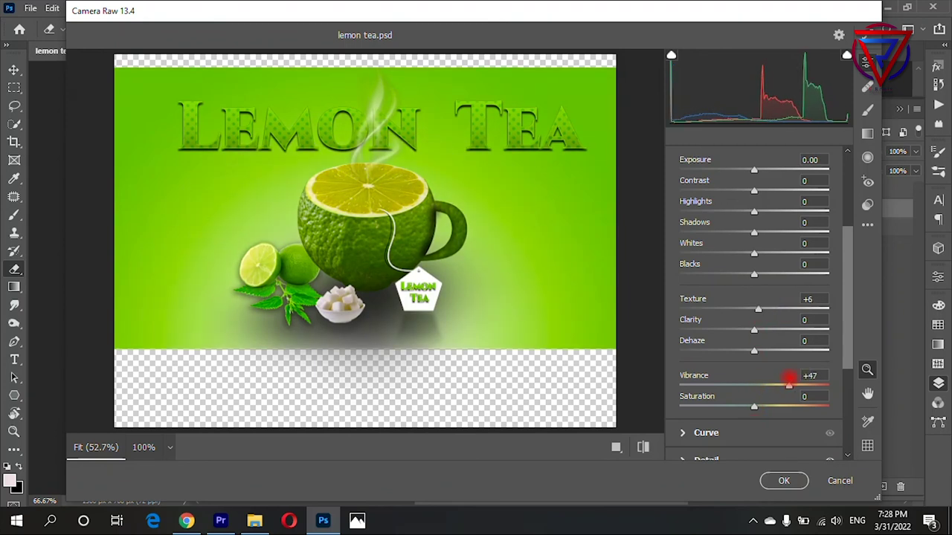
pyautogui.moveTo(754, 407)
pyautogui.mouseDown()
pyautogui.moveTo(771, 407)
pyautogui.moveTo(752, 407)
pyautogui.moveTo(728, 384)
pyautogui.moveTo(756, 382)
pyautogui.mouseUp()
# Boost the Yellows saturation in the Color Mixer
pyautogui.scroll(-2, 797, 374)
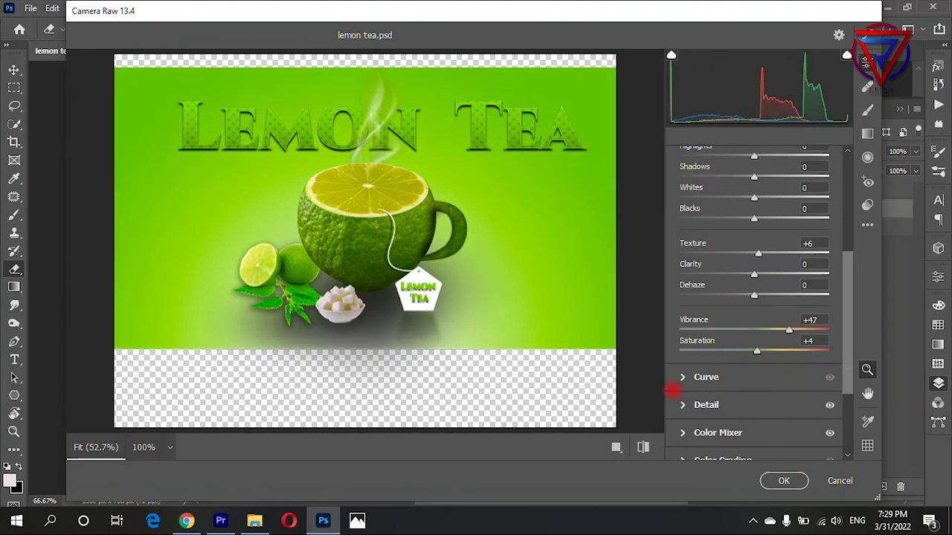
pyautogui.scroll(-2, 677, 375)
pyautogui.click(683, 377)
pyautogui.scroll(-2, 811, 268)
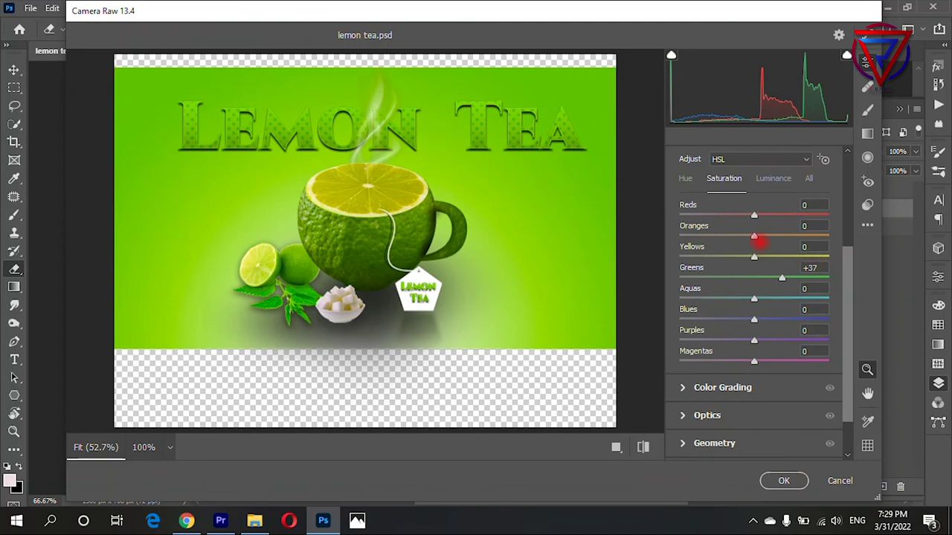
pyautogui.moveTo(754, 256); pyautogui.dragTo(807, 256)
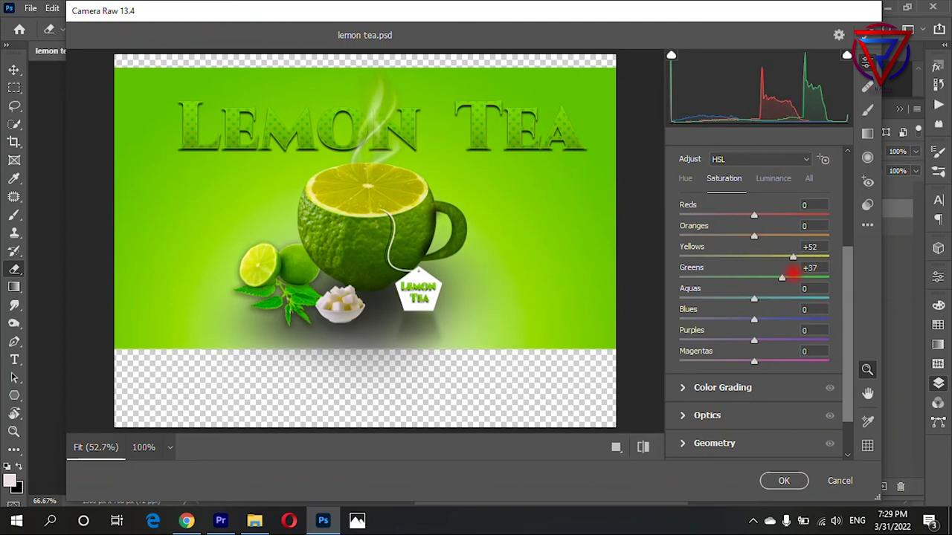
pyautogui.moveTo(849, 290); pyautogui.dragTo(845, 317)
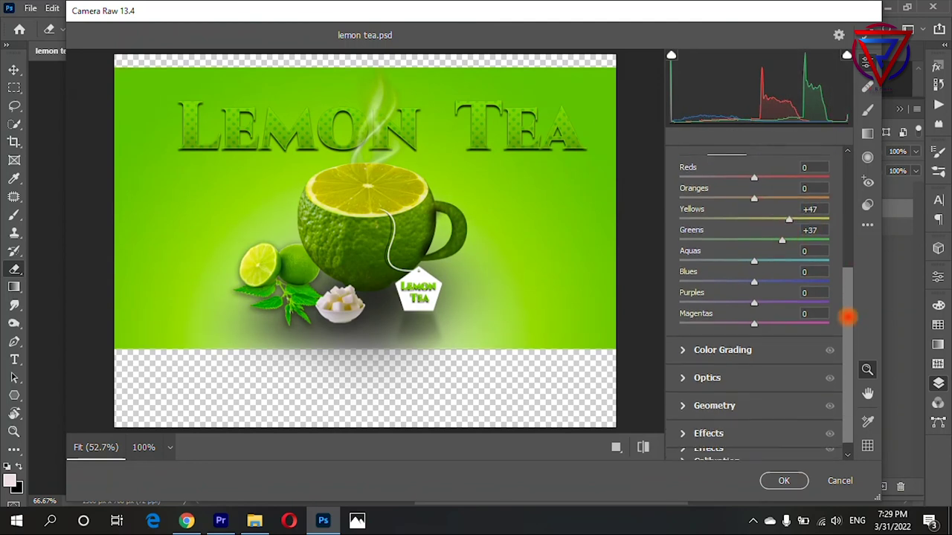
pyautogui.click(710, 415)
pyautogui.click(693, 335)
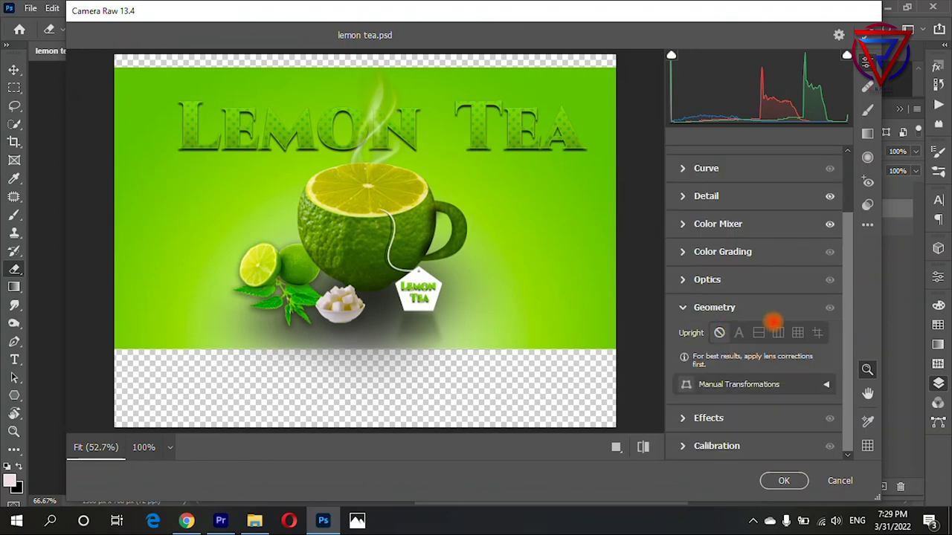
pyautogui.moveTo(845, 332); pyautogui.dragTo(847, 182)
# Set Exposure +0.10, Shadows -15, lift Blacks, and apply the Camera Raw grade
pyautogui.click(700, 212)
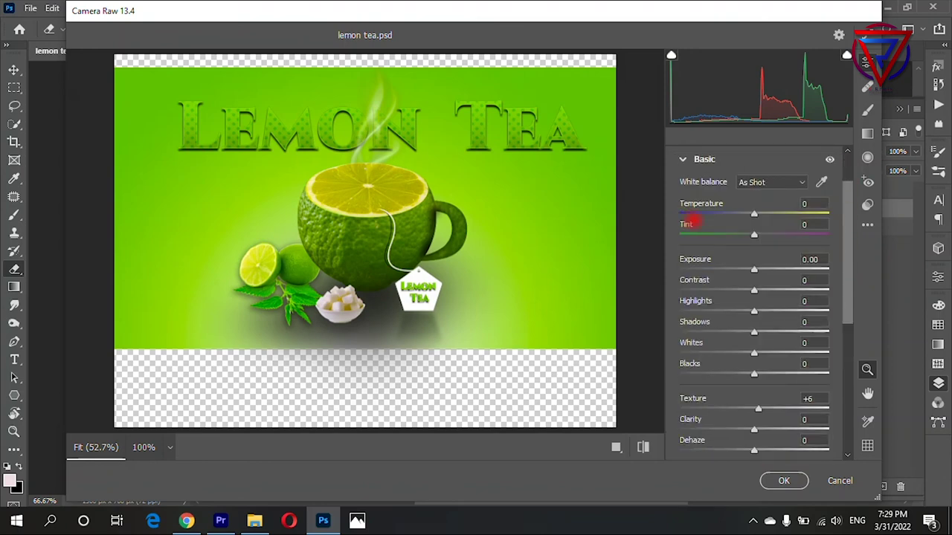
pyautogui.moveTo(754, 271)
pyautogui.mouseDown()
pyautogui.moveTo(766, 269)
pyautogui.moveTo(756, 269)
pyautogui.mouseUp()
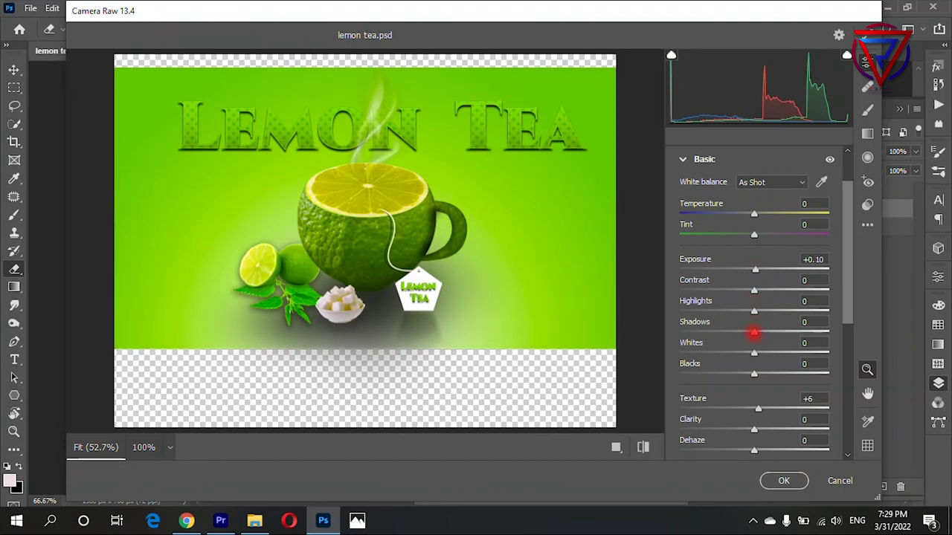
pyautogui.moveTo(754, 332)
pyautogui.mouseDown()
pyautogui.moveTo(743, 322)
pyautogui.moveTo(766, 290)
pyautogui.mouseUp()
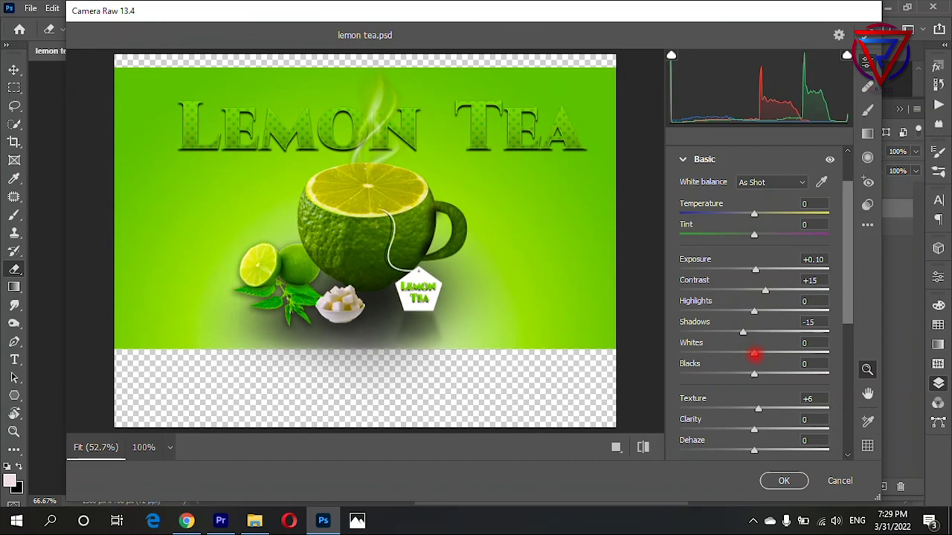
pyautogui.moveTo(754, 374)
pyautogui.mouseDown()
pyautogui.moveTo(734, 372)
pyautogui.moveTo(850, 367)
pyautogui.moveTo(767, 367)
pyautogui.moveTo(809, 351)
pyautogui.moveTo(754, 346)
pyautogui.moveTo(760, 354)
pyautogui.mouseUp()
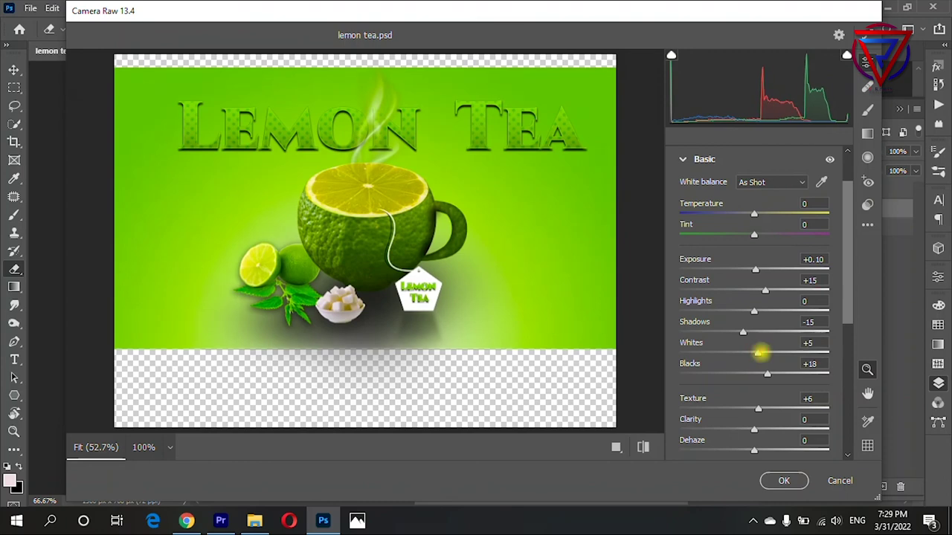
pyautogui.scroll(-5, 763, 350)
pyautogui.scroll(-2, 684, 314)
pyautogui.click(784, 481)
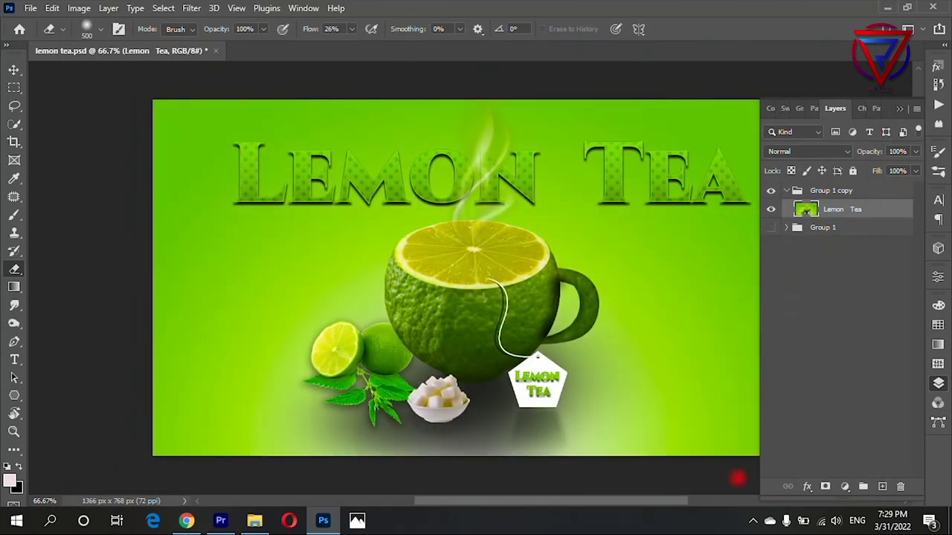
pyautogui.scroll(1, 481, 359)
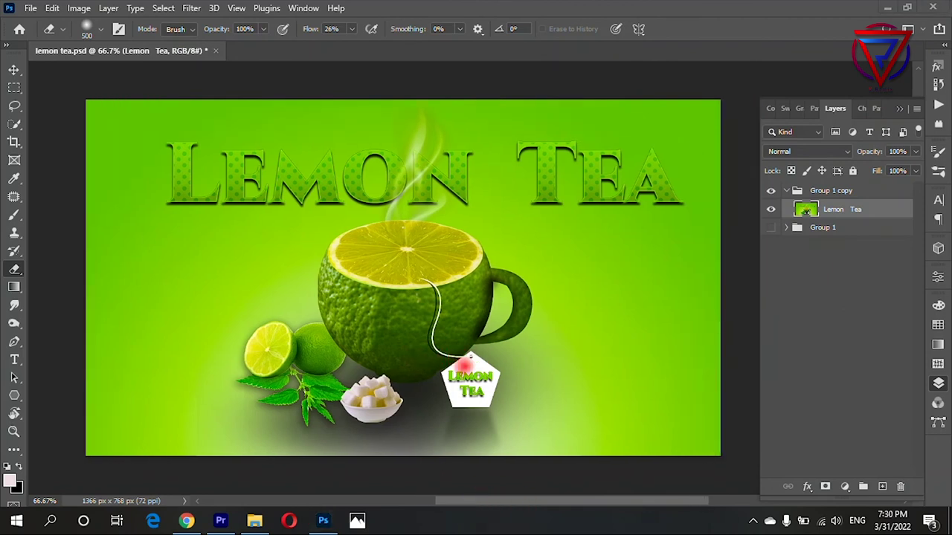
pyautogui.scroll(-2, 669, 350)
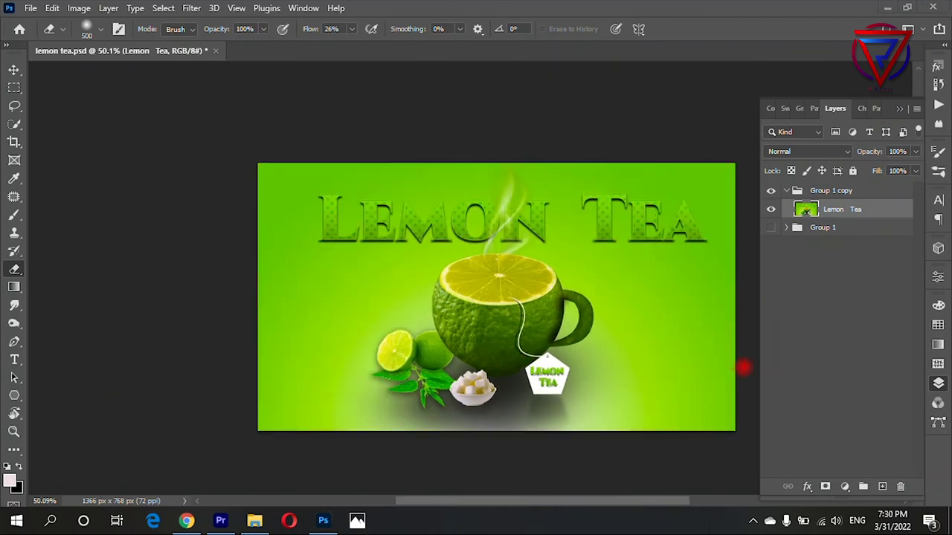
pyautogui.scroll(1, 744, 365)
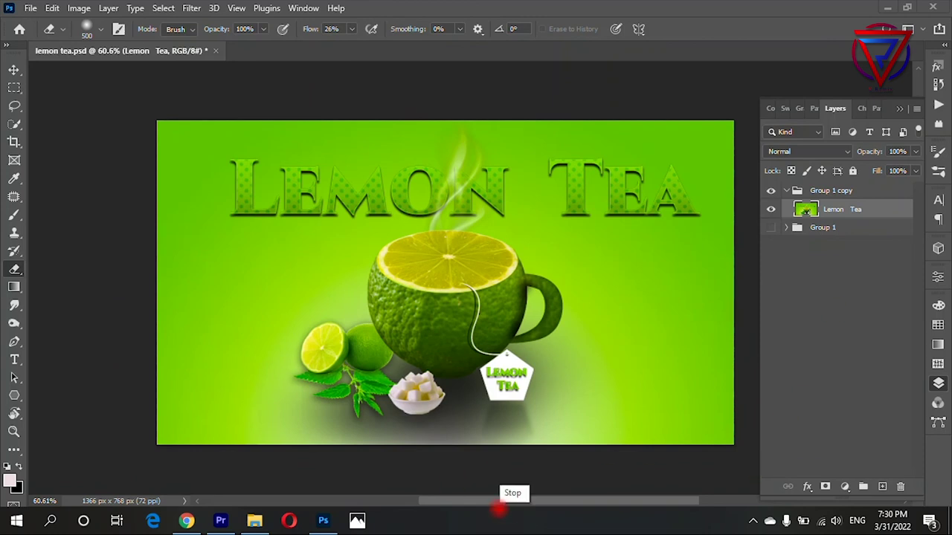
pyautogui.click(498, 509)
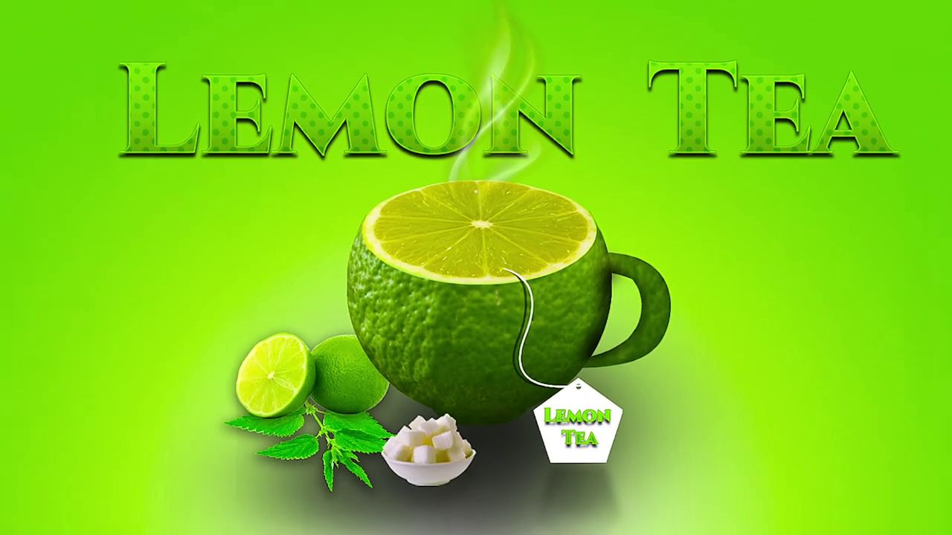